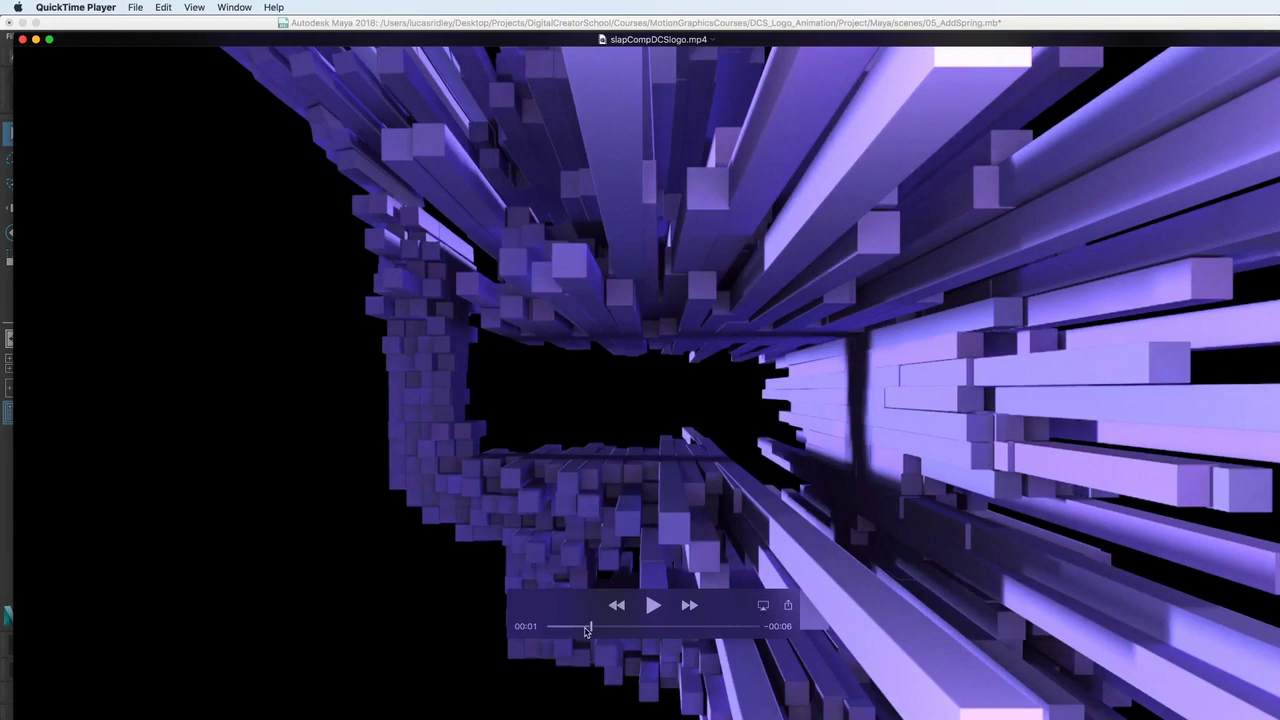
Scrub through the slapCompDCSlogo.mp4 reference video to examine how the cubes retract and rotate into the logo.
drag(590, 628, 622, 626)
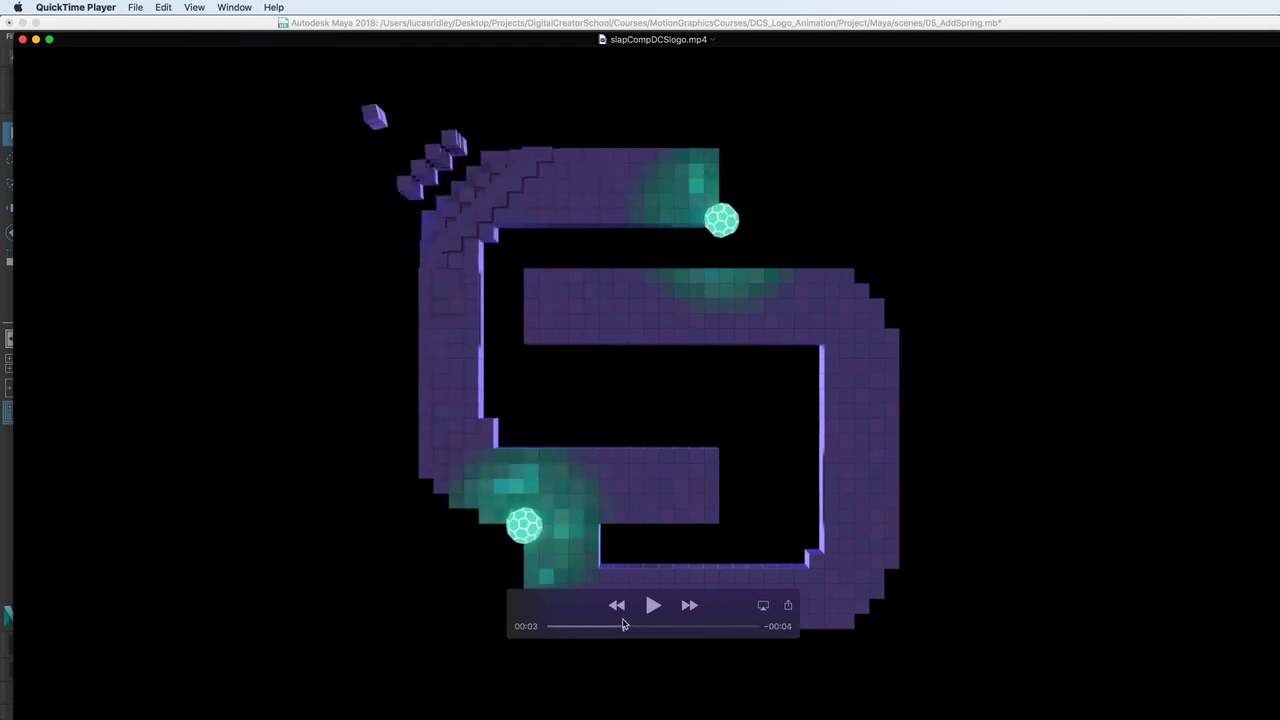
drag(620, 626, 578, 627)
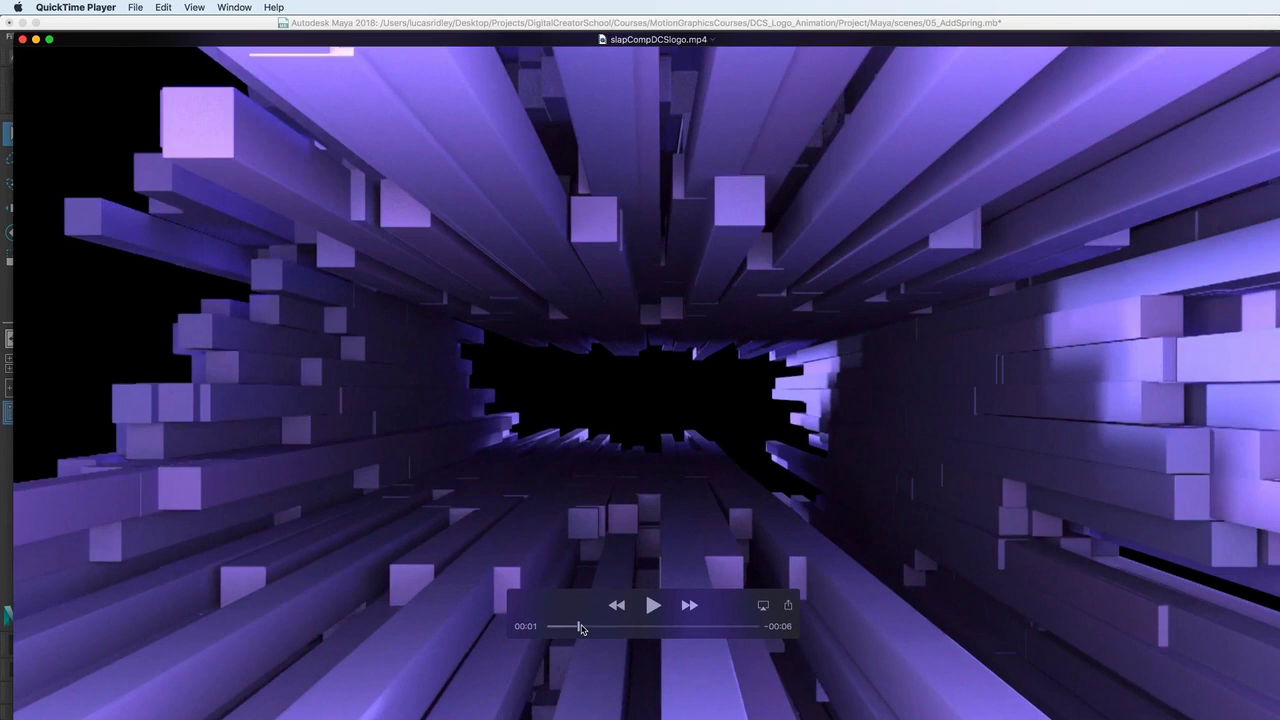
mouse_move(580, 627)
mouse_down()
mouse_move(612, 627)
mouse_move(583, 627)
mouse_up()
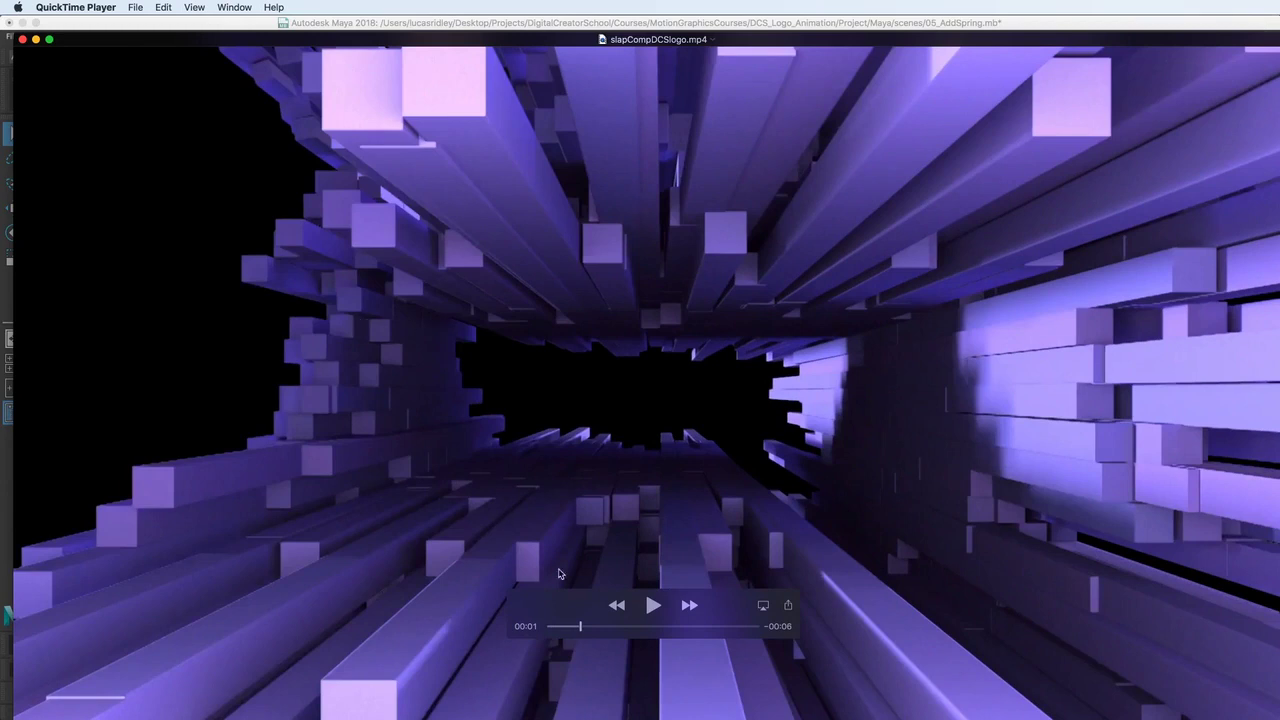
drag(581, 628, 617, 625)
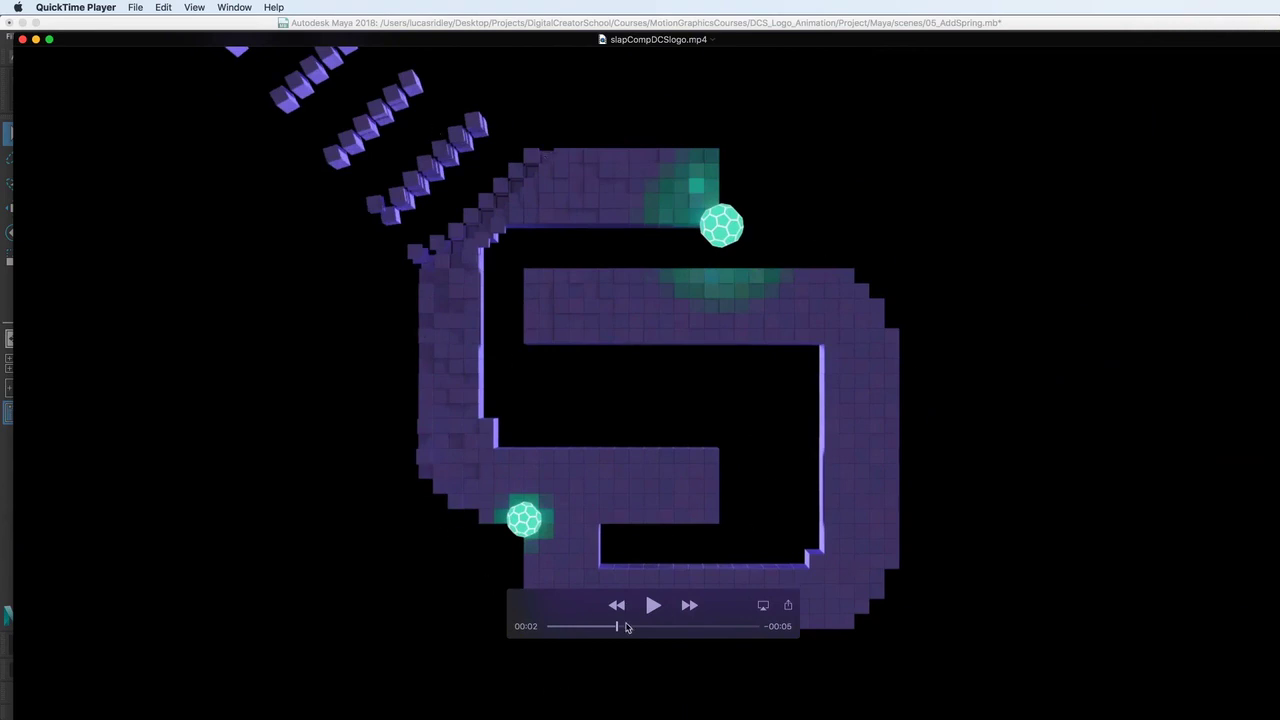
drag(613, 627, 577, 646)
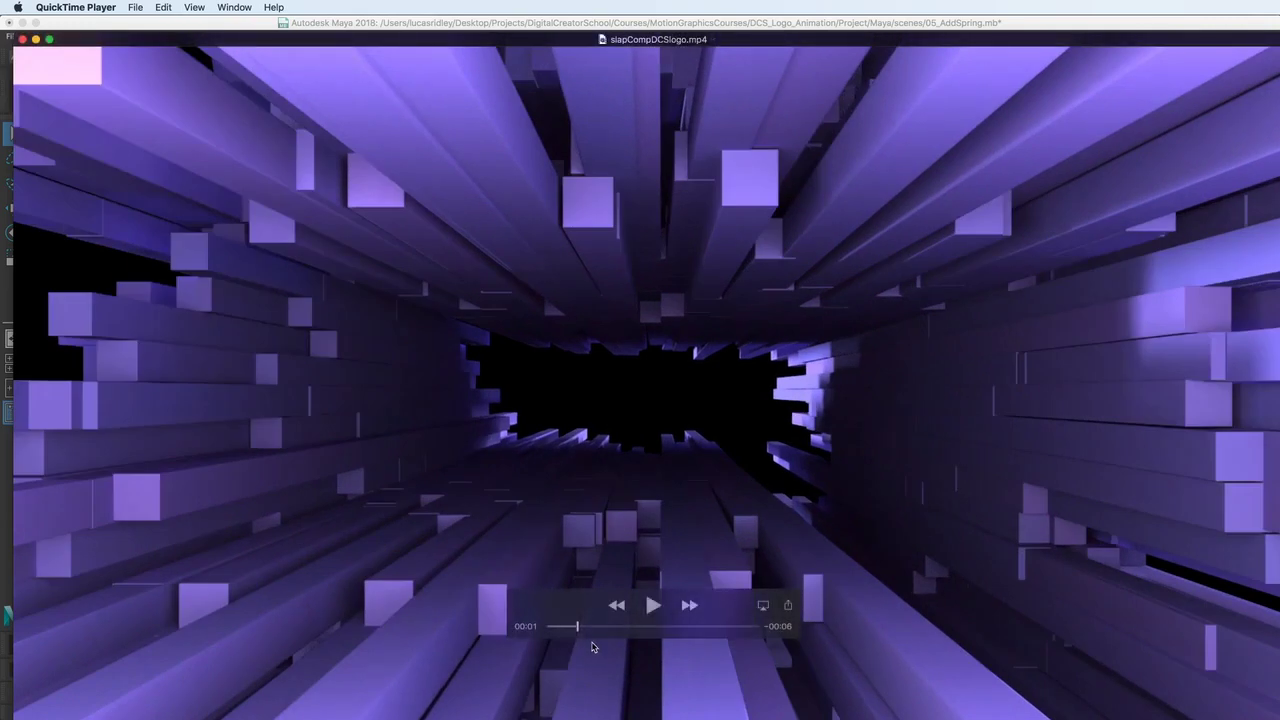
drag(576, 631, 594, 626)
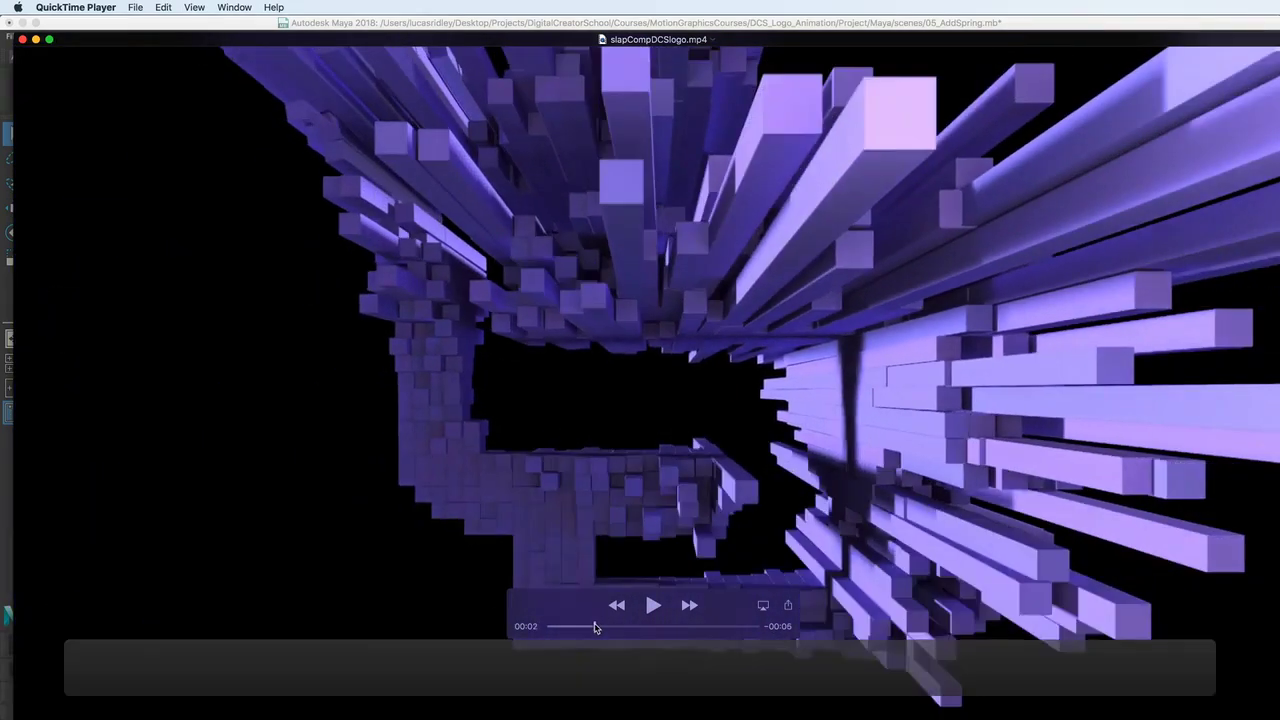
Switch to Maya, select the plane behind the logo and show its MapHelper material attributes.
key(super+Tab)
key(super+Tab)
click(321, 24)
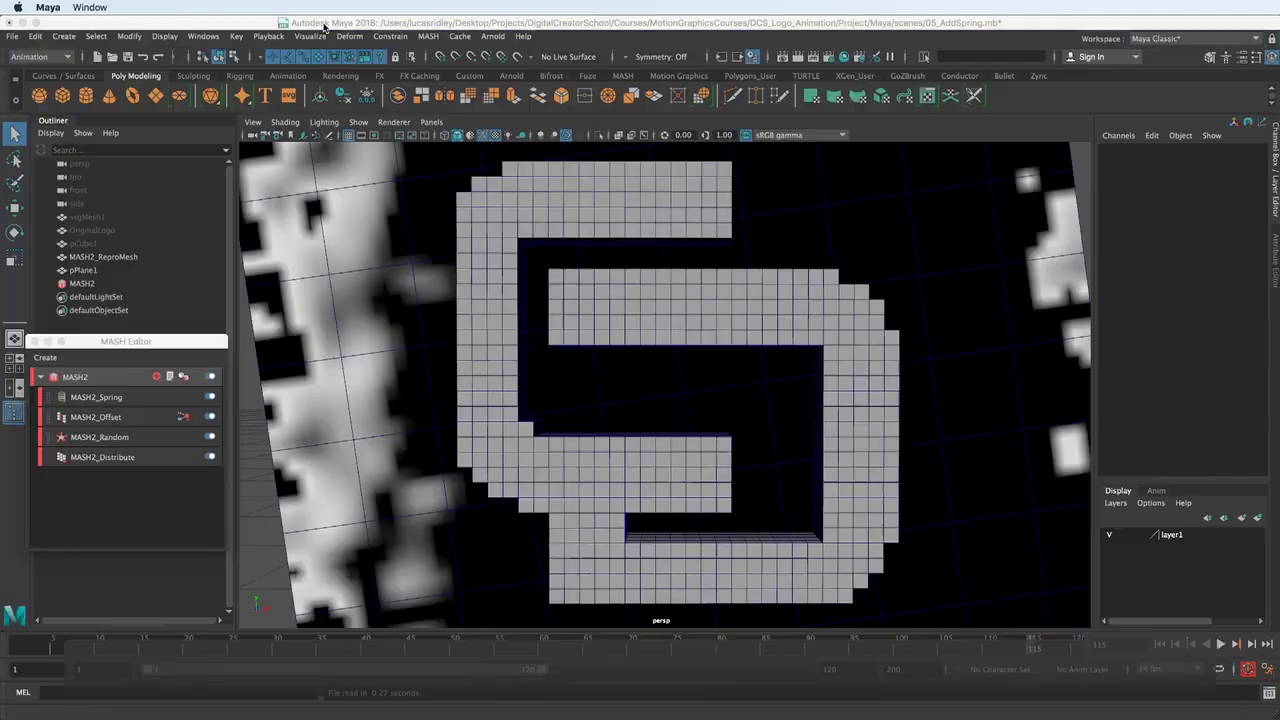
click(391, 343)
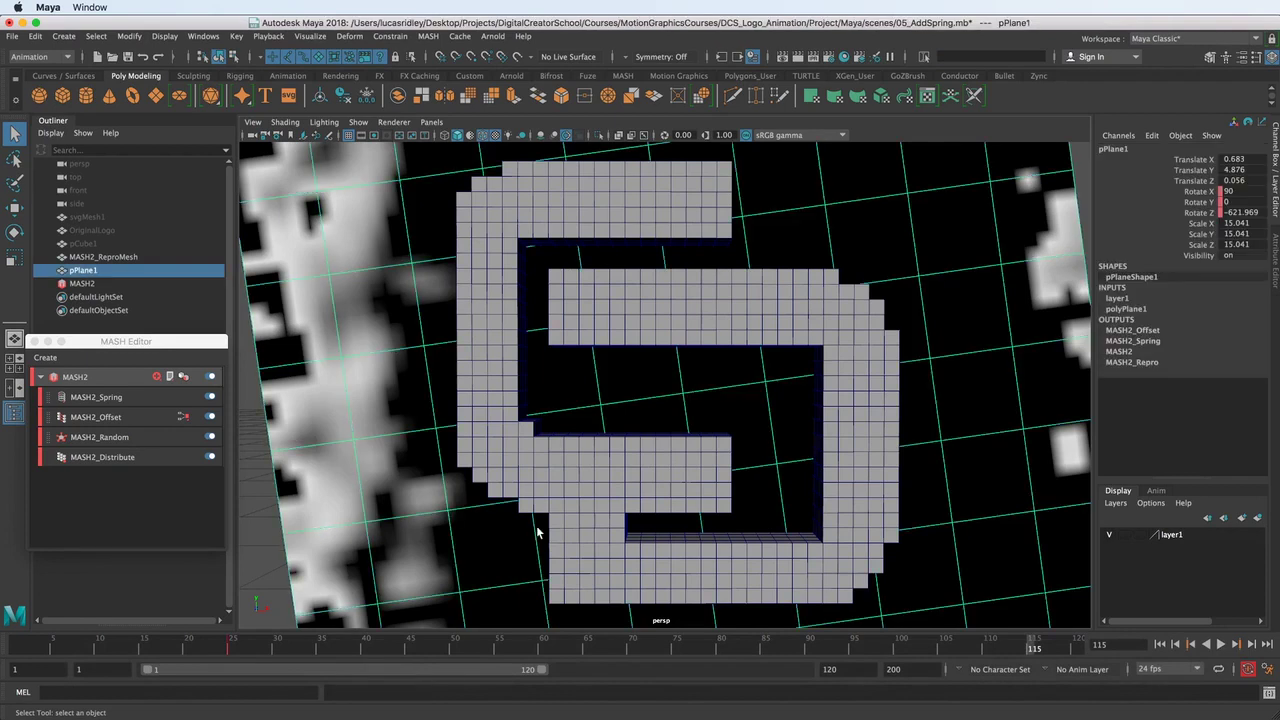
click(1241, 56)
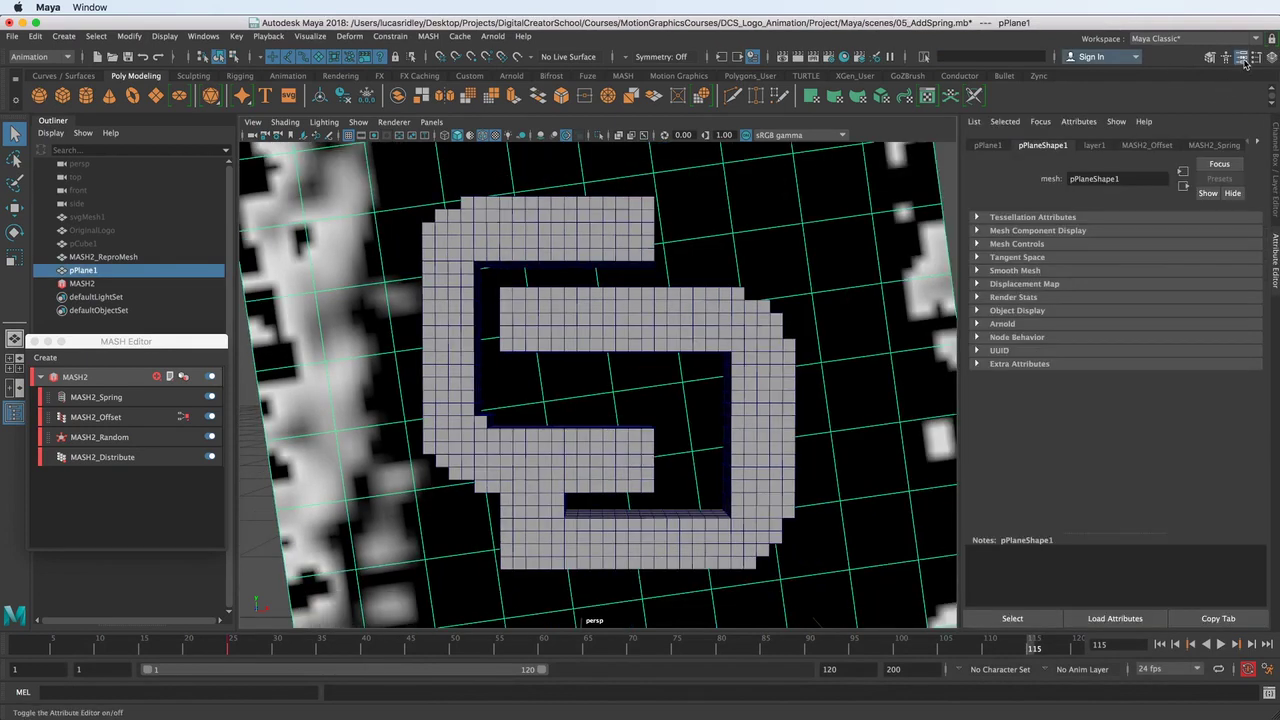
click(1257, 144)
click(1220, 145)
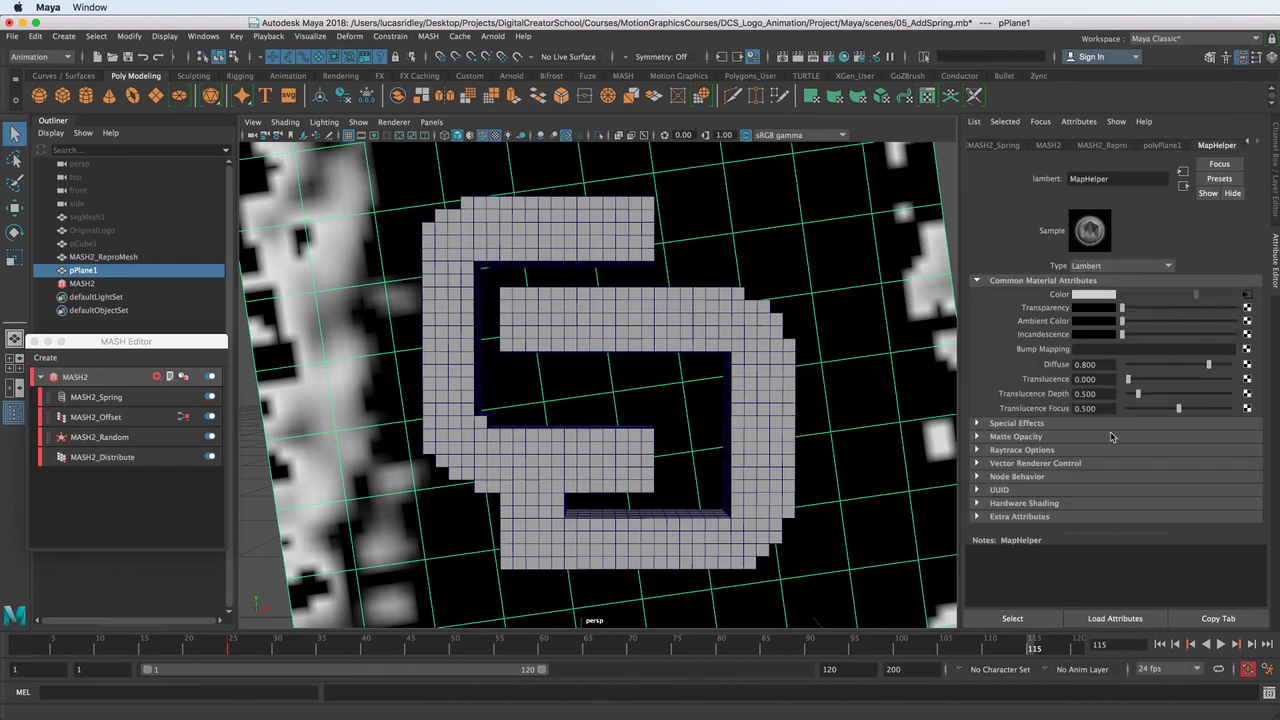
Open the ramp that drives the MapHelper material's color and set its noise to 0.080.
click(1247, 295)
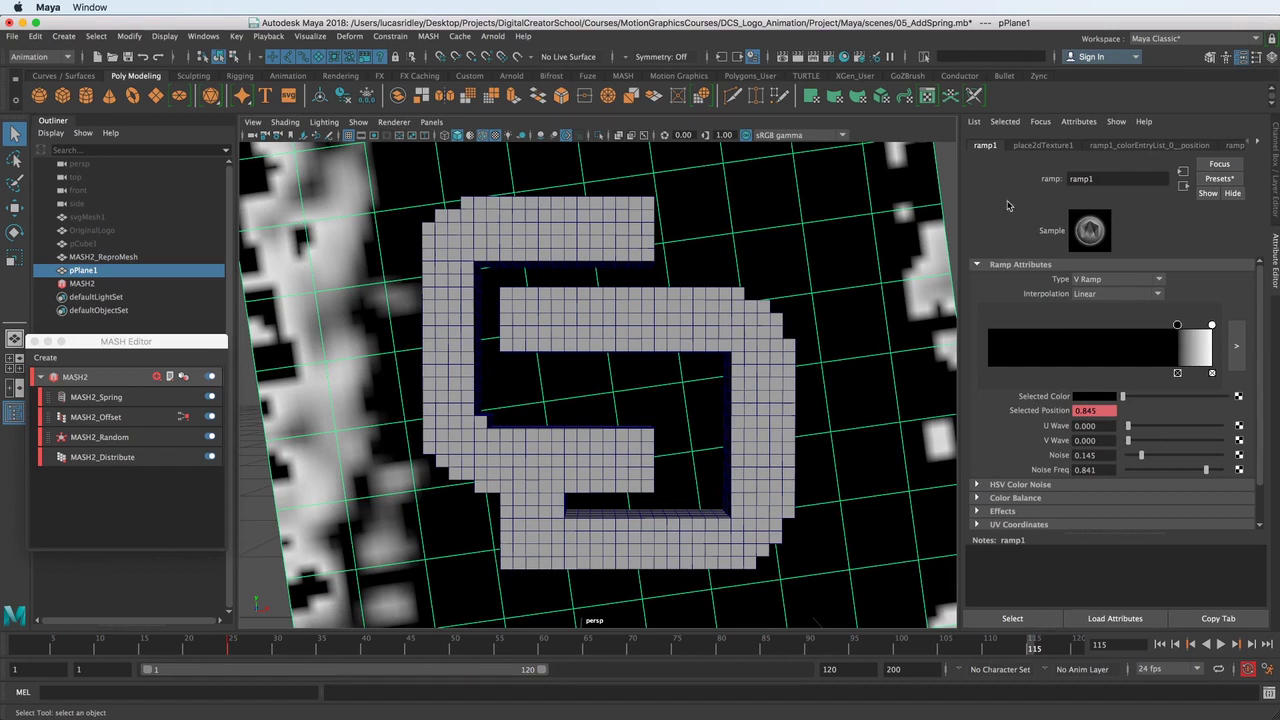
click(1018, 617)
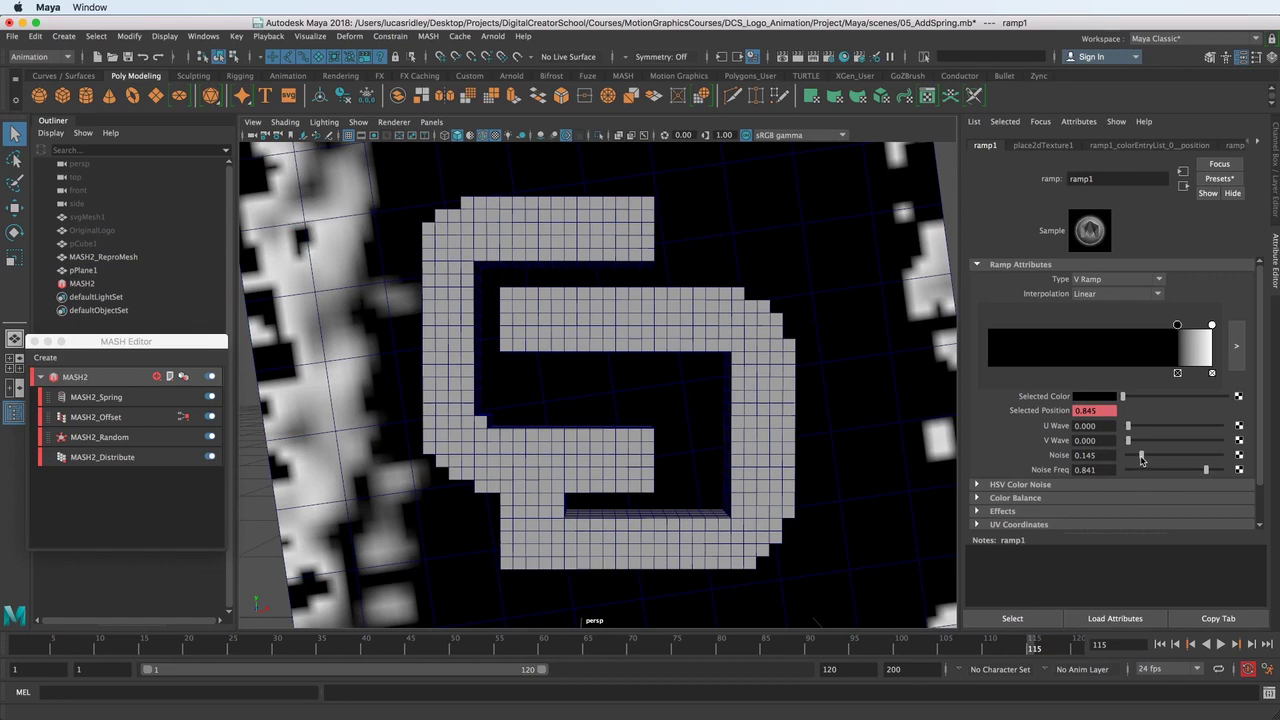
drag(1142, 459, 1136, 460)
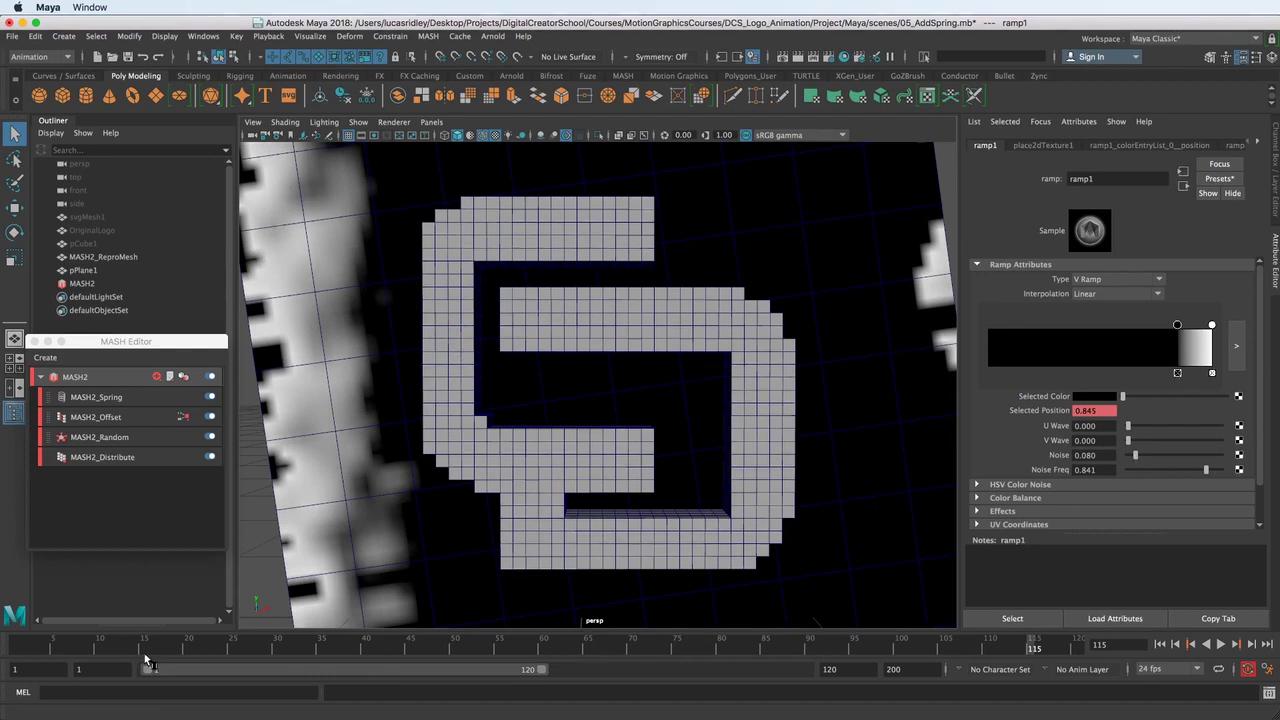
Disable the MASH2_Spring node, move the MASH Editor aside and scrub the animation to frame 56.
click(207, 399)
right_click(412, 650)
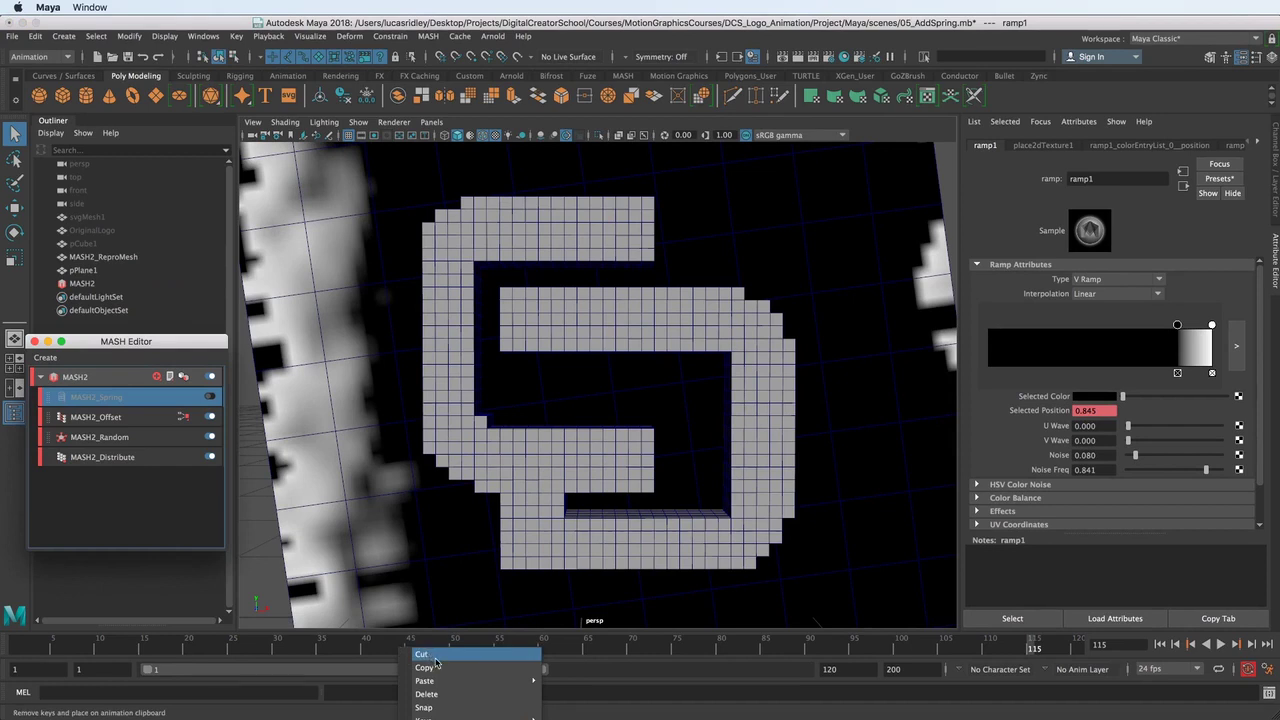
drag(165, 352, 192, 197)
drag(361, 657, 178, 648)
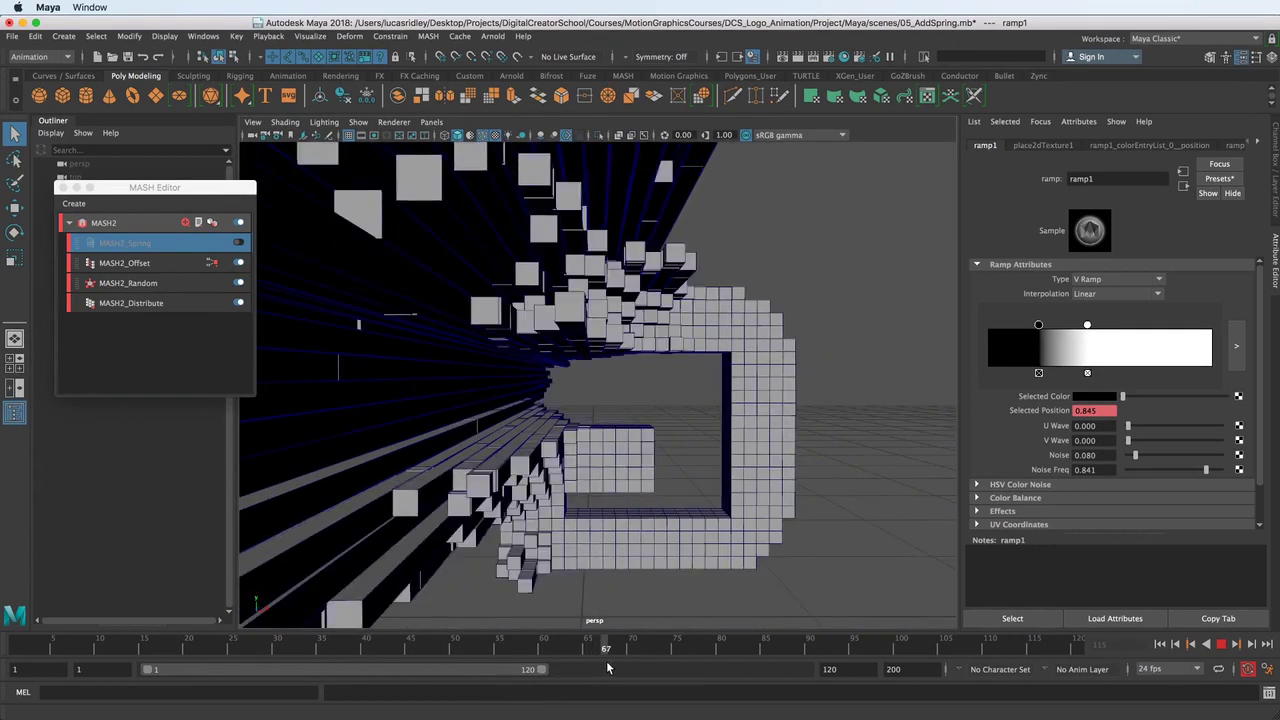
mouse_move(770, 669)
mouse_down()
mouse_move(217, 666)
mouse_move(391, 644)
mouse_move(721, 655)
mouse_move(537, 660)
mouse_move(354, 694)
mouse_move(508, 670)
mouse_up()
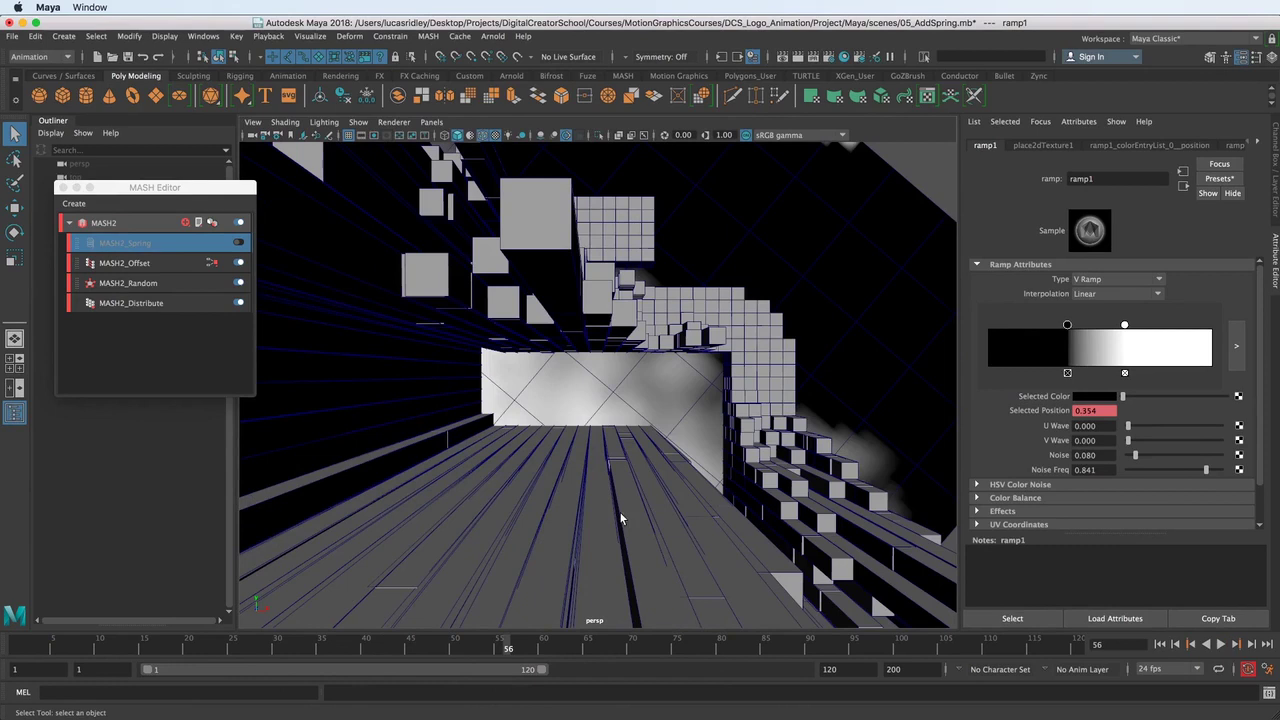
Extend the playback range to frame 200 and show the plane's Rotate Z curve in the Graph Editor.
click(667, 406)
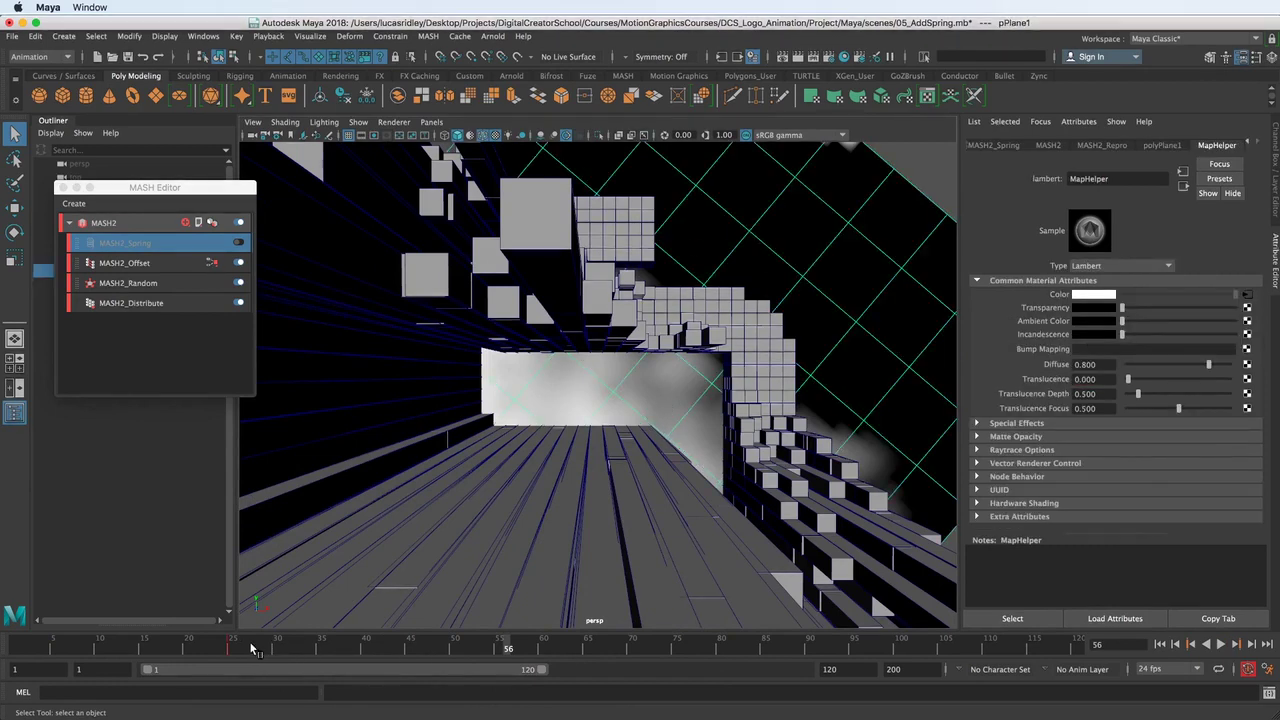
drag(543, 670, 826, 669)
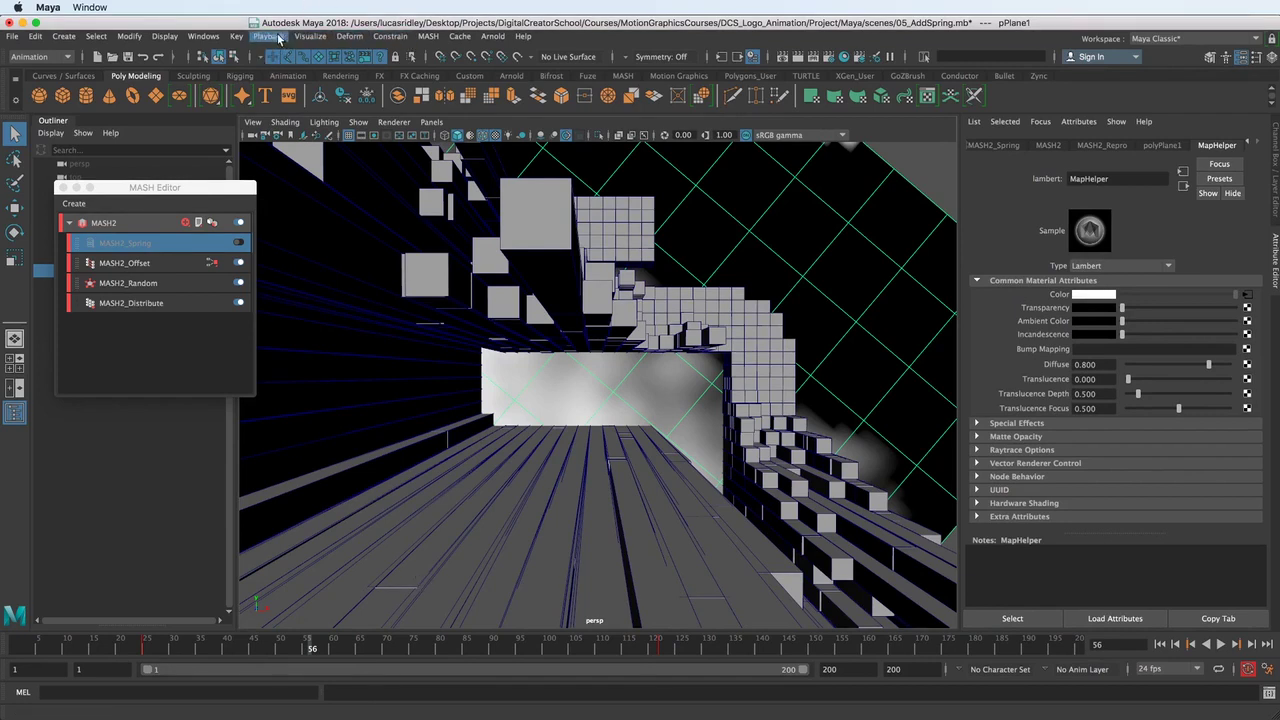
click(203, 36)
mouse_move(262, 100)
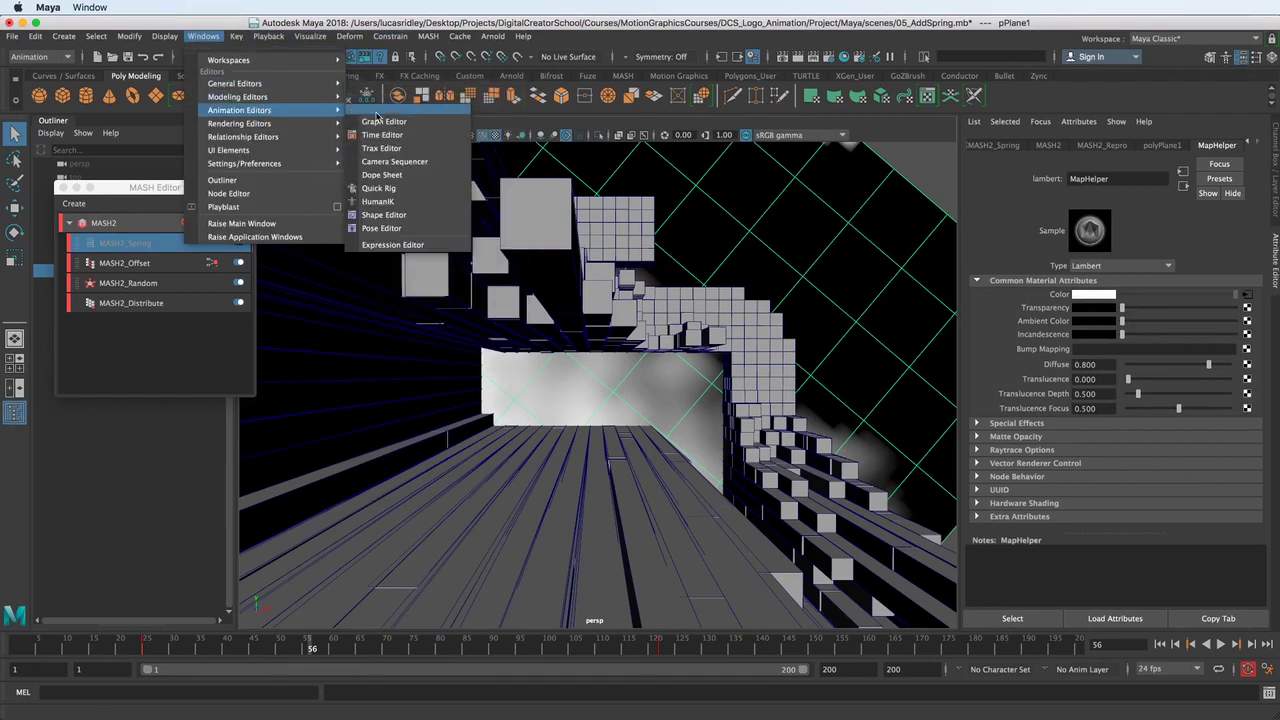
click(385, 122)
drag(910, 166, 807, 51)
click(735, 162)
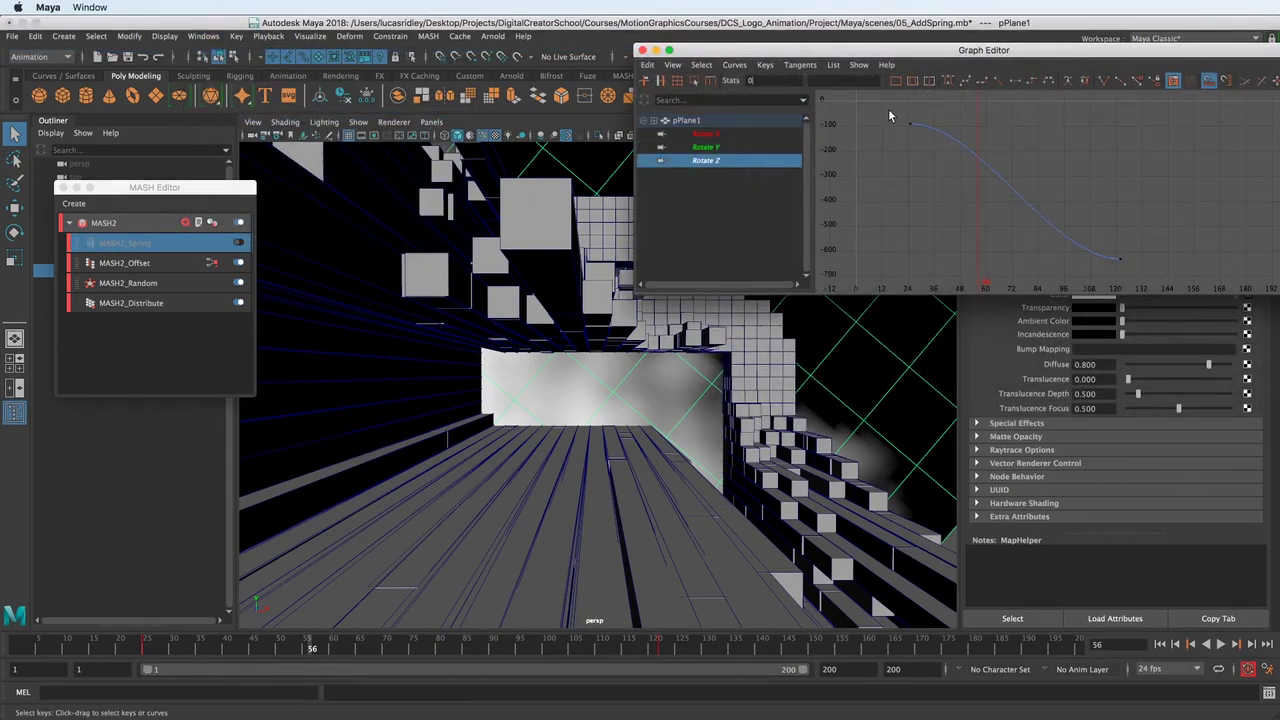
Shift both keys of the plane's Rotate Z curve up so it runs from about 0 to about -537.
drag(874, 108, 1172, 295)
alt+middle_drag(1061, 241, 1028, 245)
drag(183, 644, 250, 643)
alt+shift+right_drag(1040, 202, 1020, 206)
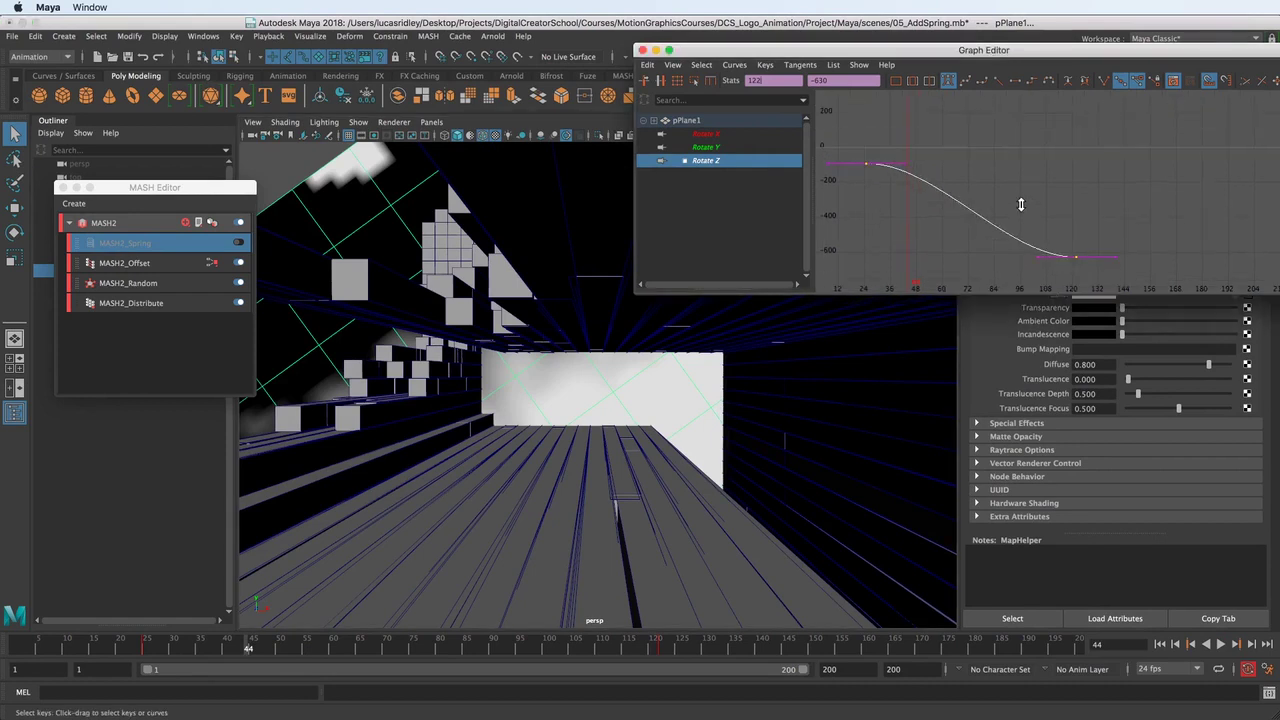
mouse_move(1020, 206)
alt+middle_down()
mouse_move(1029, 189)
mouse_move(1038, 216)
alt+middle_up()
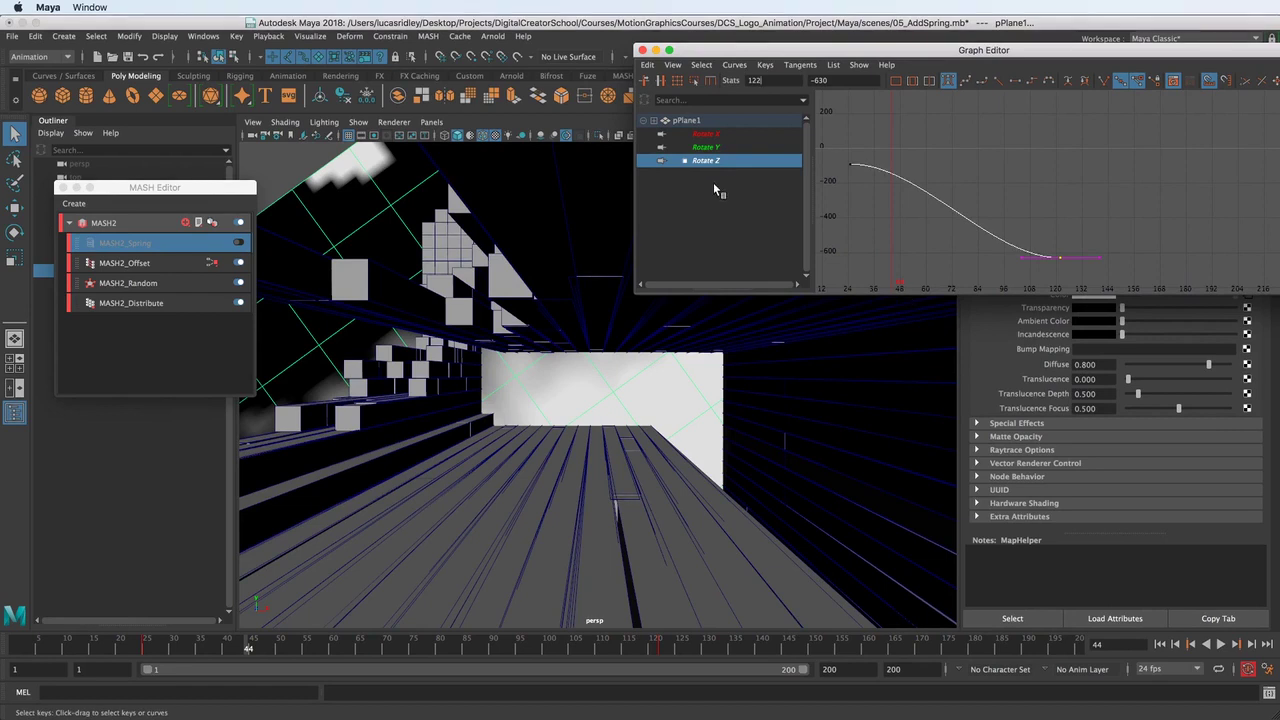
alt+middle_drag(1083, 263, 1048, 250)
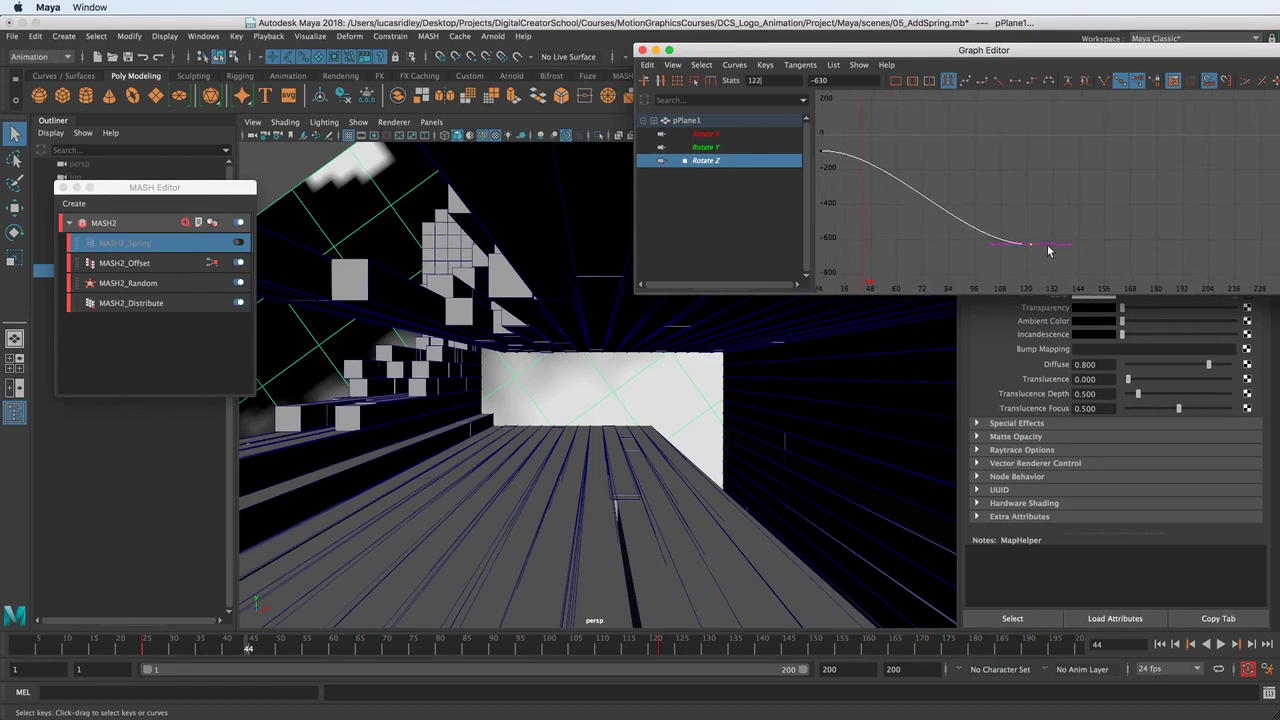
key(Tab)
alt+middle_drag(893, 171, 950, 178)
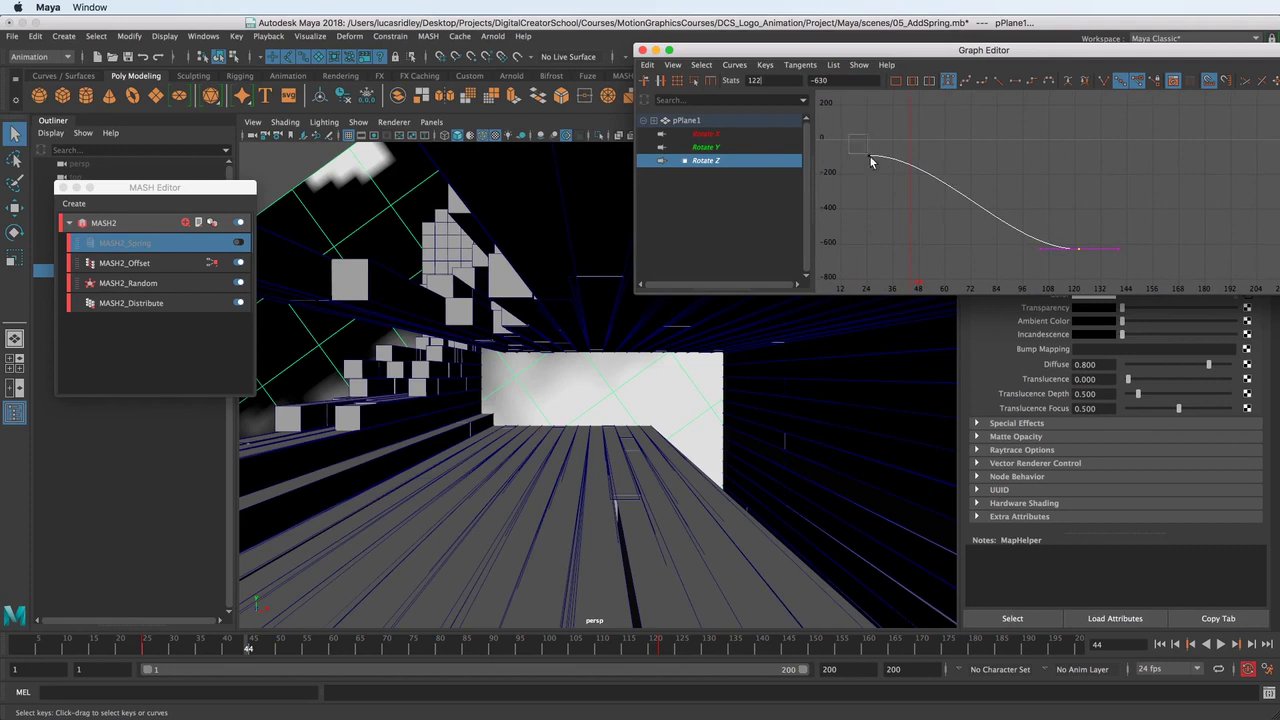
drag(870, 157, 872, 160)
key(w)
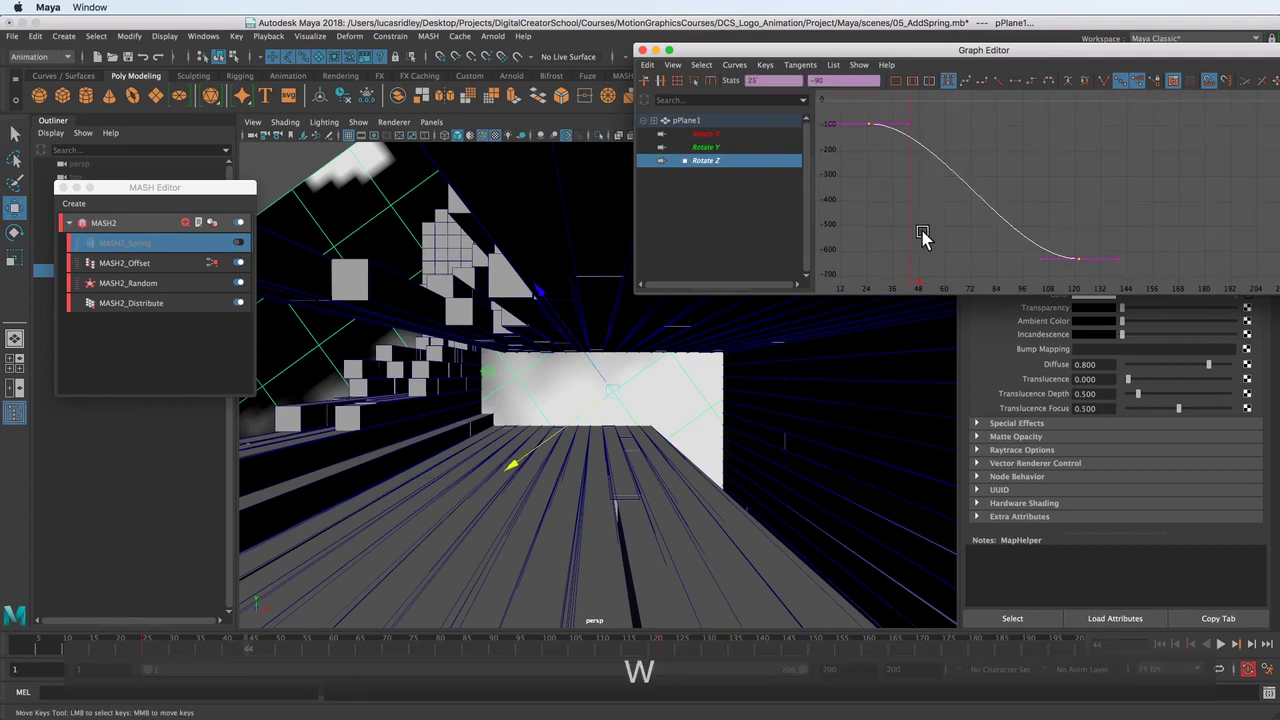
alt+middle_drag(917, 197, 952, 177)
Reverse the plane's rotation by setting its last Rotate Z key at frame 122 to 536.743, and check it around frame 25.
drag(1097, 184, 978, 269)
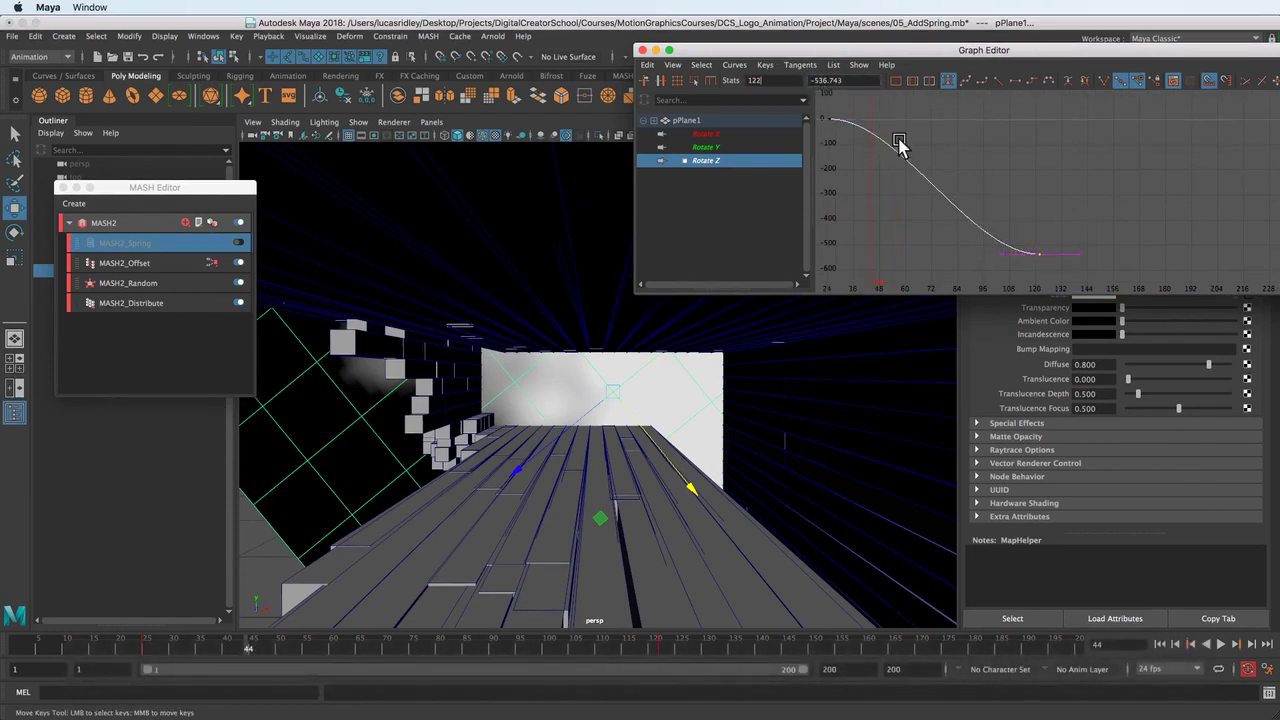
key(Return)
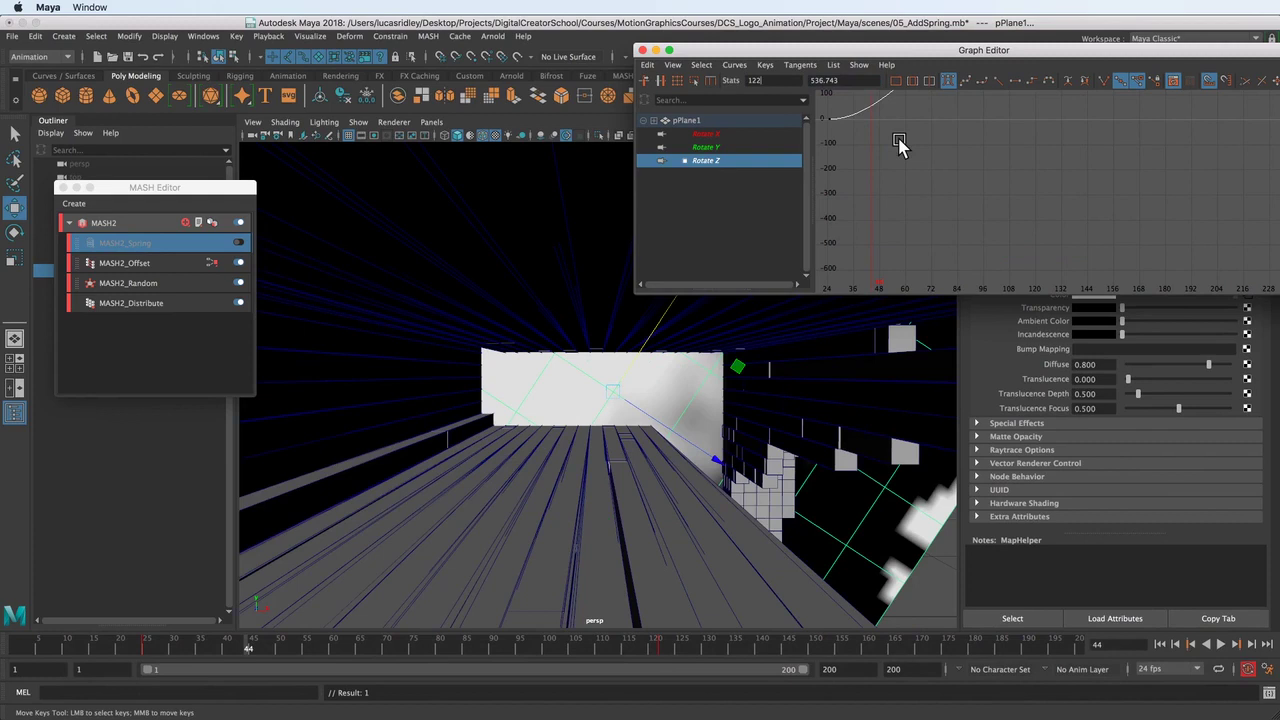
alt+middle_drag(911, 141, 938, 272)
alt+shift+right_drag(1020, 192, 984, 180)
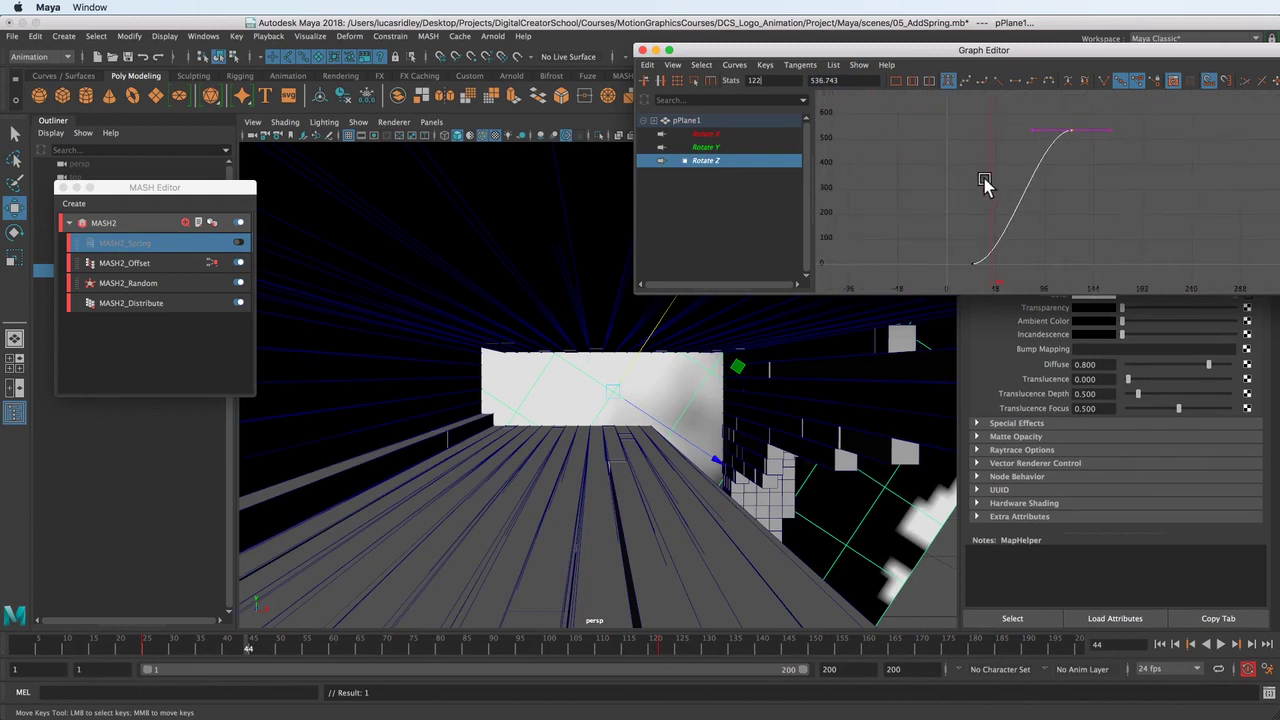
click(150, 650)
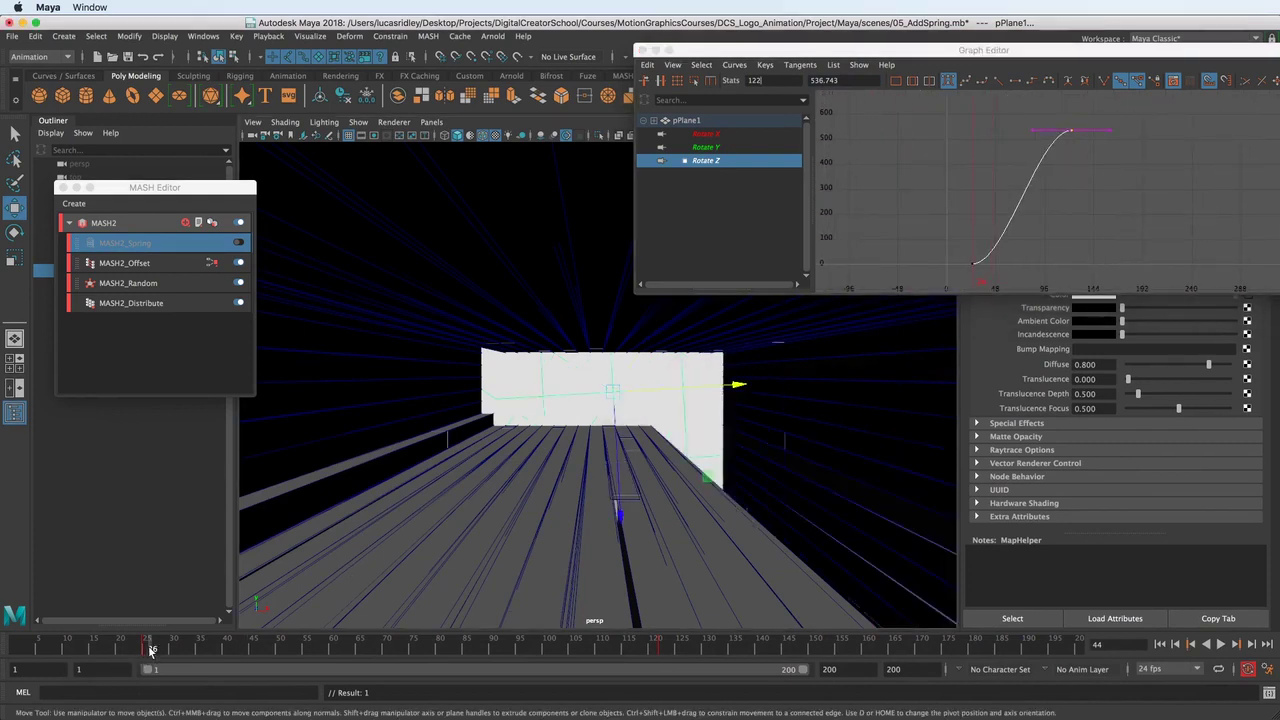
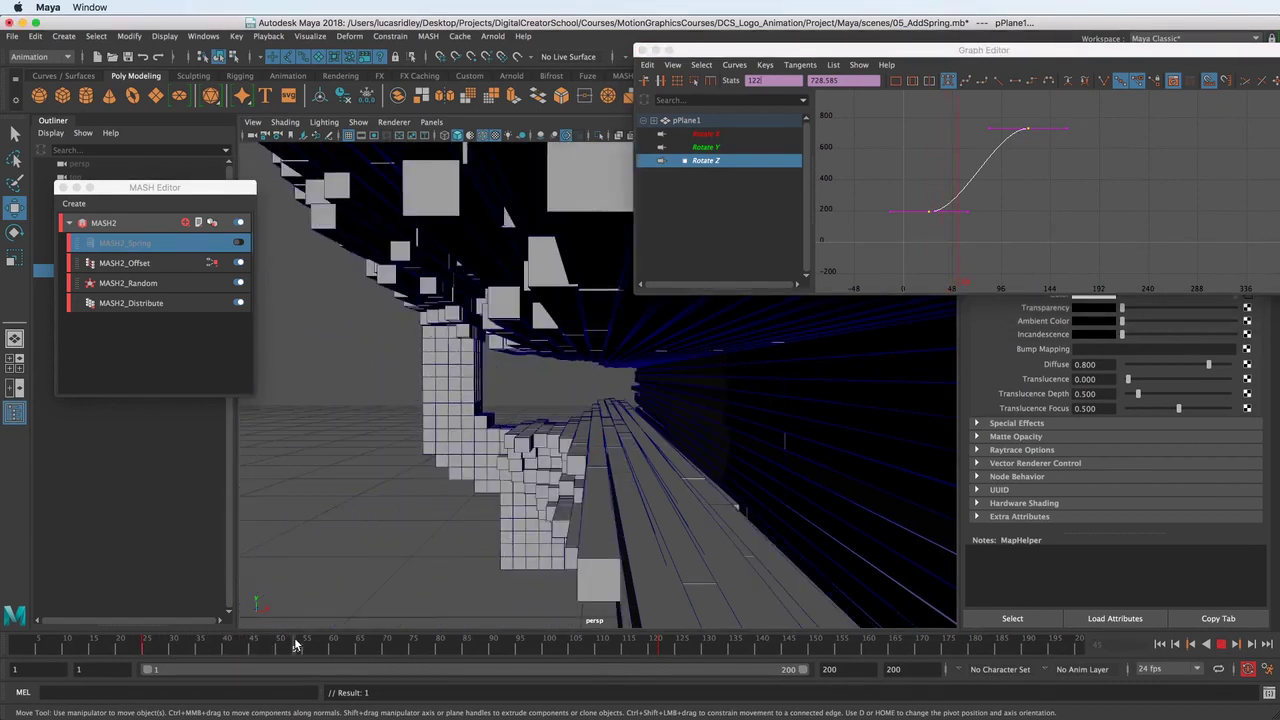
Scrub to frame 63 and lower the last Rotate Z key at frame 122 to about 562.3.
drag(339, 637, 349, 637)
click(979, 119)
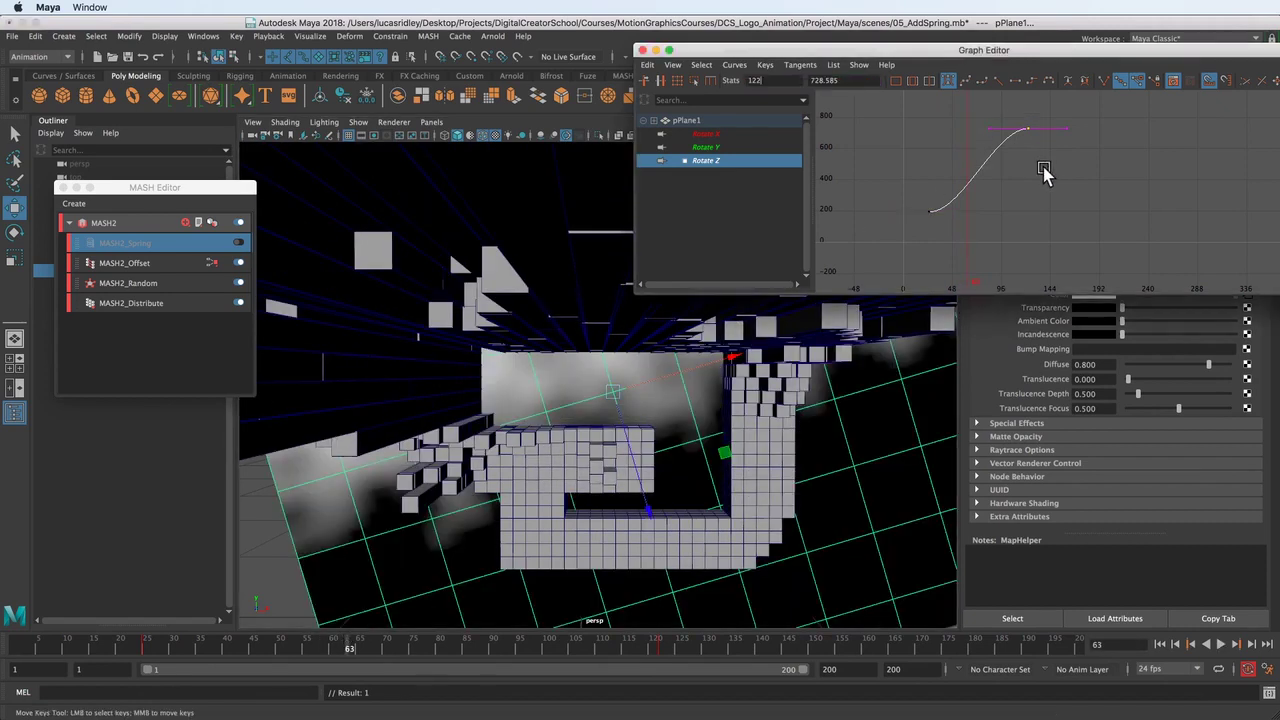
mouse_move(1050, 160)
middle_down()
mouse_move(1049, 194)
mouse_move(1054, 185)
middle_up()
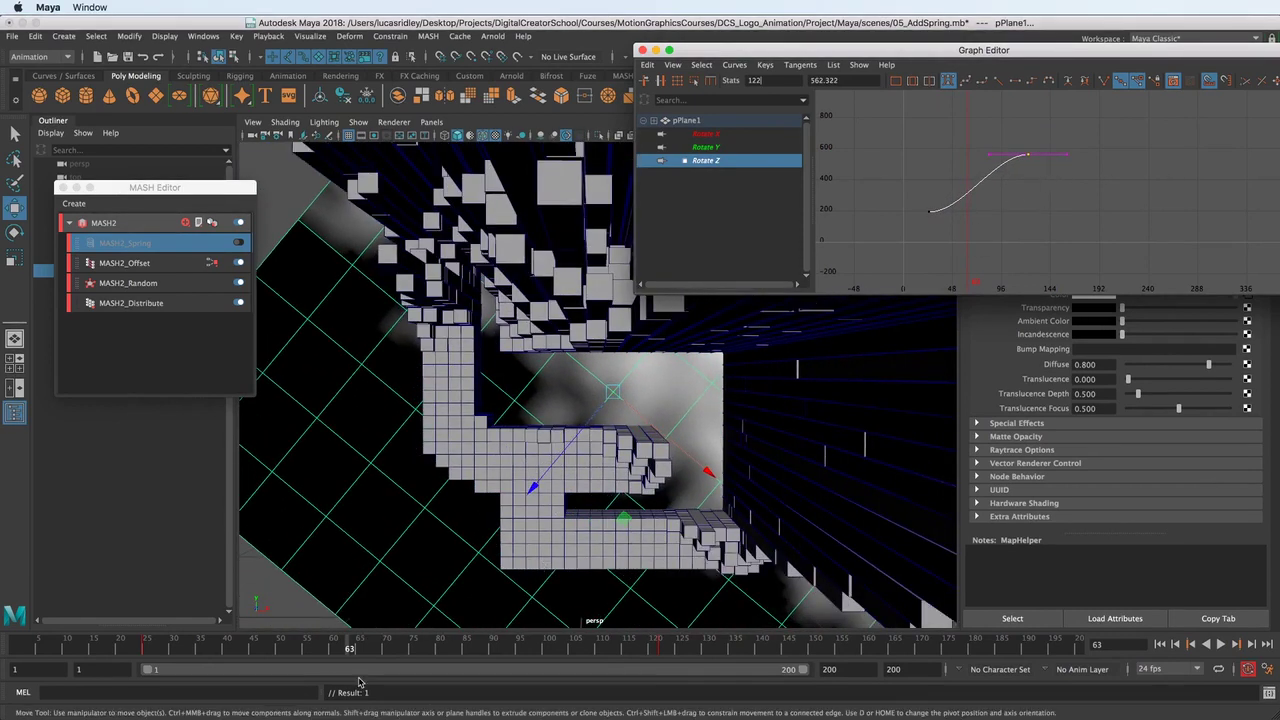
Scrub the timeline from frame 25 to frame 56 to check the cube transition with the plane's rotation.
click(148, 650)
drag(148, 648, 278, 649)
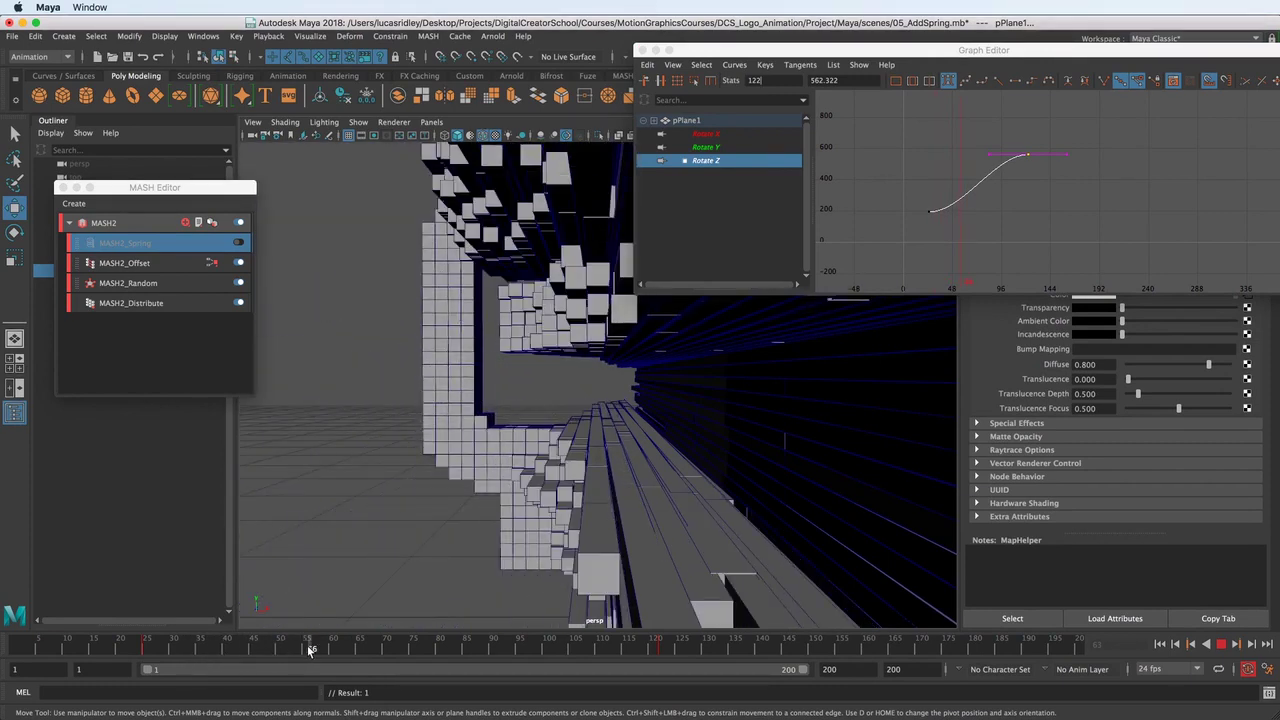
click(312, 650)
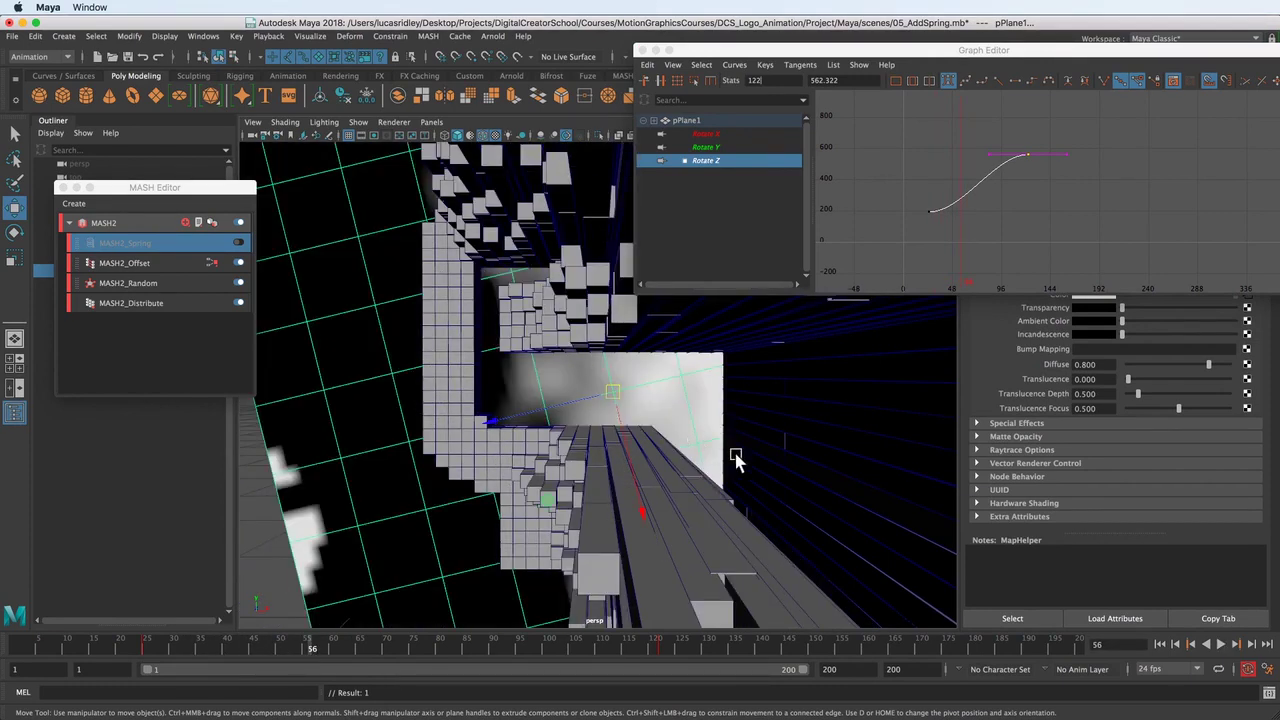
Scale the selected plane uniformly up to about 16.9 at frame 56, with its transform channels displayed.
mouse_move(769, 446)
right_down()
mouse_move(657, 433)
mouse_move(815, 442)
mouse_move(769, 447)
right_up()
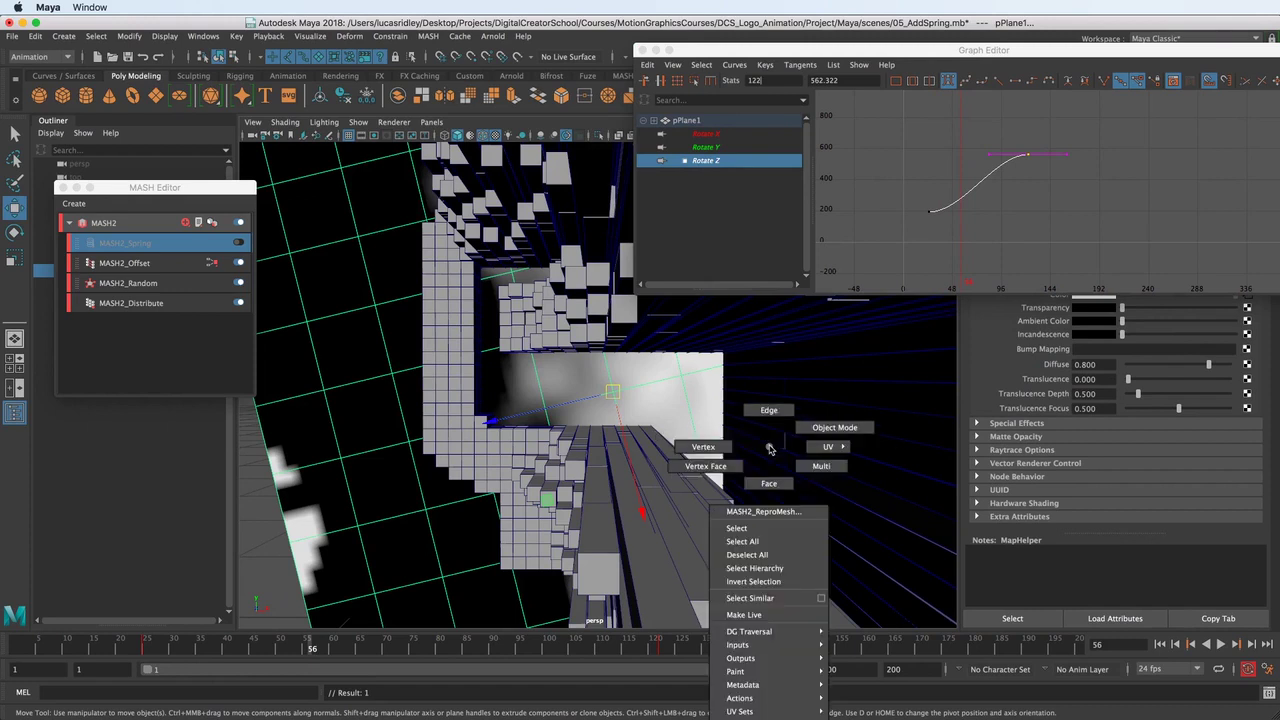
alt+drag(745, 456, 486, 366)
key(r)
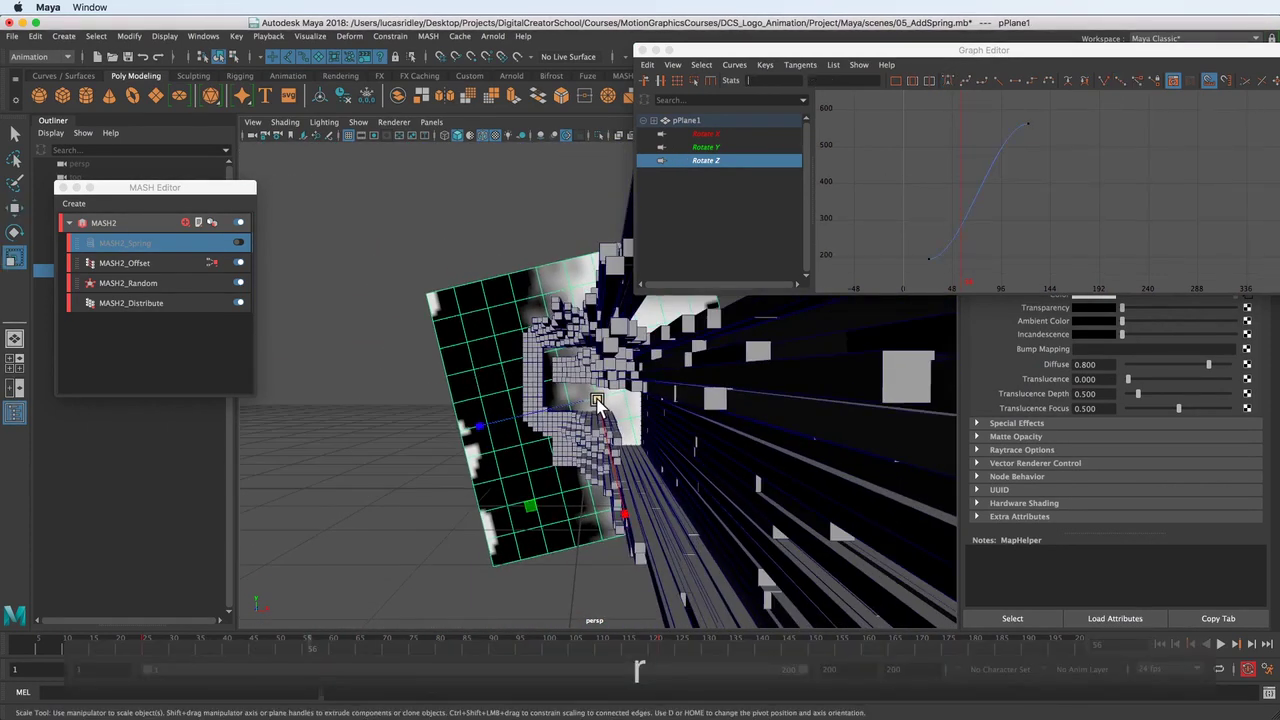
drag(1218, 52, 1279, 304)
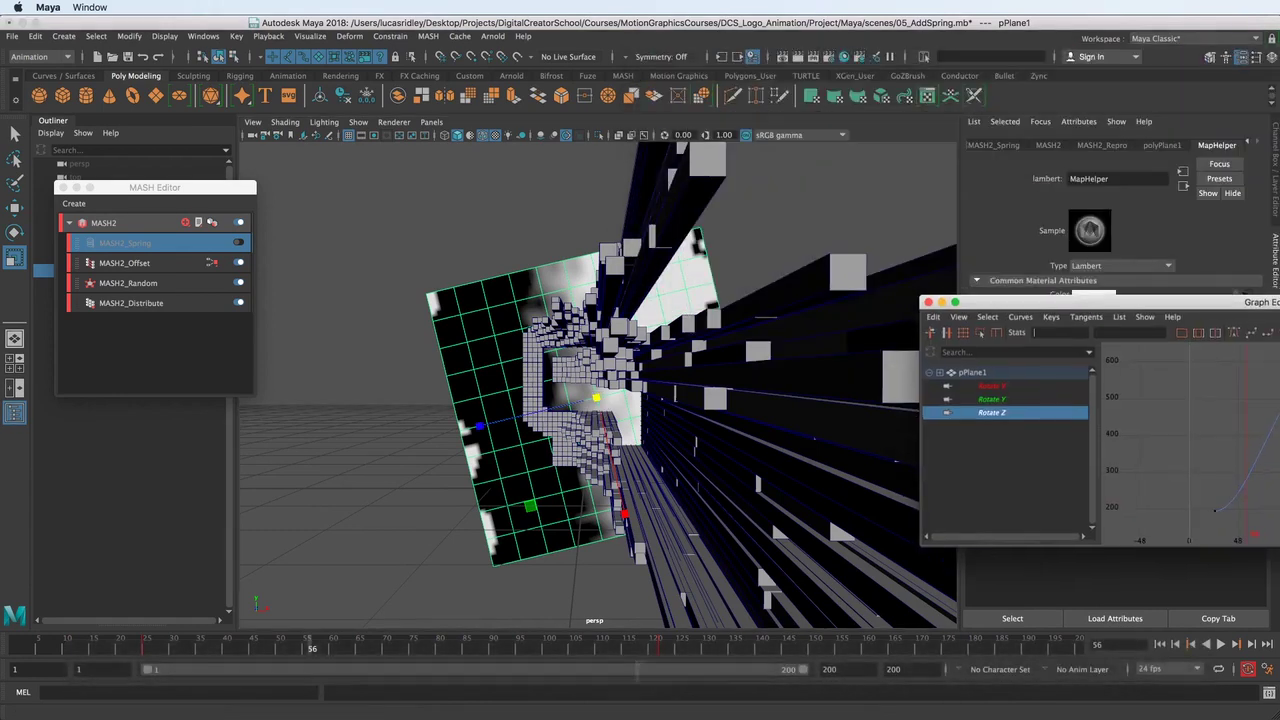
click(1264, 66)
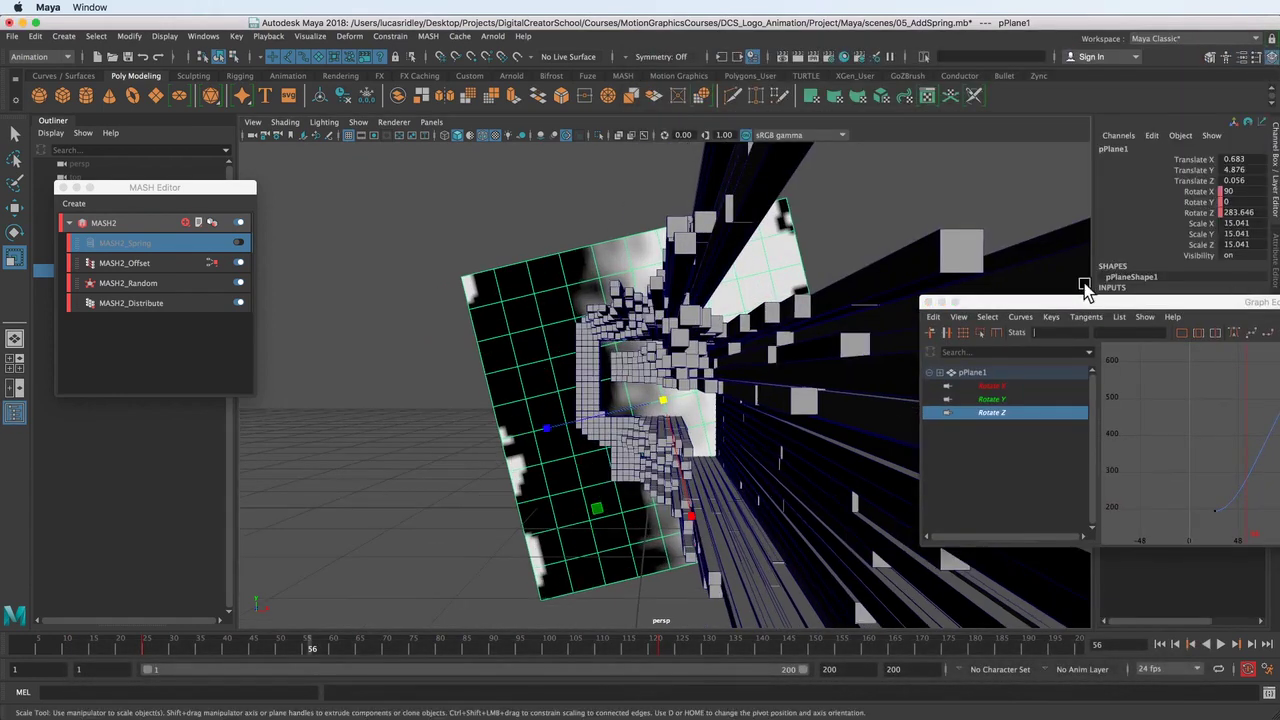
drag(1091, 304, 1111, 231)
alt+right_drag(514, 367, 640, 405)
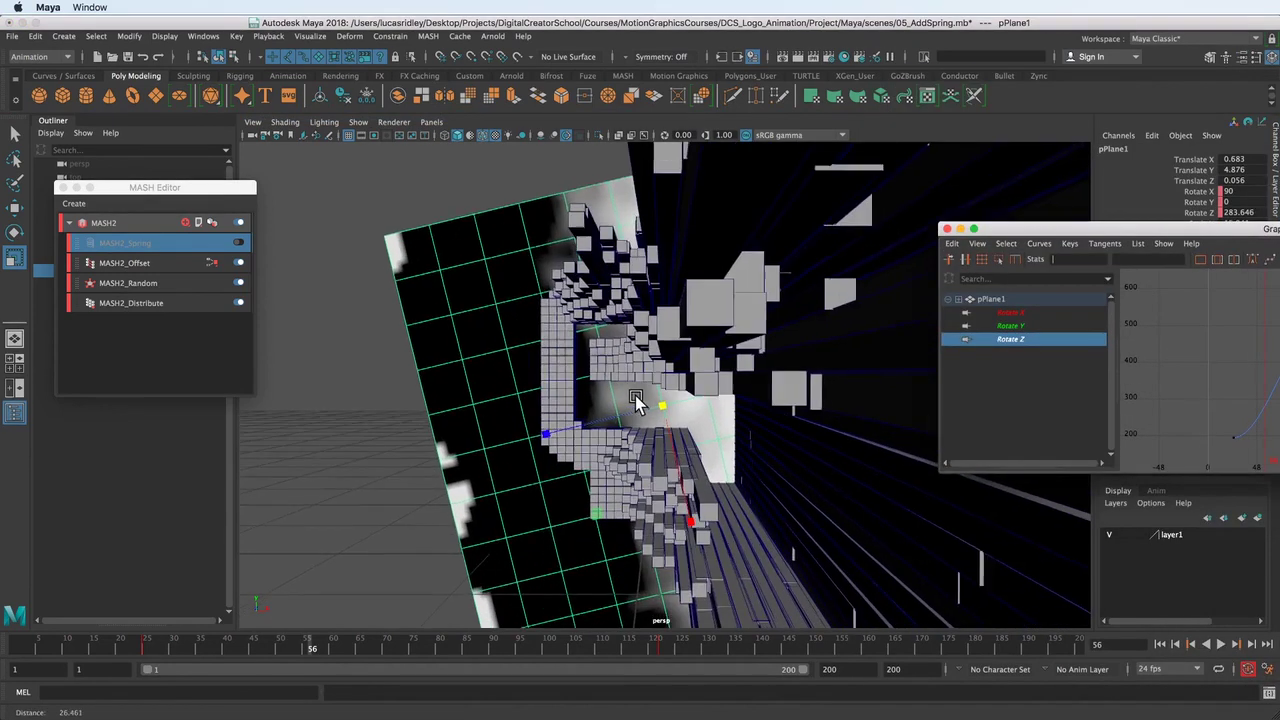
alt+middle_drag(640, 405, 621, 362)
drag(645, 372, 710, 384)
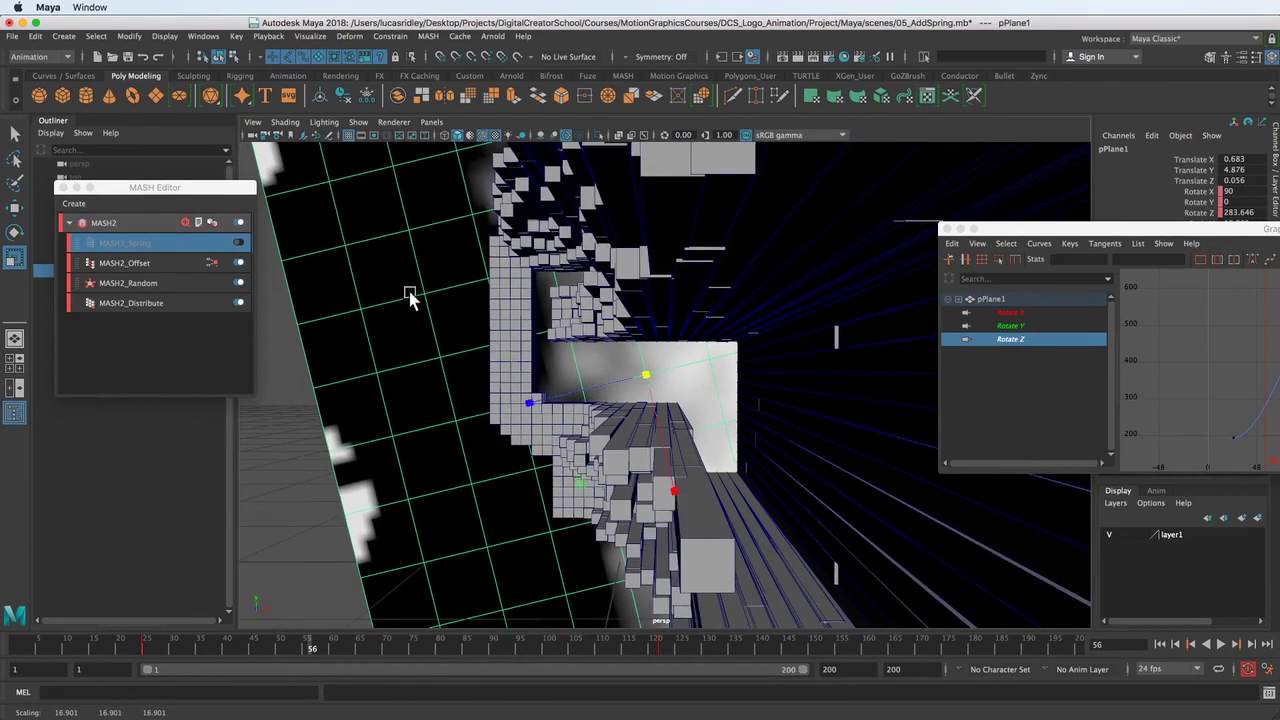
Open the ramp texture feeding the MapHelper material's color and load its position curves in the Graph Editor.
mouse_move(1262, 229)
mouse_down()
mouse_move(1273, 271)
mouse_move(1264, 233)
mouse_up()
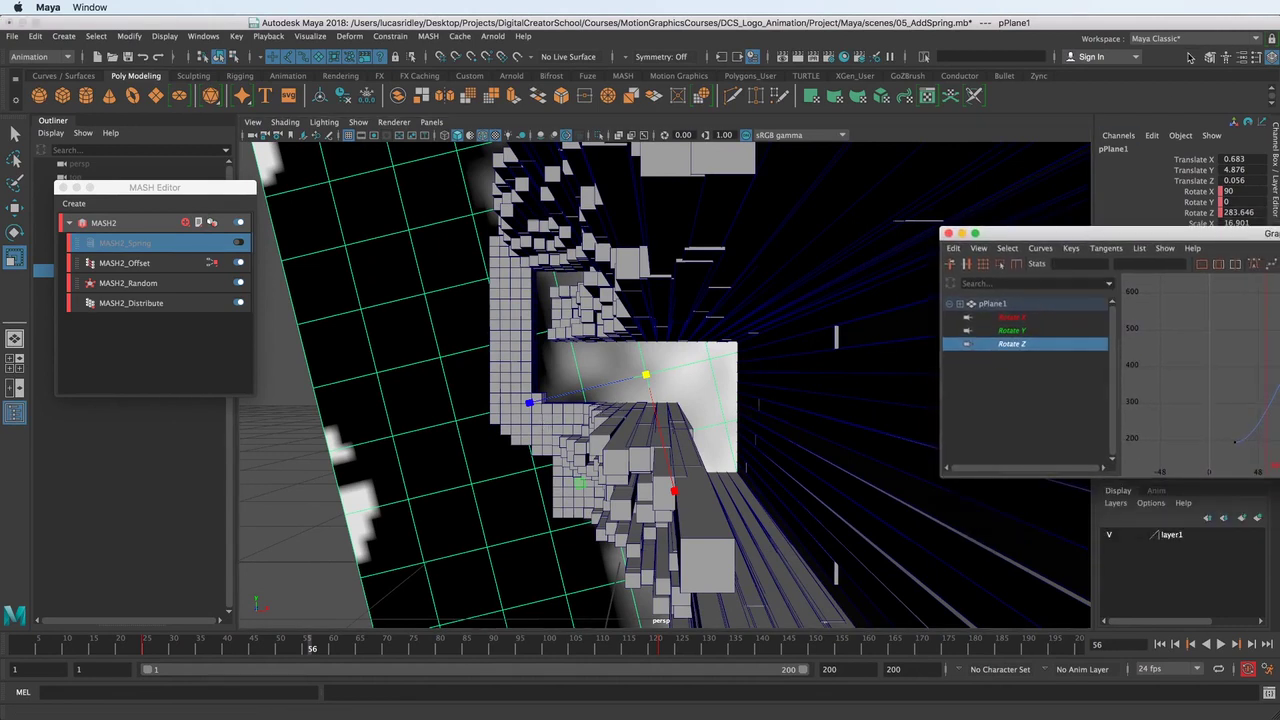
click(1242, 58)
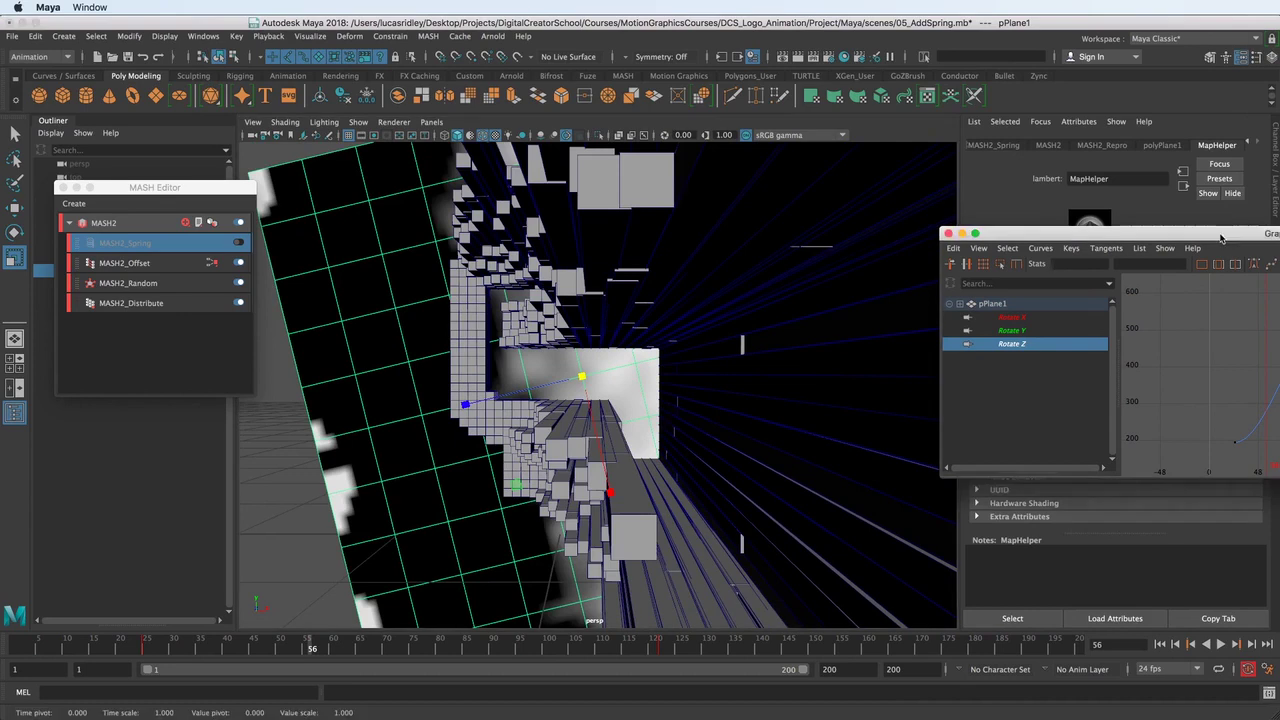
drag(1220, 234, 828, 175)
click(1249, 297)
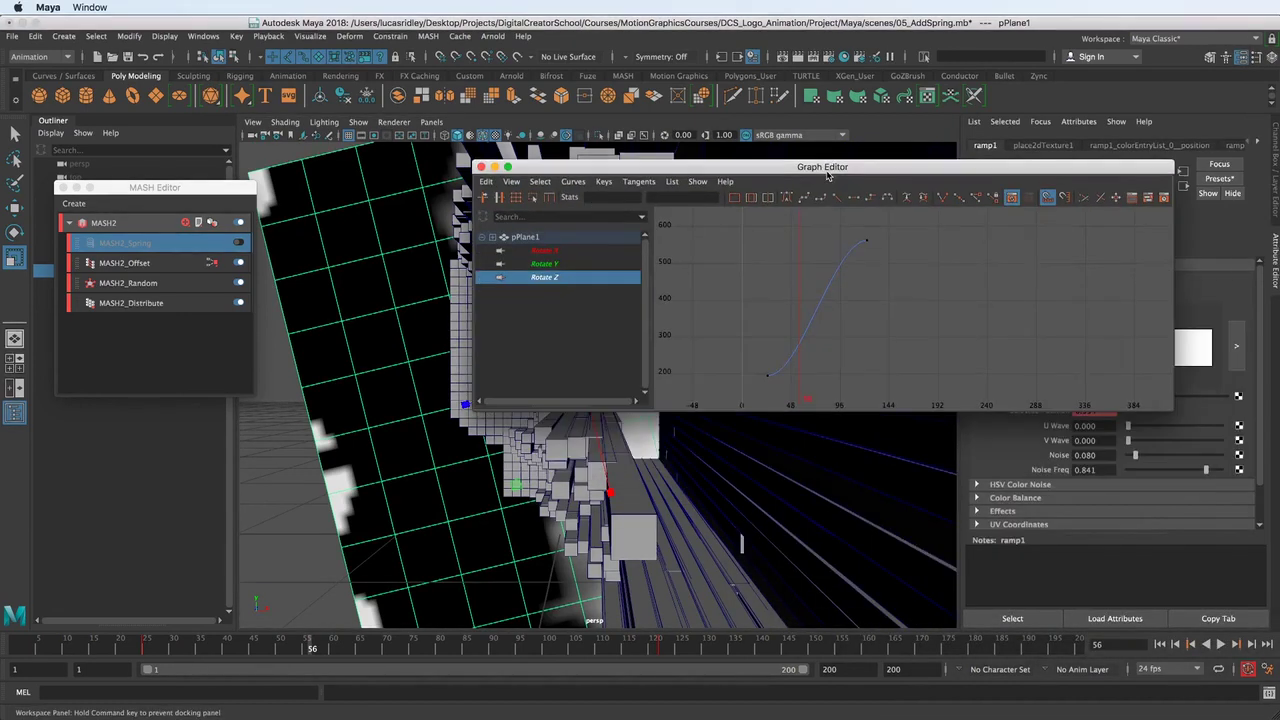
click(1040, 614)
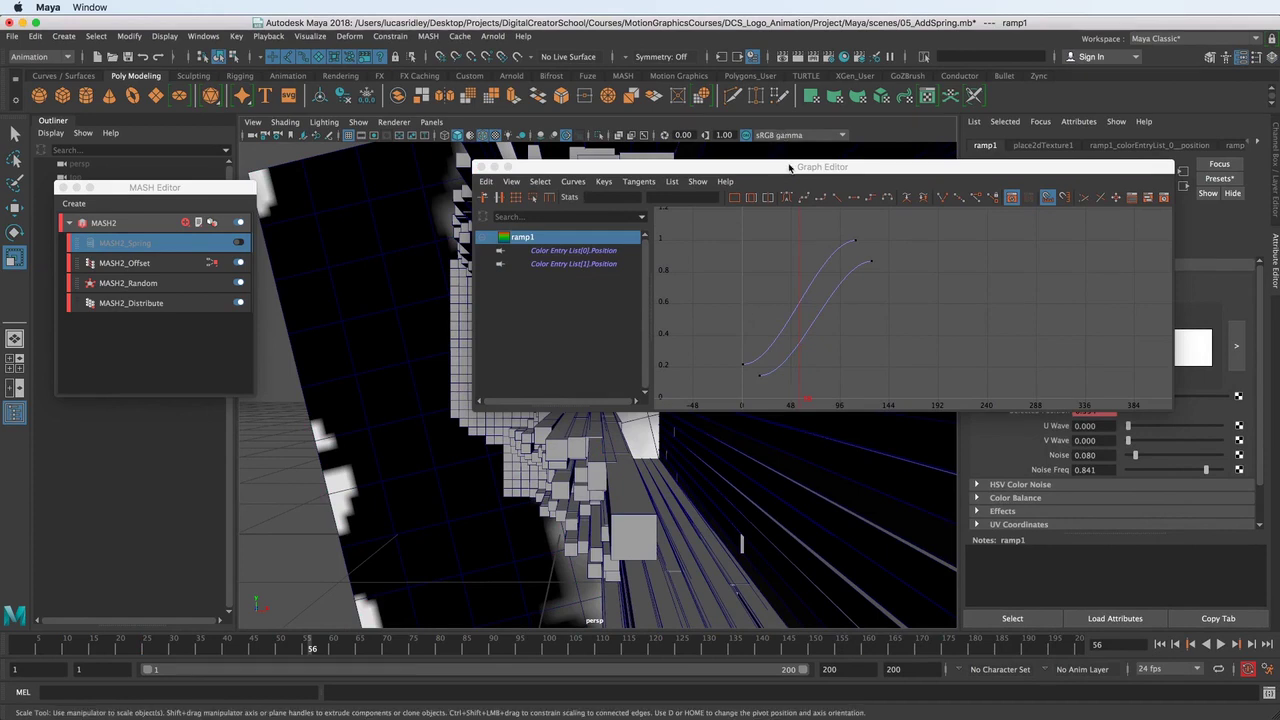
drag(789, 167, 904, 29)
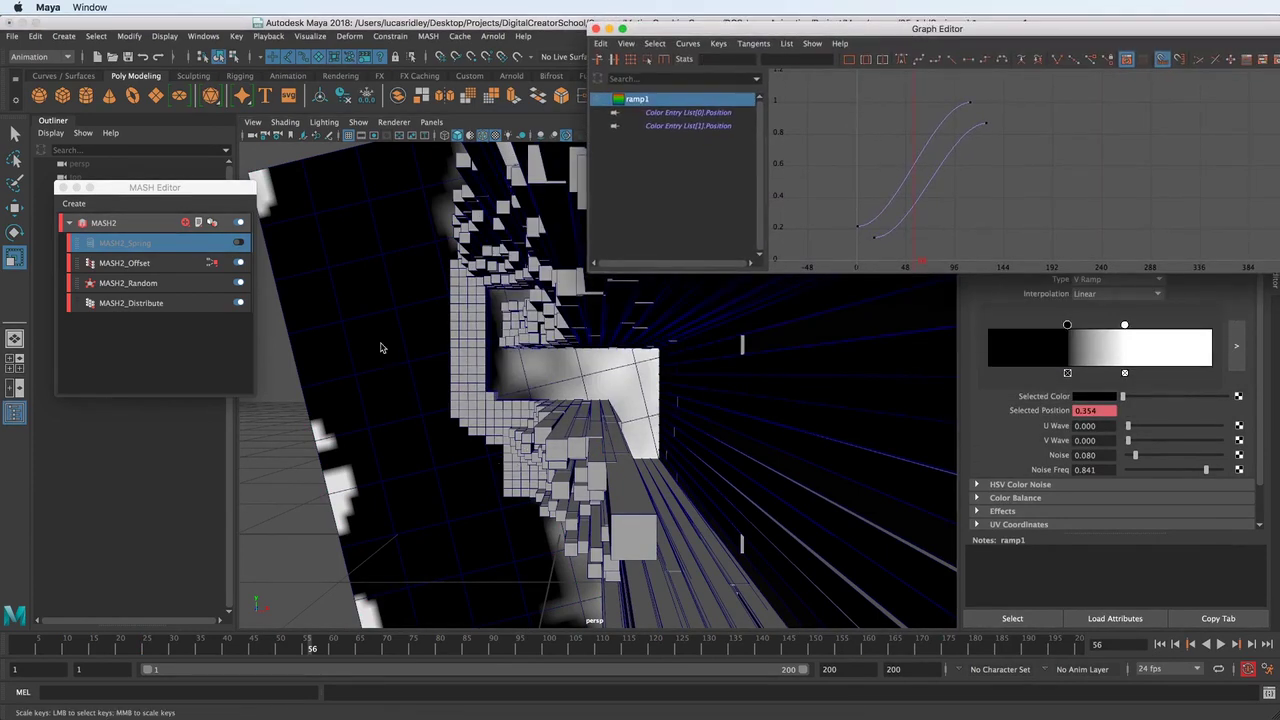
Try to shift the last keys of both ramp position curves 10 frames later, and undo it.
alt+middle_drag(944, 133, 940, 151)
alt+right_drag(940, 151, 938, 166)
key(w)
drag(933, 114, 997, 186)
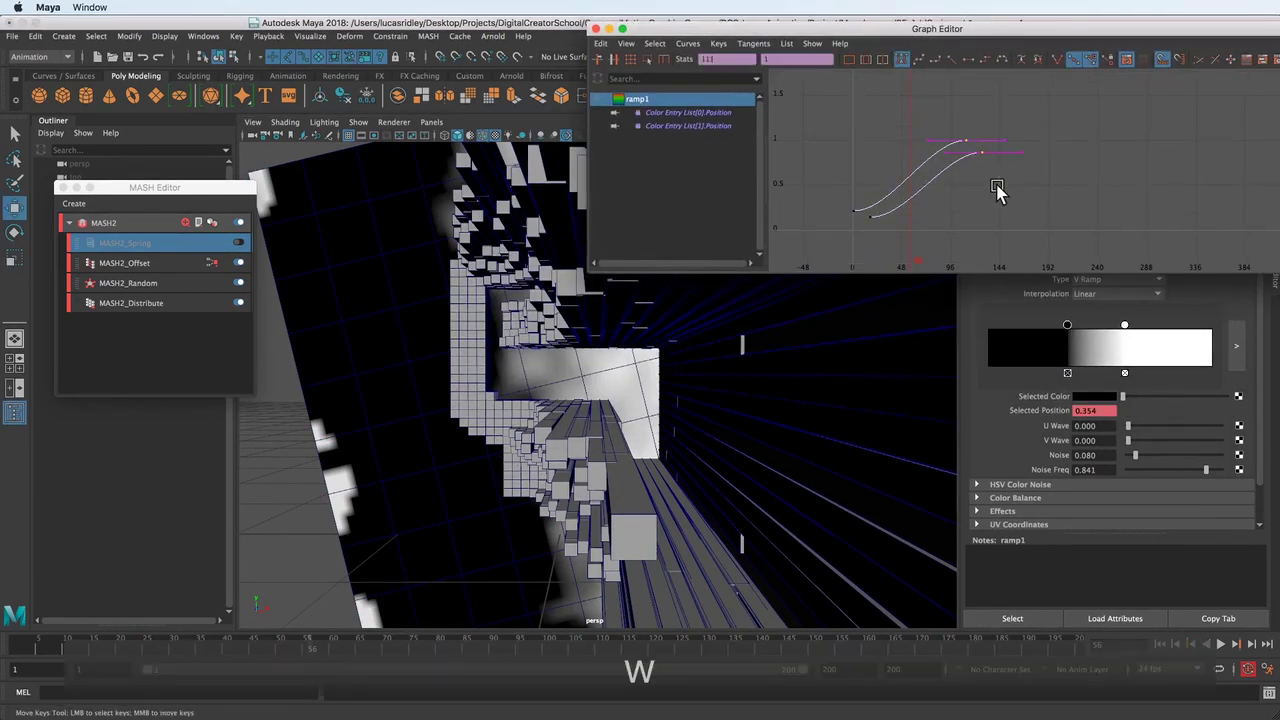
shift+middle_drag(997, 179, 1007, 182)
key(super+z)
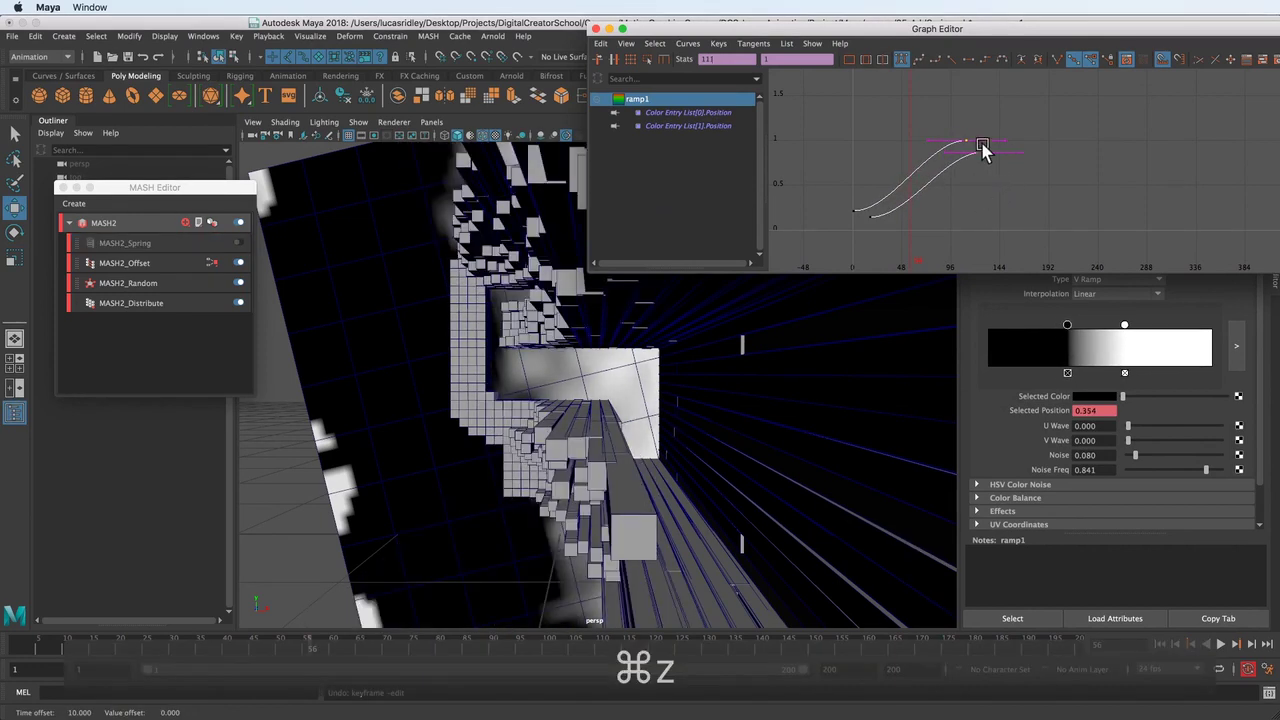
Scrub the time to frame 128 in the Graph Editor to examine how the logo looks at the end of the ramp curves.
key(k)
drag(987, 176, 980, 173)
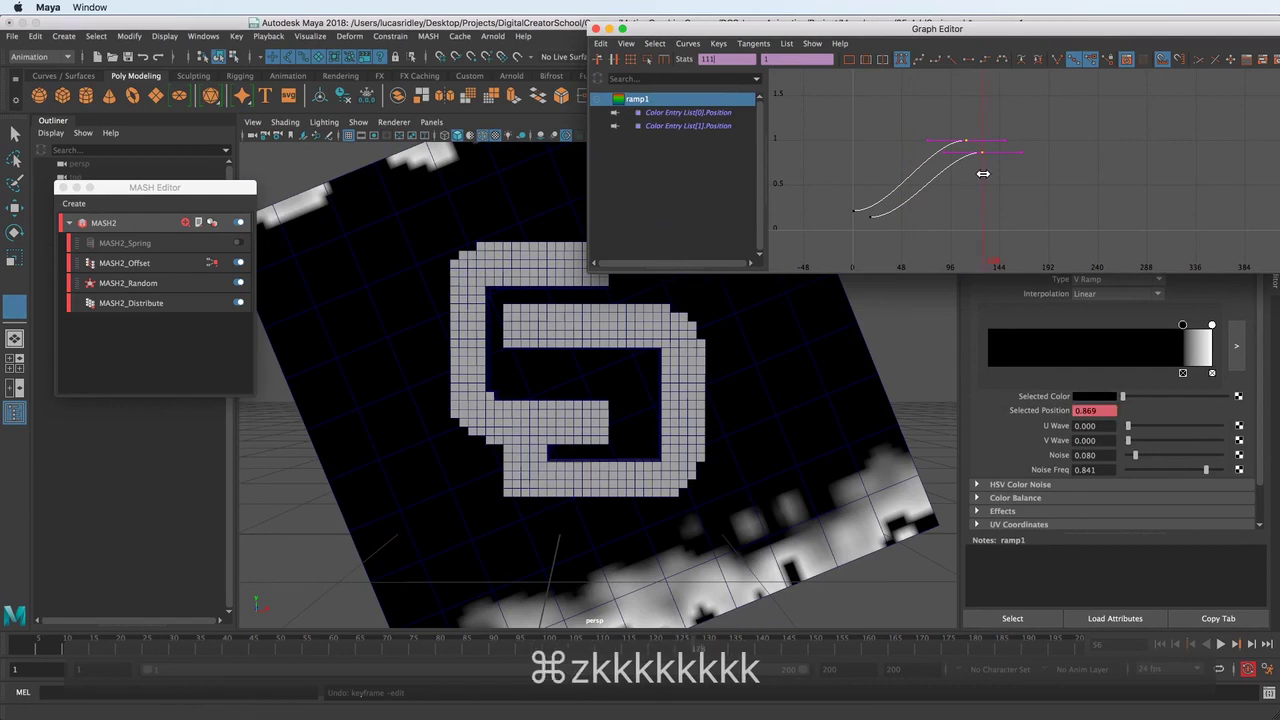
key(k)
key(k)
key(k)
key(k)
key(k)
key(k)
key(k)
key(k)
key(k)
key(k)
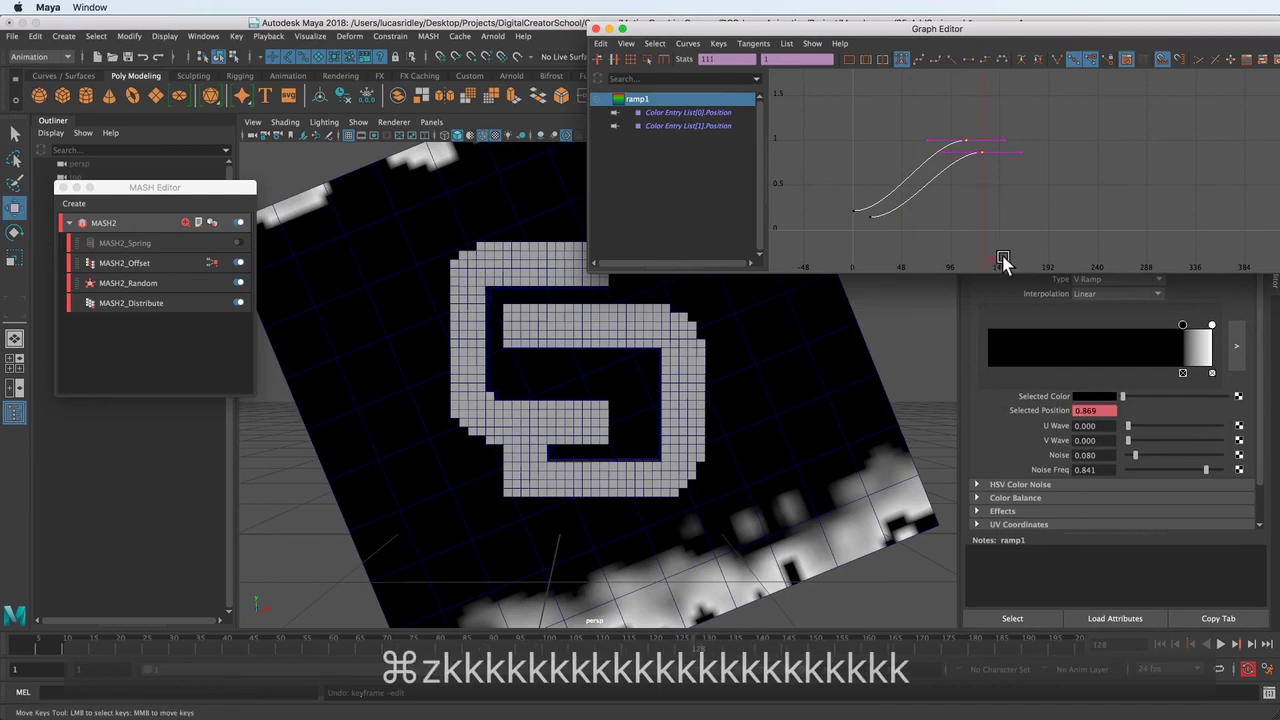
Show the plane's rotation curves and examine their first keys at frame 25.
click(783, 391)
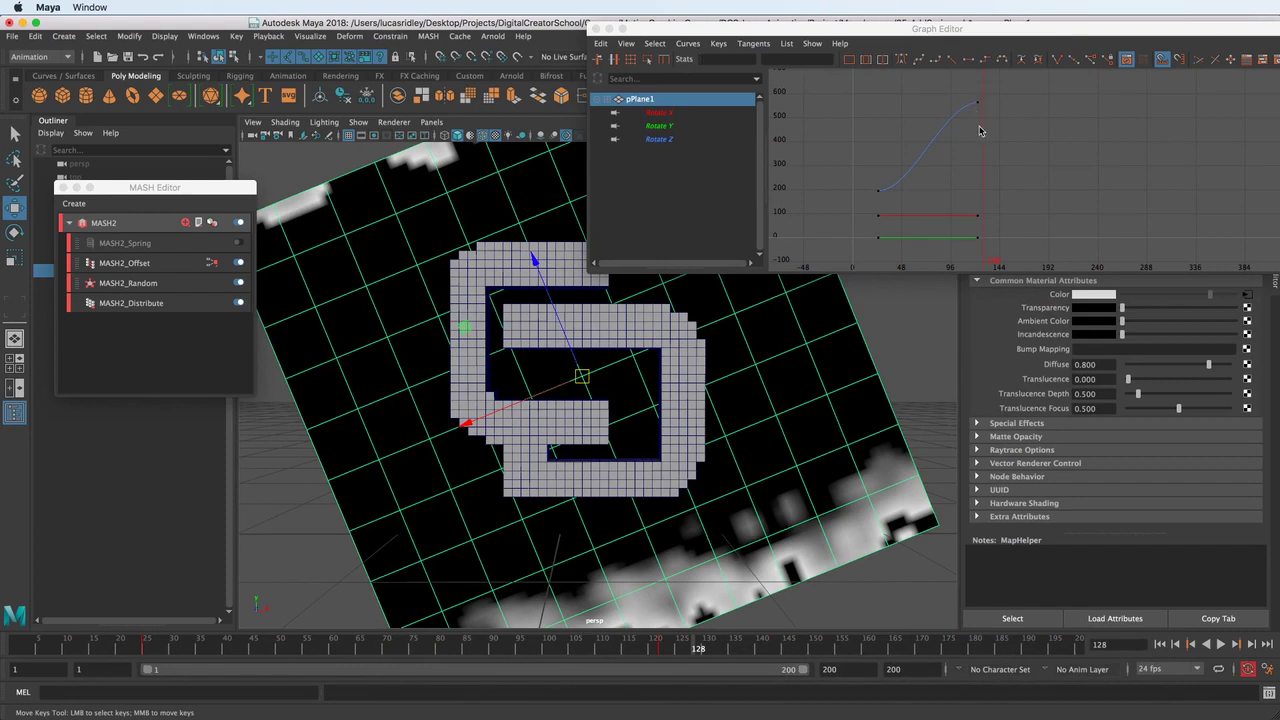
key(k)
key(k)
click(878, 208)
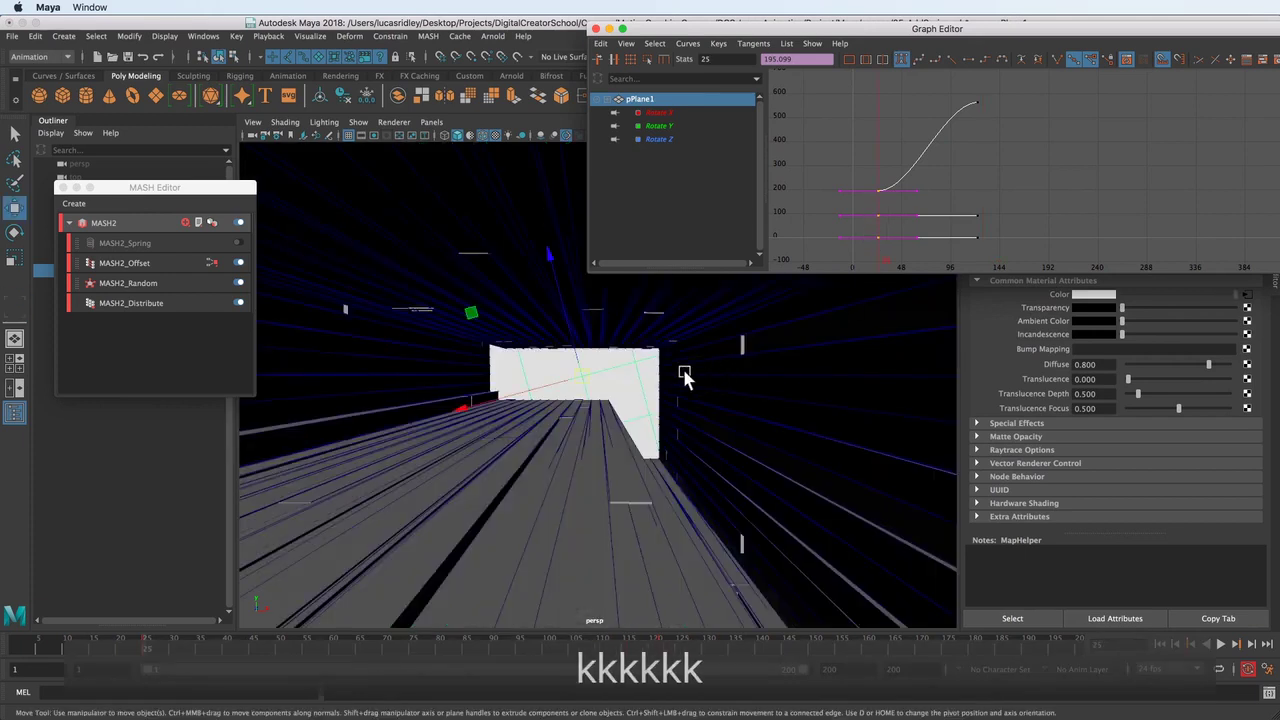
Shift the last keys of both ramp1 position curves 14 frames later, ending the first curve at frame 125, and check around frame 54.
click(1247, 296)
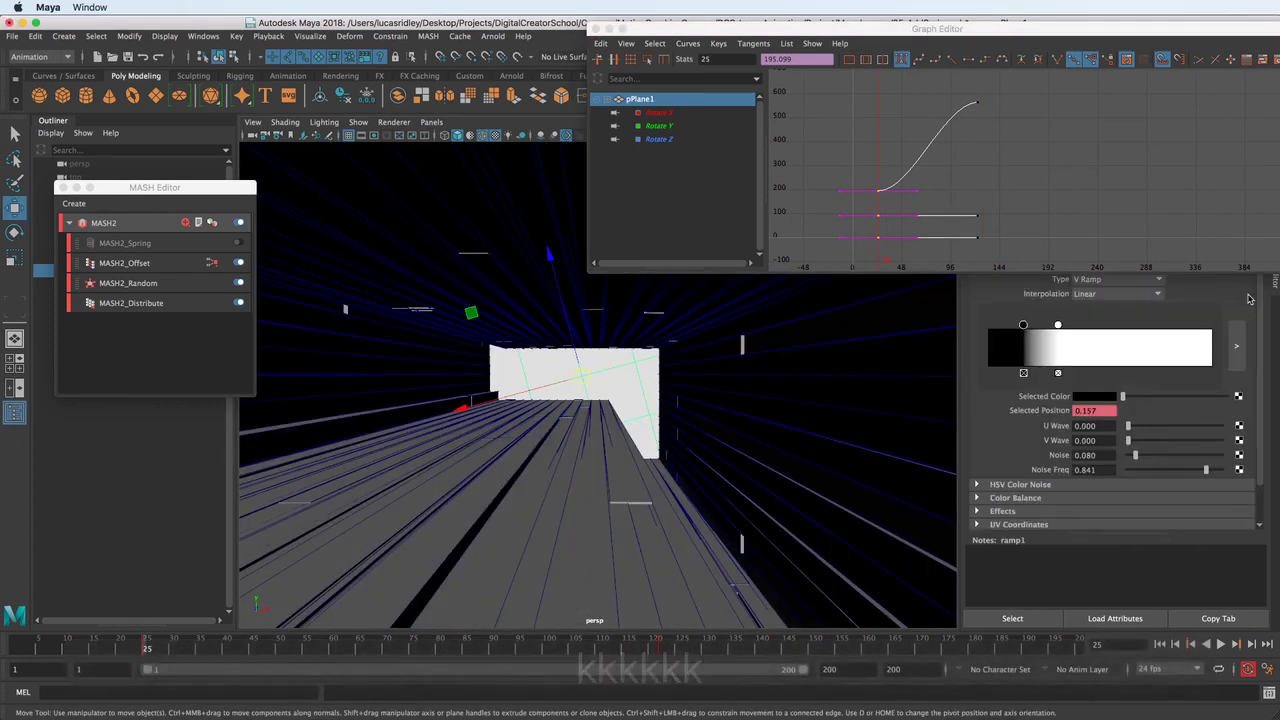
click(1018, 616)
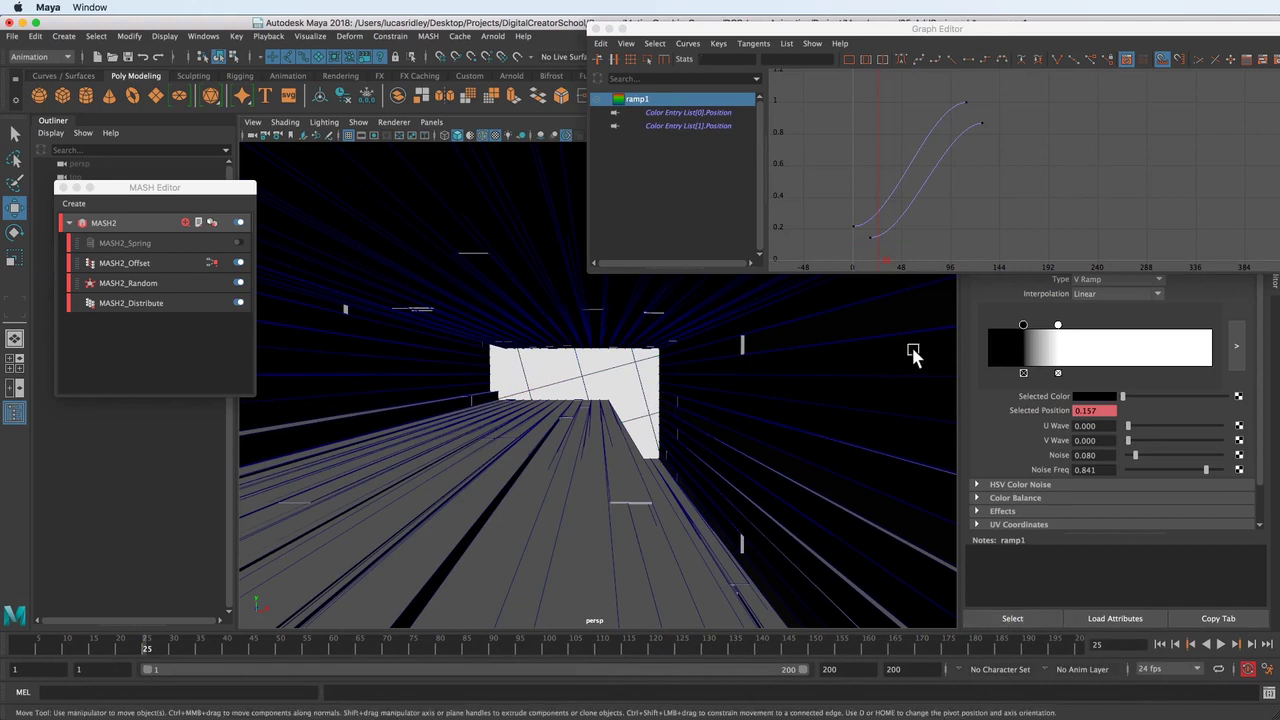
drag(900, 90, 1006, 171)
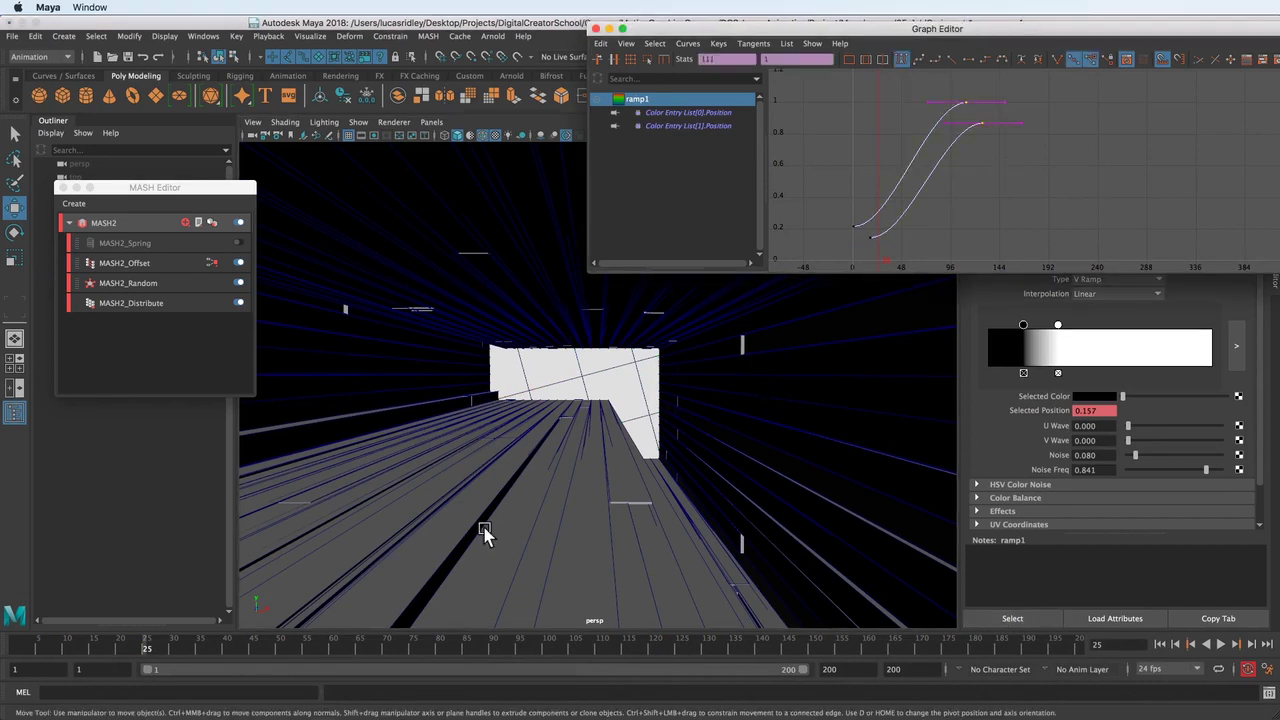
click(232, 648)
drag(234, 645, 289, 645)
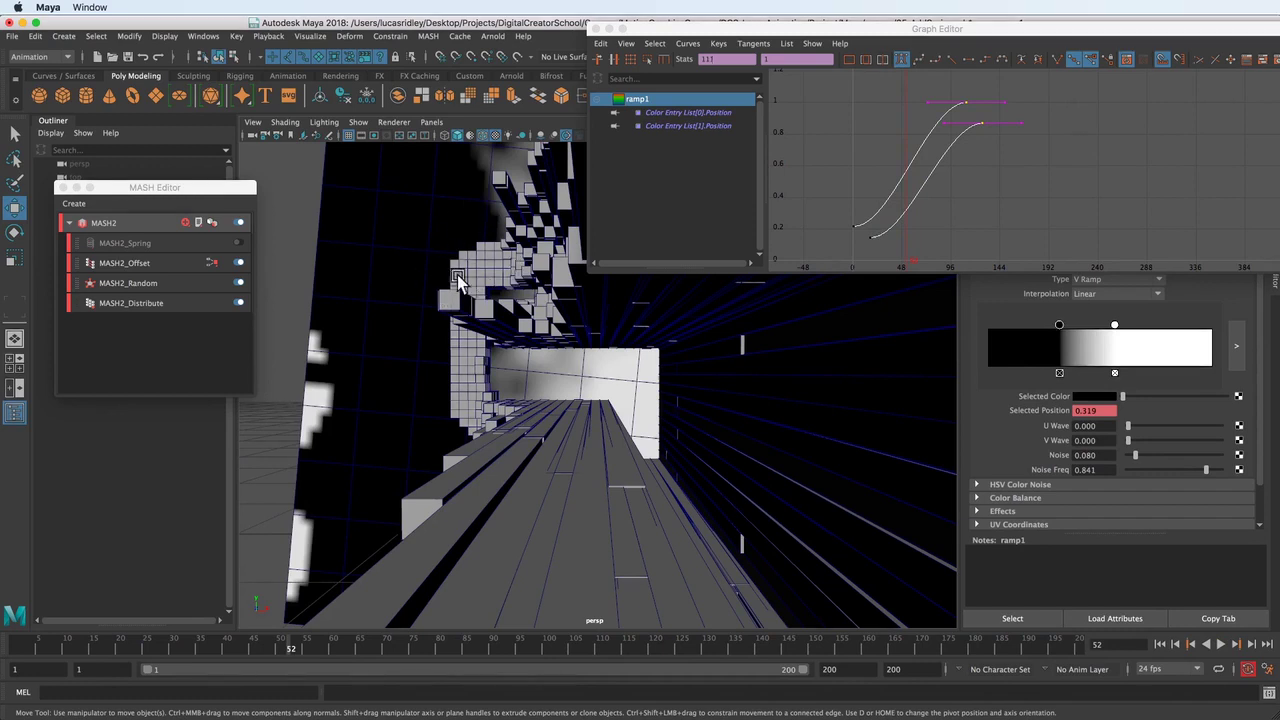
shift+middle_drag(984, 137, 996, 133)
drag(232, 649, 299, 649)
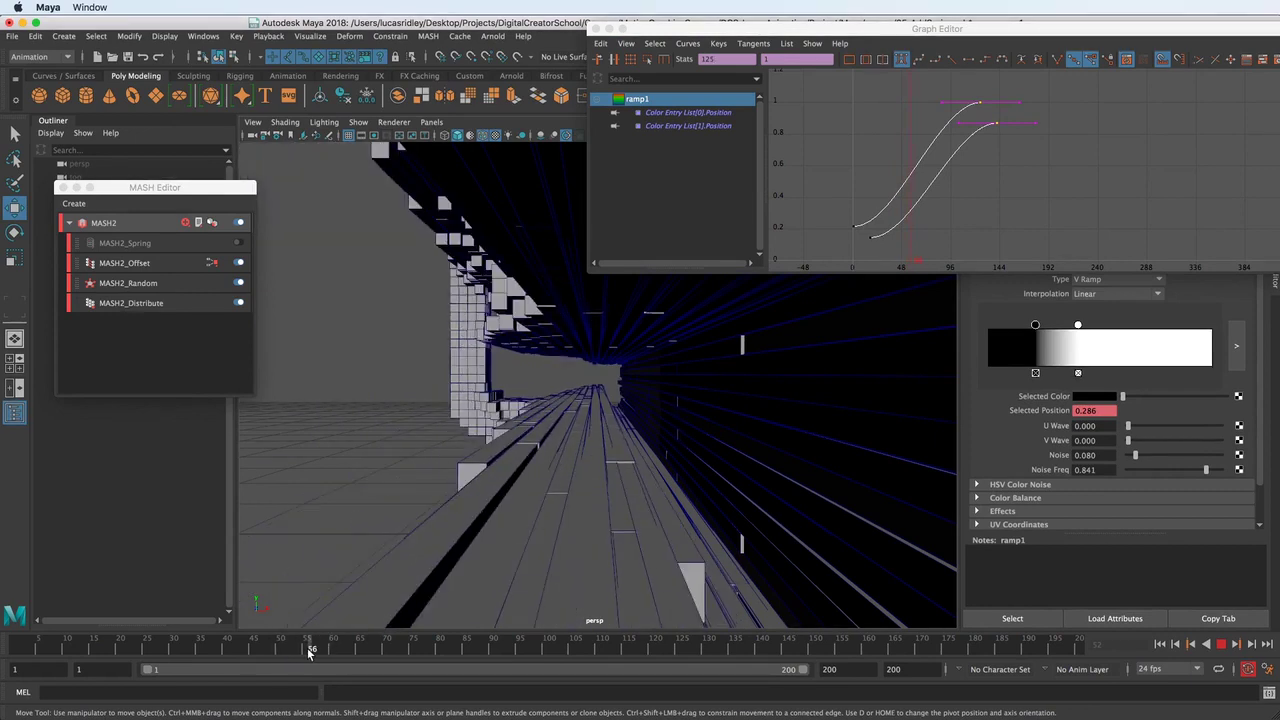
click(305, 650)
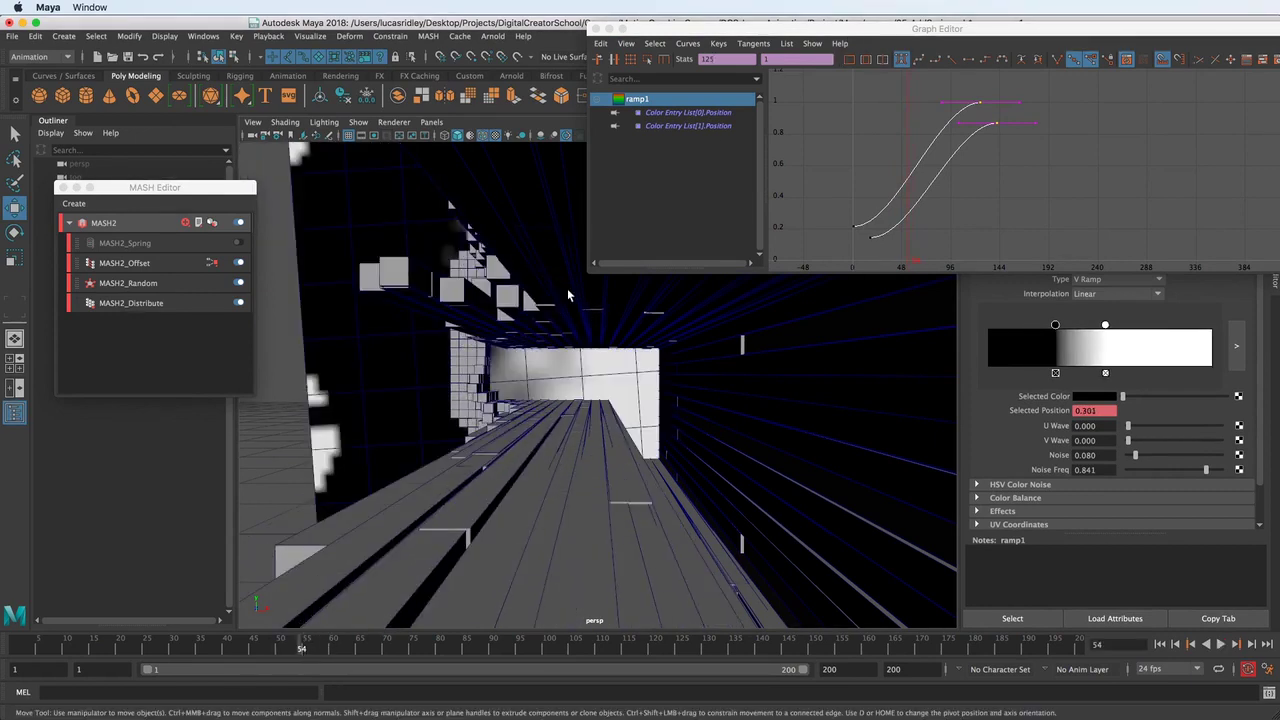
Delete the flat Rotate X and Rotate Y keys of the plane, leaving only its Rotate Z curve.
click(534, 380)
drag(854, 116, 985, 182)
alt+shift+right_drag(880, 232, 845, 235)
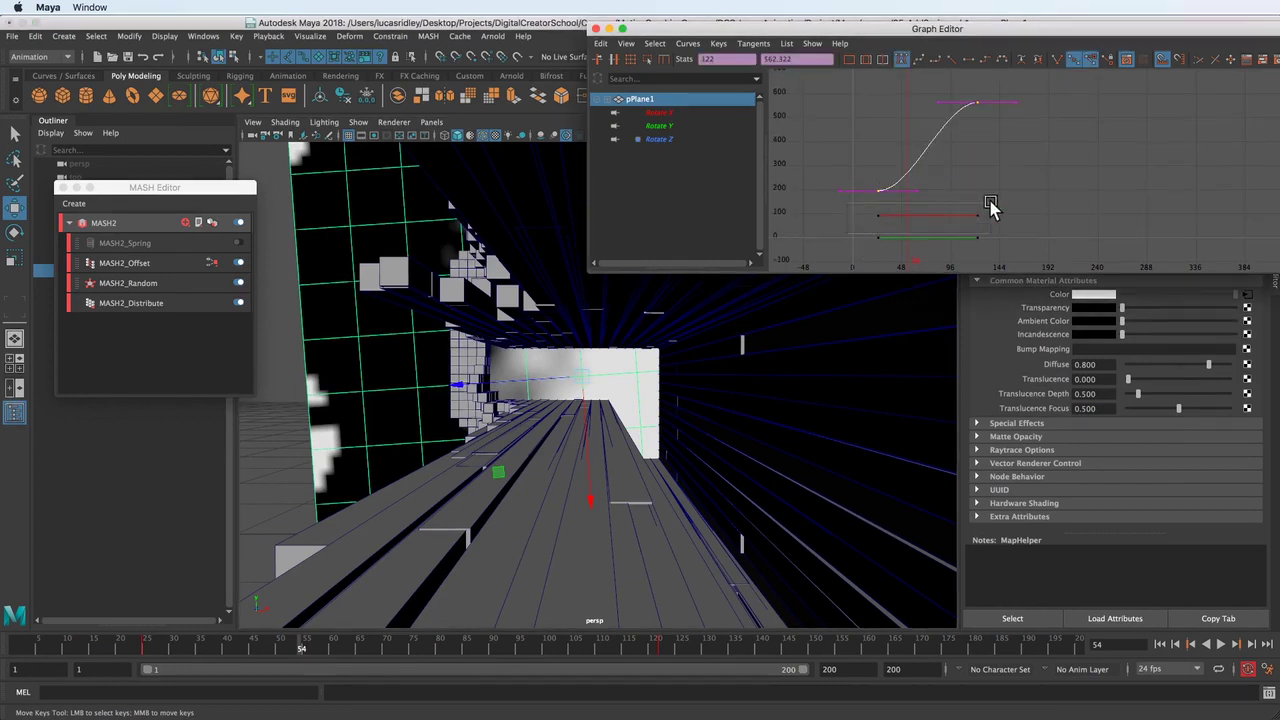
key(BackSpace)
key(BackSpace)
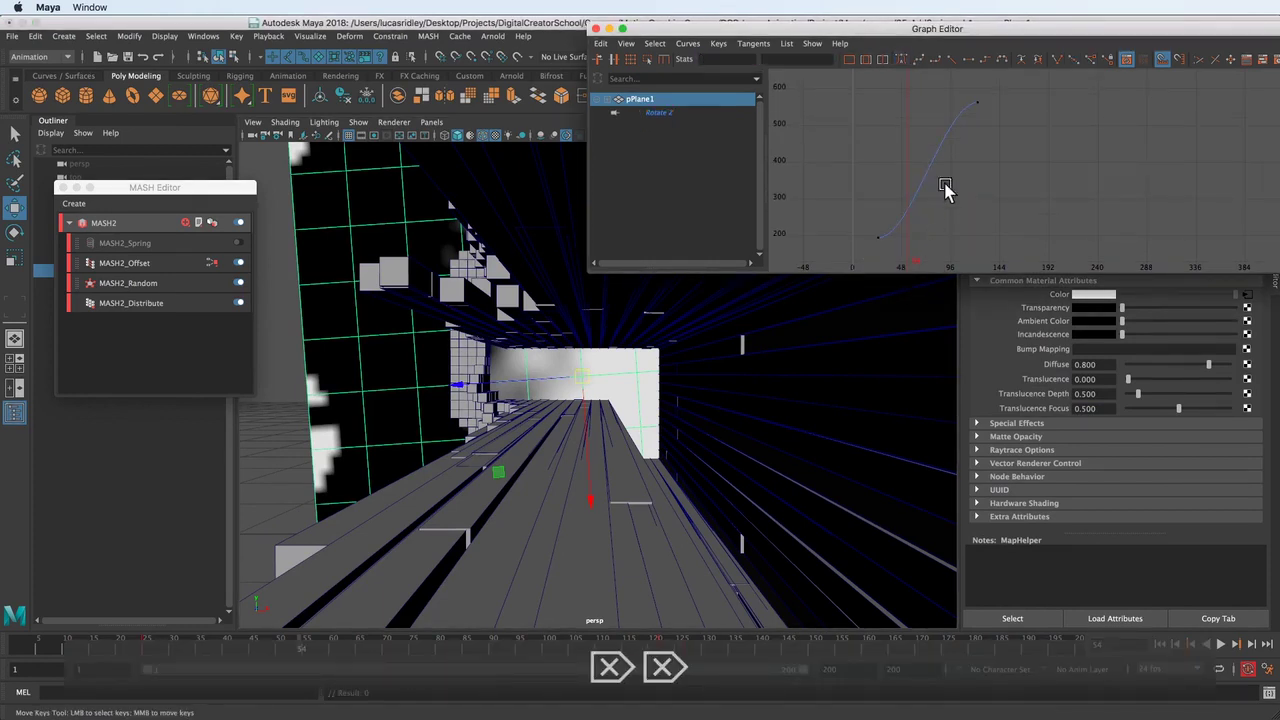
Try to shift the plane's Rotate Z keys 6 frames earlier, and undo it.
drag(866, 100, 1014, 251)
middle_drag(966, 210, 957, 206)
key(super+z)
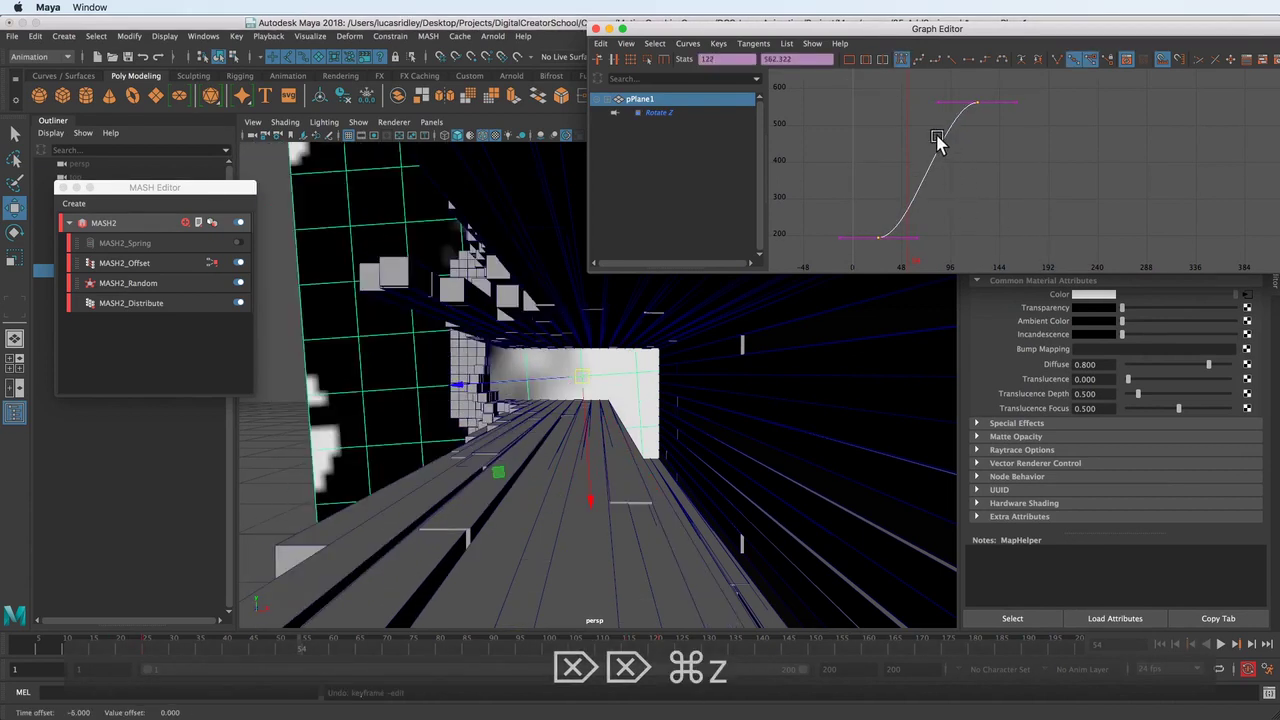
key(w)
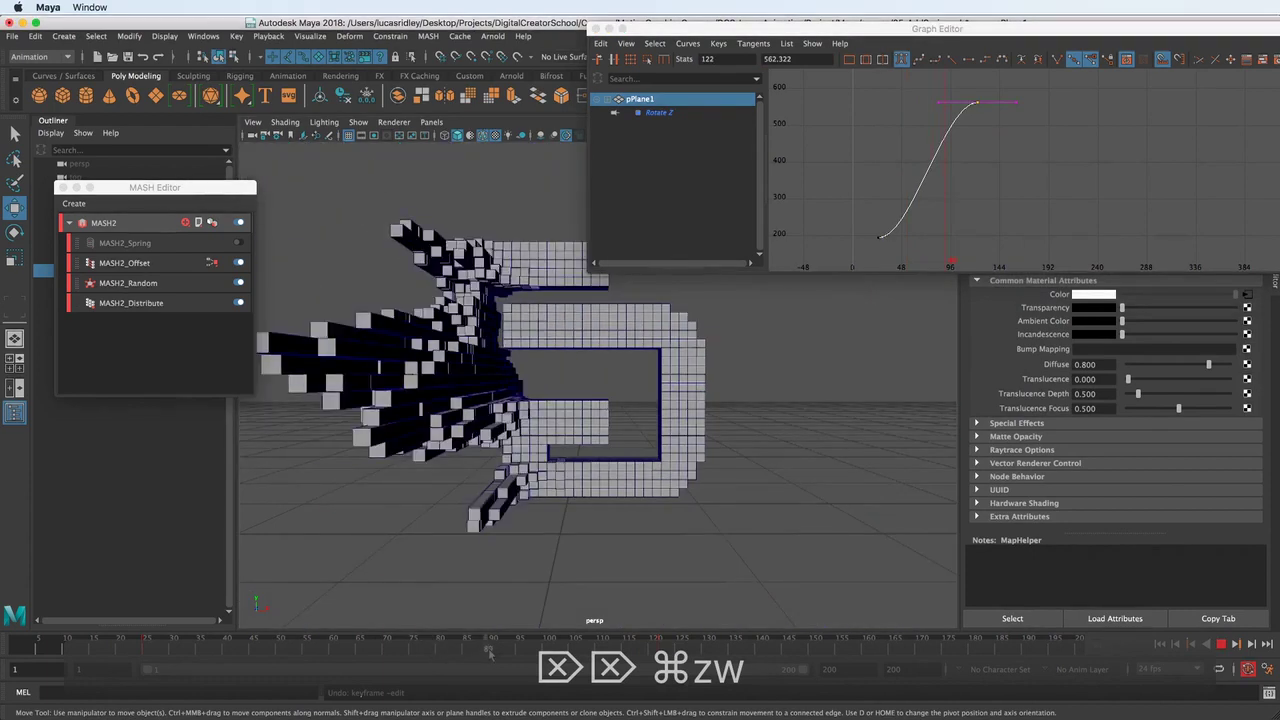
Scrub to frame 89, lower the last Rotate Z key at frame 122 to about 433.7, and check it at frame 57.
drag(177, 645, 488, 652)
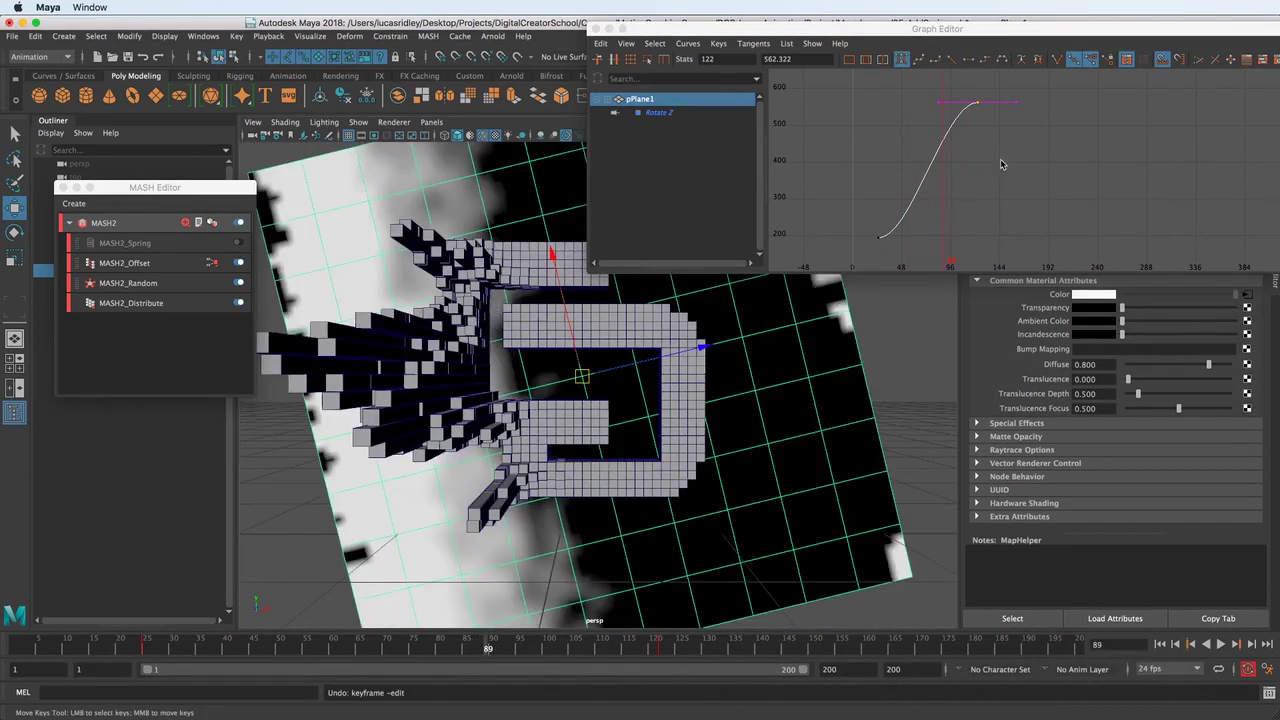
drag(977, 104, 975, 170)
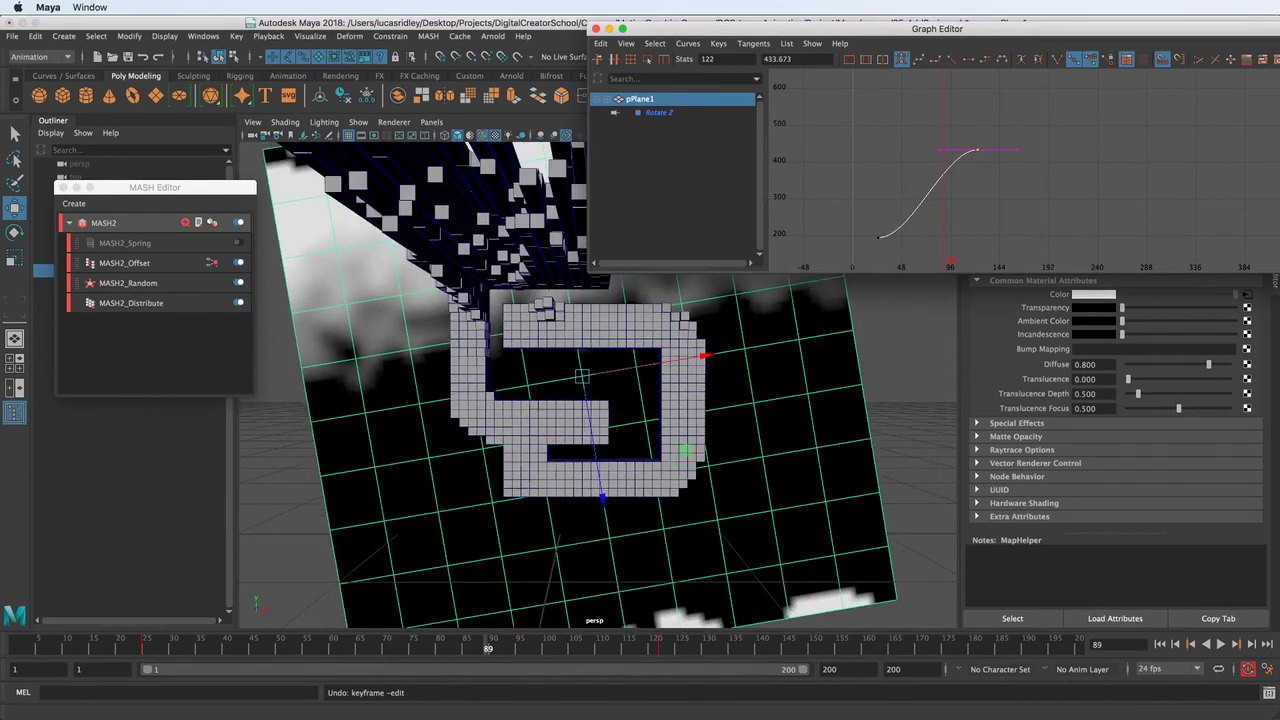
drag(278, 648, 318, 645)
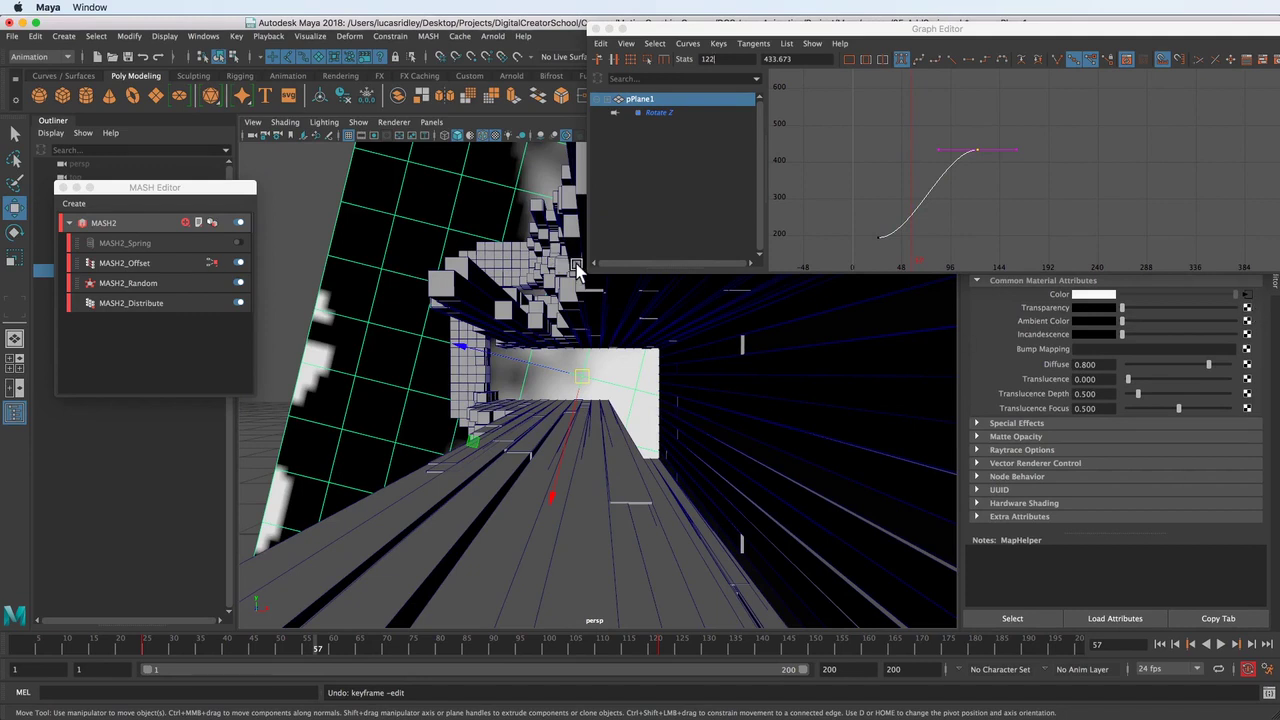
Reselect the plane at frame 57 and display its transform channels, with the Graph Editor moved out of the way.
alt+middle_drag(473, 342, 473, 424)
right_drag(568, 412, 660, 370)
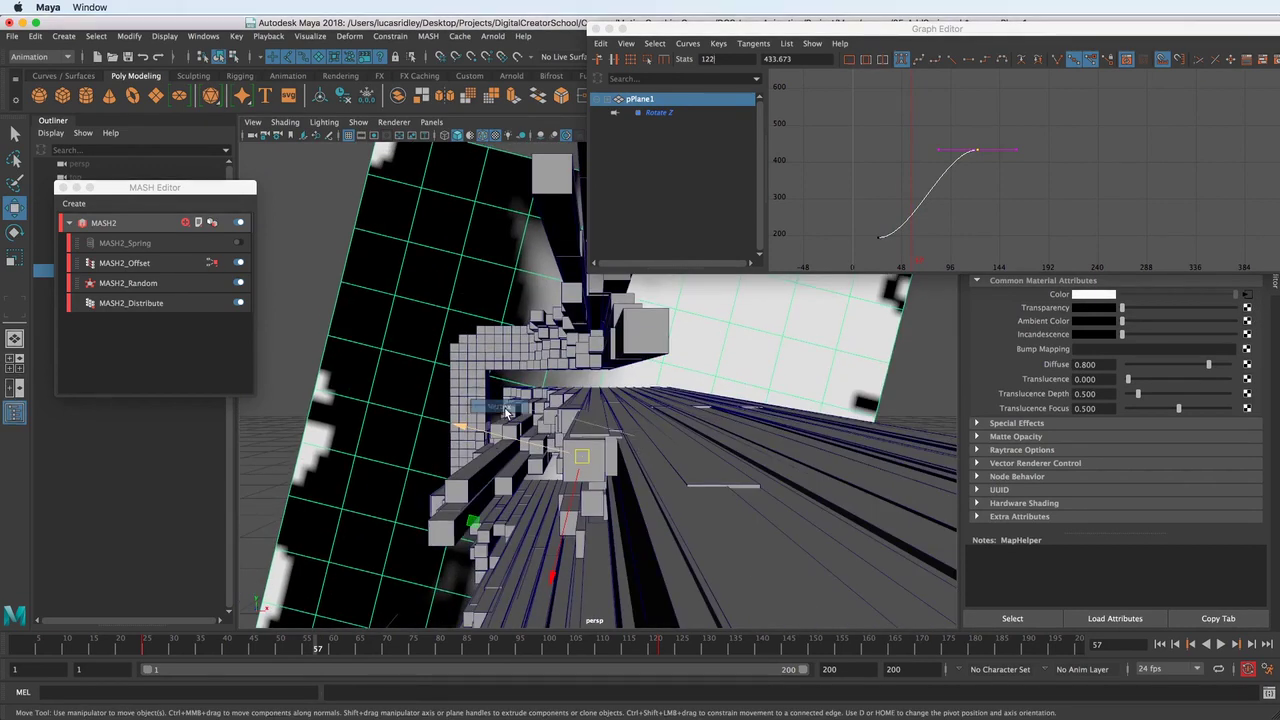
alt+right_drag(749, 397, 520, 372)
alt+drag(520, 372, 440, 354)
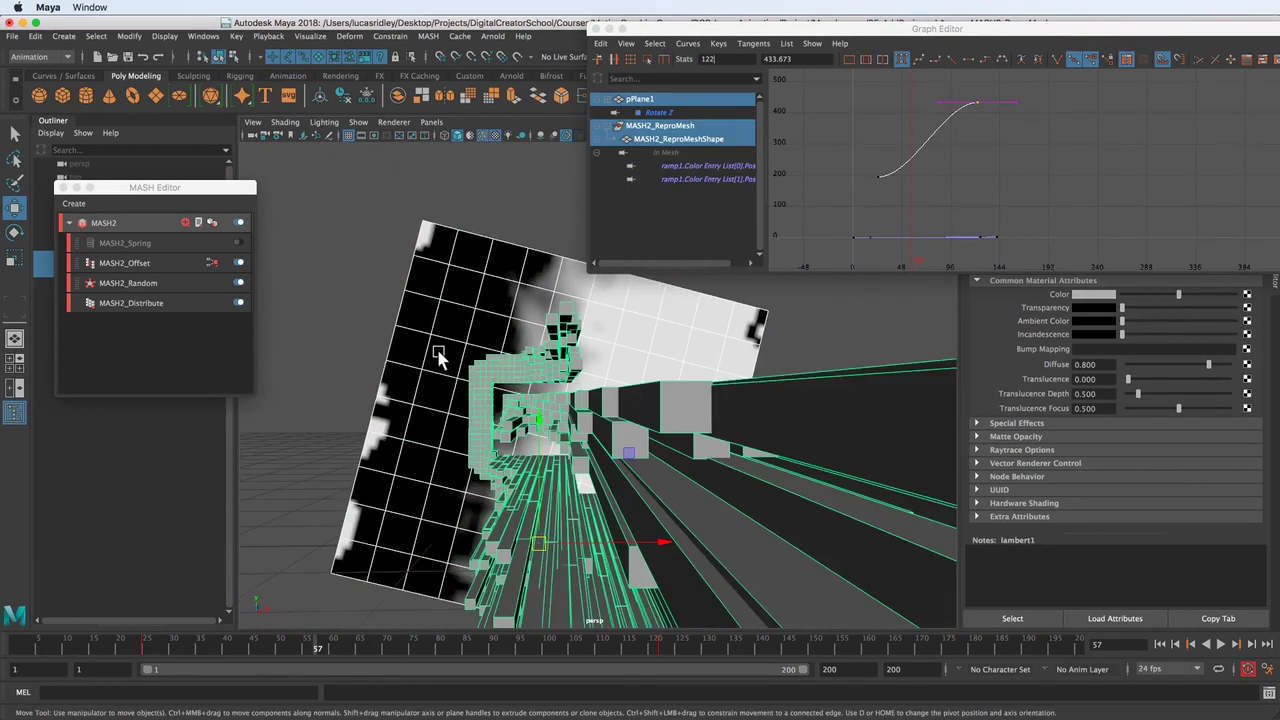
click(440, 354)
drag(1067, 28, 1279, 353)
click(1258, 58)
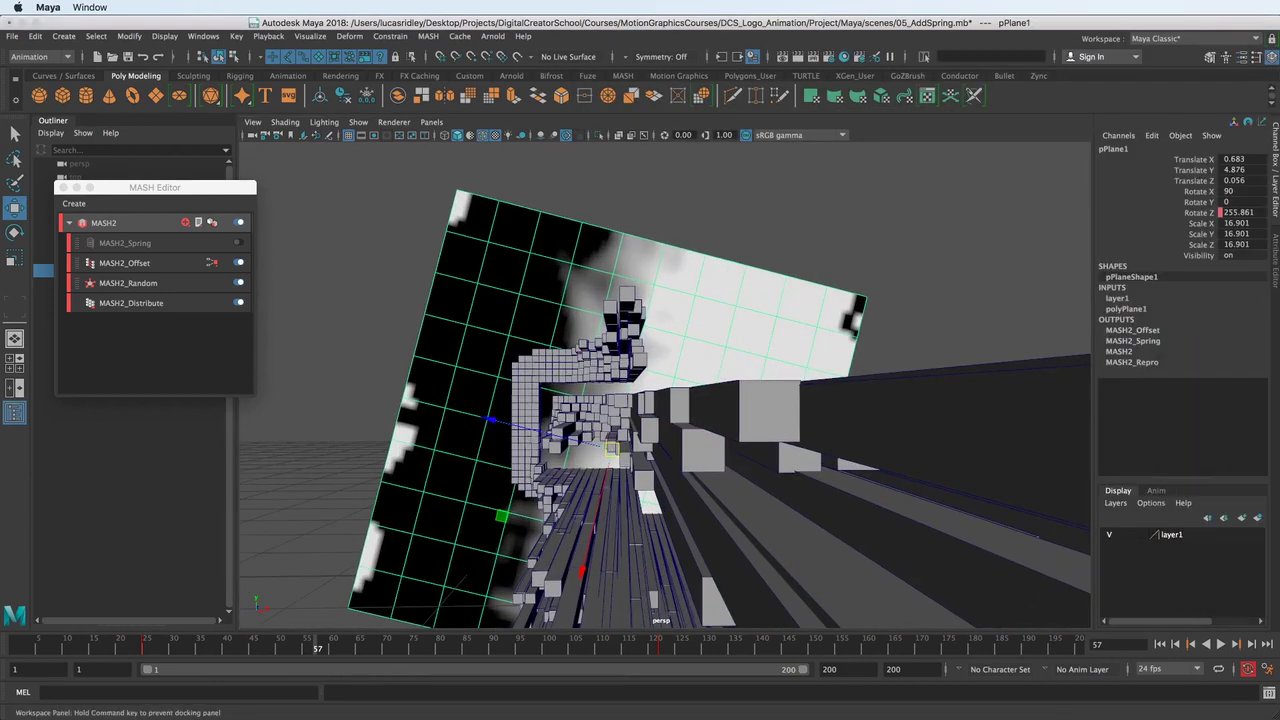
Turn on layer1's visibility during playback and scrub the animation to frame 61, then back to frame 52.
click(1124, 534)
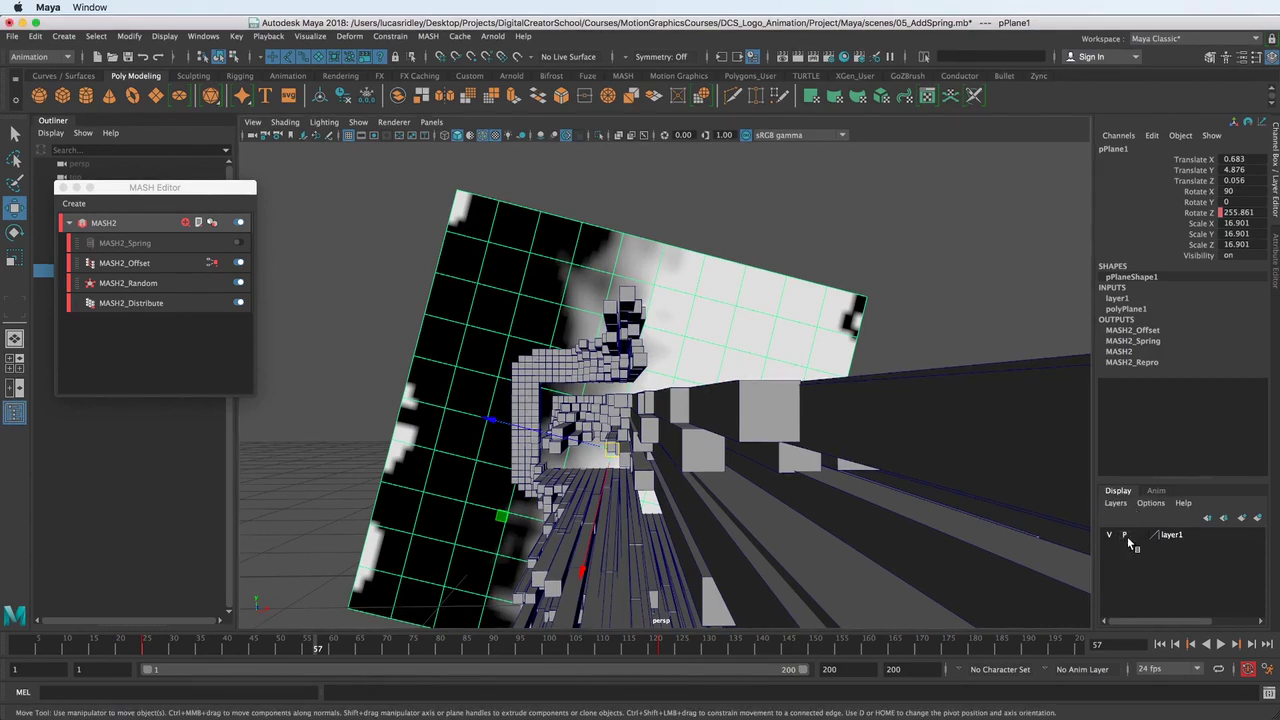
drag(246, 649, 336, 649)
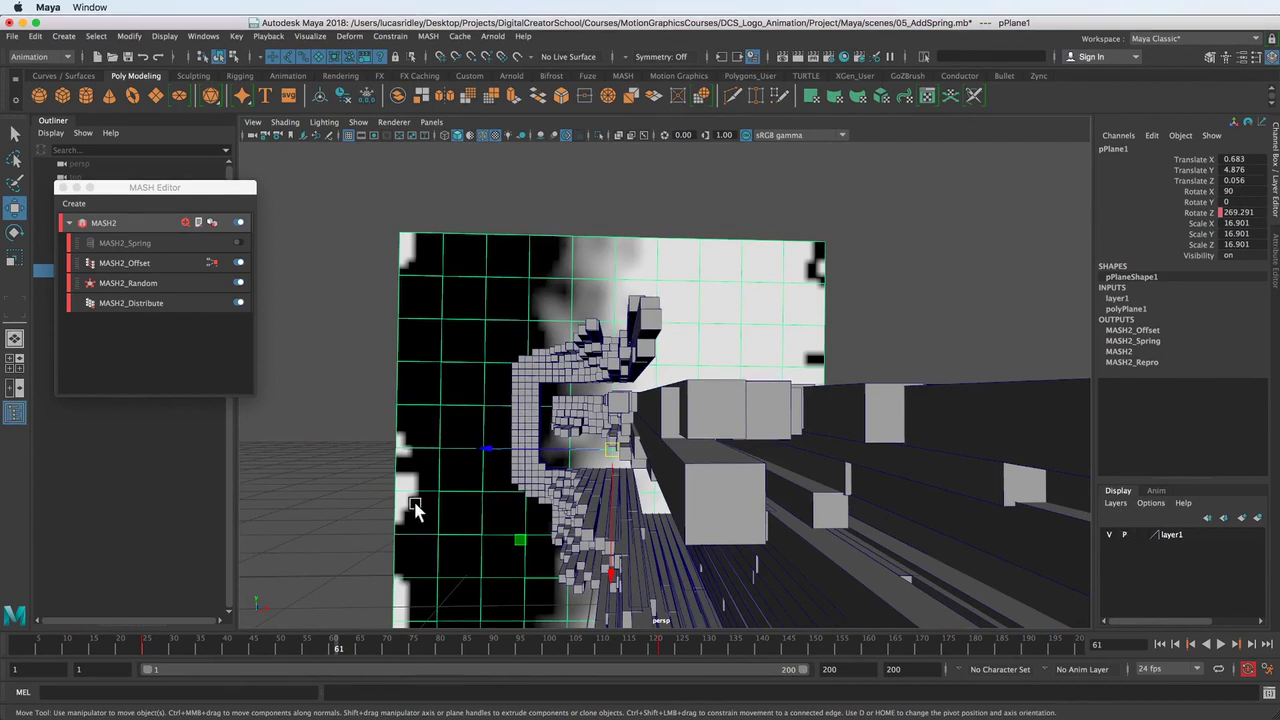
mouse_move(314, 646)
mouse_down()
mouse_move(197, 634)
mouse_move(291, 640)
mouse_up()
scroll(570, 500, down, 3)
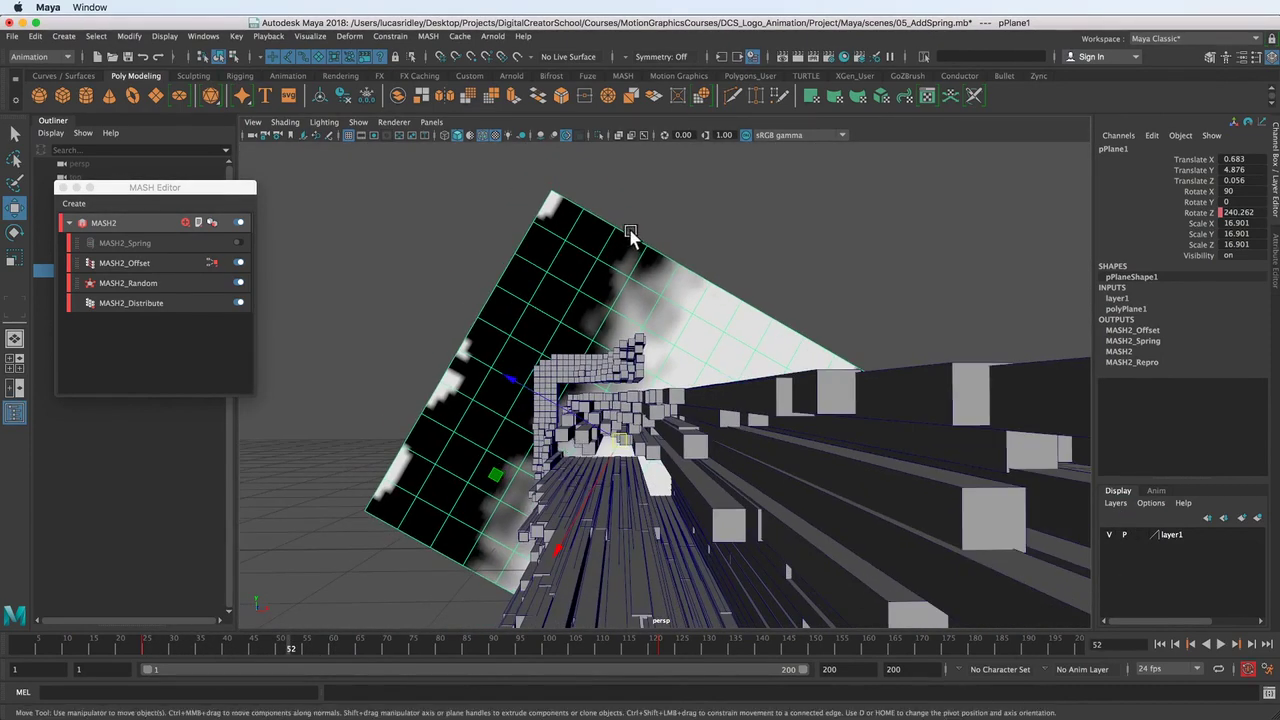
Isolate the plane to examine its rotating ramp in playback, stop at frame 64, and show the whole scene again.
click(597, 134)
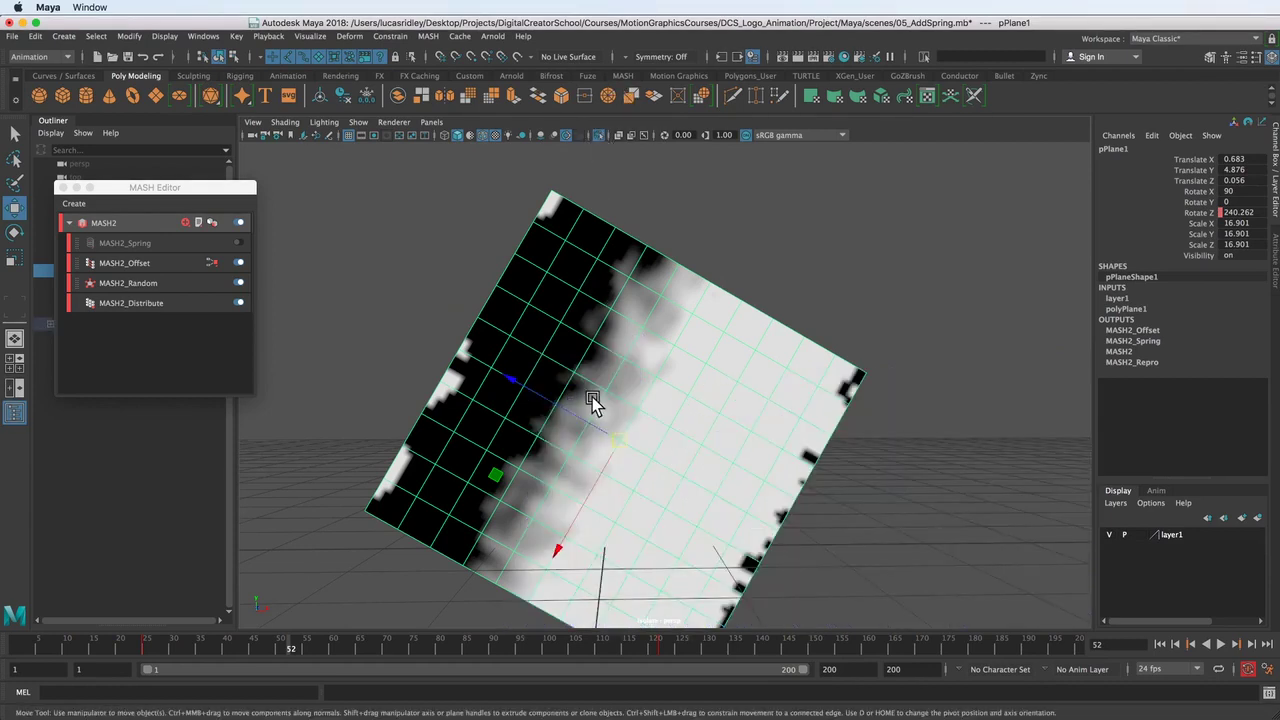
key(alt+v)
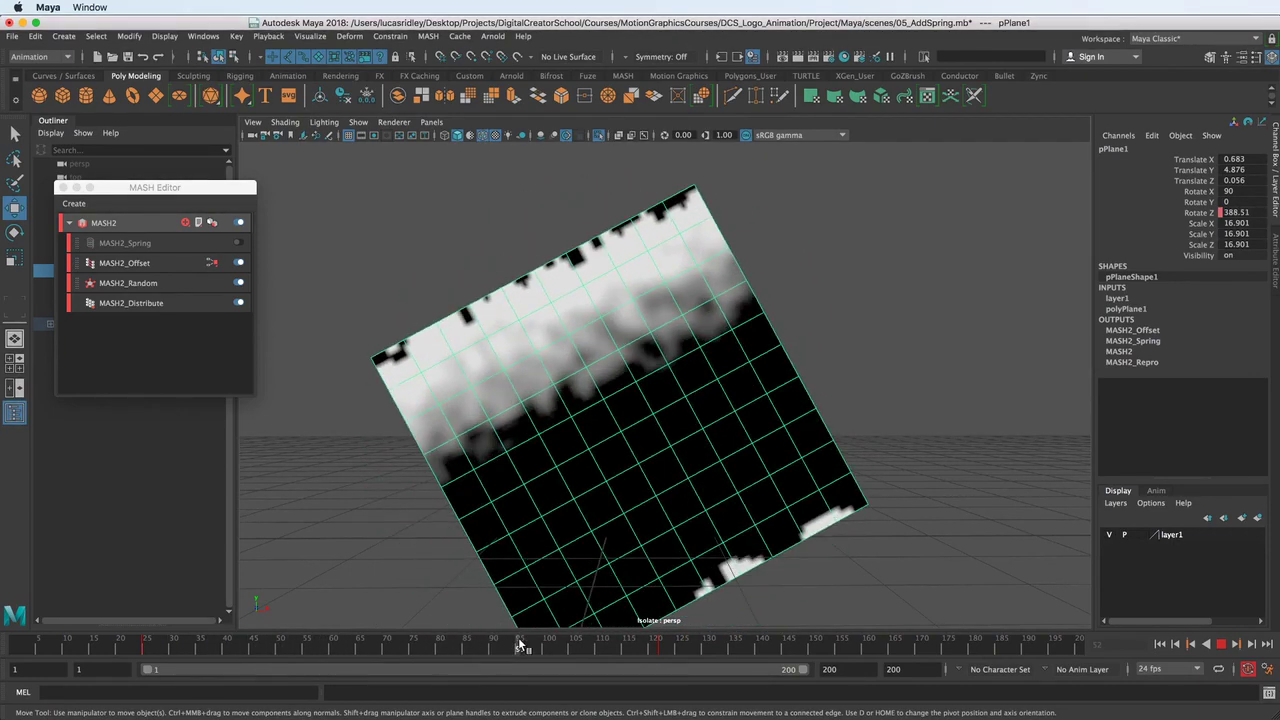
drag(519, 645, 355, 648)
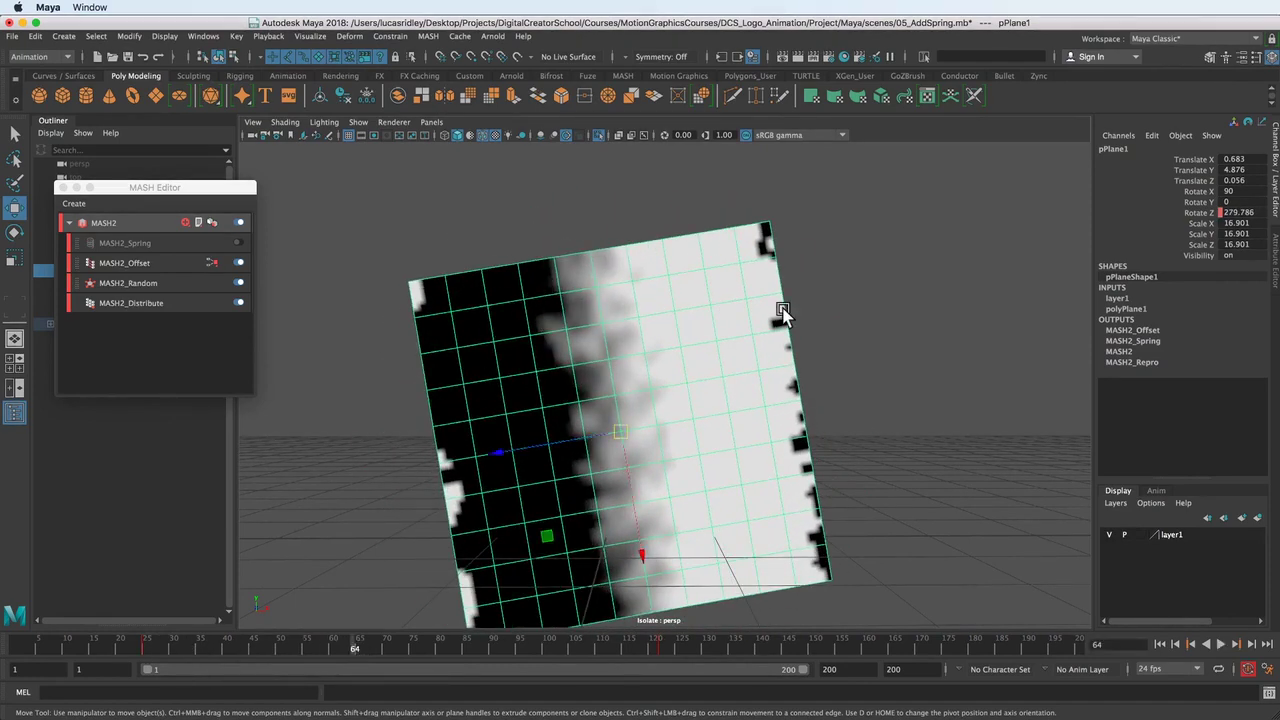
click(597, 135)
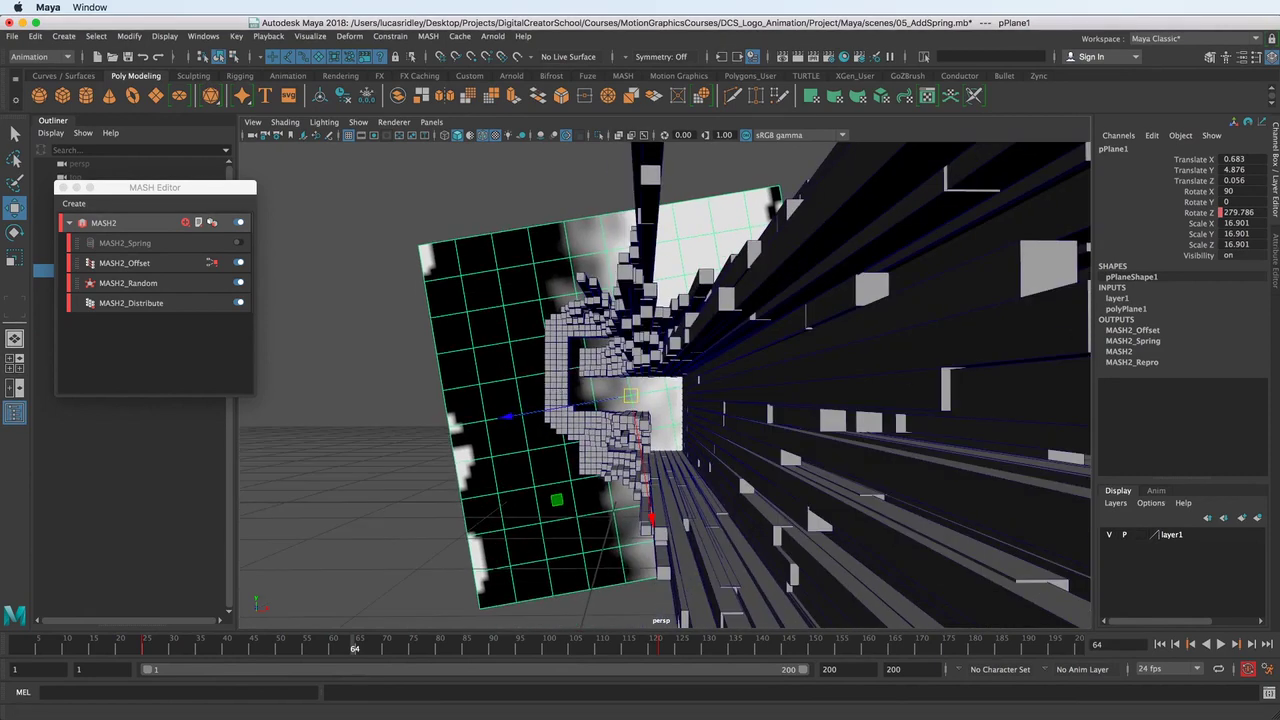
Open the ramp1 texture from the plane's material color and display its two position curves in the Graph Editor.
click(1243, 58)
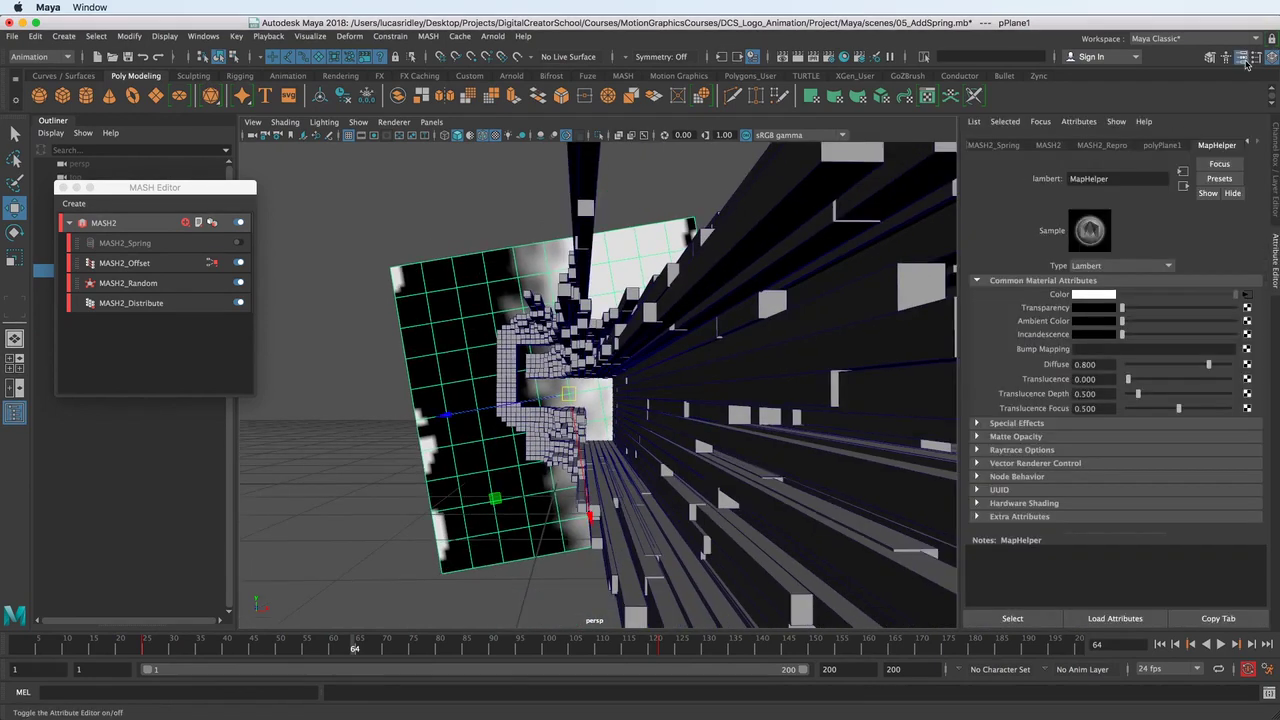
click(1247, 295)
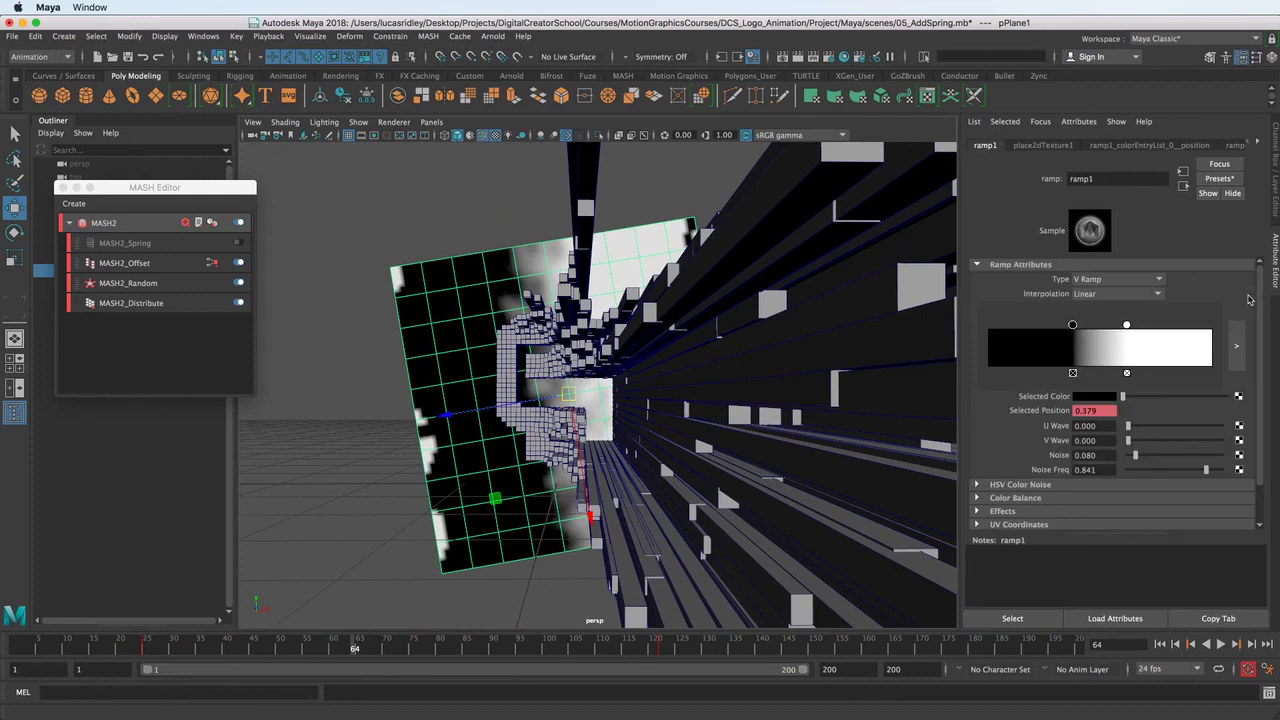
click(1012, 618)
drag(1279, 176, 838, 36)
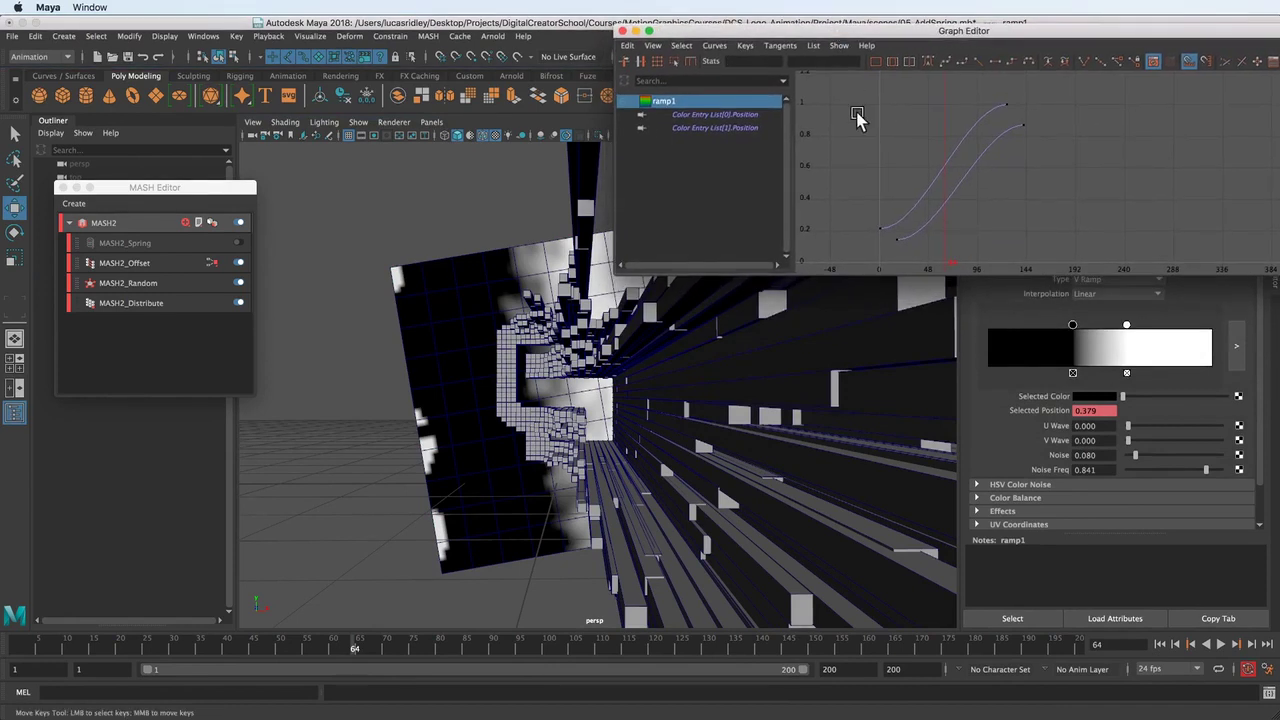
Try to lower the first keys of both ramp position curves by about 0.02 at frame 52, and undo it.
drag(913, 248, 928, 250)
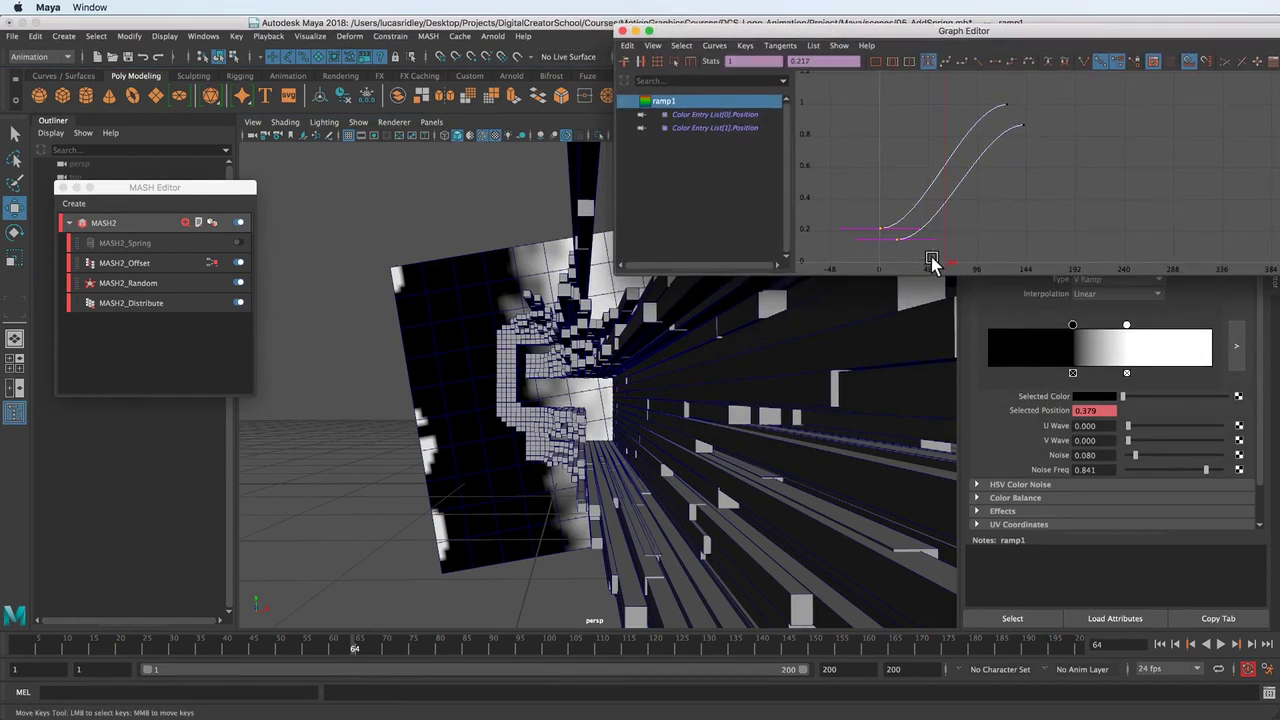
key(w)
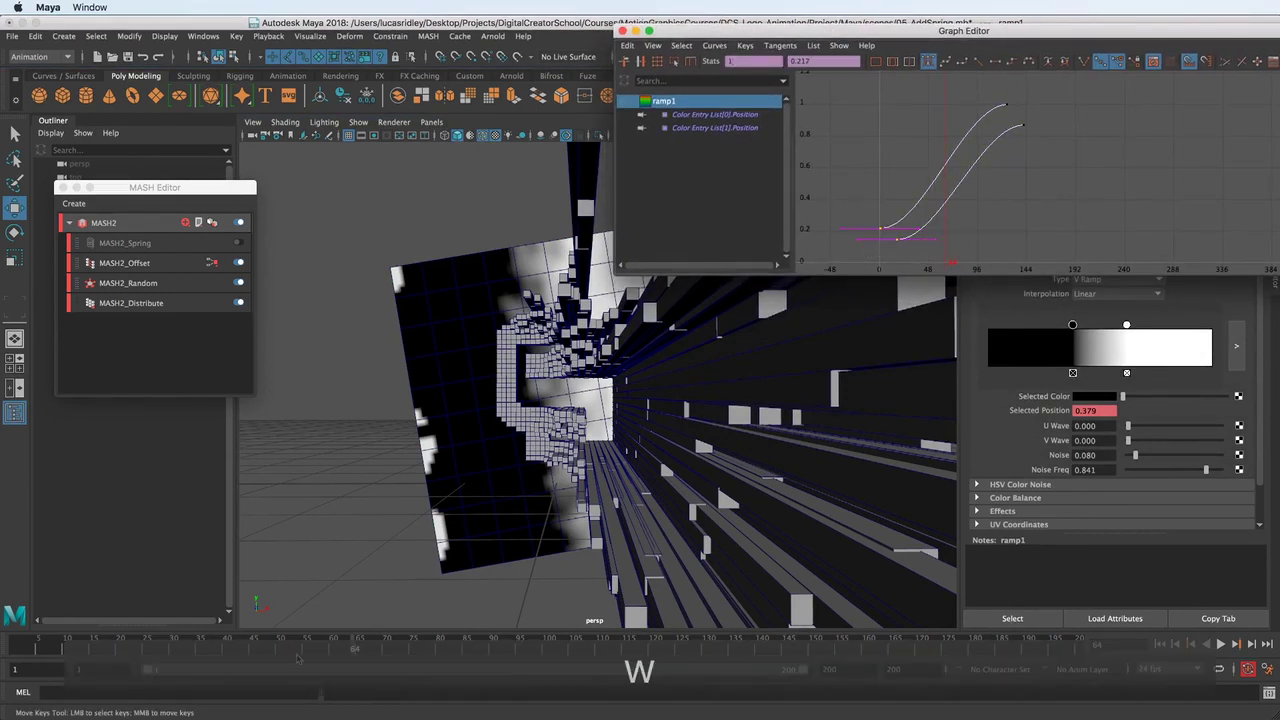
drag(133, 652, 287, 663)
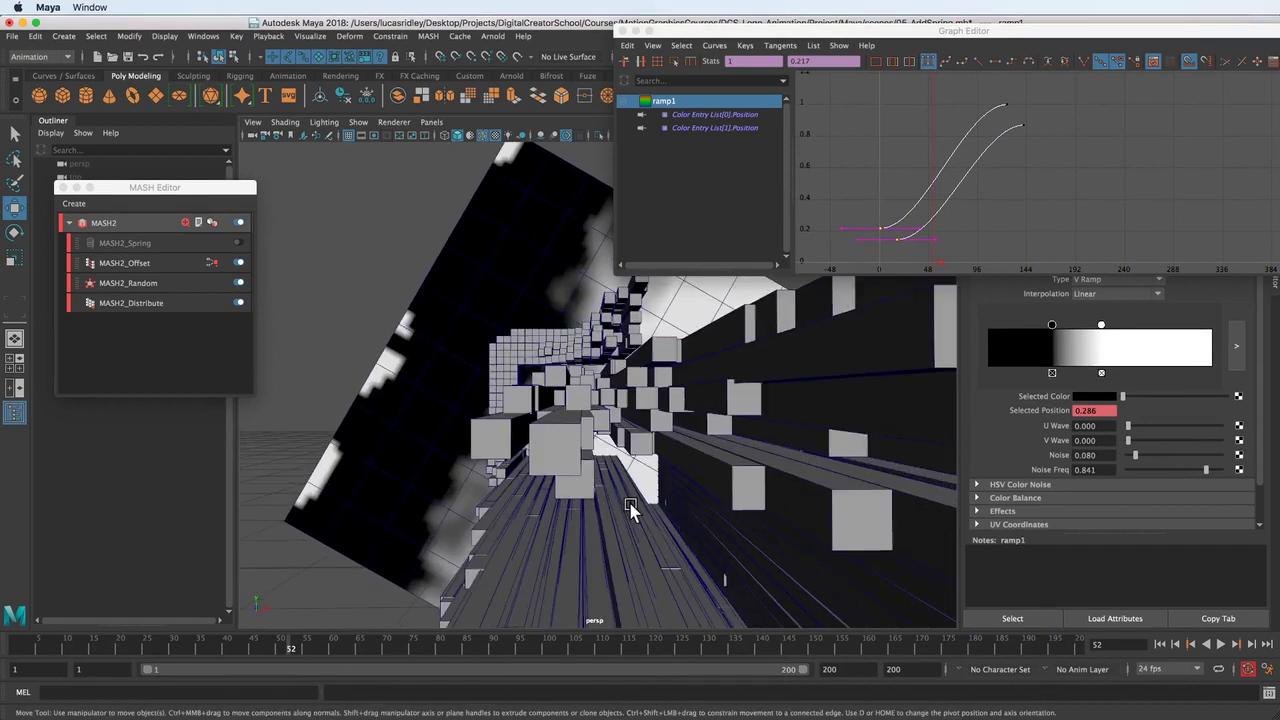
key(w)
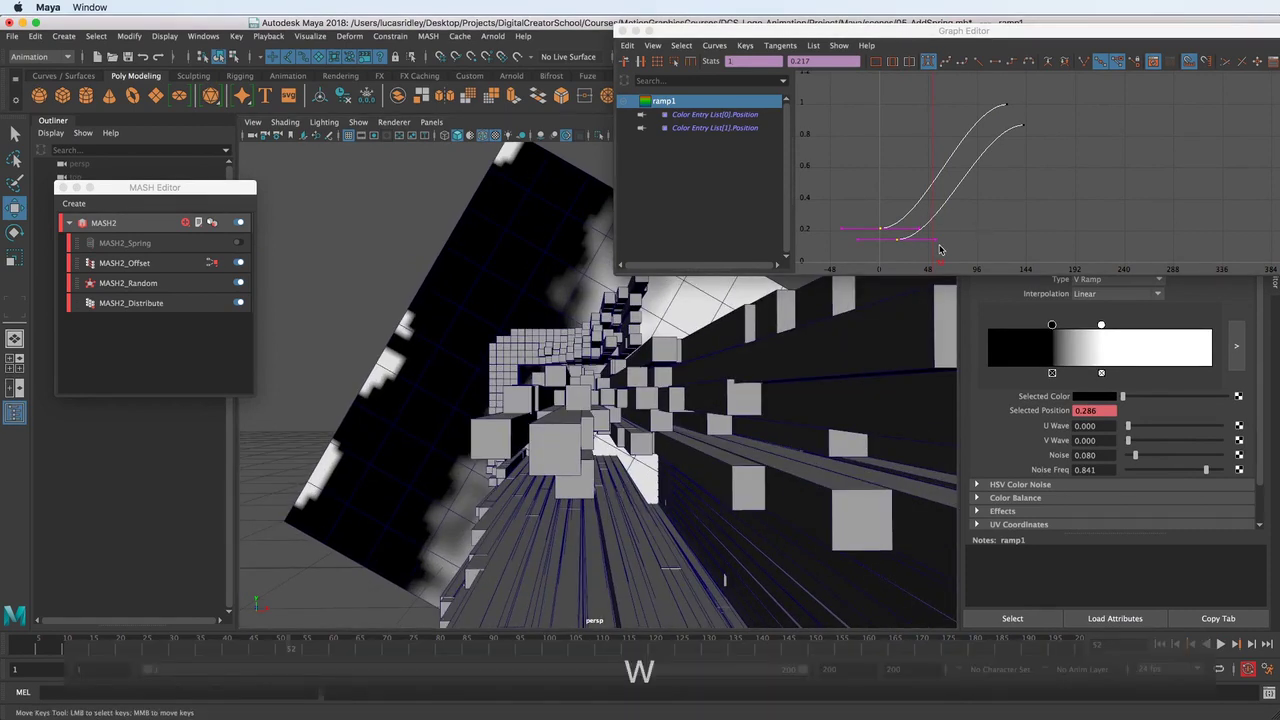
middle_drag(942, 216, 941, 219)
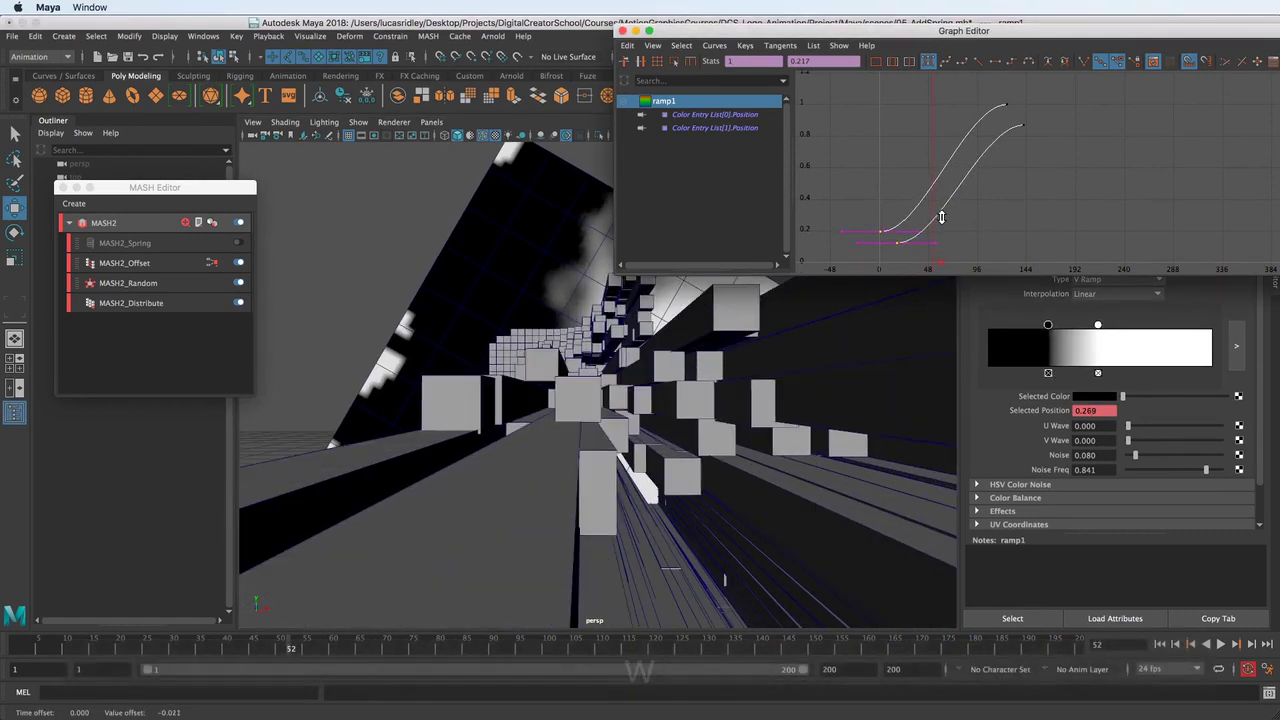
alt+middle_drag(640, 400, 621, 362)
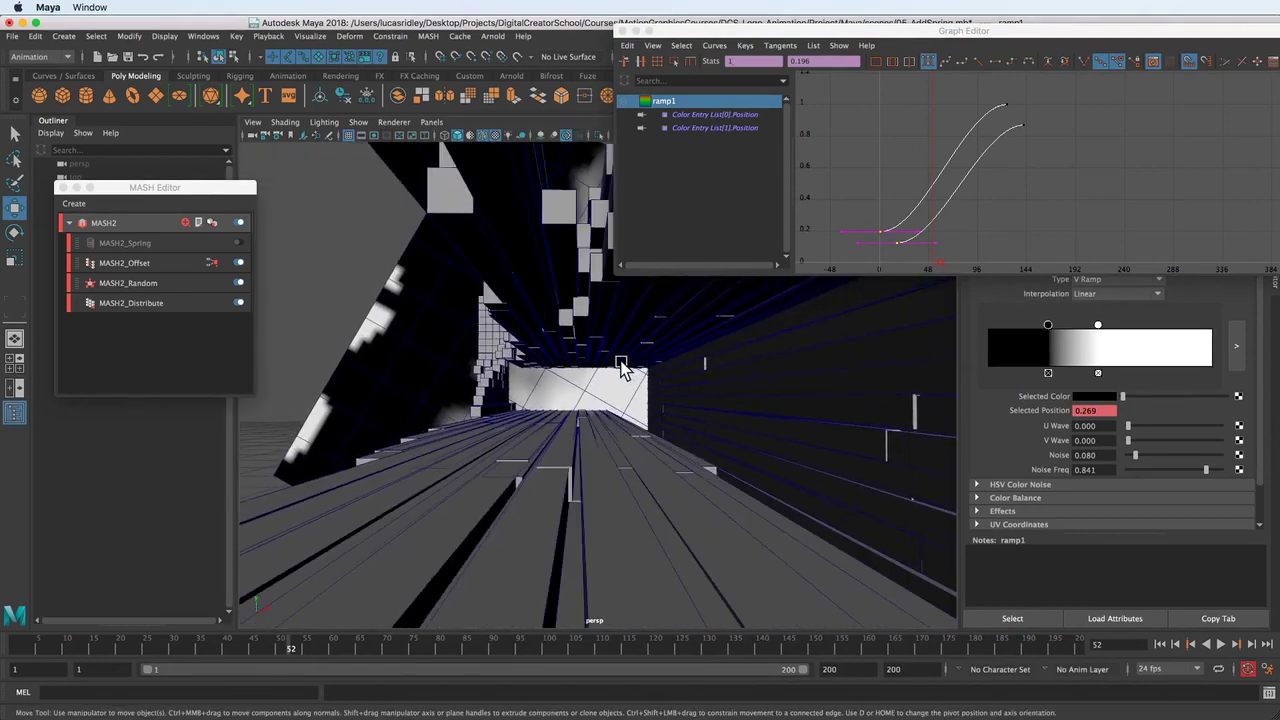
alt+middle_drag(604, 376, 603, 375)
key(super+z)
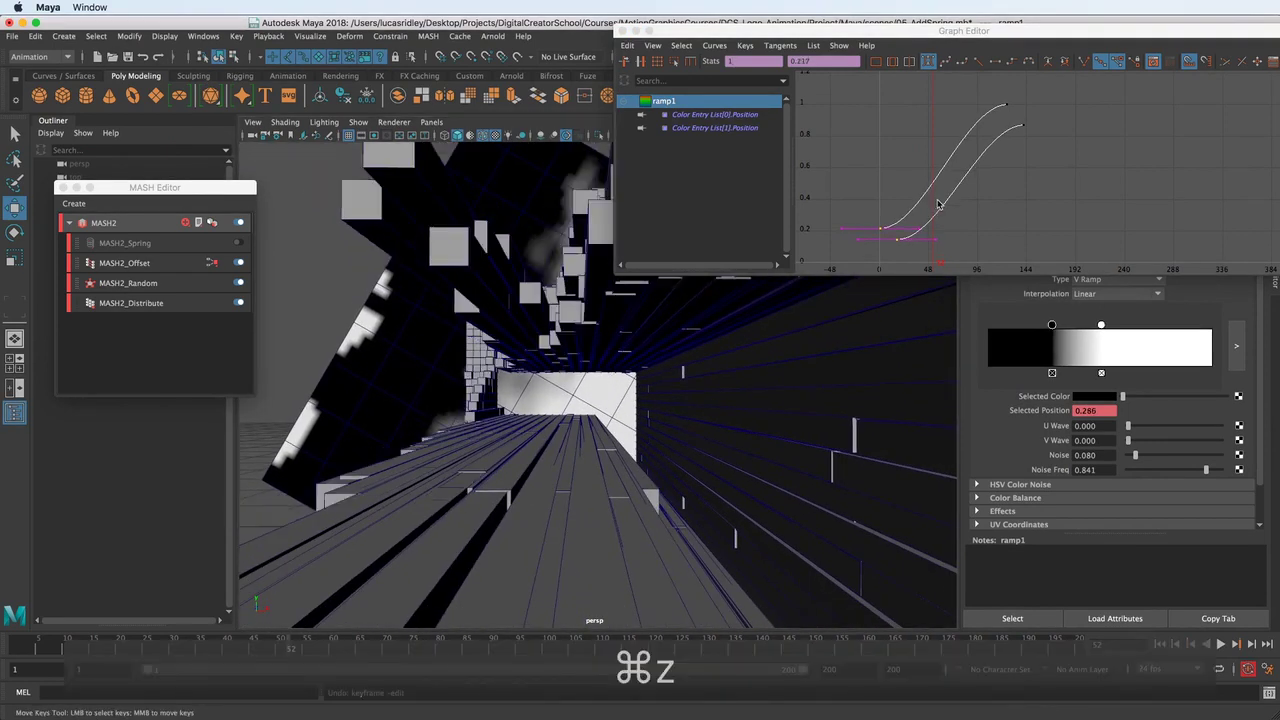
Try lowering the first Color Entry List[0] position key, then both keys of that curve, and undo each change.
click(893, 235)
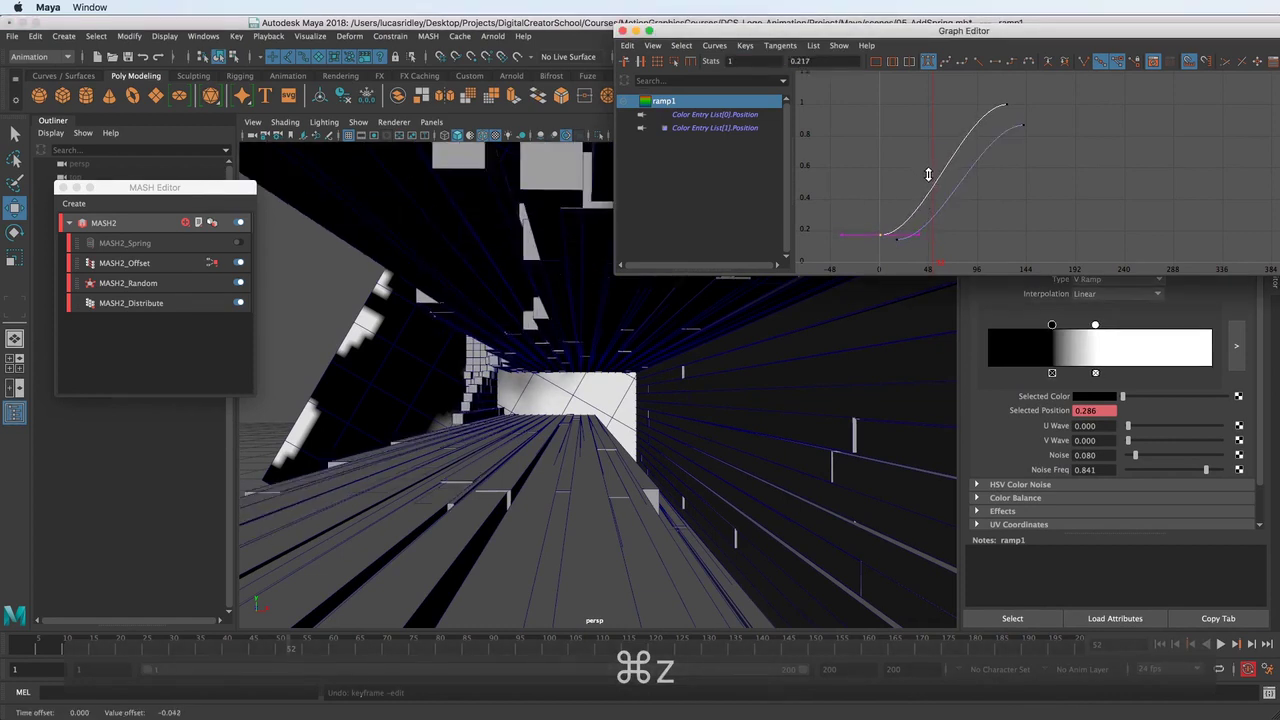
key(super+z)
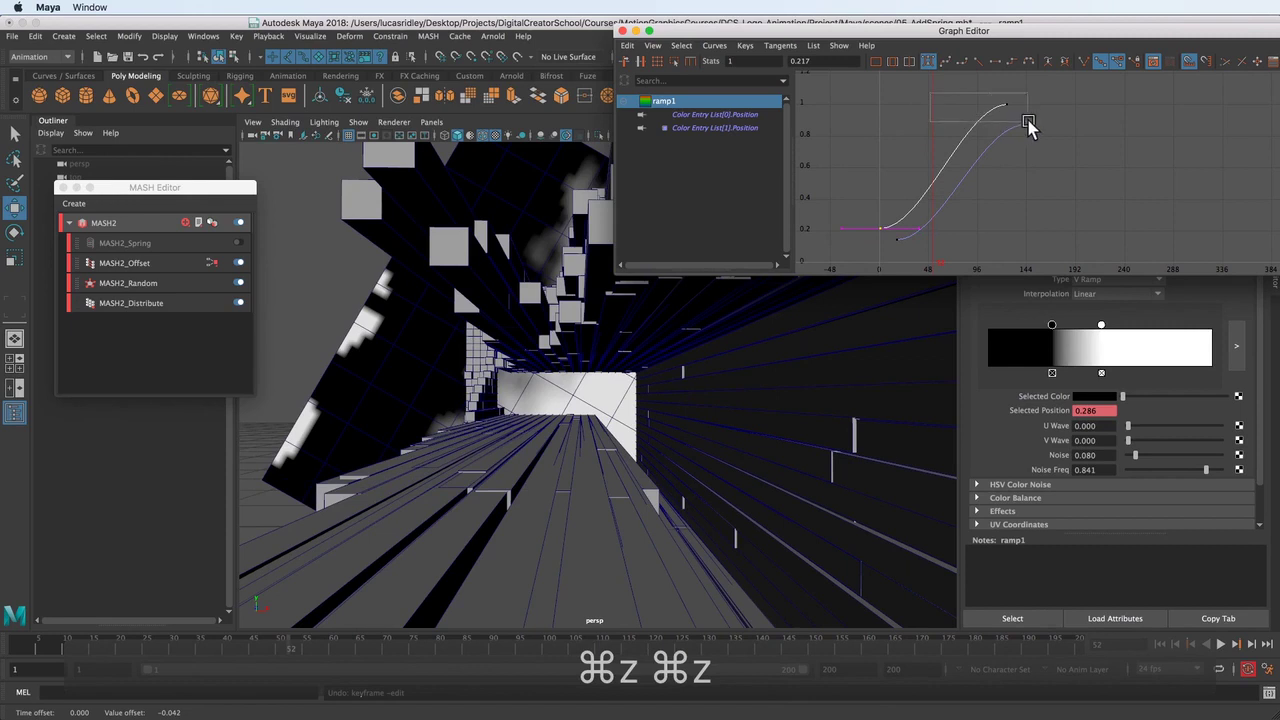
drag(1030, 125, 1029, 125)
key(w)
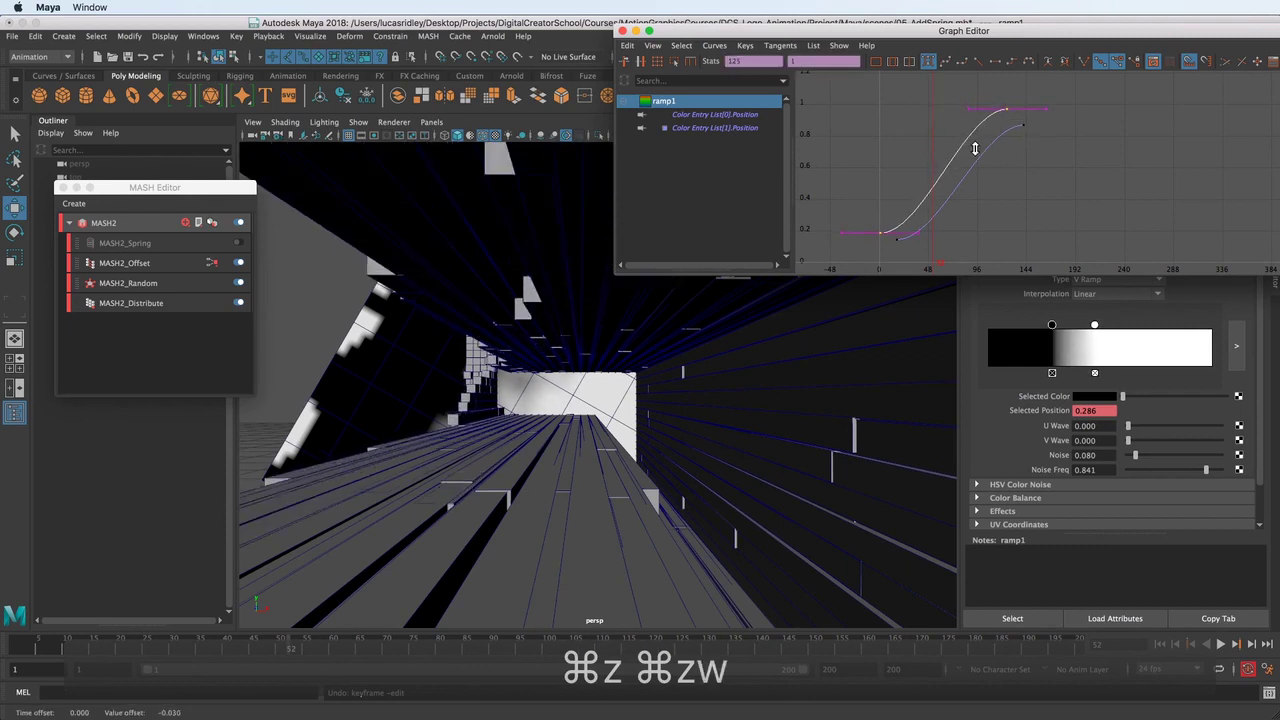
key(super+z)
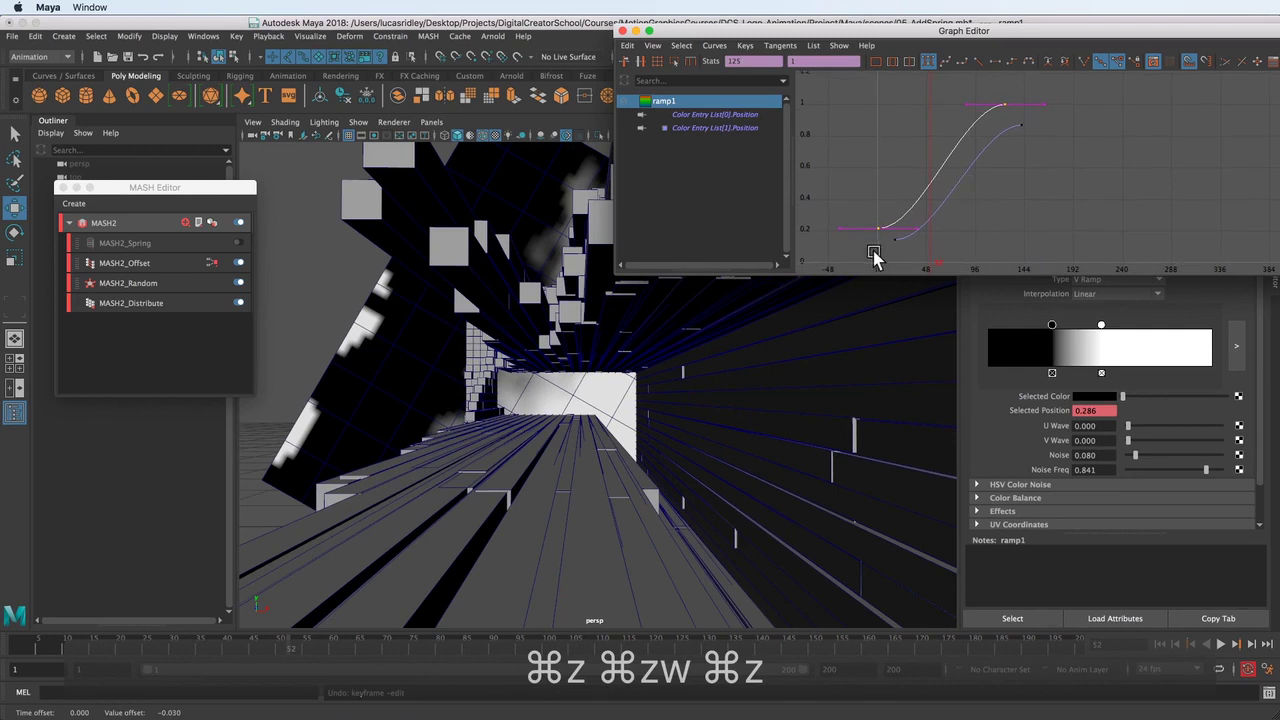
Try to shift all keys of both ramp position curves about 1 frame later, and undo it.
drag(903, 240, 904, 240)
key(w)
drag(1004, 124, 1008, 143)
key(super+z)
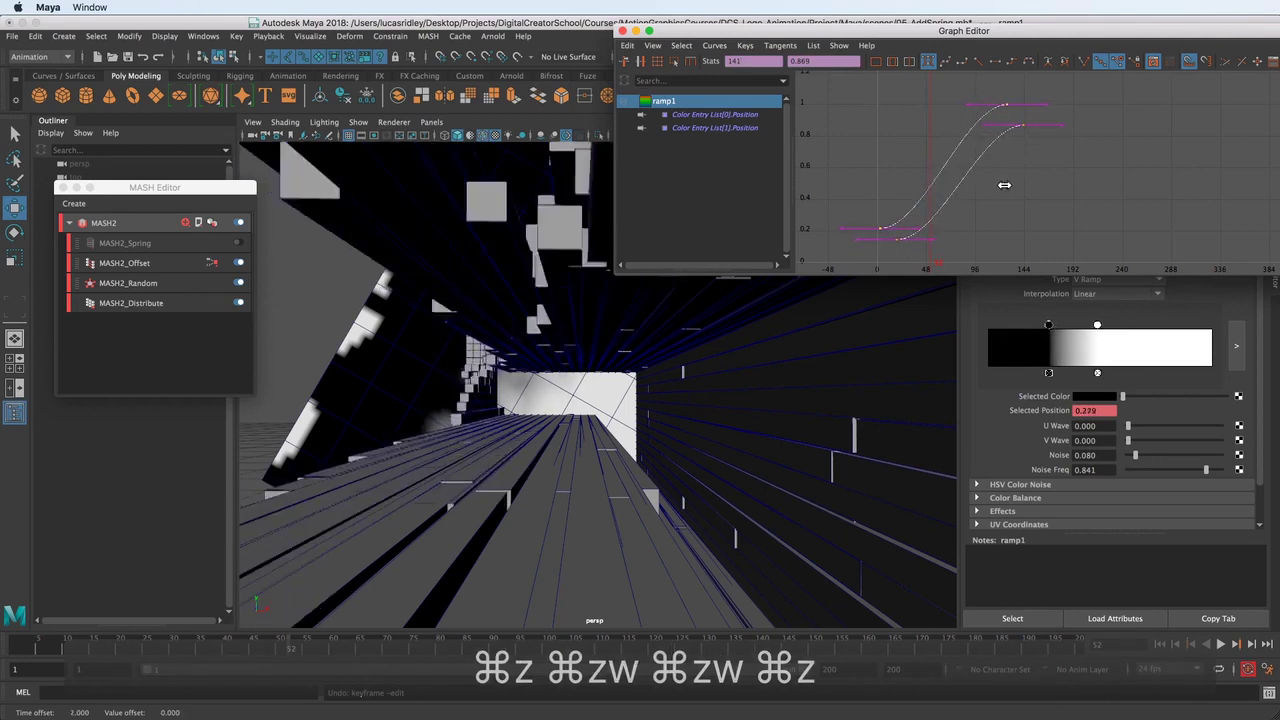
key(super+z)
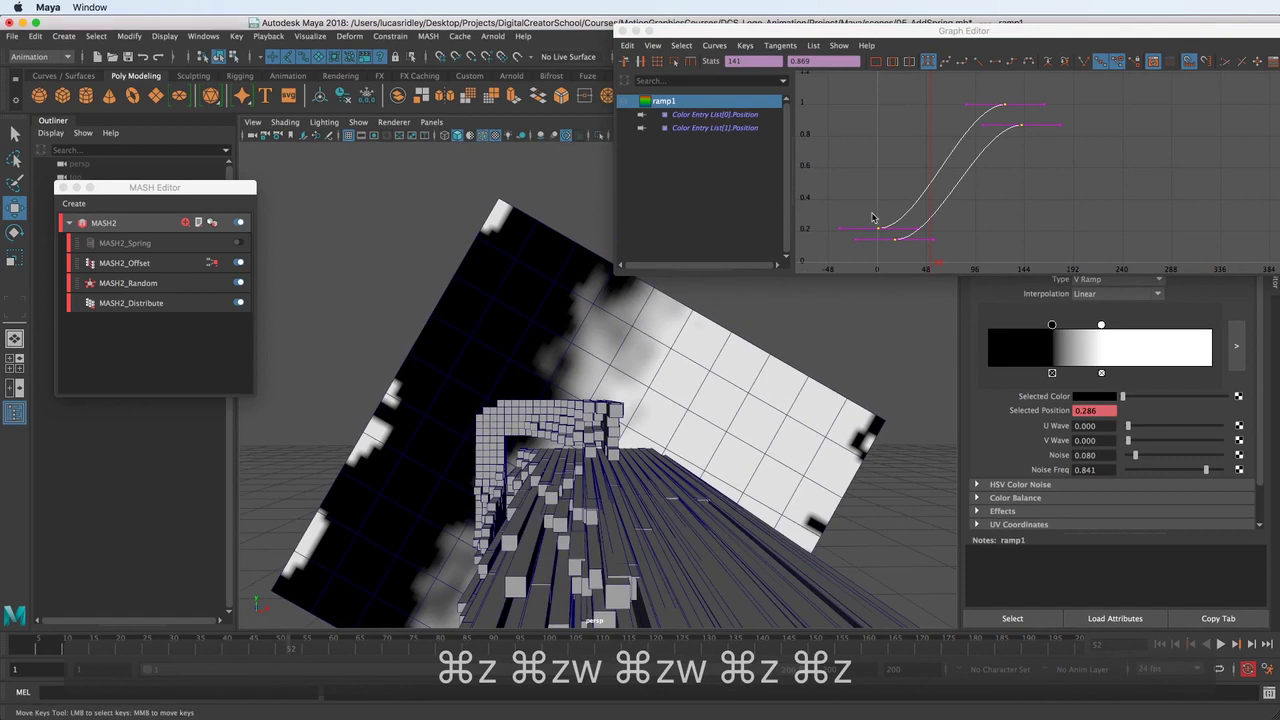
Shift all keys of both ramp position curves 11 frames later and check the cubes at frame 66.
drag(875, 84, 1103, 263)
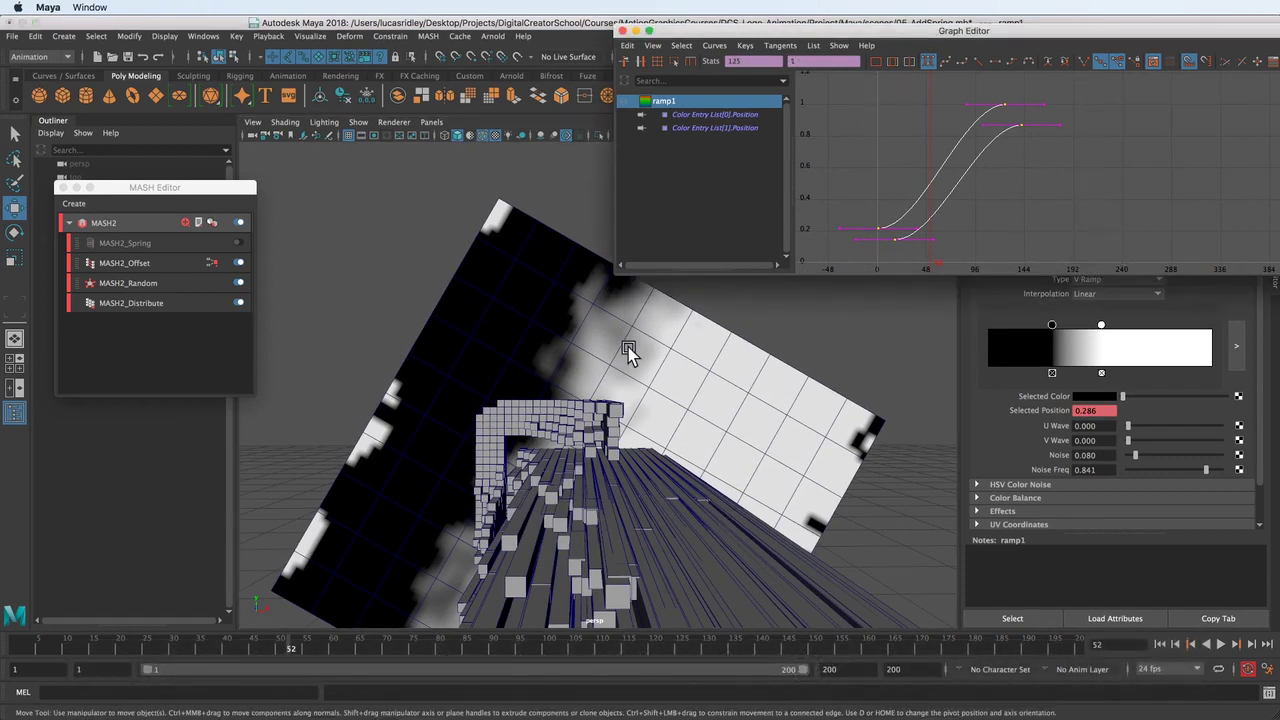
alt+middle_drag(805, 293, 794, 239)
alt+drag(683, 405, 476, 362)
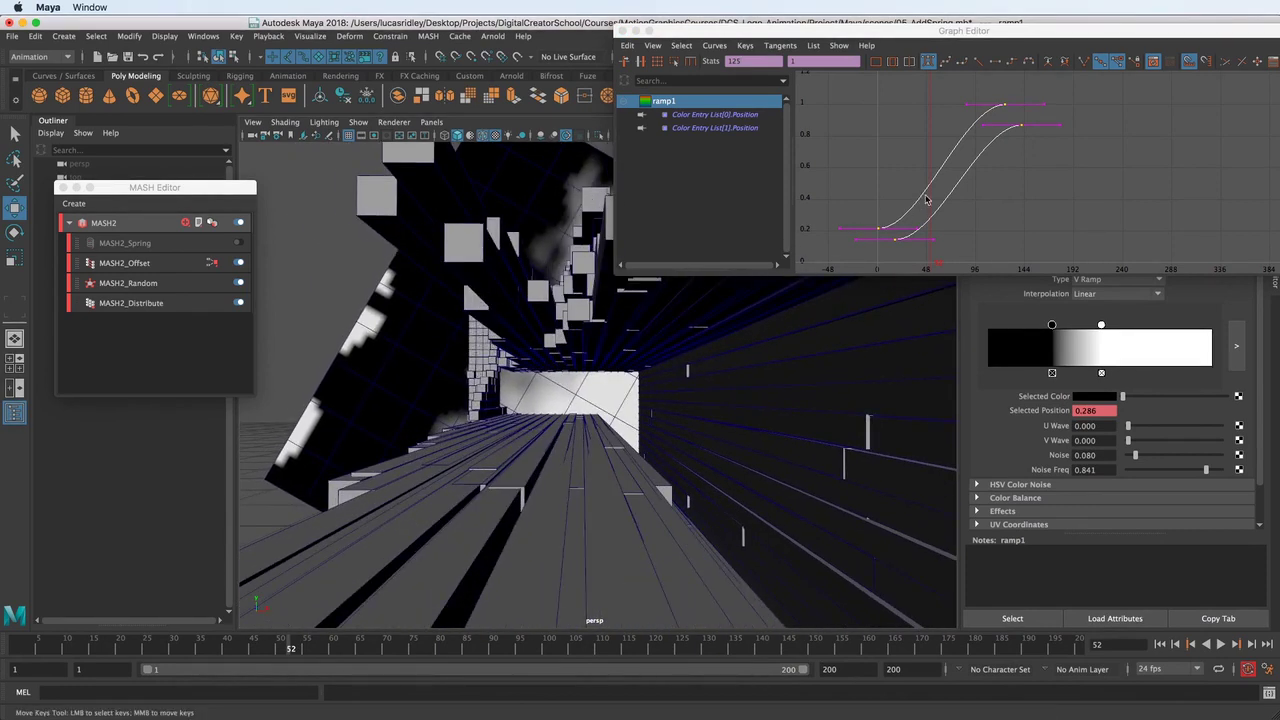
middle_drag(851, 174, 860, 175)
drag(225, 643, 236, 648)
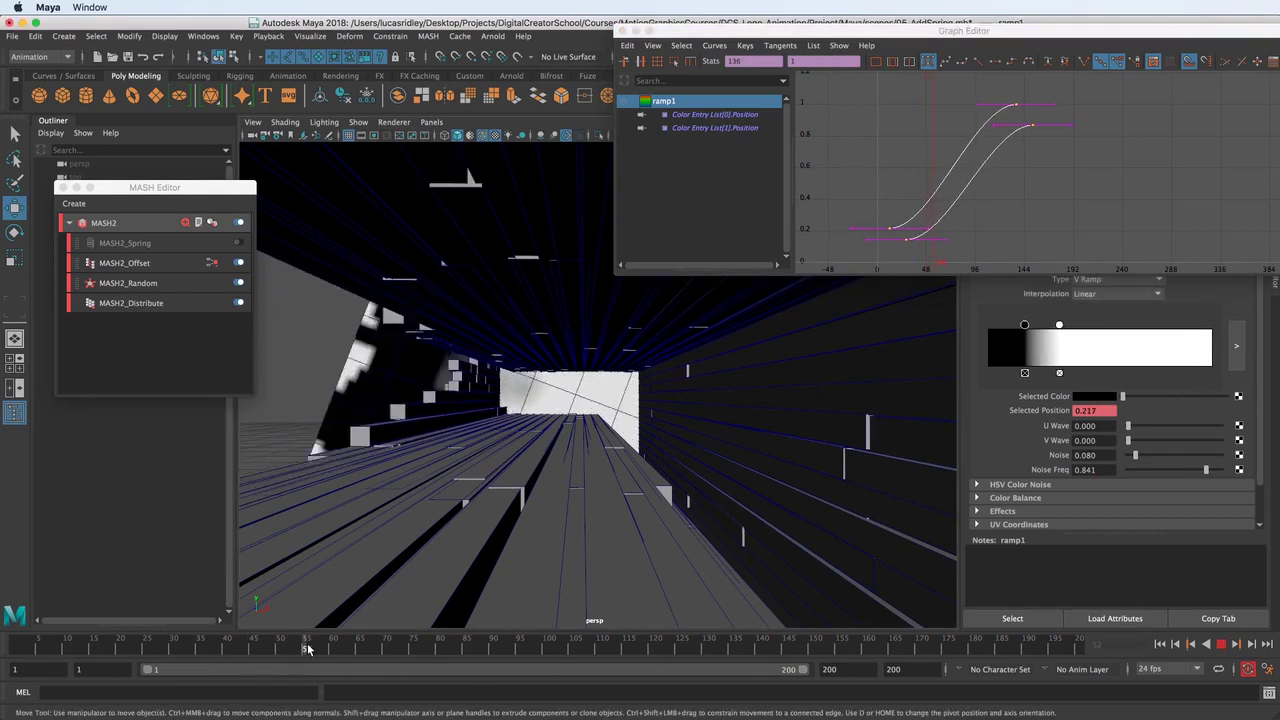
drag(339, 645, 364, 643)
scroll(523, 491, up, 5)
scroll(523, 491, down, 3)
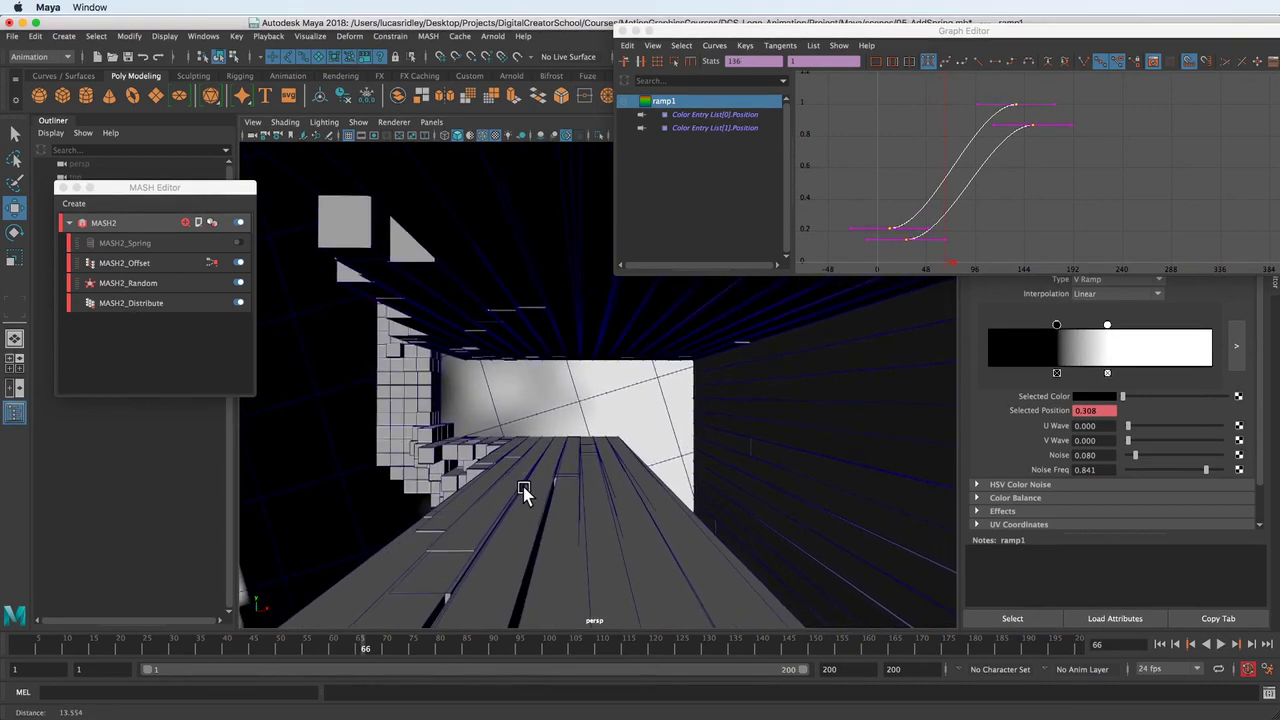
scroll(502, 416, down, 2)
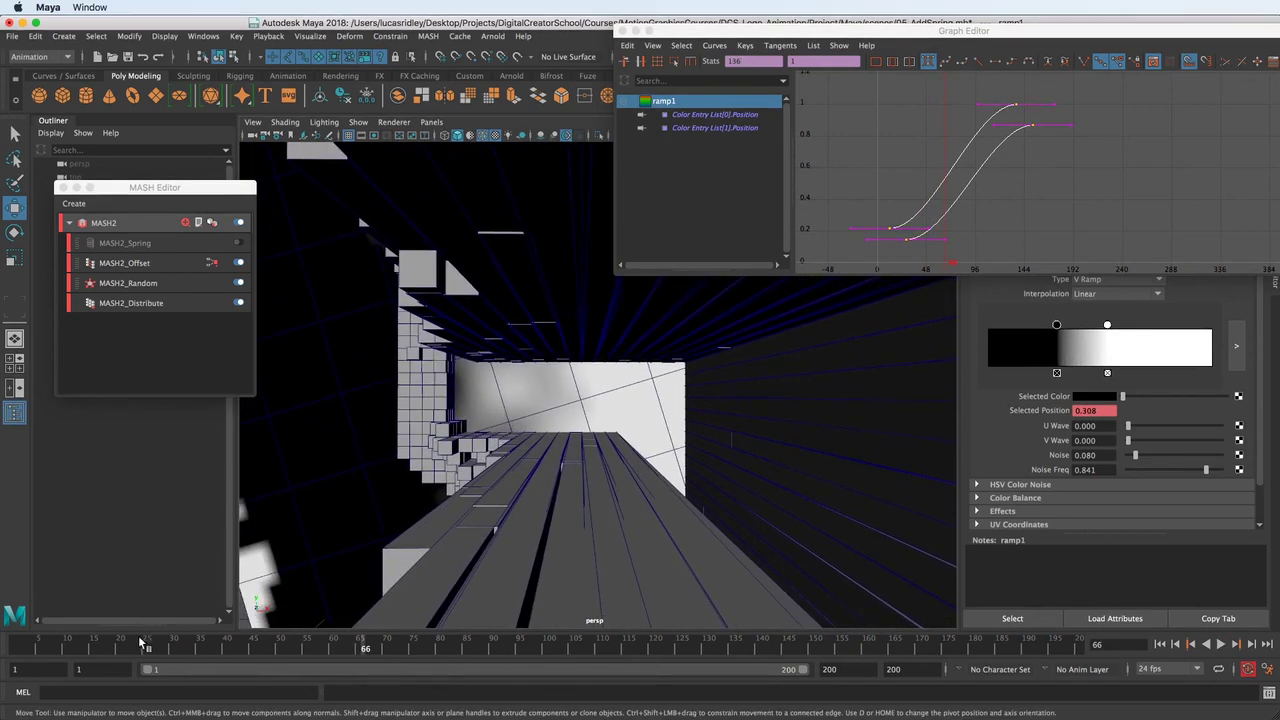
Shift all ramp position keys 3 more frames later while viewing frame 69, and scrub through to frame 112 to check.
drag(143, 645, 381, 634)
click(918, 193)
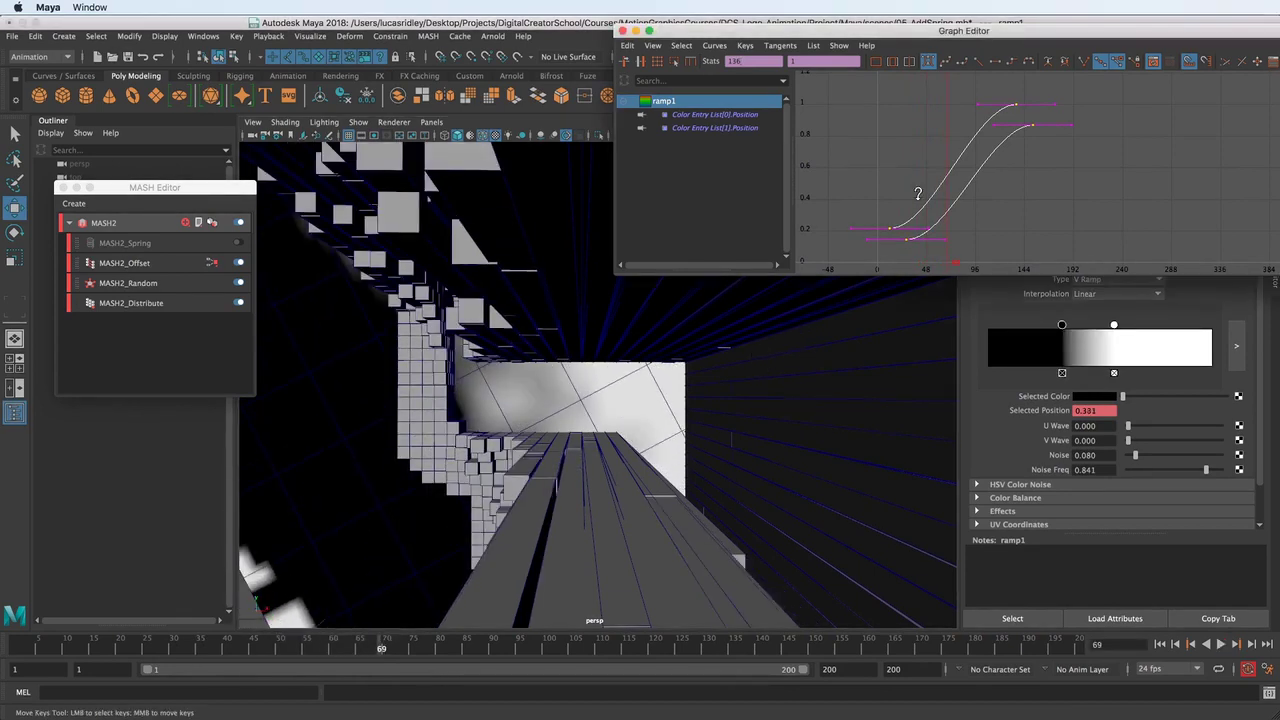
middle_drag(918, 199, 921, 199)
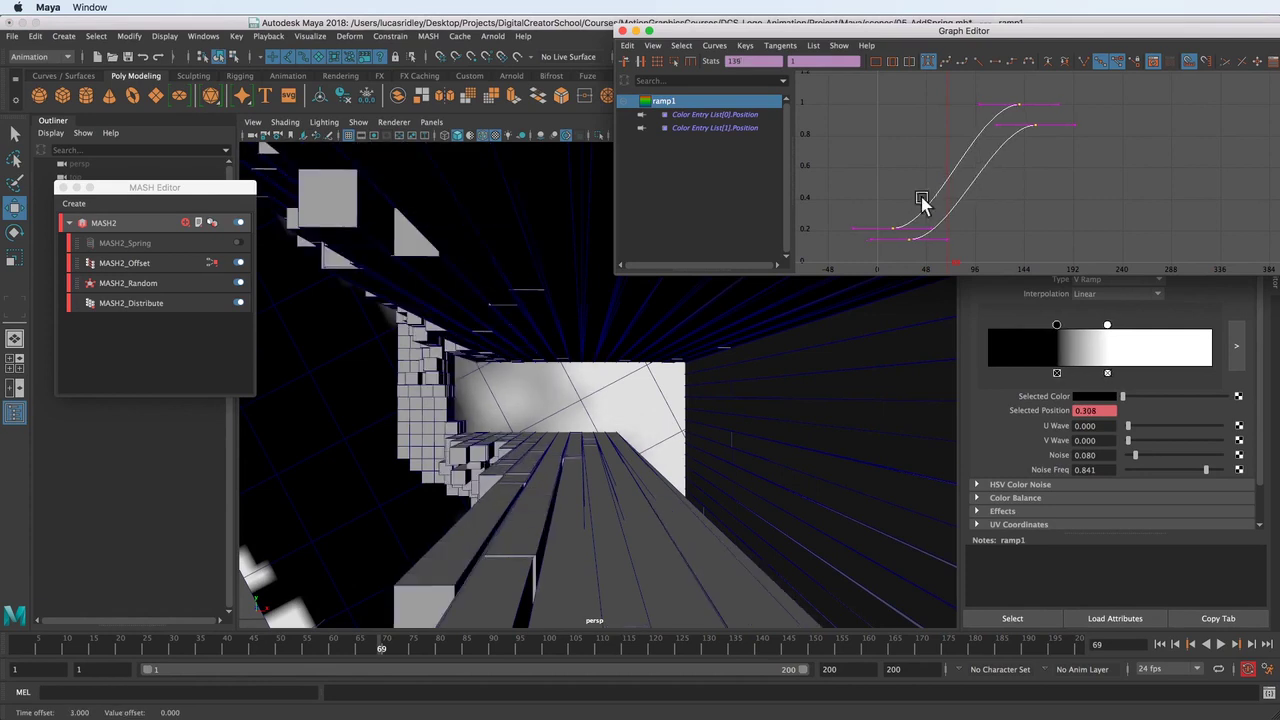
drag(301, 646, 344, 642)
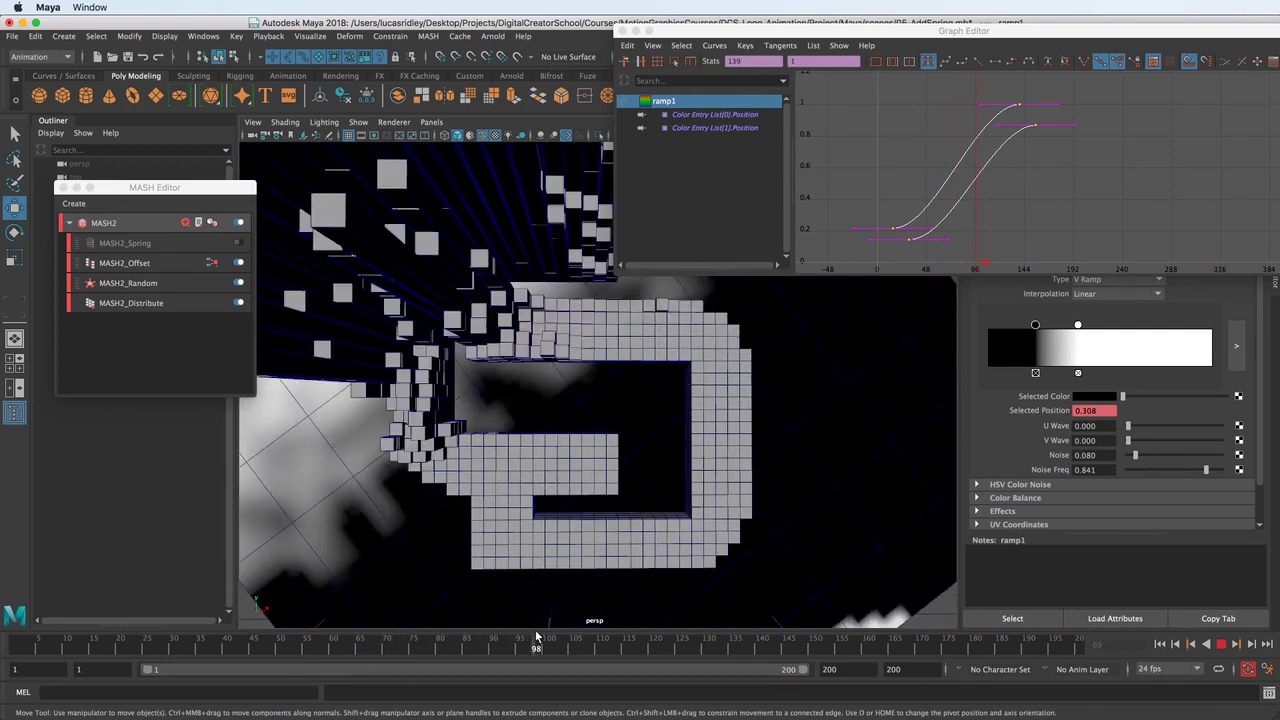
drag(556, 638, 612, 637)
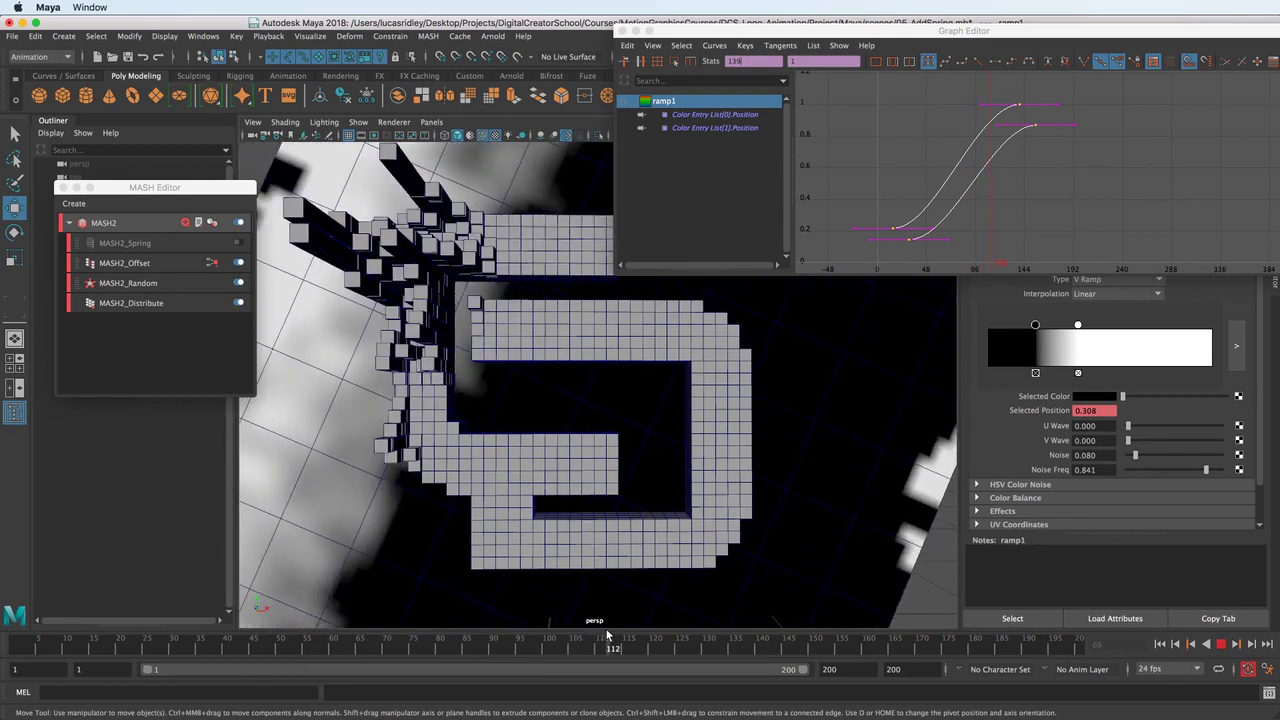
Shift both of the plane's Rotate Z keys 10 frames later, putting the last one at frame 132, and play the animation.
click(830, 355)
drag(1028, 105, 870, 258)
key(w)
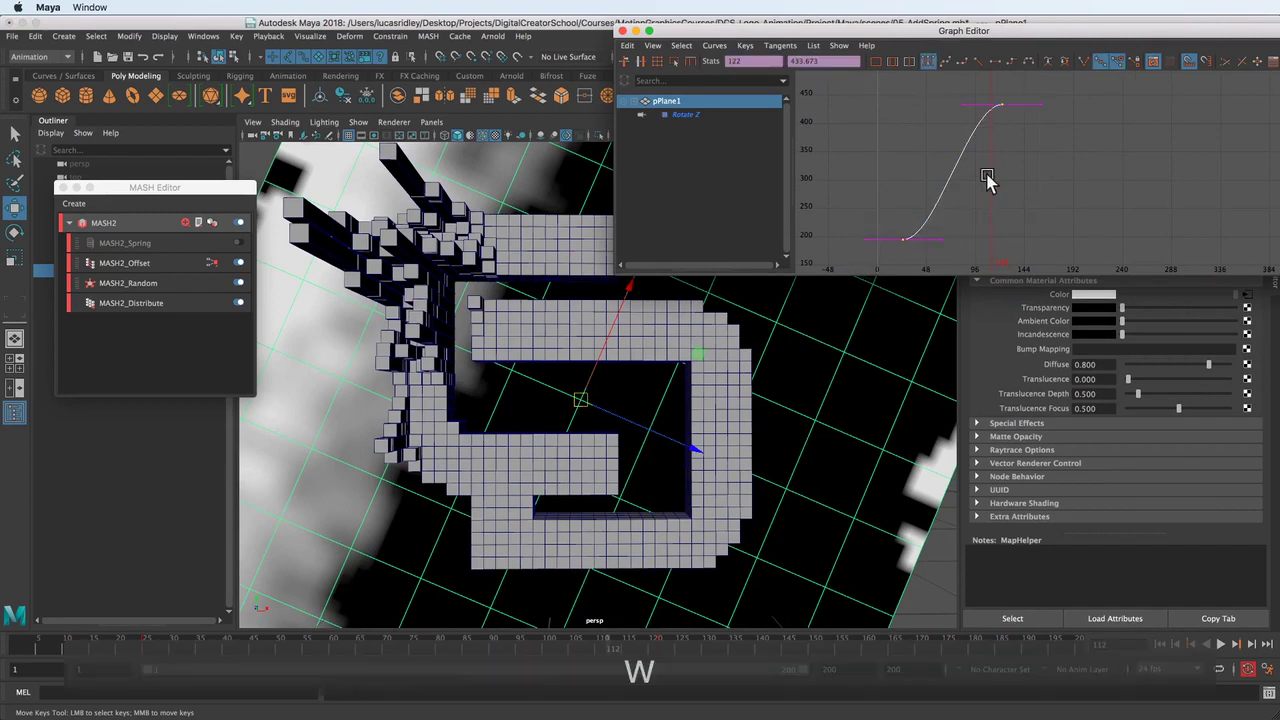
shift+middle_drag(1063, 189, 1072, 189)
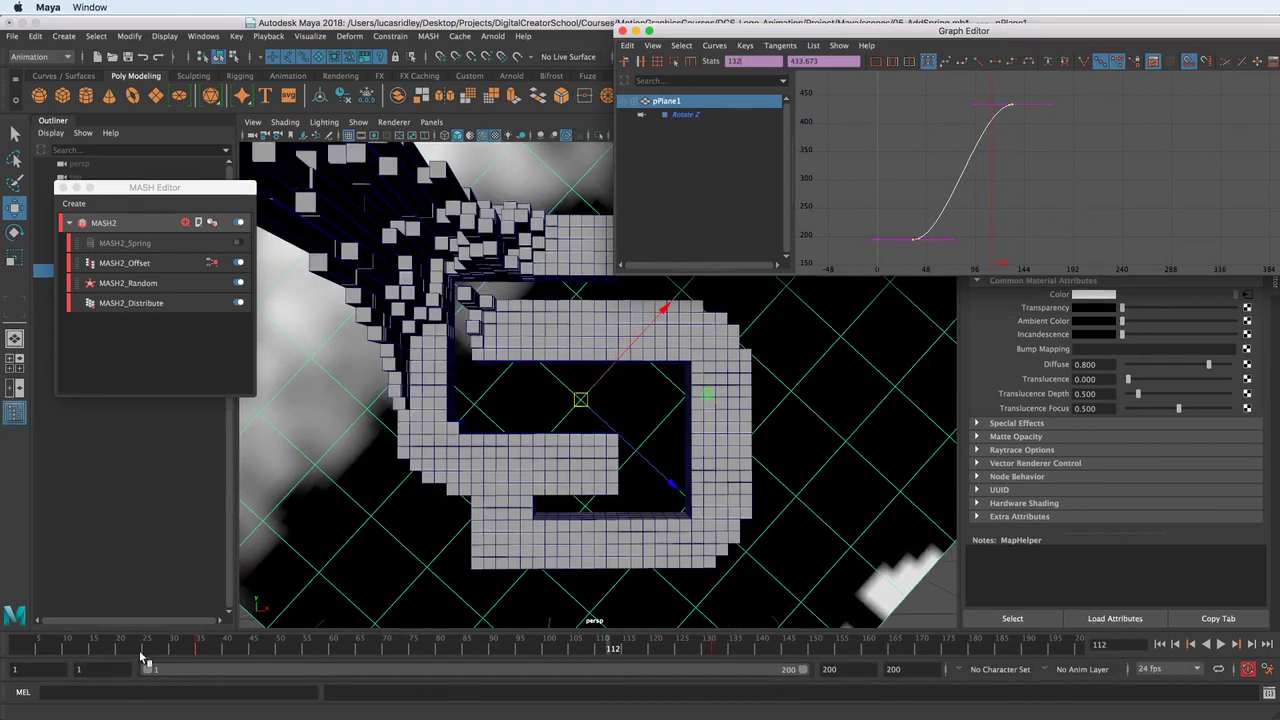
click(157, 650)
key(alt+v)
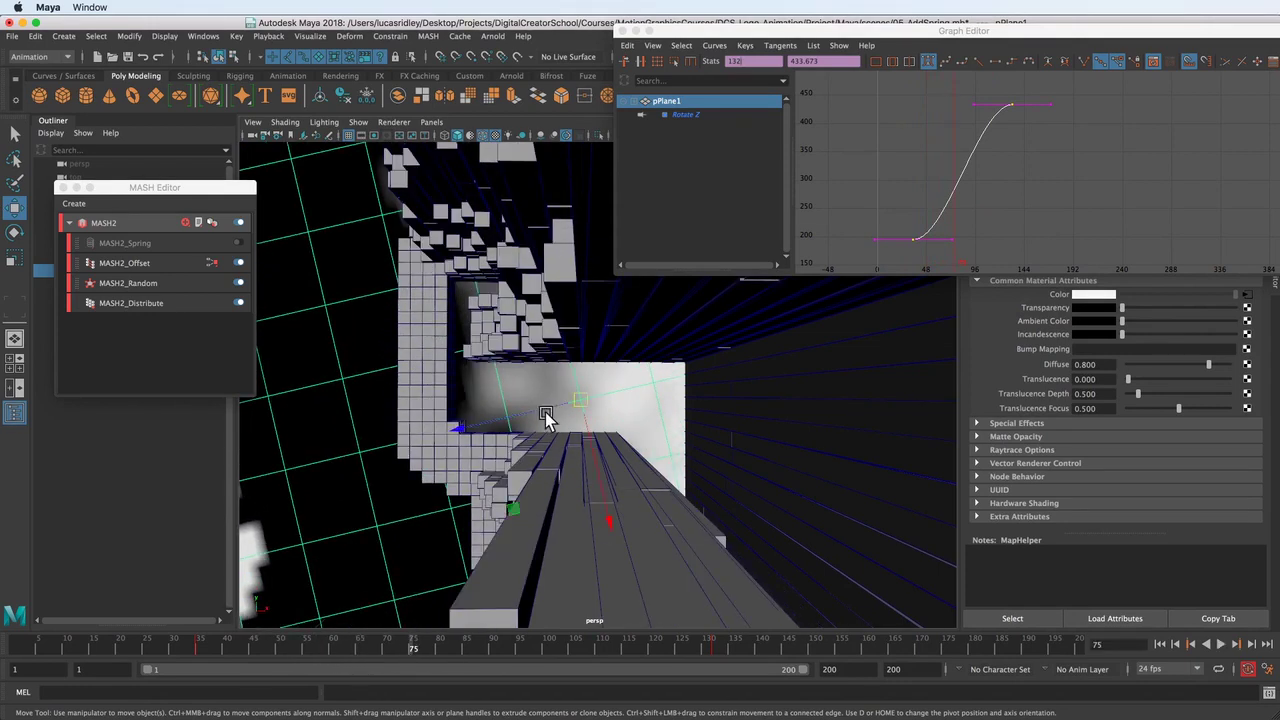
Open the ramp texture feeding the MapHelper material's color, show its position curves in the Graph Editor and select their last keys.
click(1246, 298)
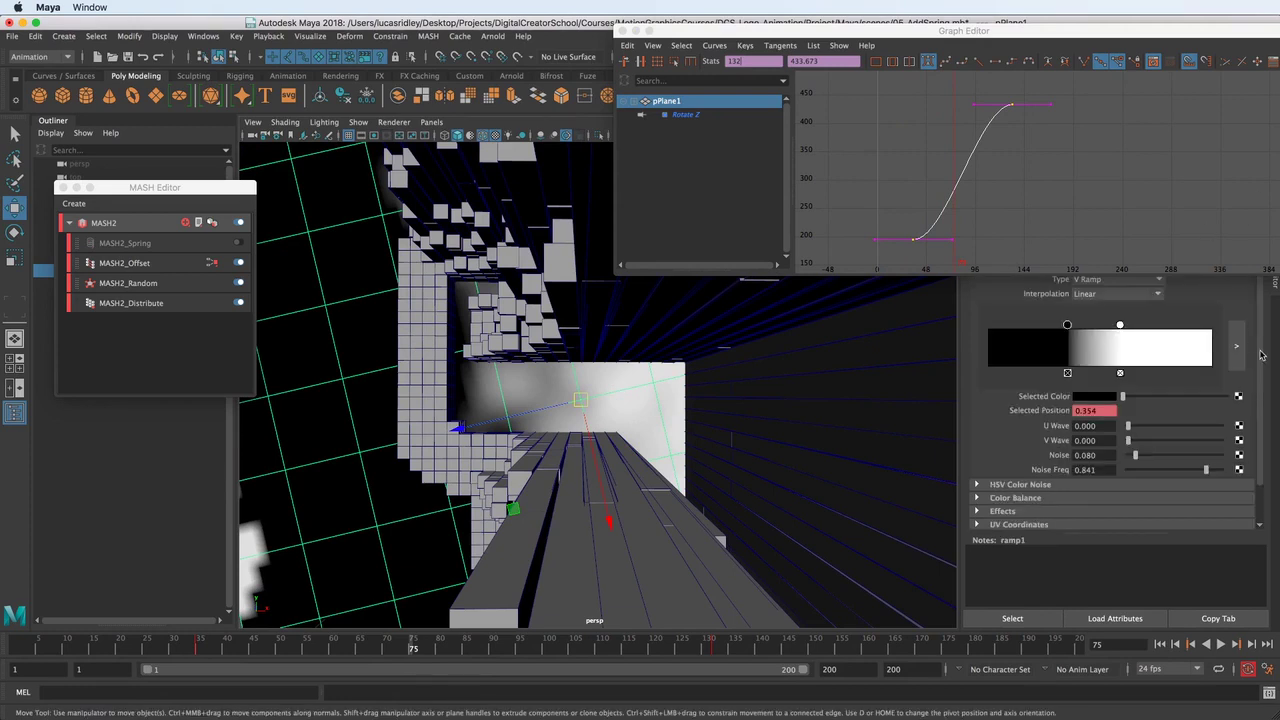
click(1012, 618)
drag(944, 95, 1100, 178)
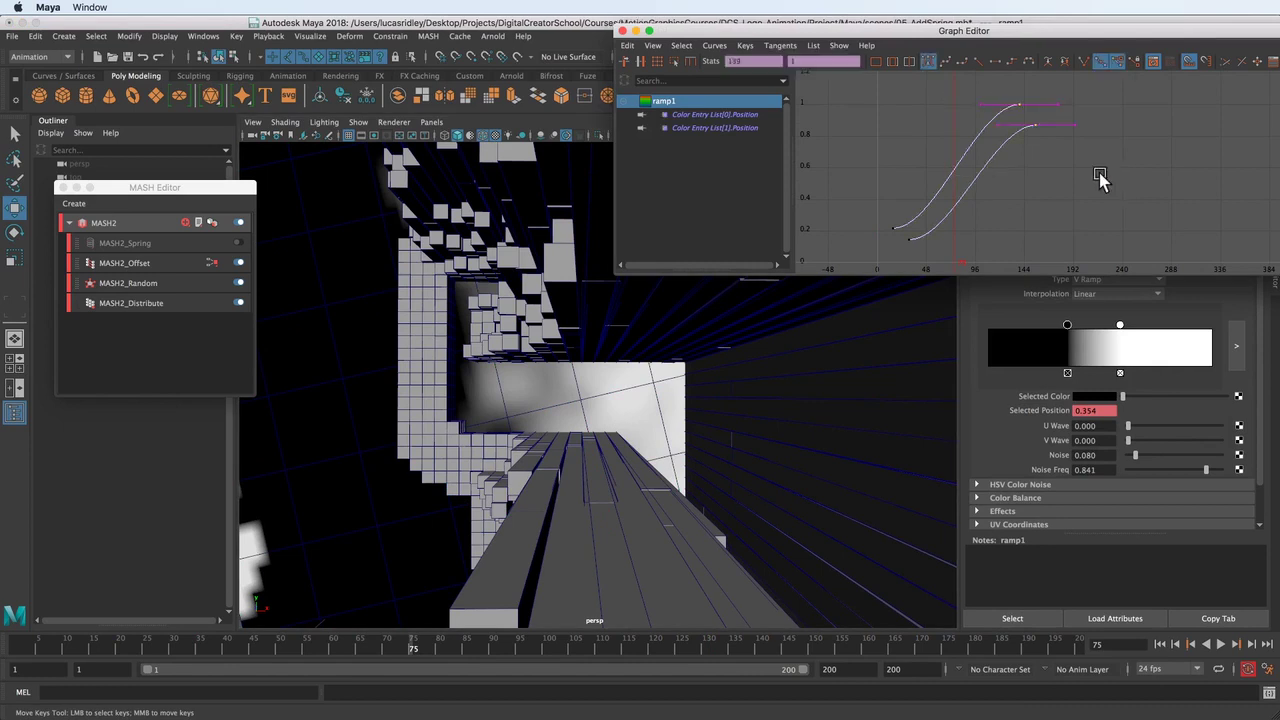
Lengthen the outgoing tangents of the first keys on both ramp position curves for a more gradual start, and scrub up to frame 75.
click(714, 45)
click(749, 333)
drag(1003, 157, 1004, 158)
key(w)
middle_drag(1097, 191, 1095, 191)
key(super+z)
mouse_move(970, 215)
mouse_down()
mouse_move(985, 208)
mouse_move(971, 217)
mouse_up()
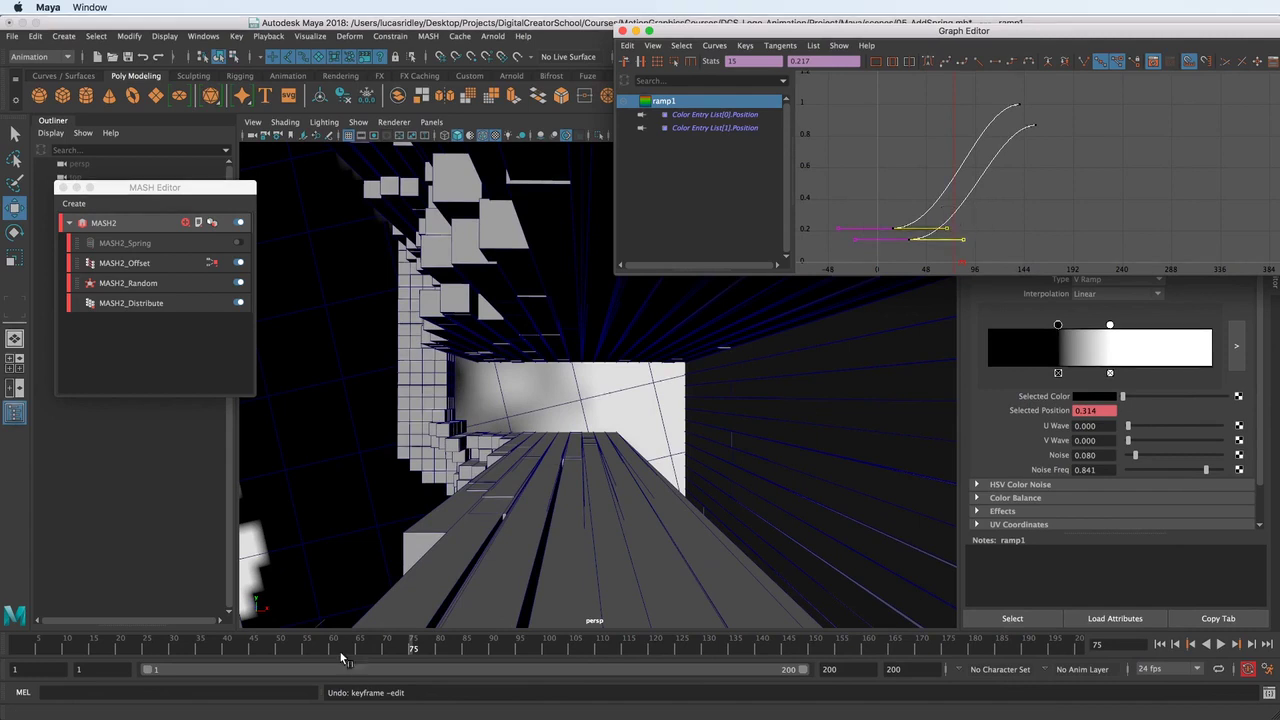
drag(283, 645, 418, 645)
Shift the first keys of both ramp position curves 3 frames later, and scrub through to frame 108 to check.
drag(873, 174, 920, 255)
key(w)
shift+middle_drag(889, 243, 894, 242)
key(w)
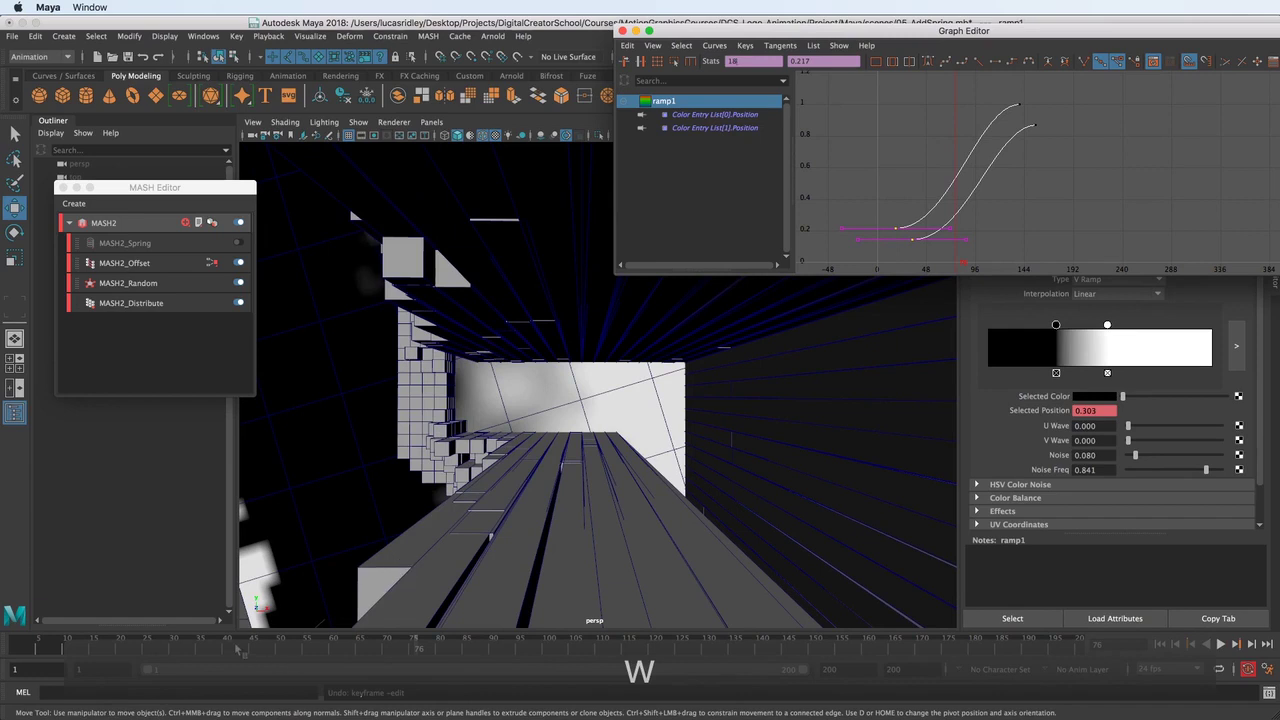
mouse_move(239, 648)
mouse_down()
mouse_move(668, 646)
mouse_move(403, 643)
mouse_move(586, 645)
mouse_move(398, 632)
mouse_move(279, 603)
mouse_move(433, 619)
mouse_move(588, 610)
mouse_up()
Try to raise the last keys of both ramp position curves by 0.131, and undo it.
drag(985, 89, 1075, 162)
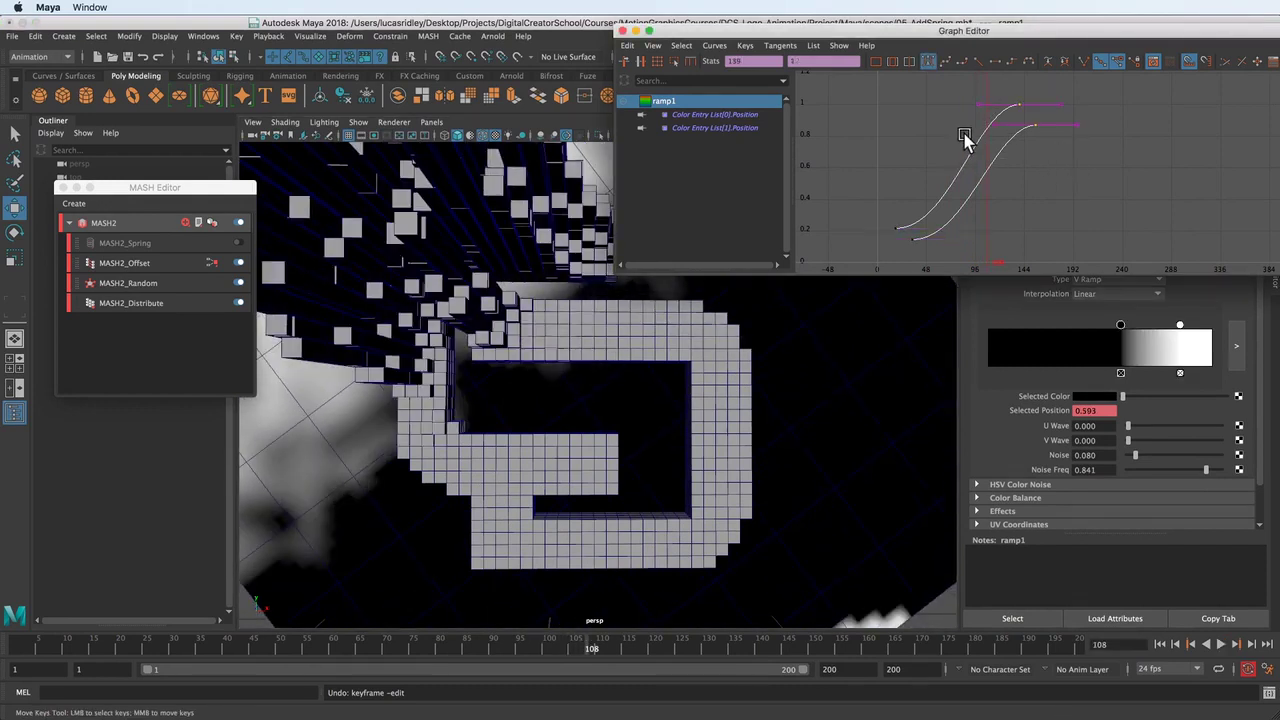
middle_drag(1033, 200, 1034, 189)
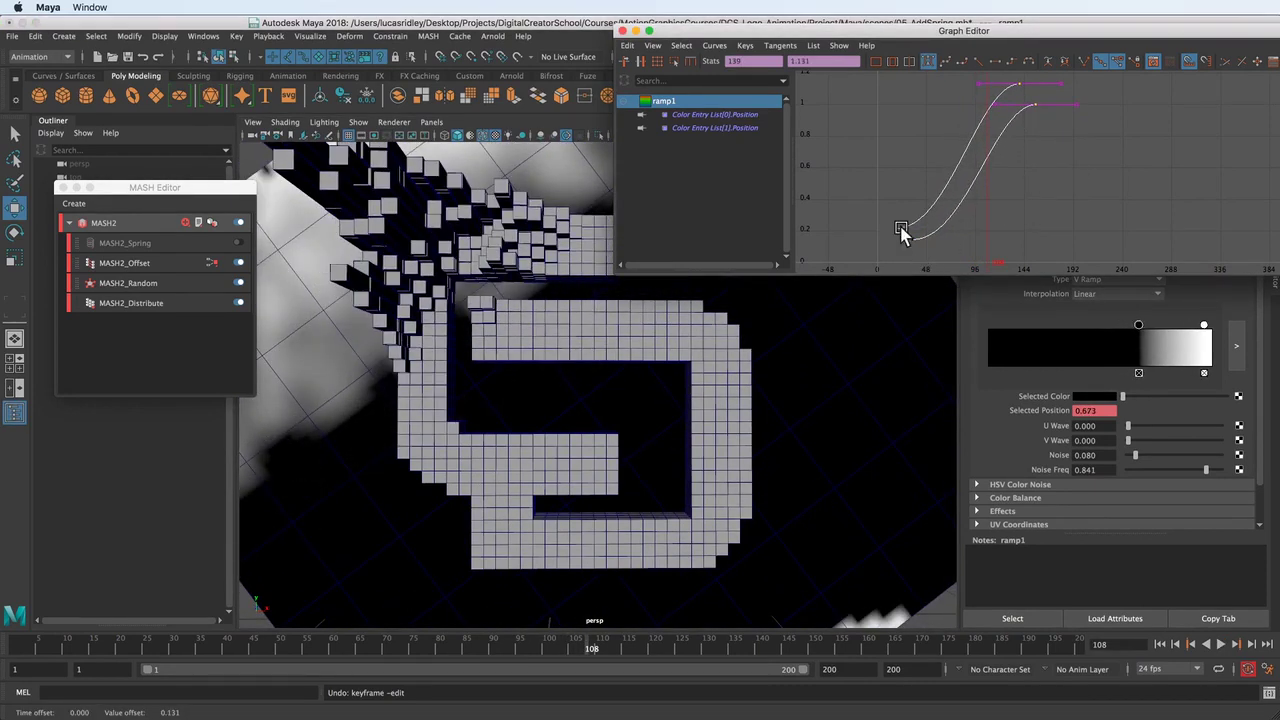
key(super+z)
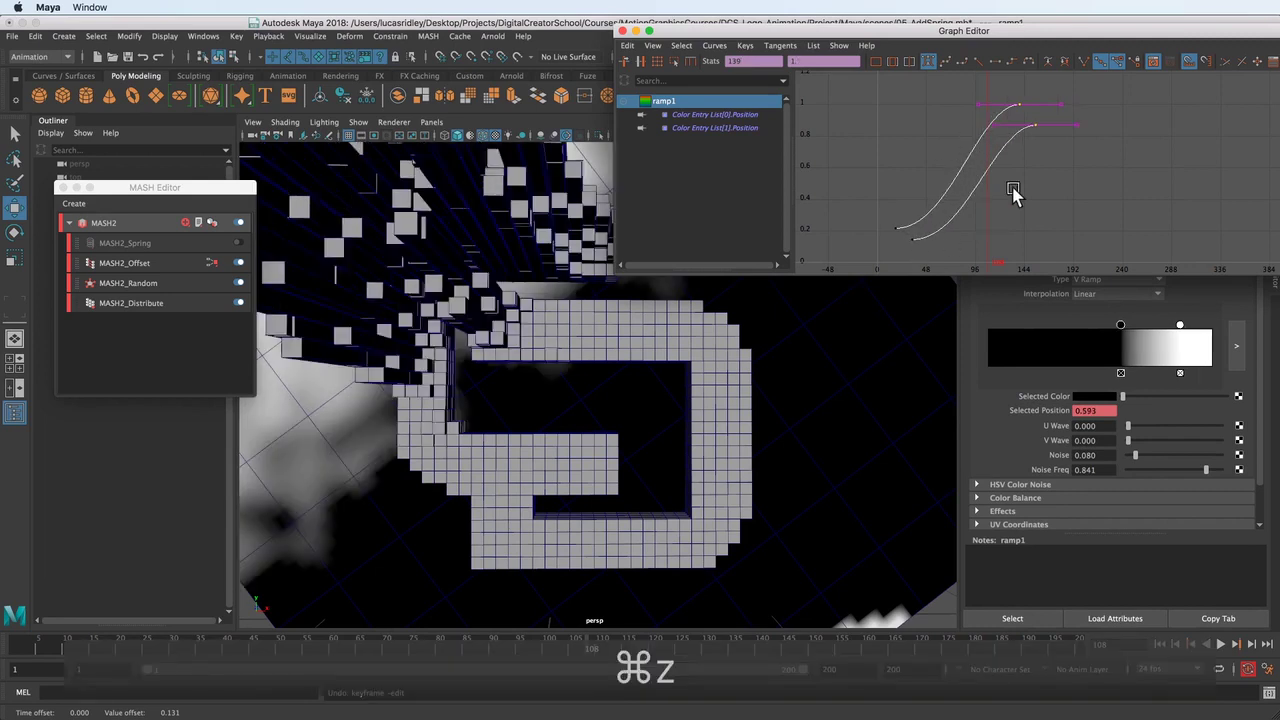
Find the point in the animation where the cubes need adjusting and insert keys on both ramp position curves at frame 106.
mouse_move(522, 649)
mouse_down()
mouse_move(503, 650)
mouse_move(532, 648)
mouse_up()
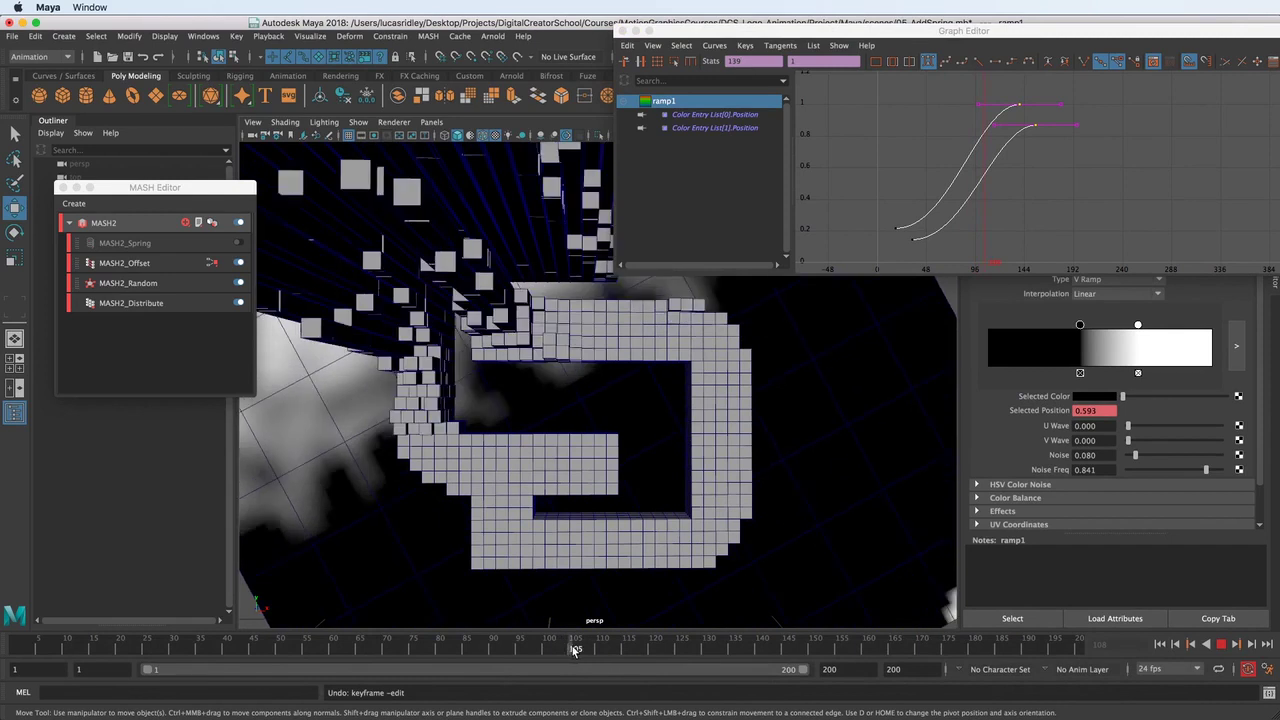
key(alt+v)
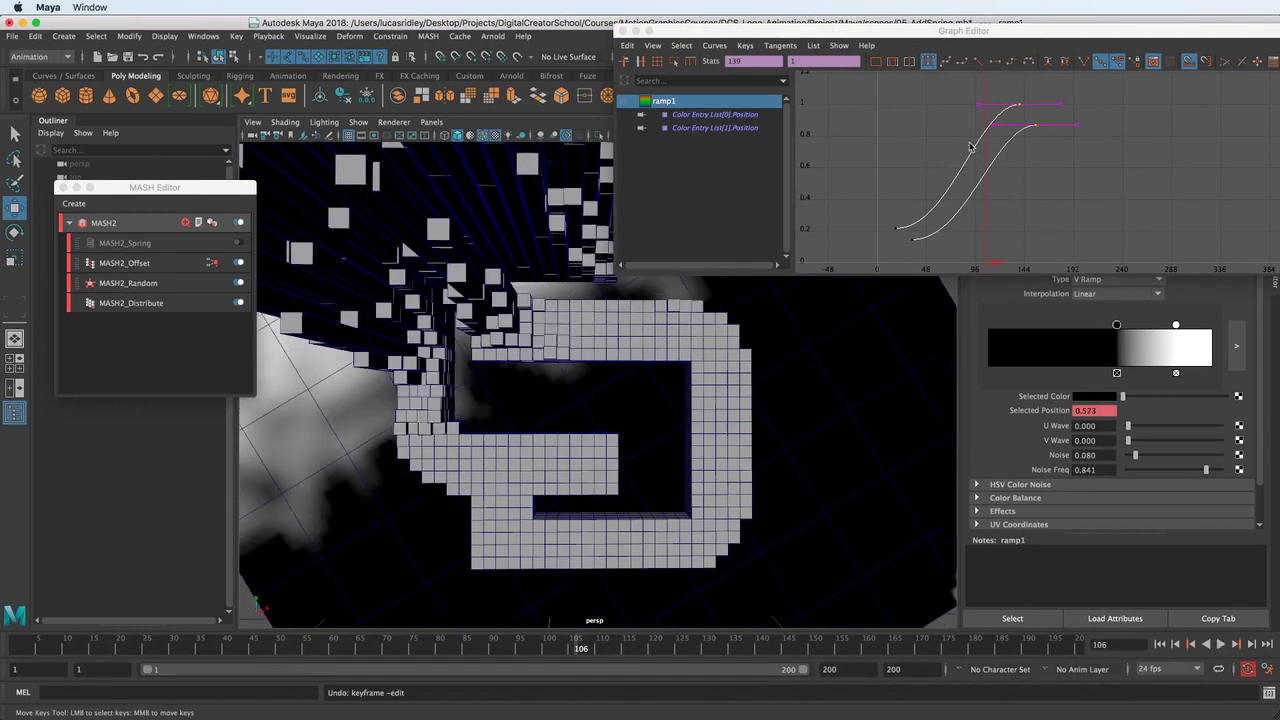
key(i)
middle_click(987, 133)
key(w)
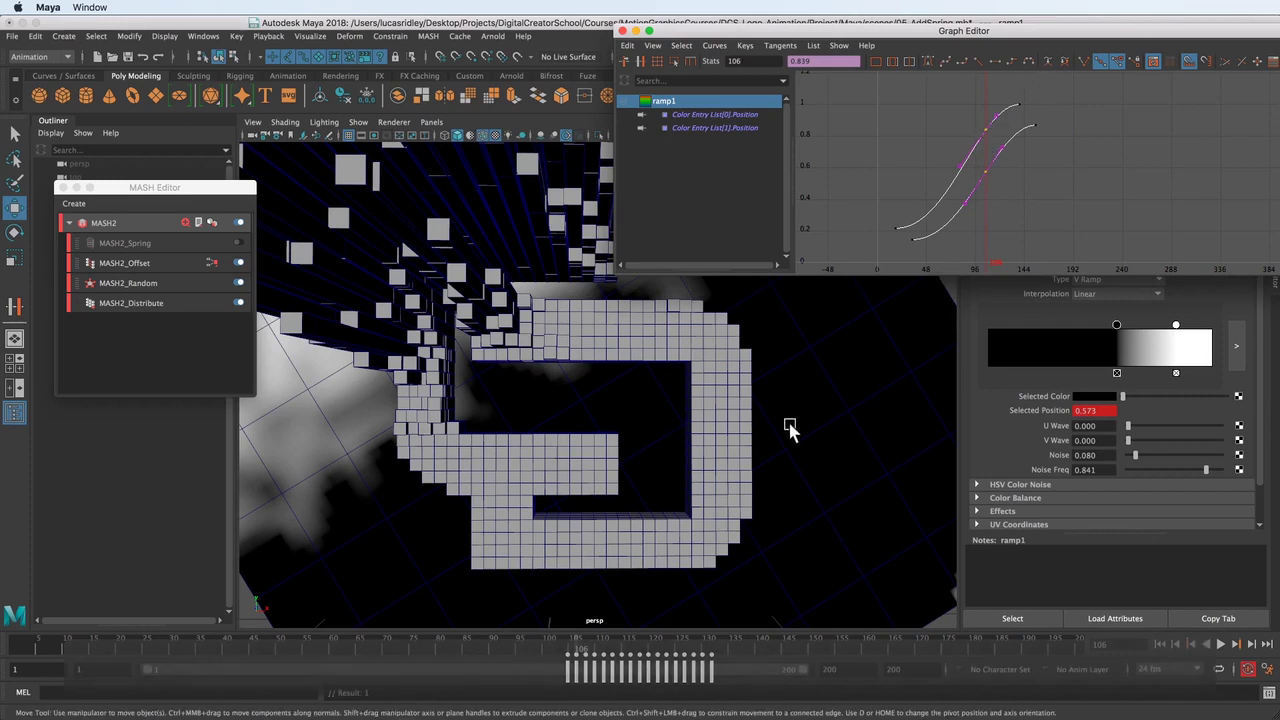
Raise the last keys of both ramp position curves by about 0.28 while viewing frame 118, and scrub back through to frame 116.
drag(580, 650, 644, 648)
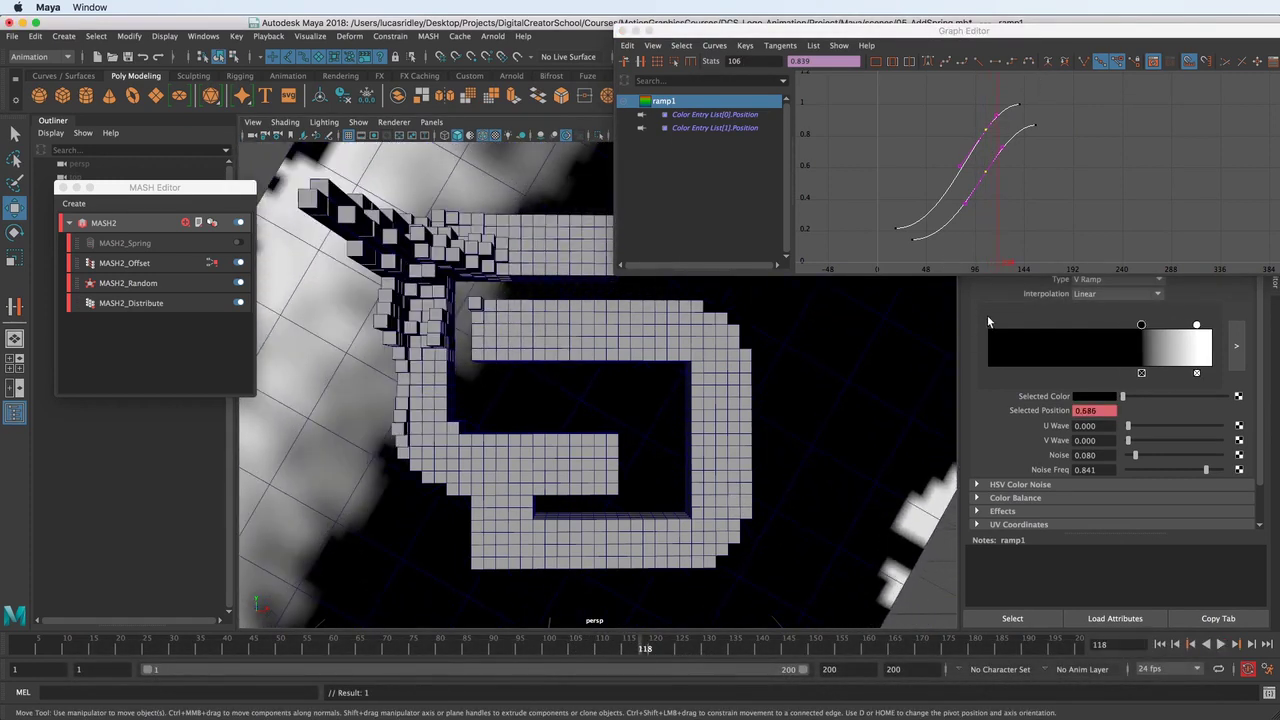
drag(1070, 148, 1005, 80)
key(w)
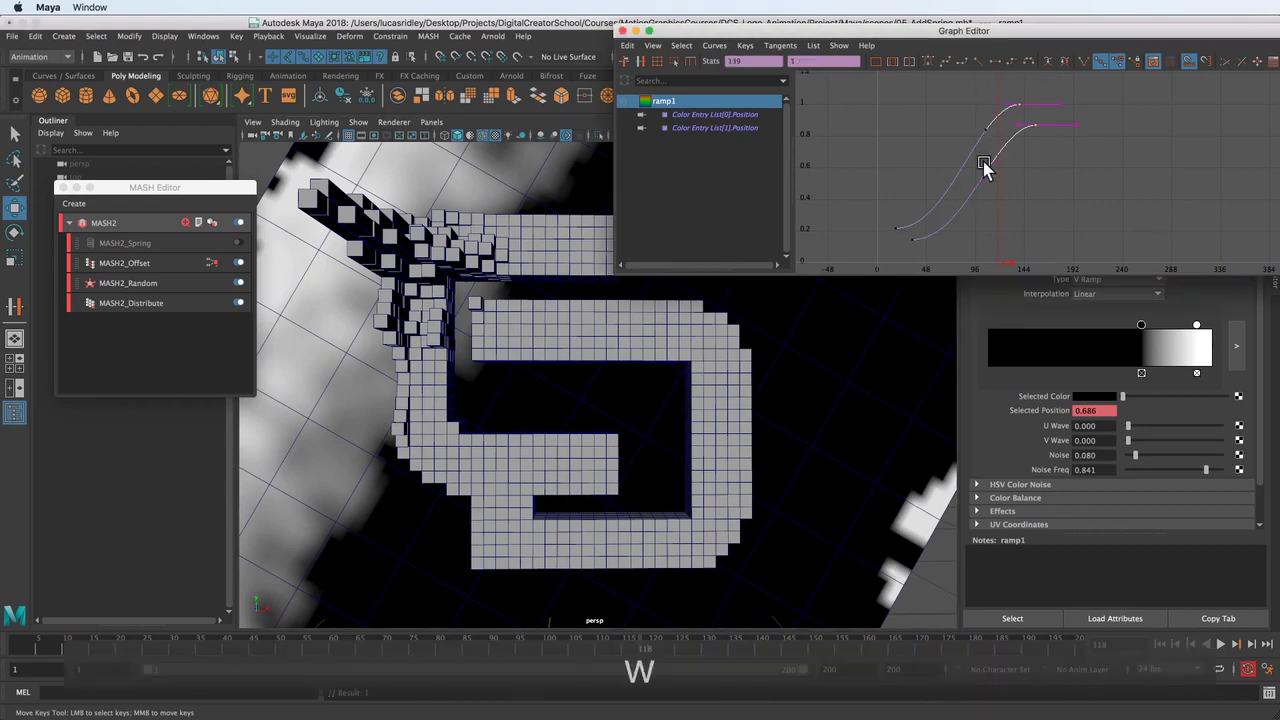
middle_drag(1024, 183, 1031, 135)
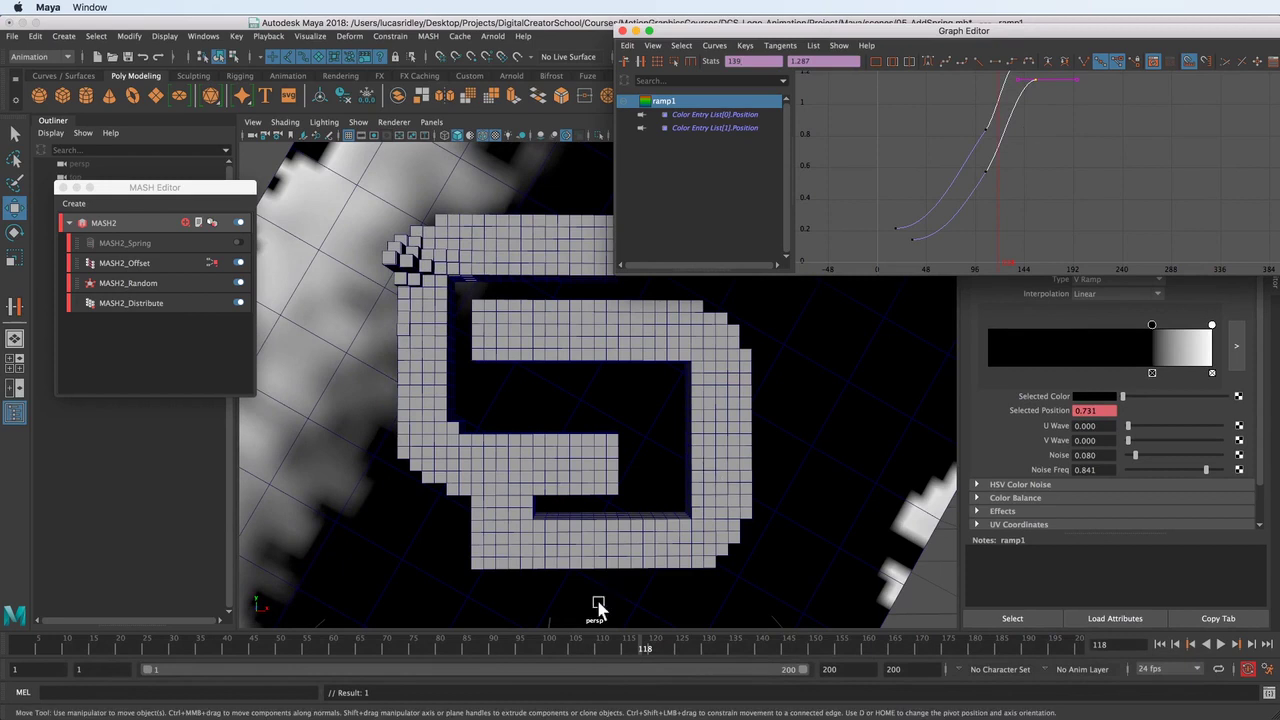
drag(491, 645, 630, 650)
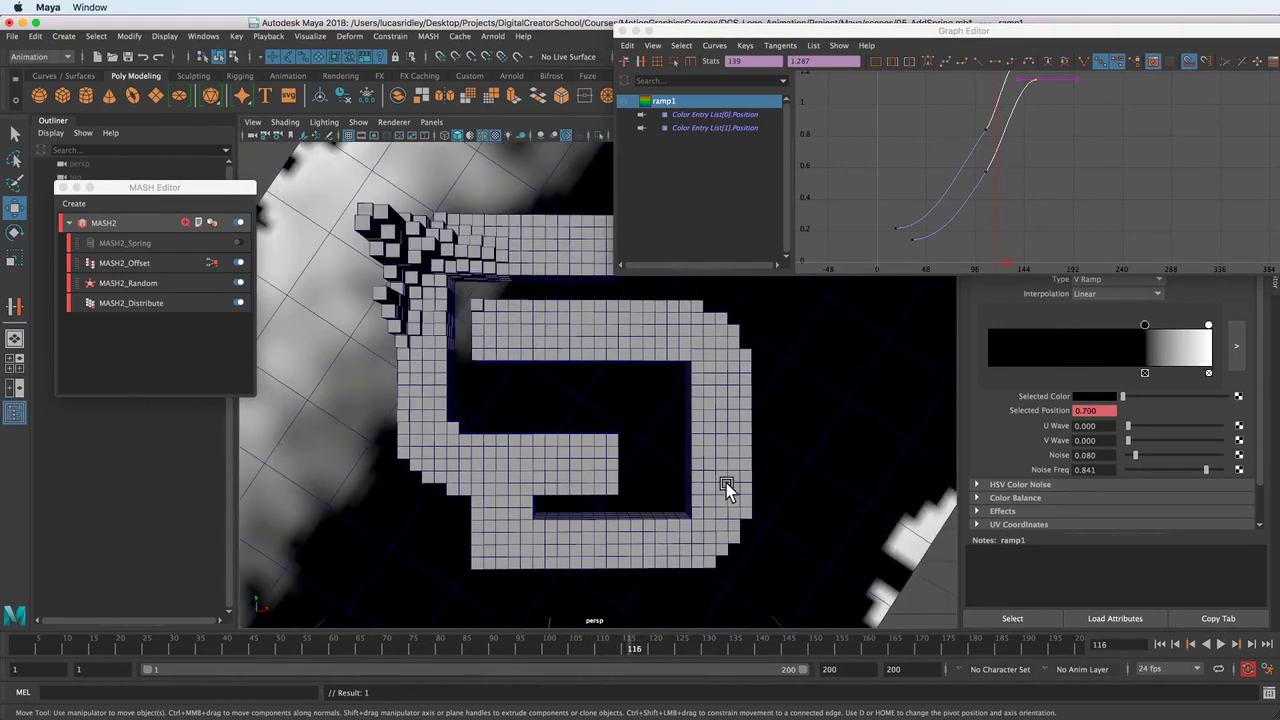
Select the map helper plane and close the Graph Editor.
click(729, 484)
click(788, 515)
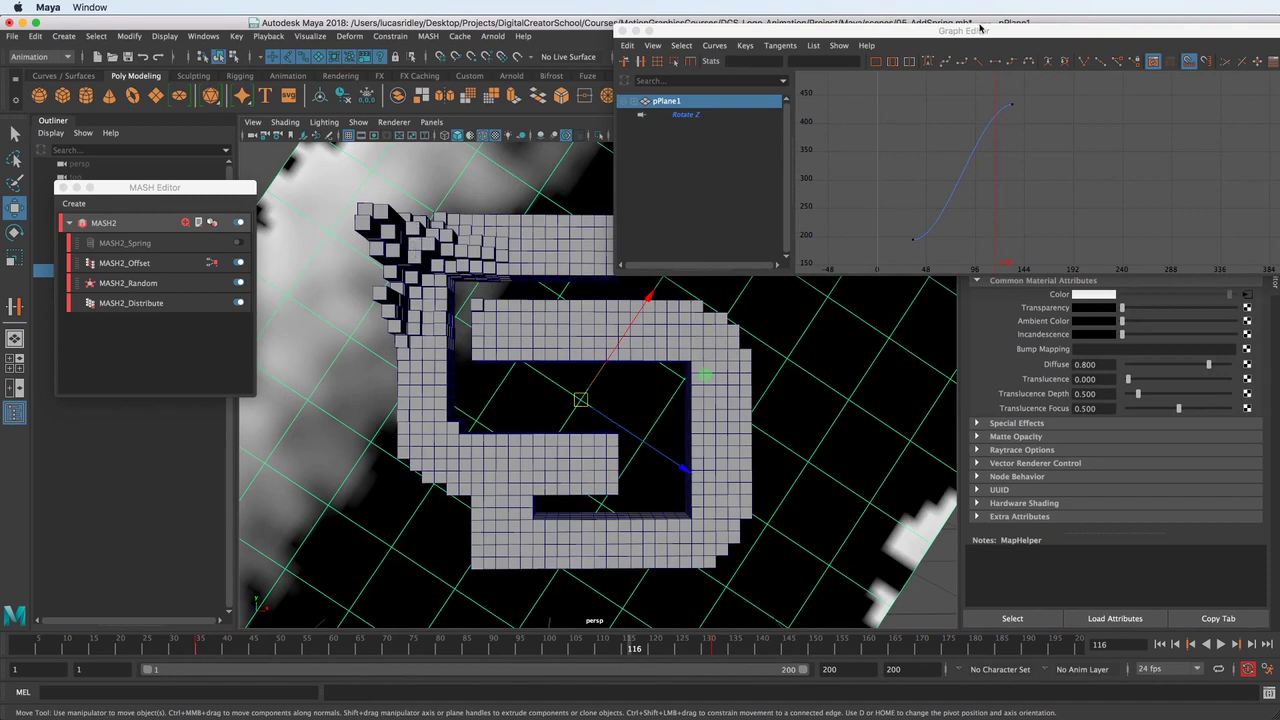
drag(982, 28, 1120, 105)
click(787, 101)
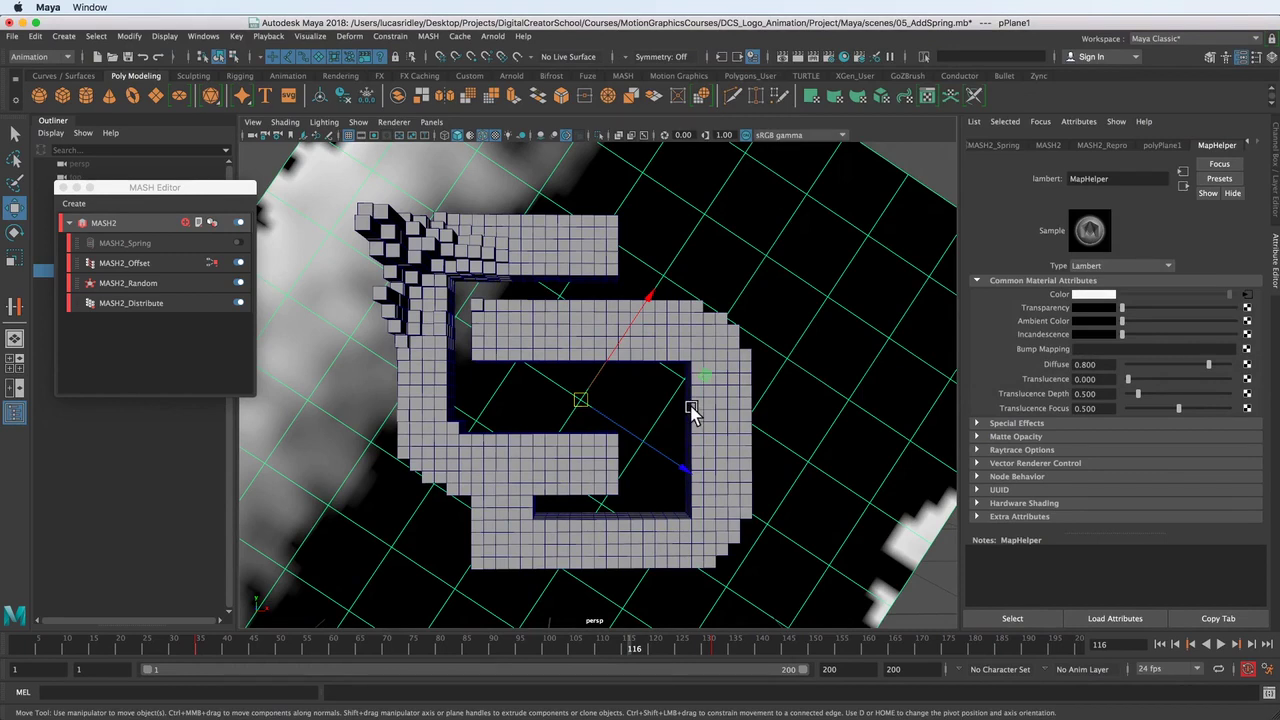
Limit the MASH Spring node to Scale by disabling Position and Rotation, and view the cubes from the side.
alt+drag(672, 442, 358, 362)
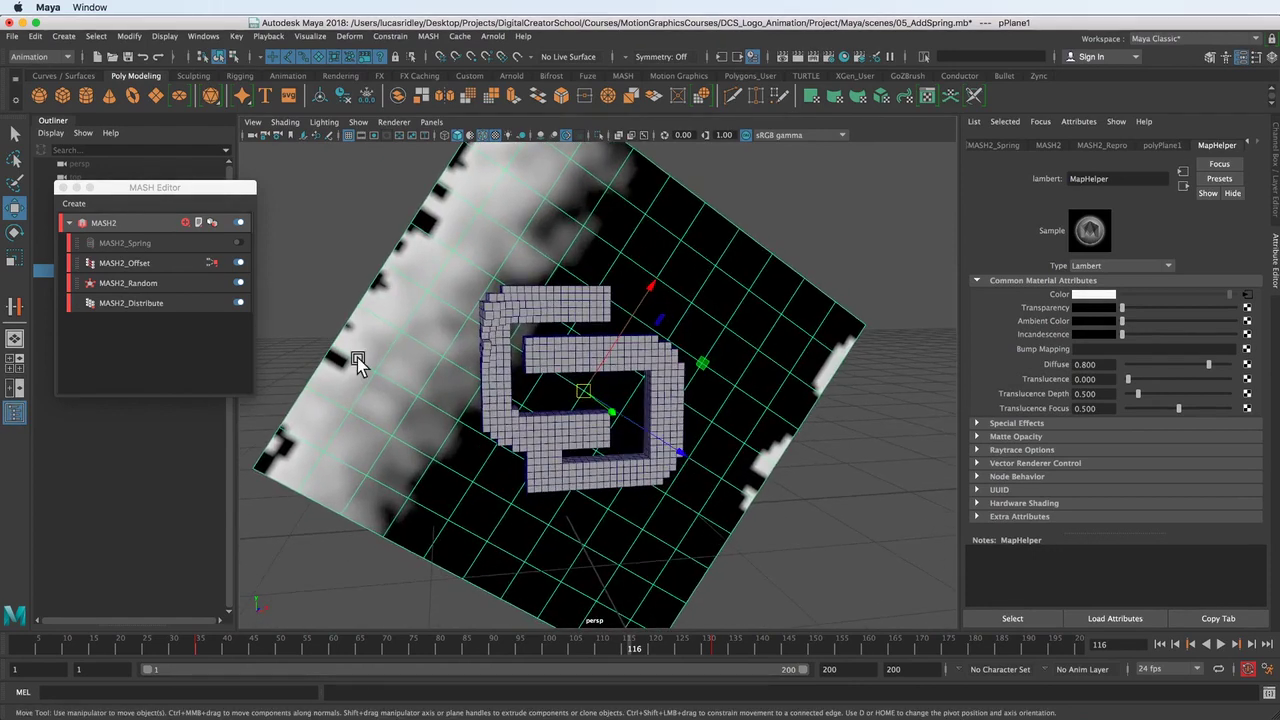
click(148, 245)
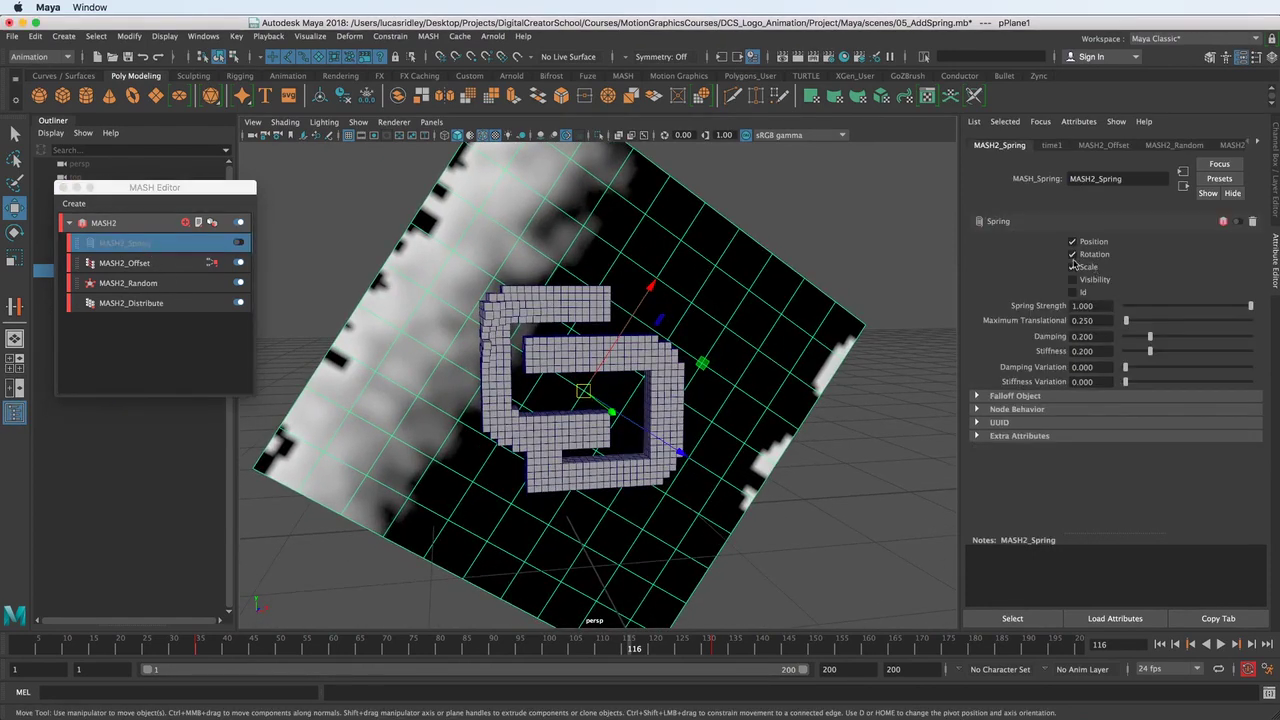
alt+middle_drag(556, 302, 567, 359)
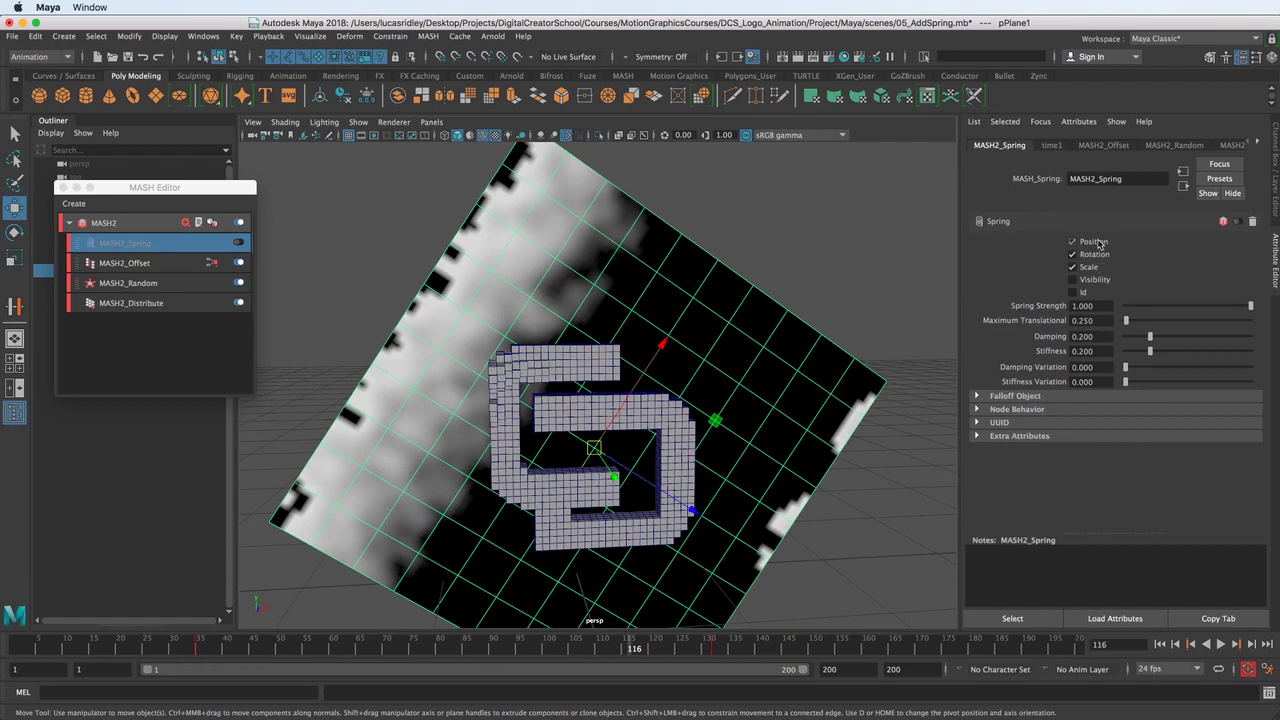
alt+drag(684, 452, 890, 374)
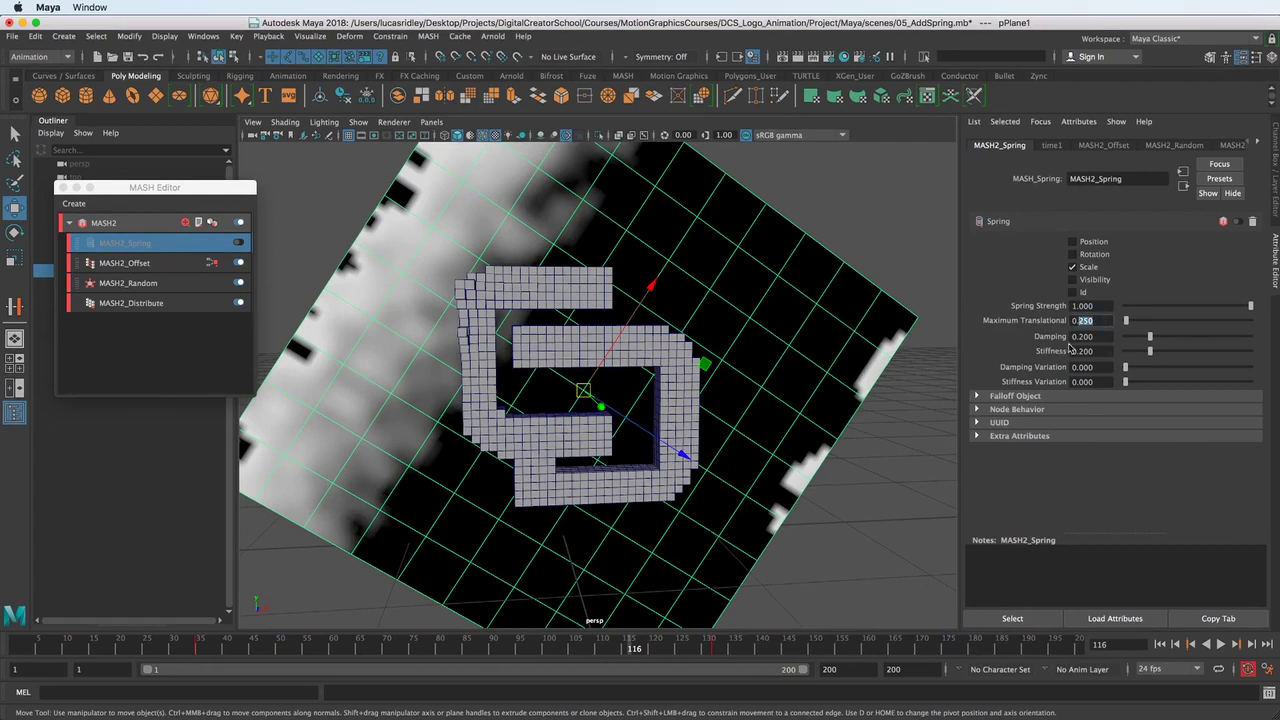
alt+drag(537, 348, 640, 414)
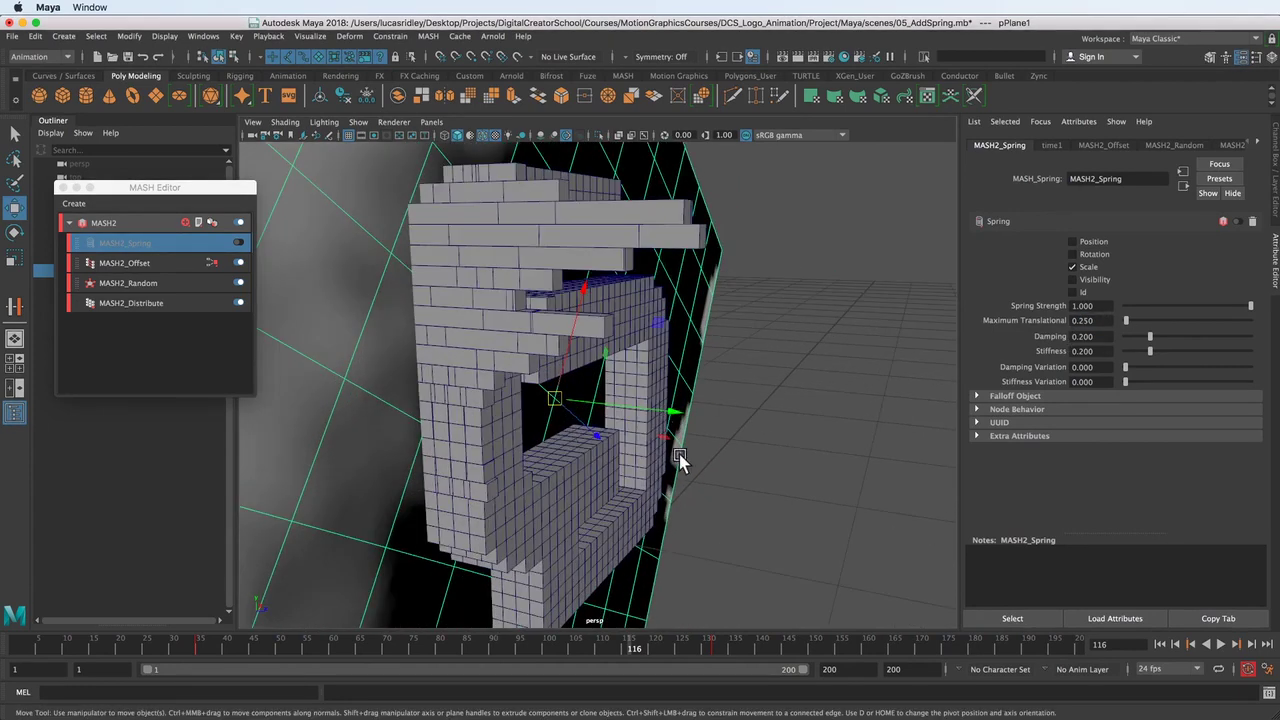
alt+drag(678, 459, 548, 435)
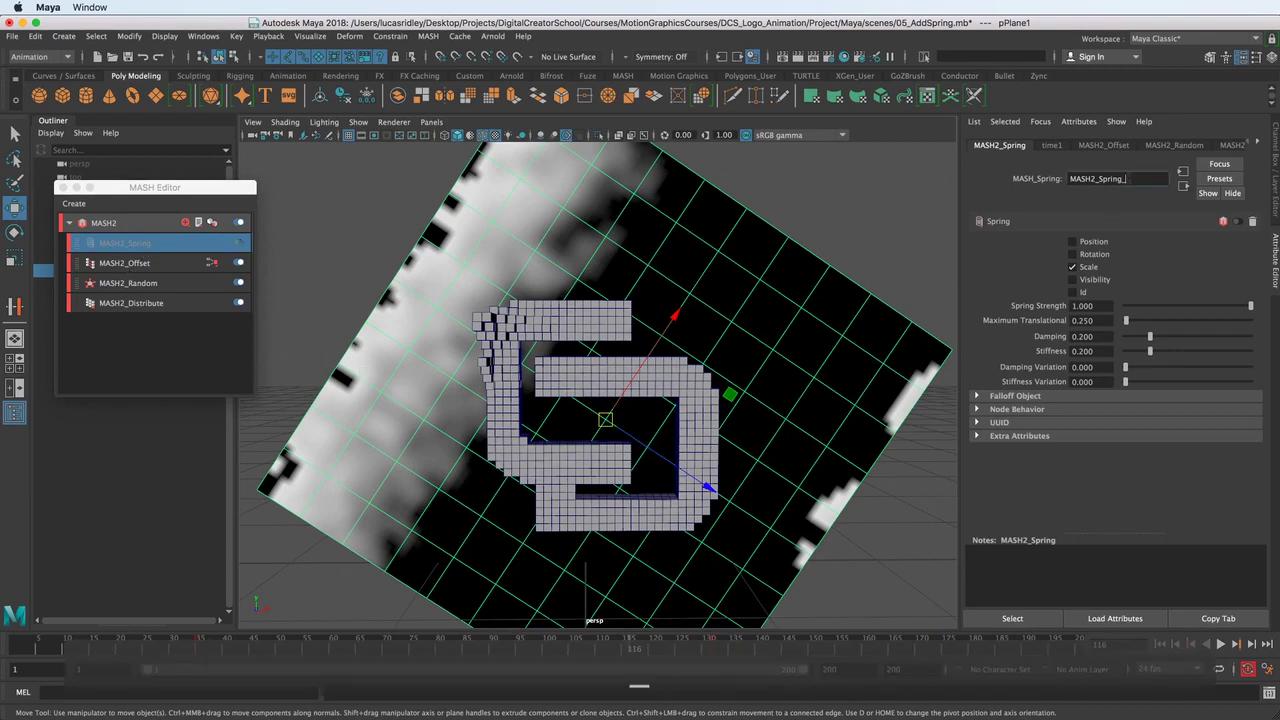
Rename the Spring node to MASH2_Spring_Scale and the Offset node to MASH2_Offset_Scale.
text(_Scale)
key(Return)
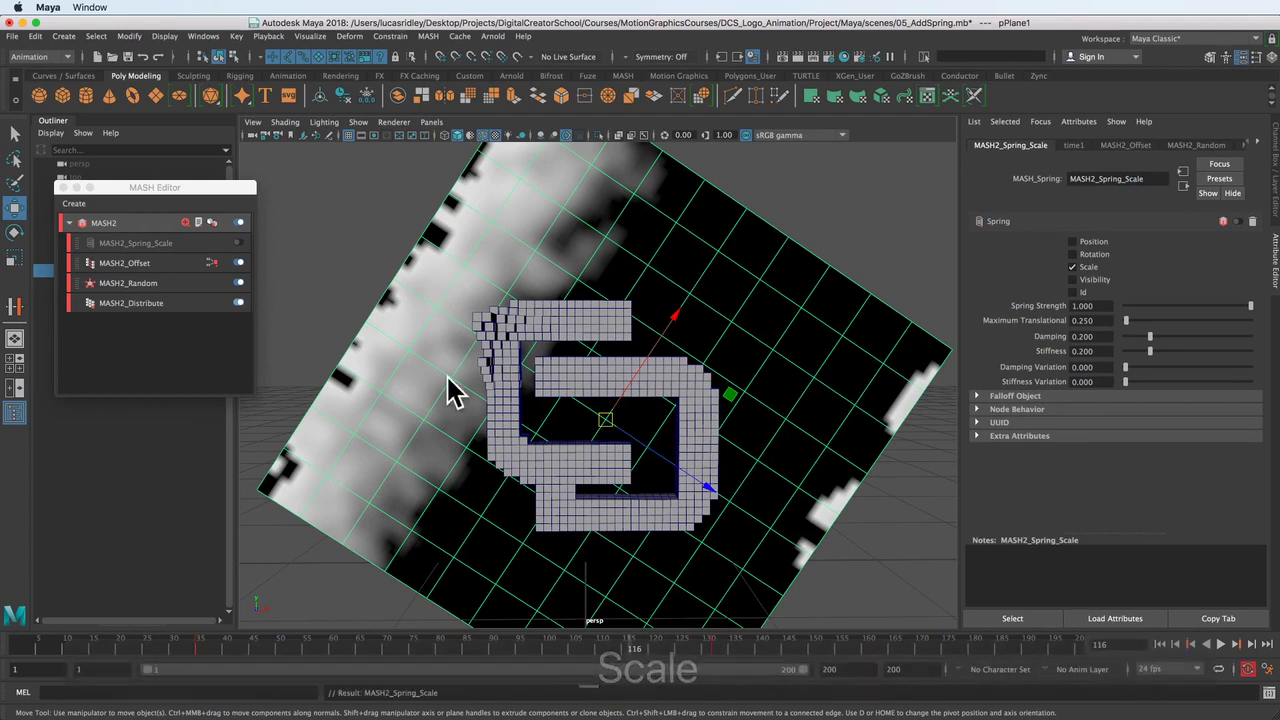
click(138, 262)
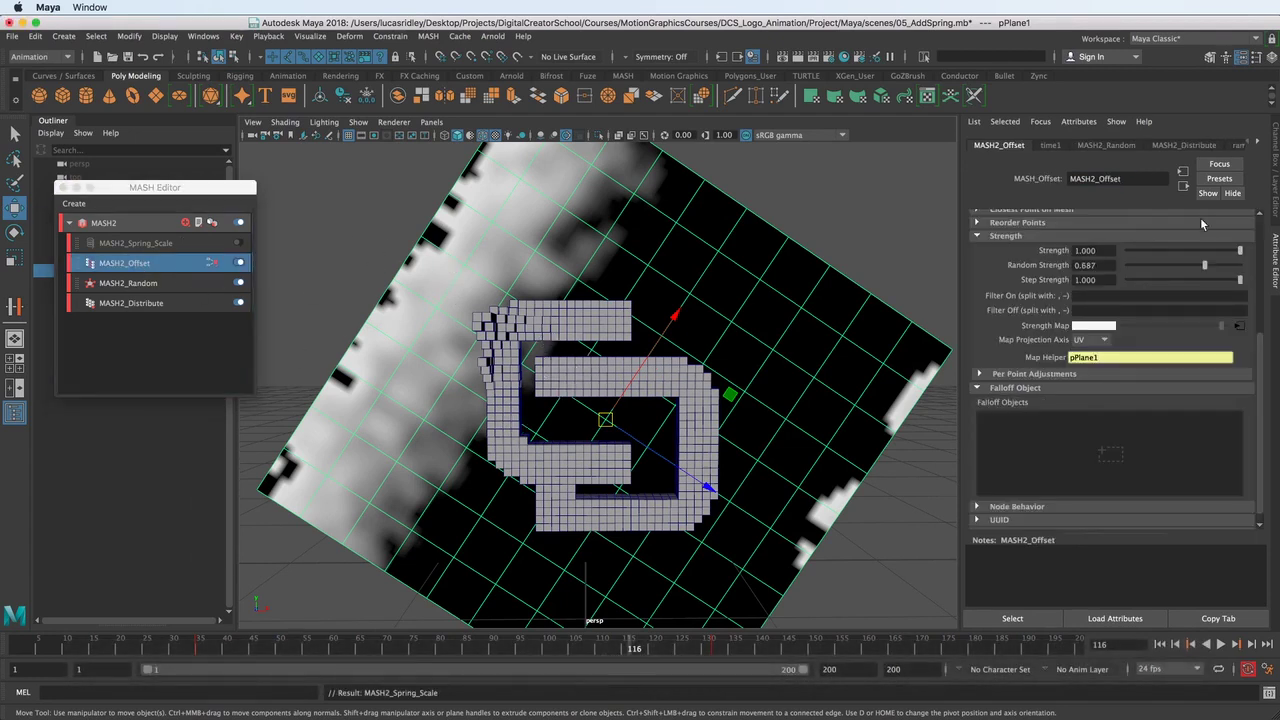
text(_Scale)
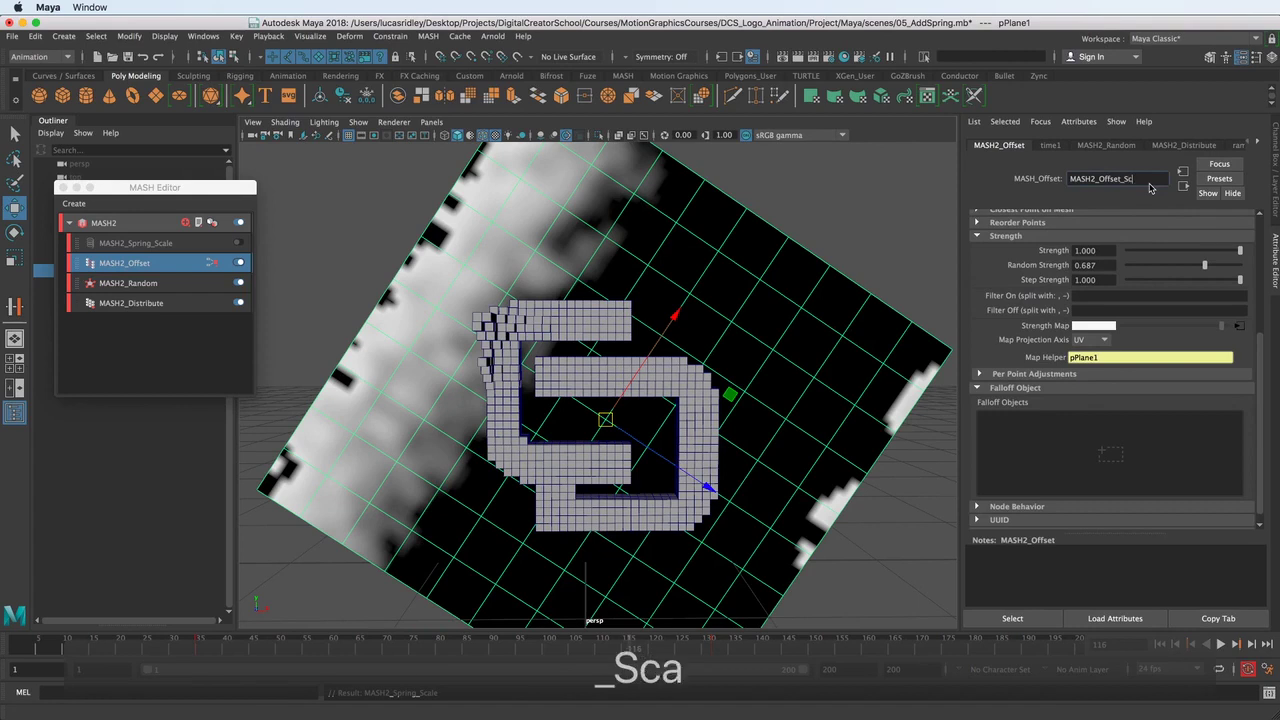
key(Return)
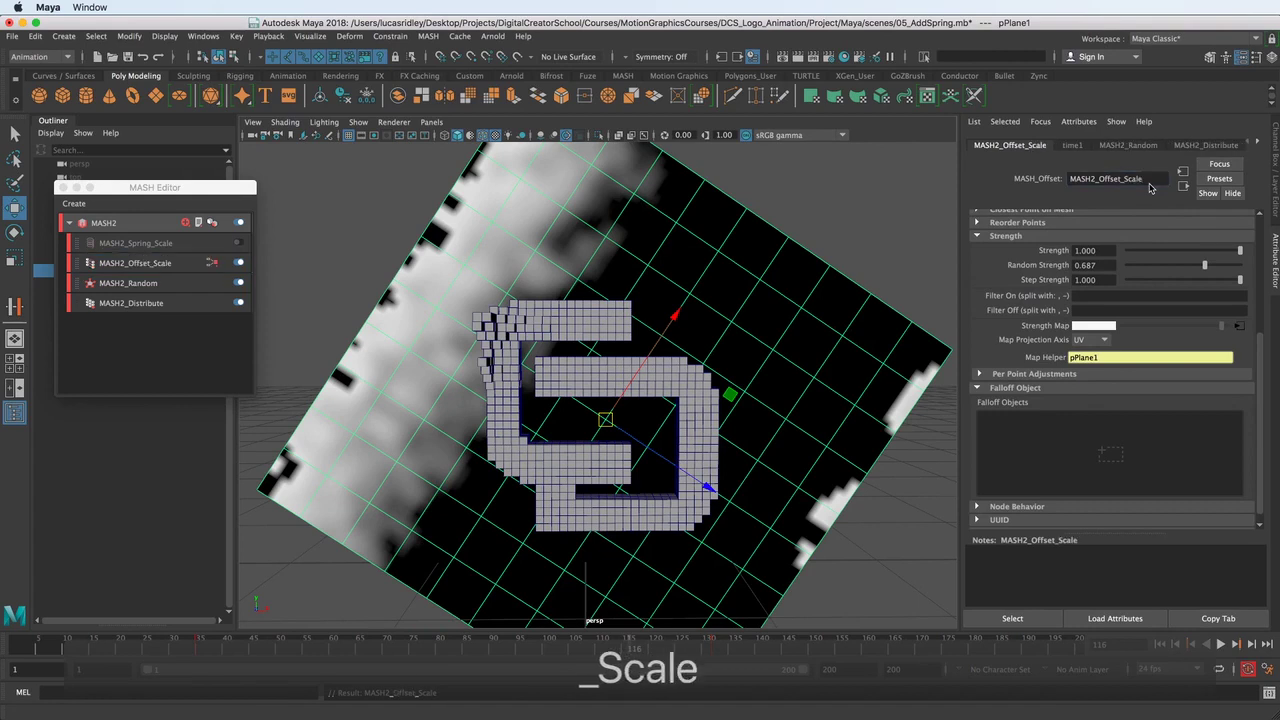
Add a second Offset node to the MASH2 network and disable its rotation and scale so only position is enabled.
click(112, 224)
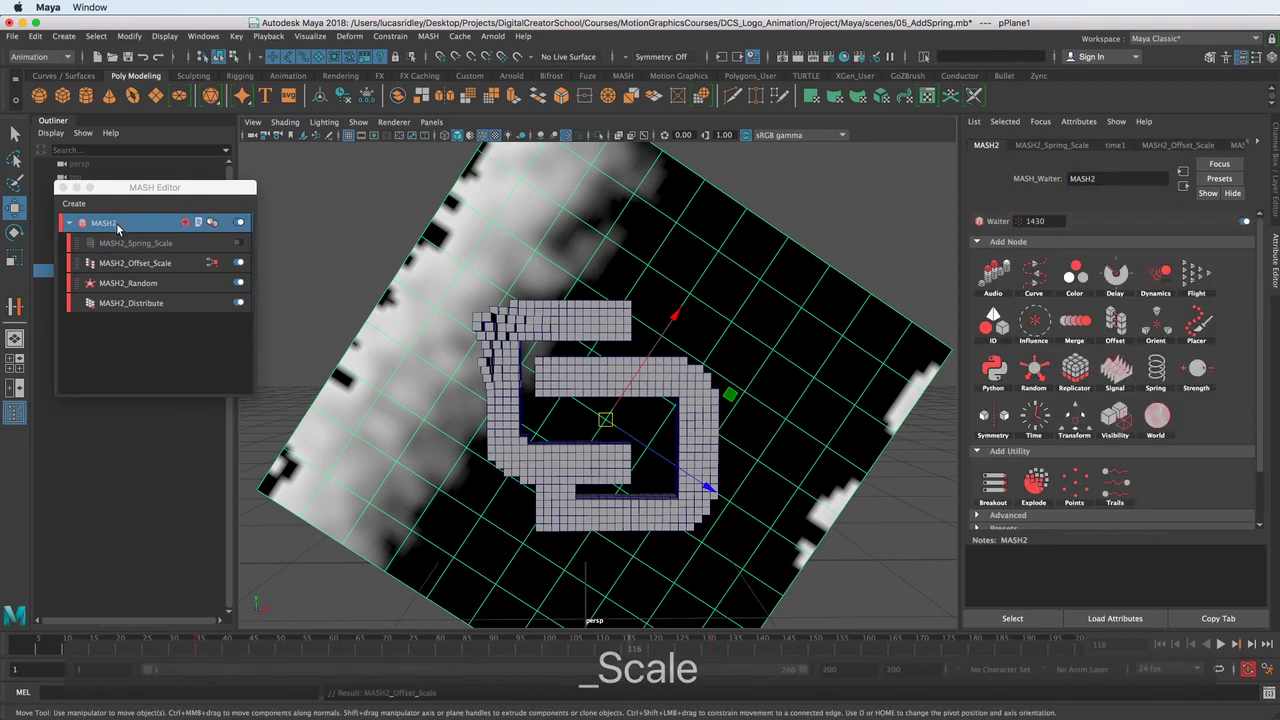
click(1118, 330)
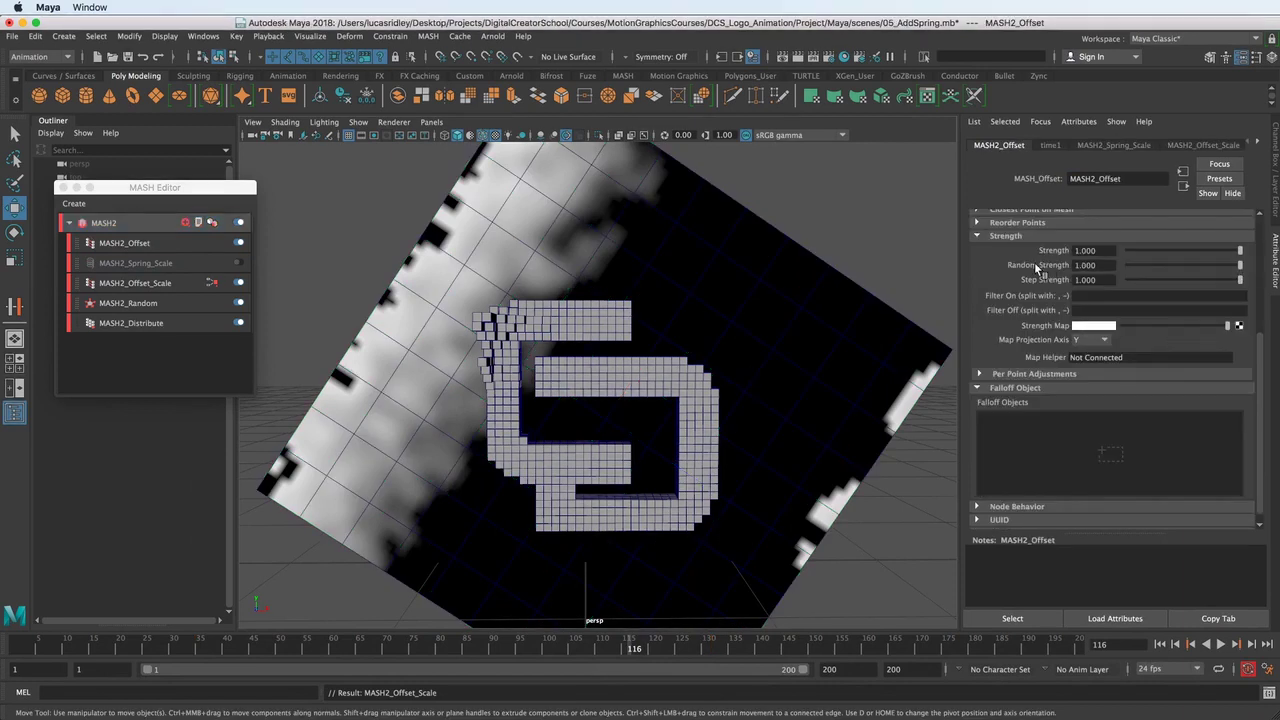
scroll(1030, 270, up, 5)
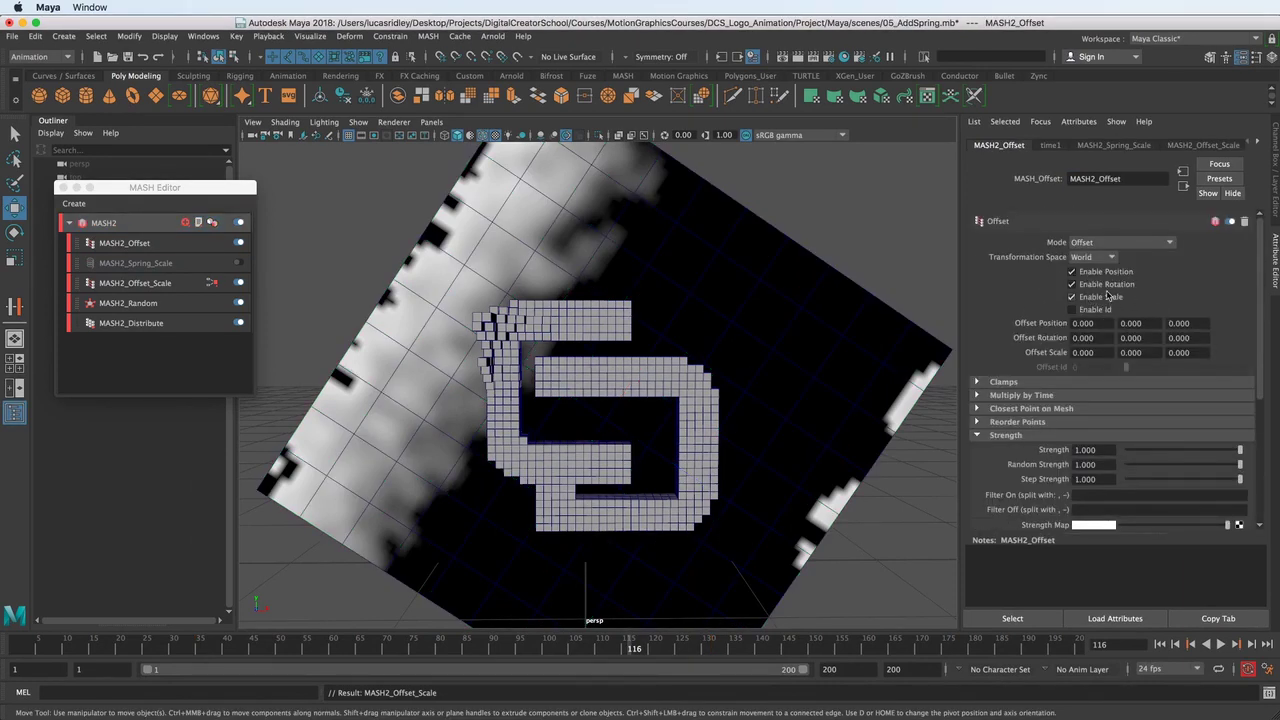
click(1107, 296)
click(1107, 285)
click(1108, 298)
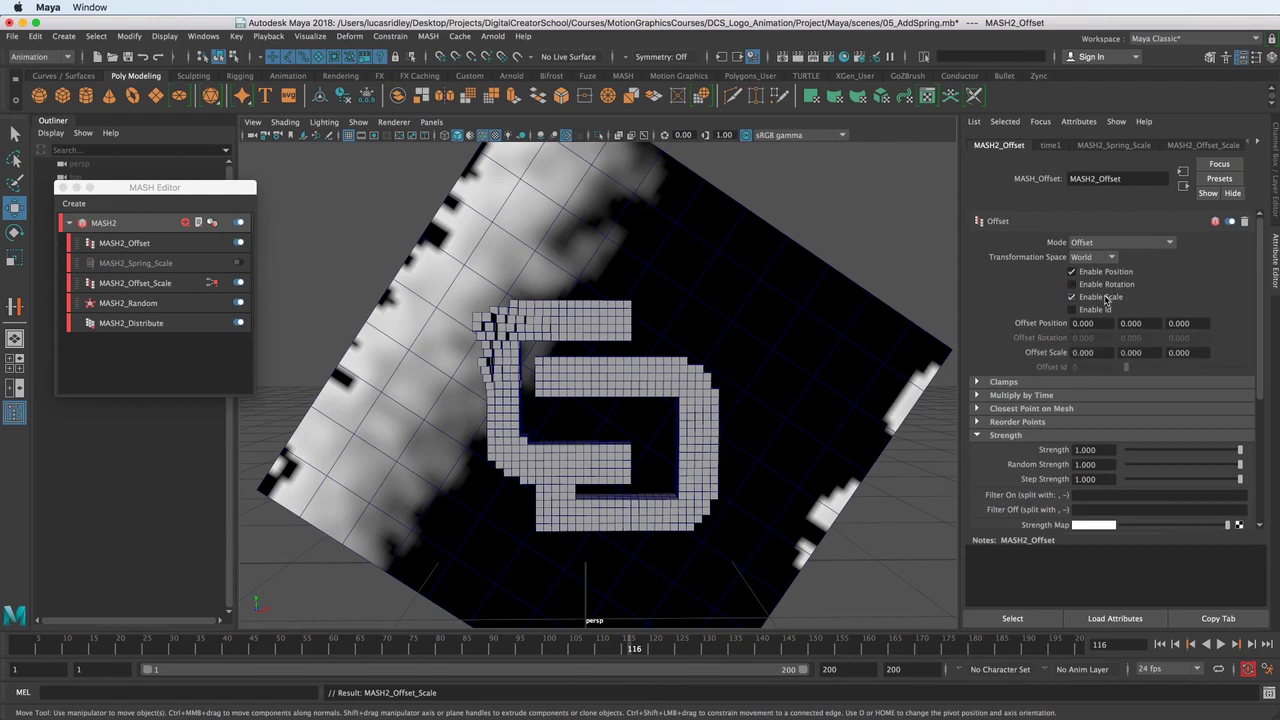
click(1105, 298)
Rename the new Offset node to MASH2_Offset_Pos, select it and view the logo from an angle.
alt+middle_drag(708, 394, 694, 369)
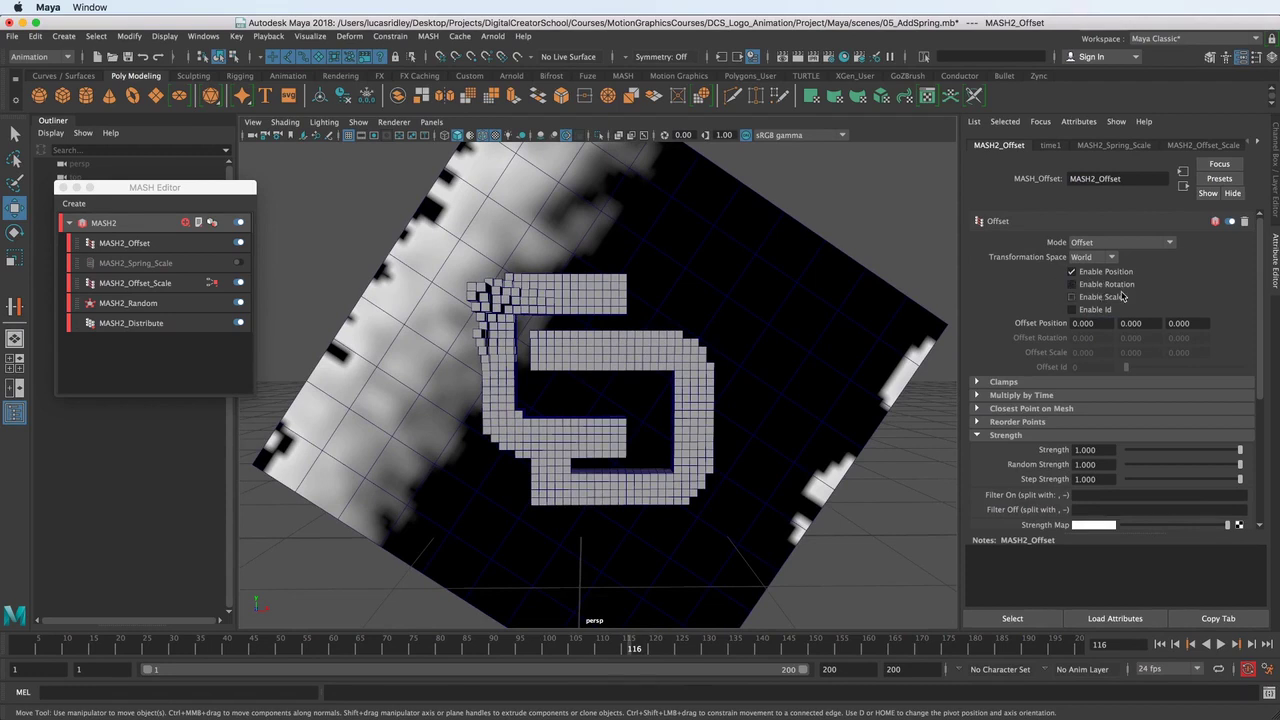
click(1128, 178)
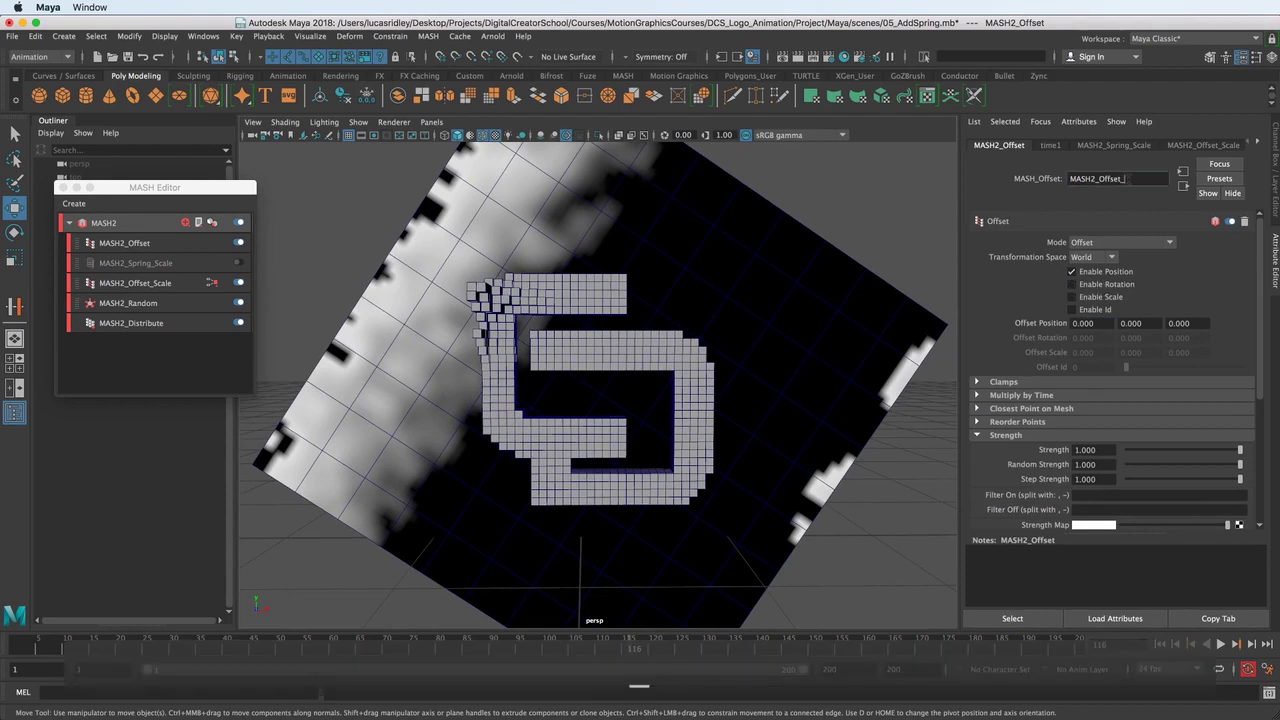
text(_Pos)
key(Return)
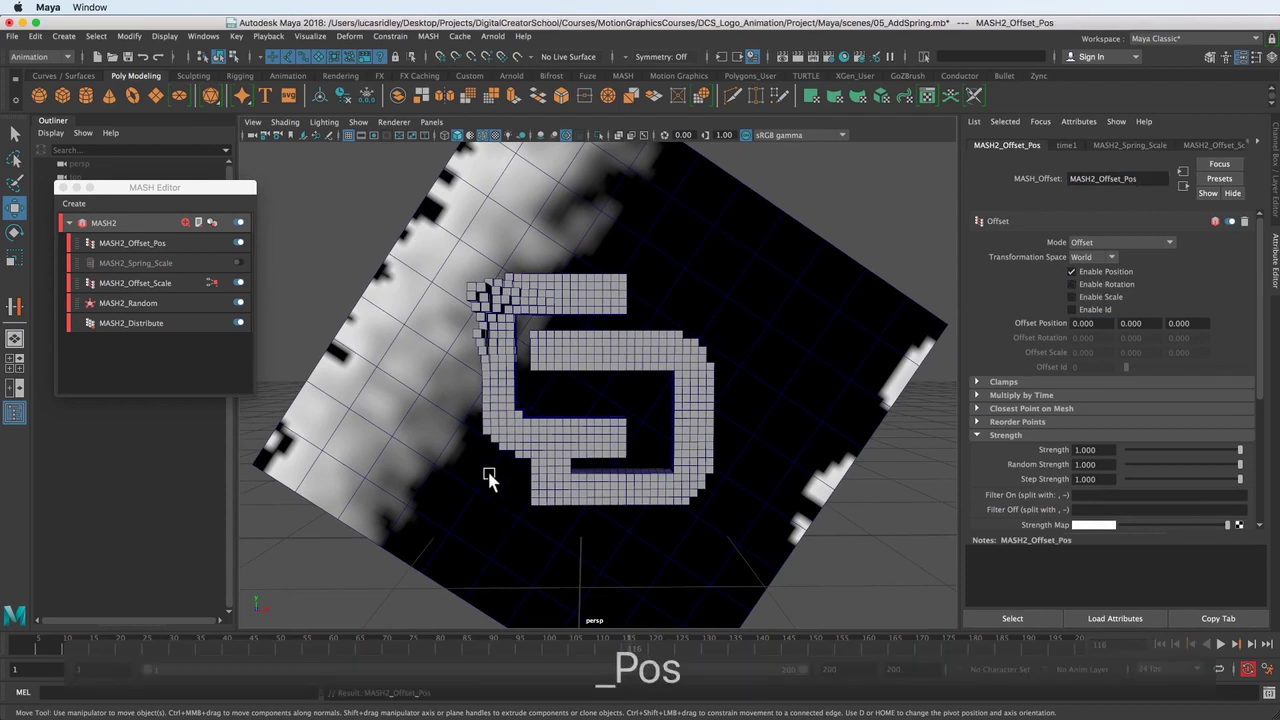
click(135, 248)
mouse_move(596, 462)
alt+mouse_down()
mouse_move(603, 445)
mouse_move(540, 453)
mouse_move(614, 457)
alt+mouse_up()
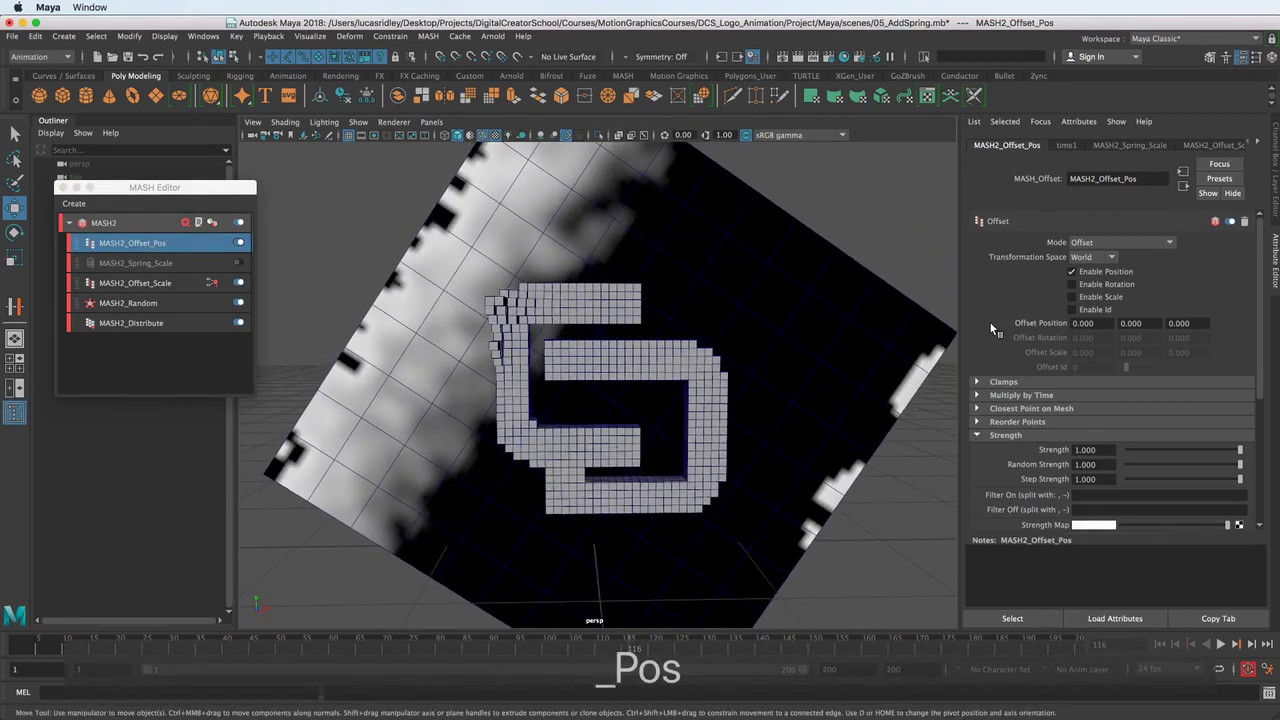
alt+drag(735, 458, 349, 580)
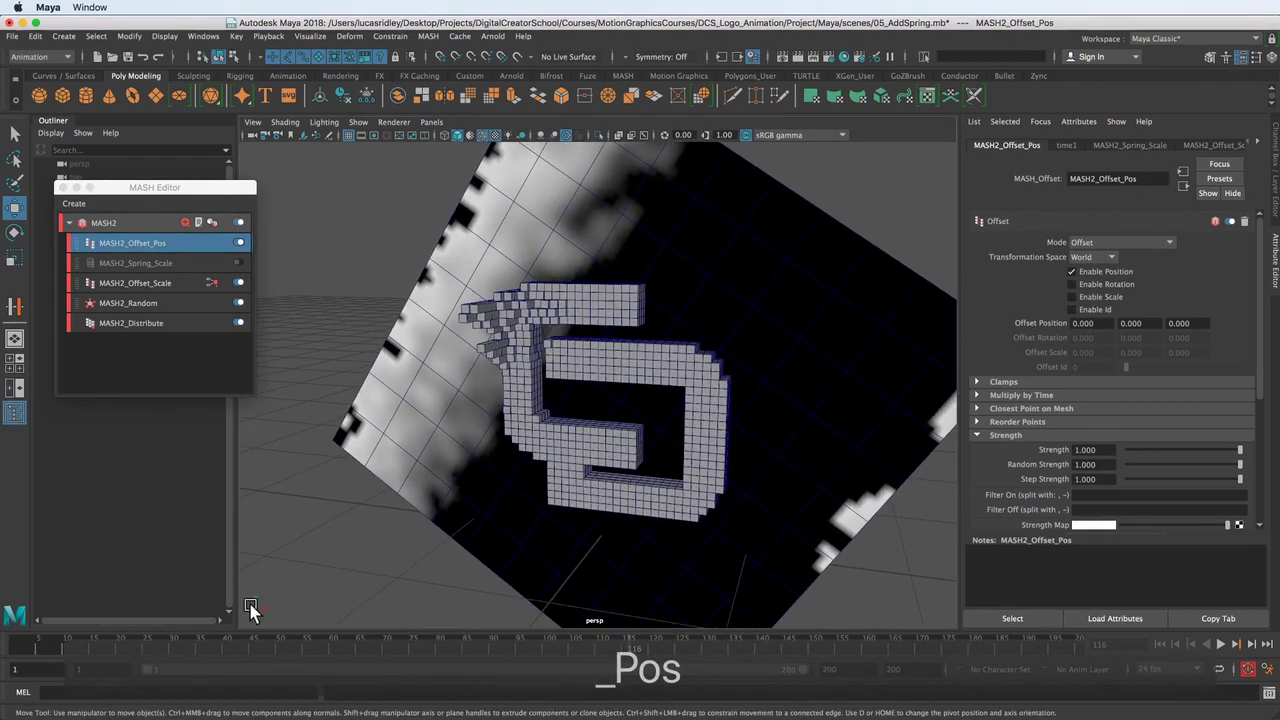
Set the X offset position of MASH2_Offset_Pos to -4.
alt+drag(331, 422, 326, 560)
alt+drag(760, 485, 491, 434)
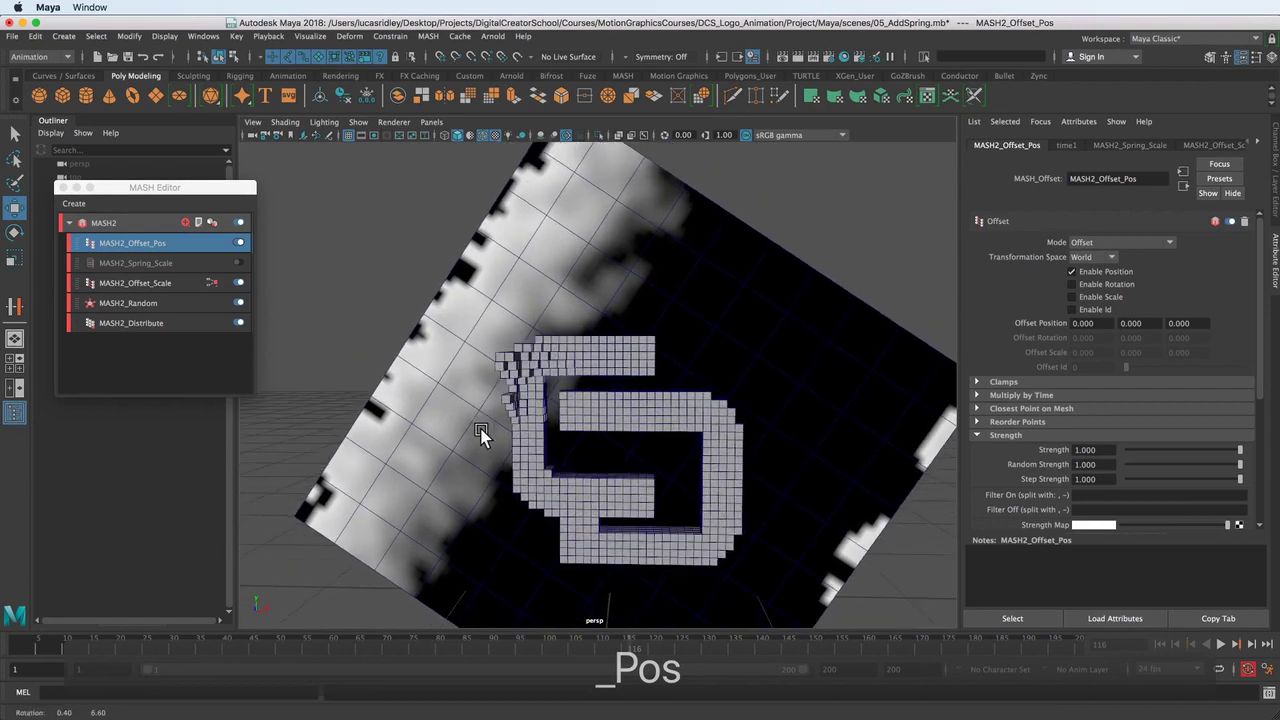
alt+drag(432, 568, 414, 420)
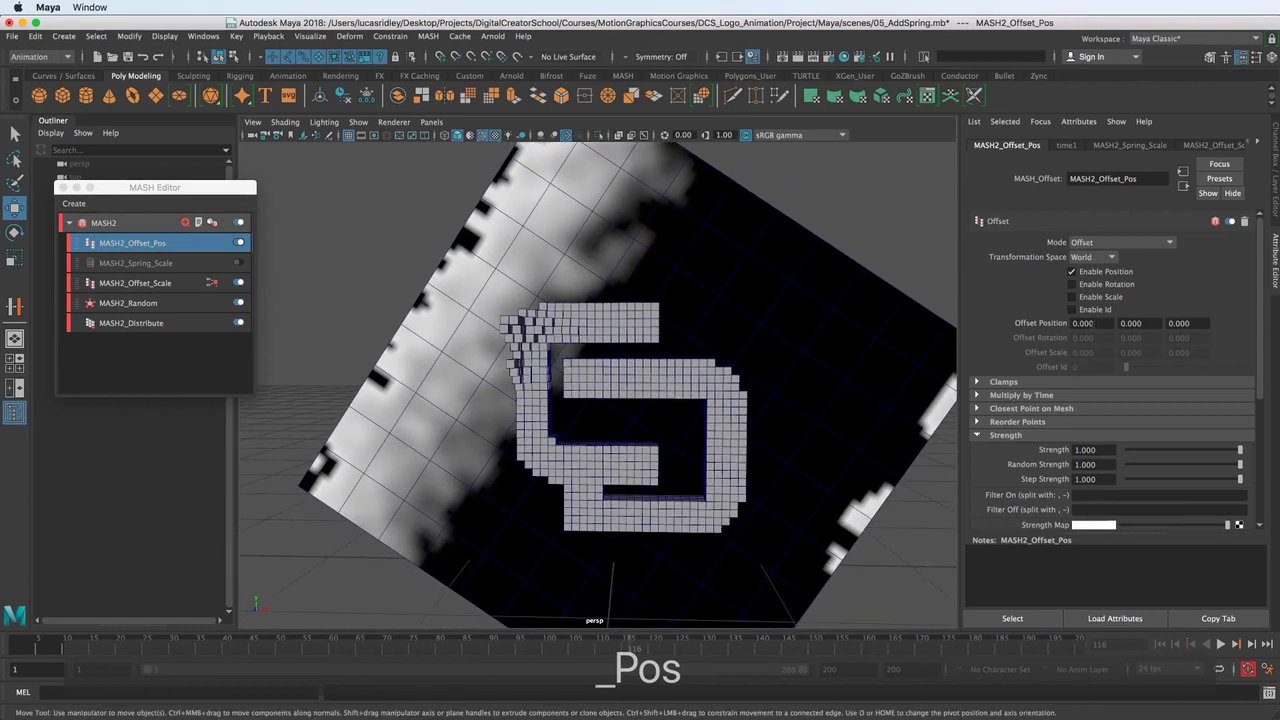
double_click(1087, 323)
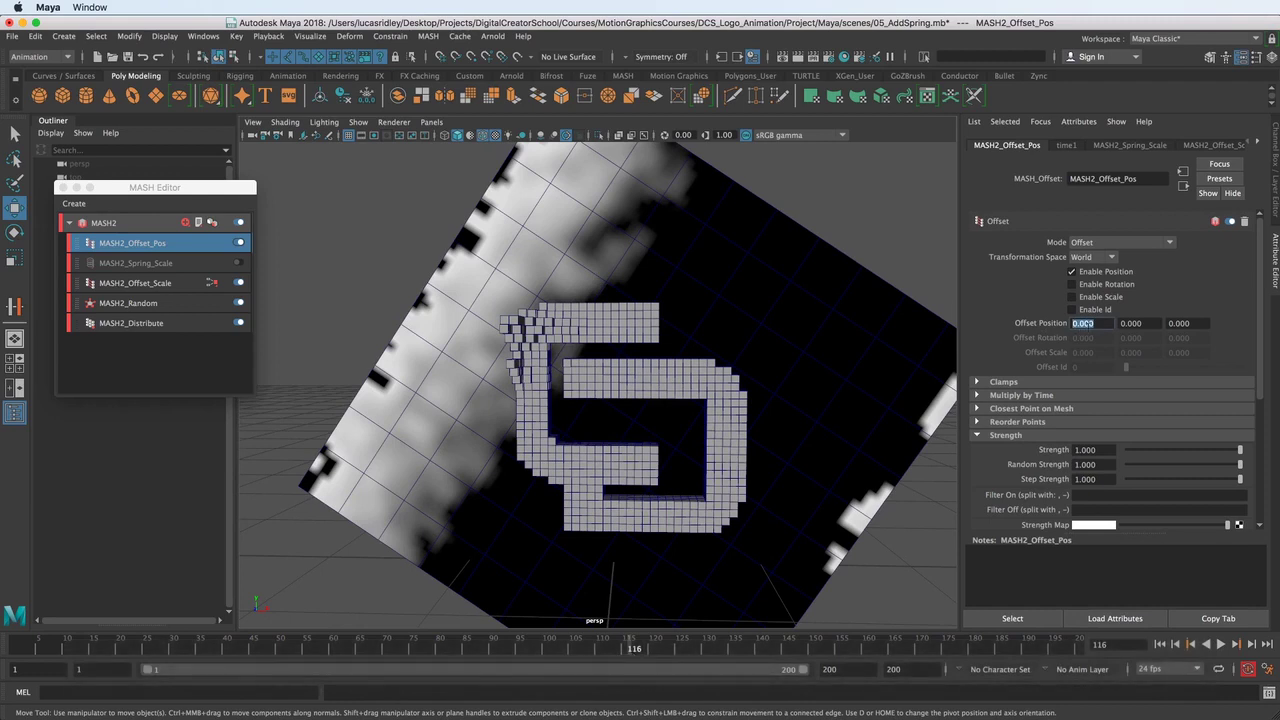
text(-)
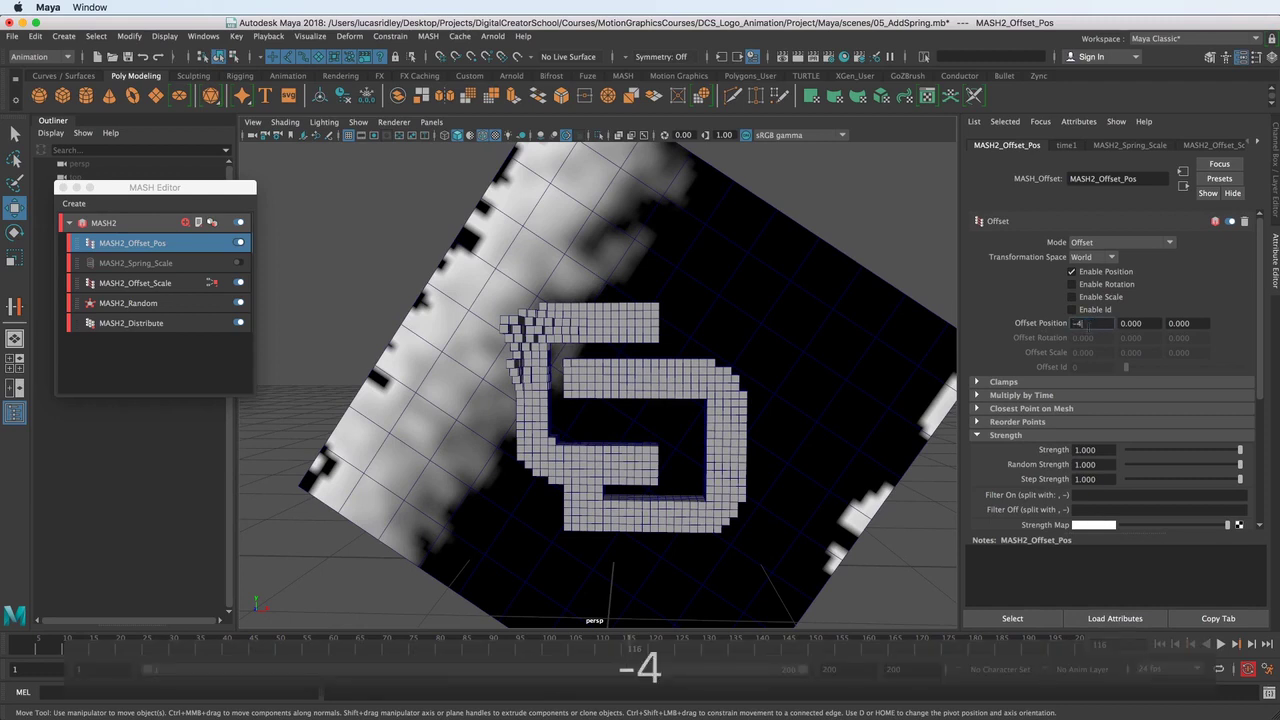
text(4)
key(Return)
Try -4 as the Y offset position of MASH2_Offset_Pos, and settle on 4.
drag(1149, 323, 1119, 323)
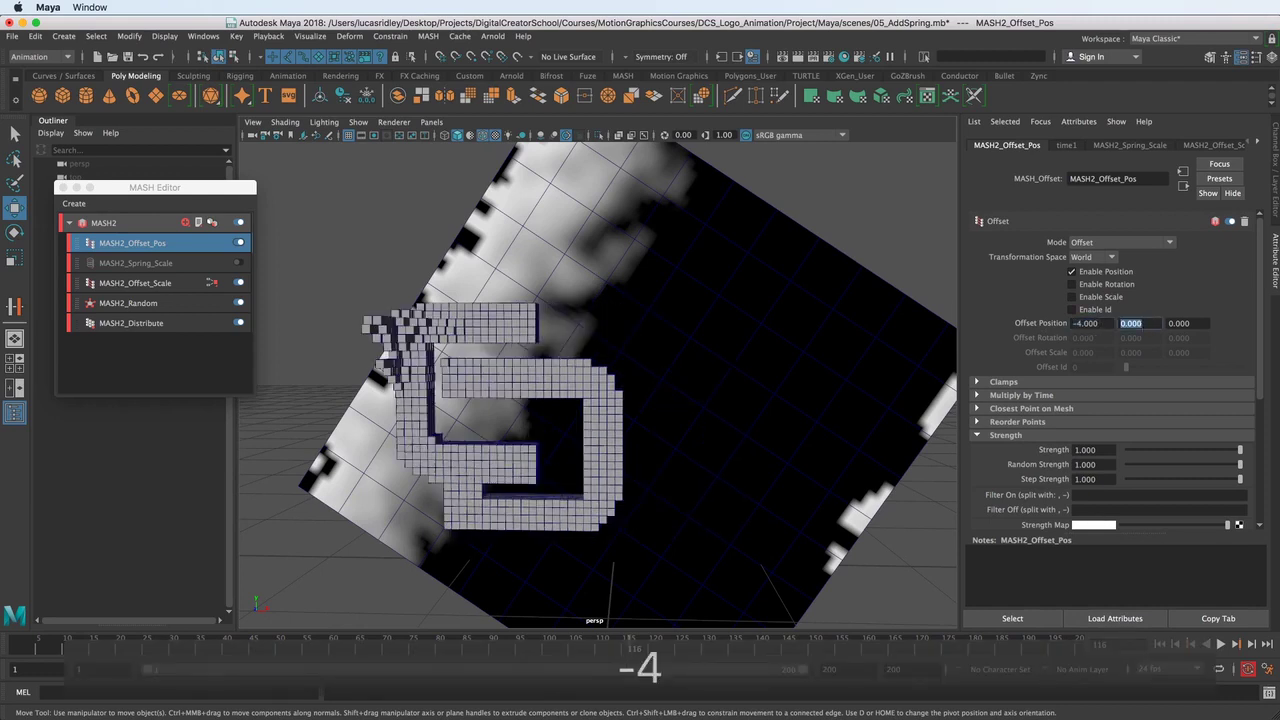
text(-4)
key(Return)
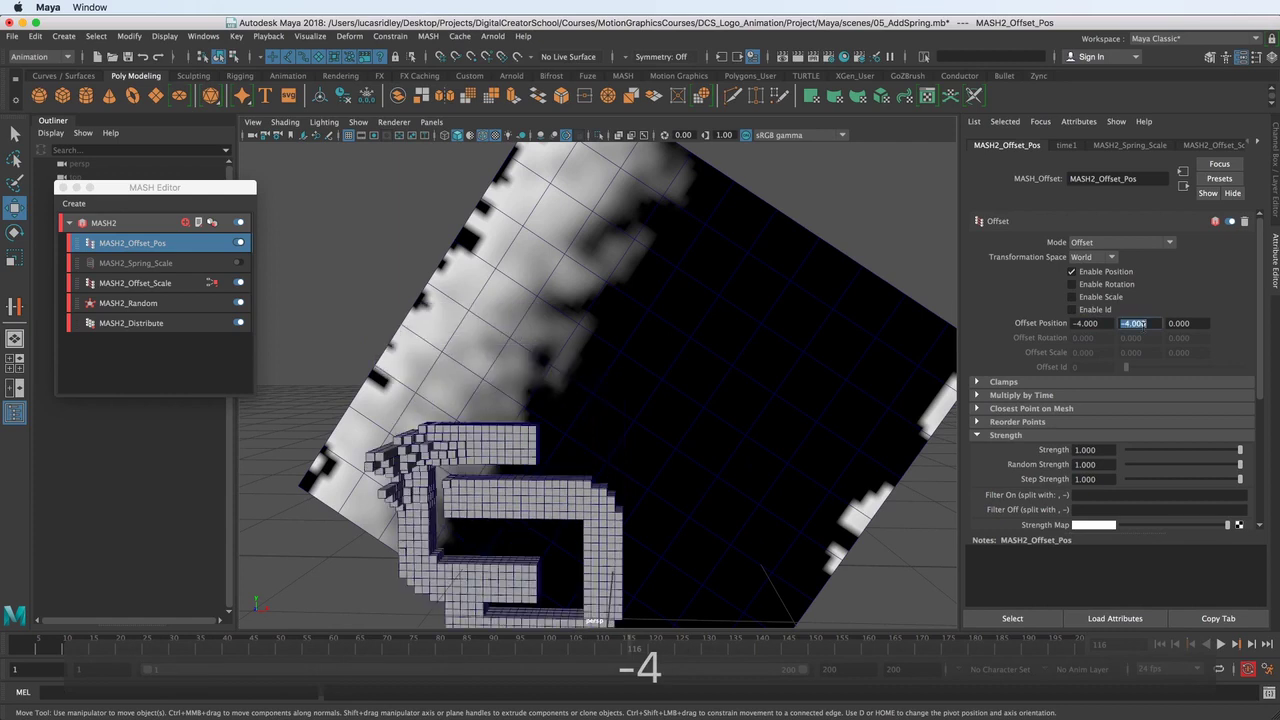
text(4)
key(Return)
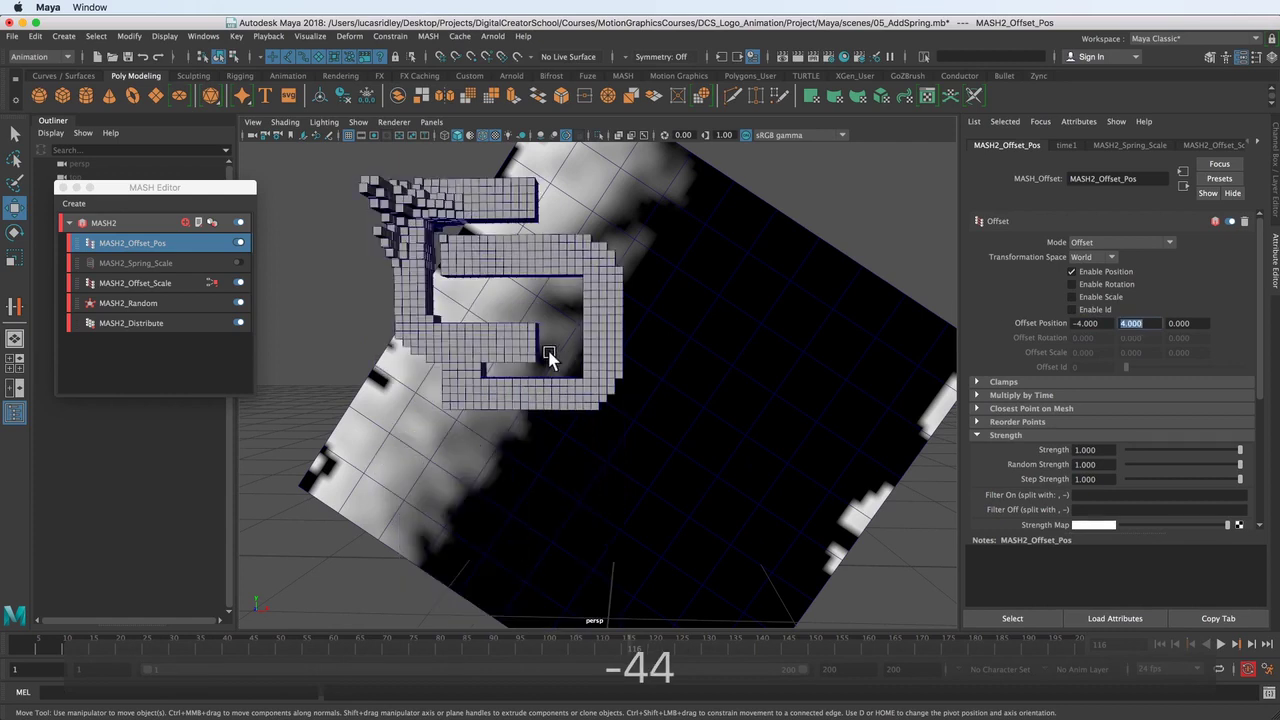
Examine the offset cubes from several angles and switch MASH2_Offset_Pos off and on to compare its effect.
mouse_move(549, 358)
alt+mouse_down()
mouse_move(587, 361)
mouse_move(544, 381)
alt+mouse_up()
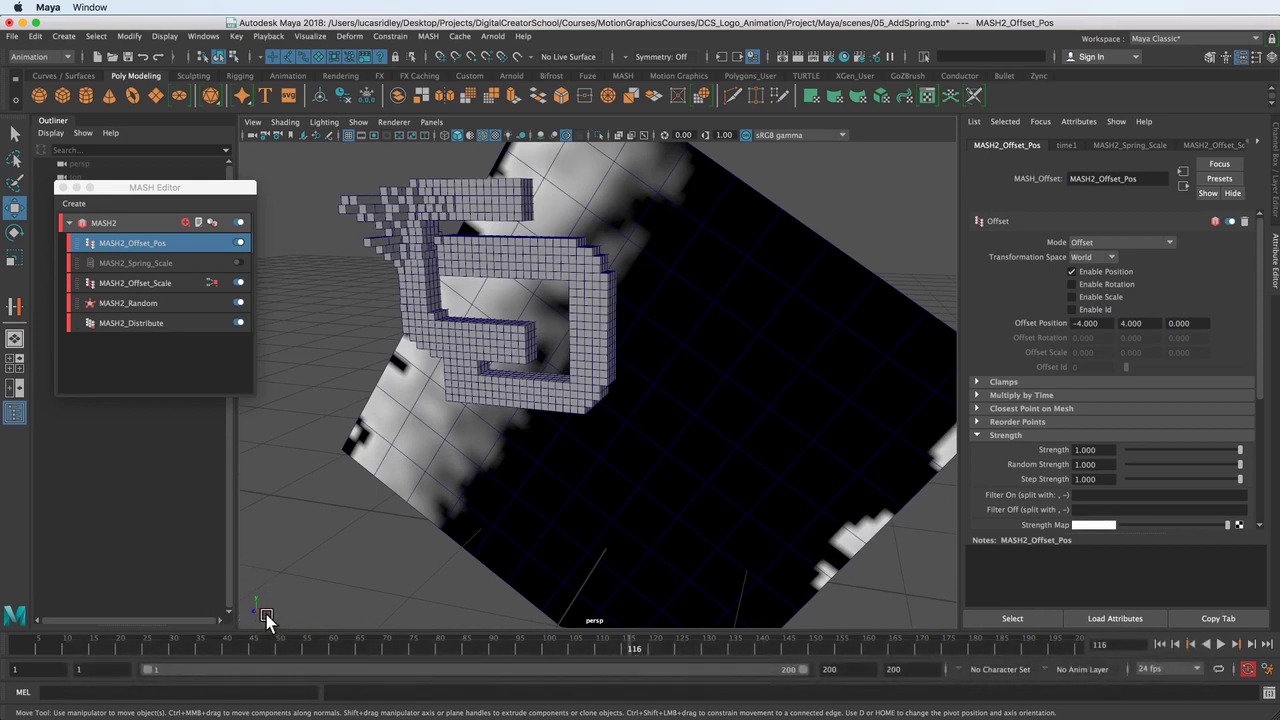
alt+drag(288, 617, 260, 608)
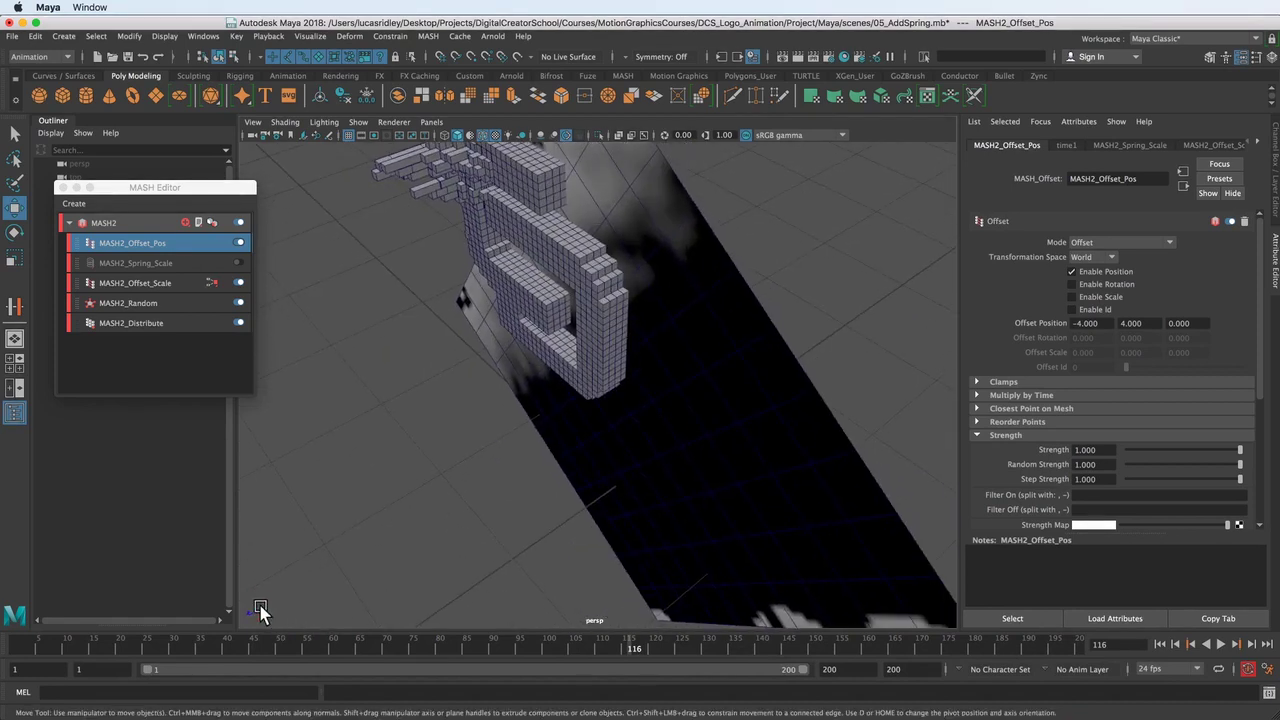
alt+drag(436, 530, 630, 470)
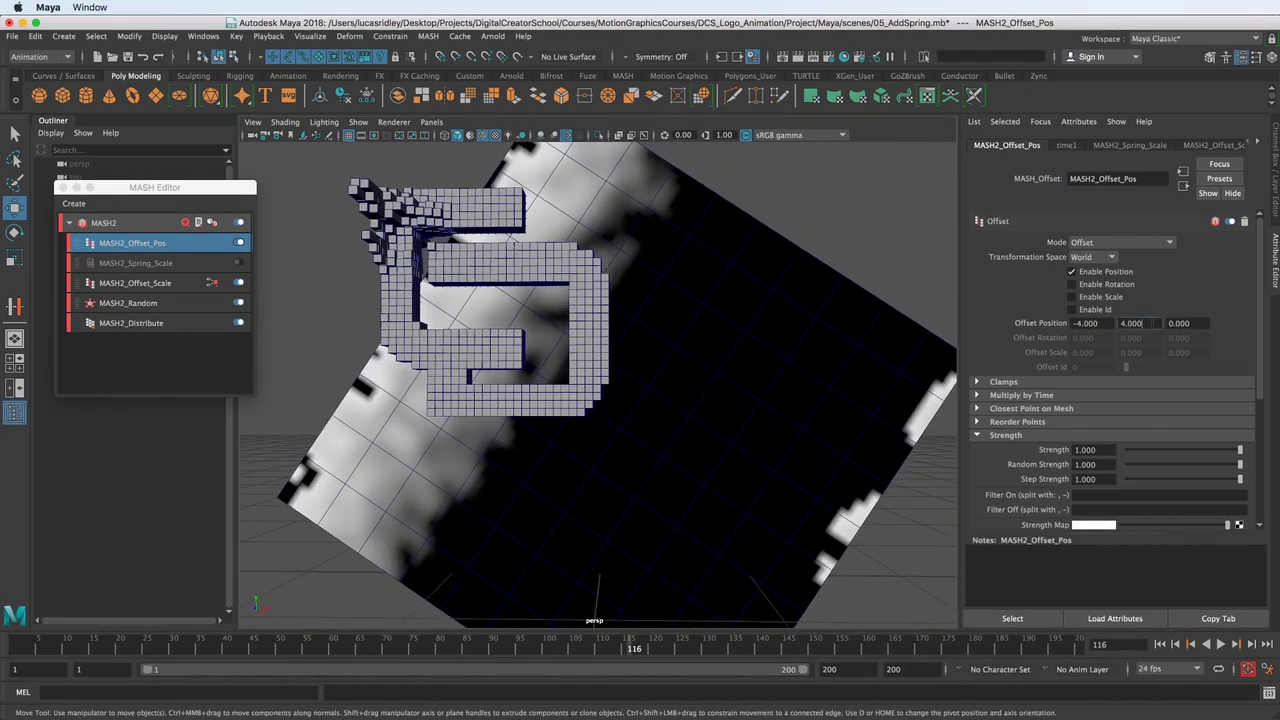
key(shift+Tab)
alt+drag(582, 468, 680, 409)
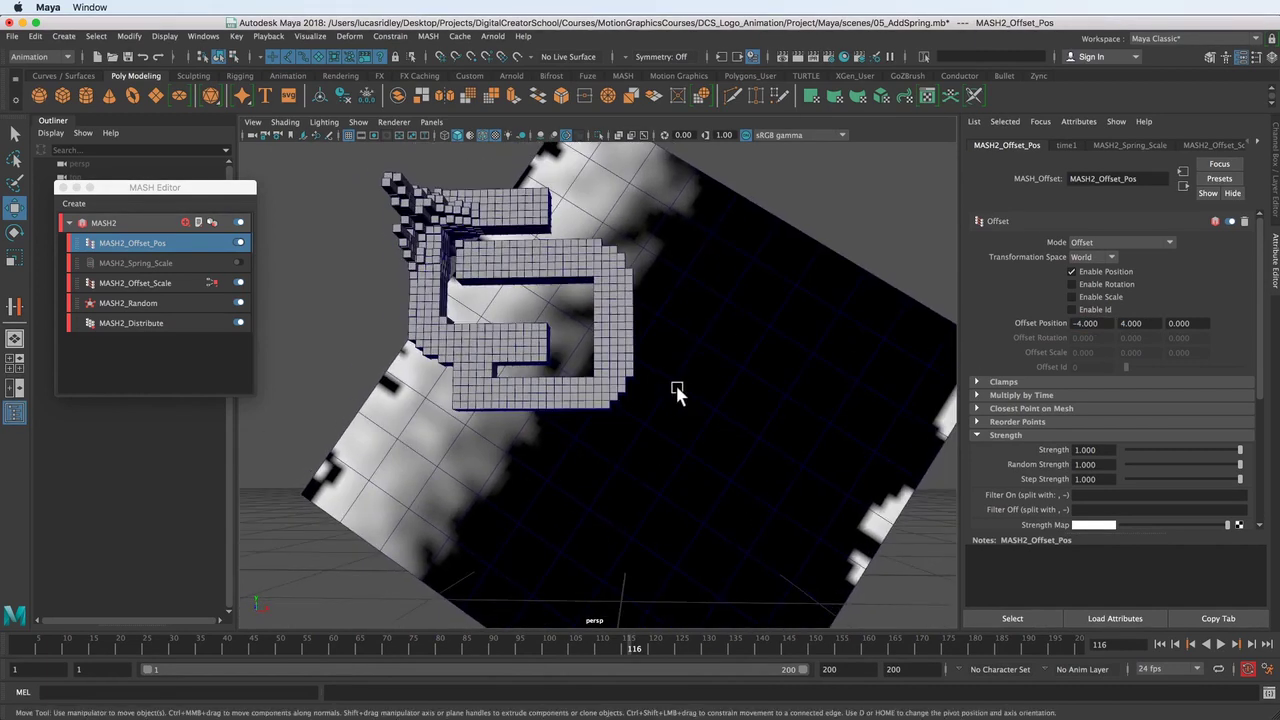
alt+drag(645, 370, 598, 365)
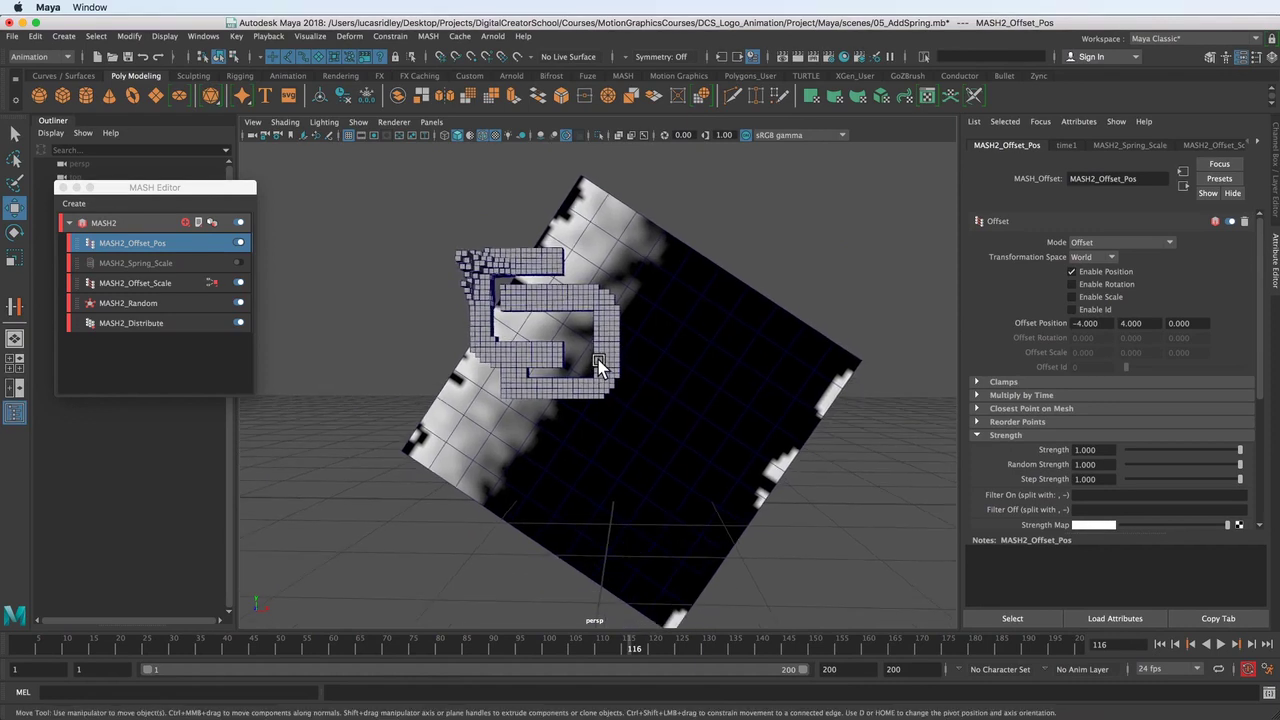
click(240, 244)
click(240, 244)
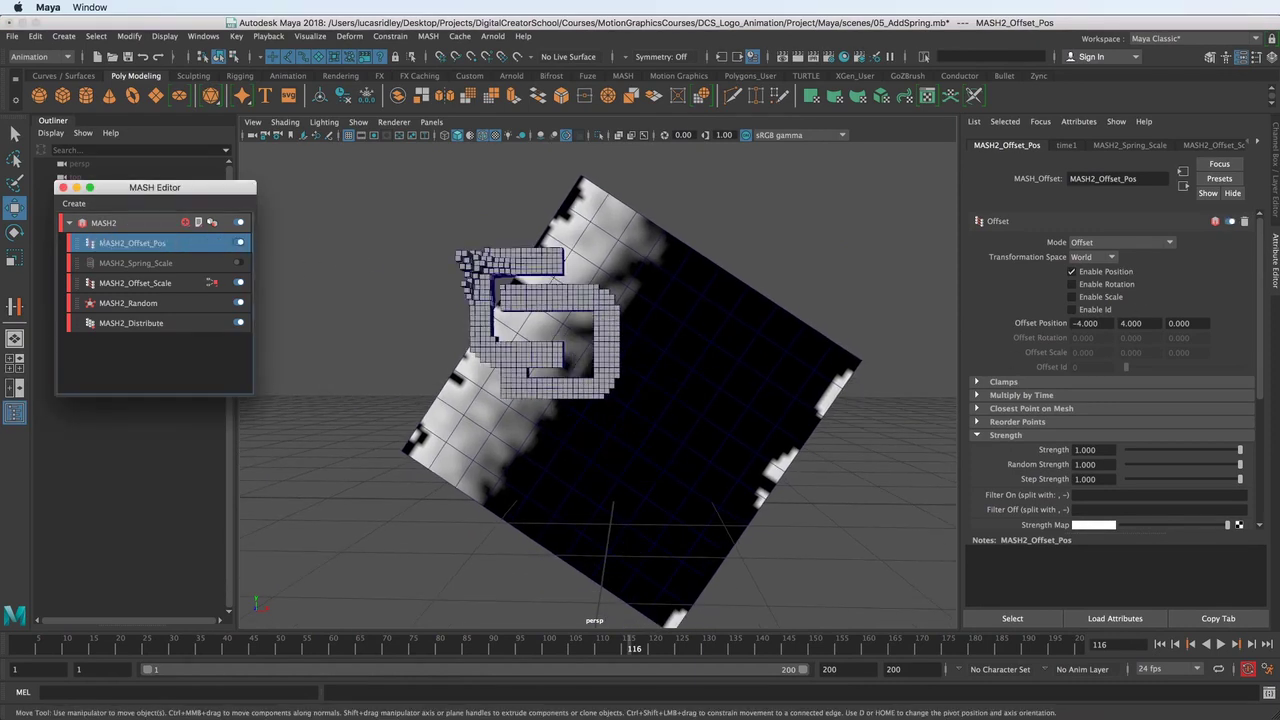
Create a falloff object for MASH2_Offset_Pos and move it beyond the logo's upper-left corner, to about X -8.8, Y 13.7.
scroll(1033, 357, down, 5)
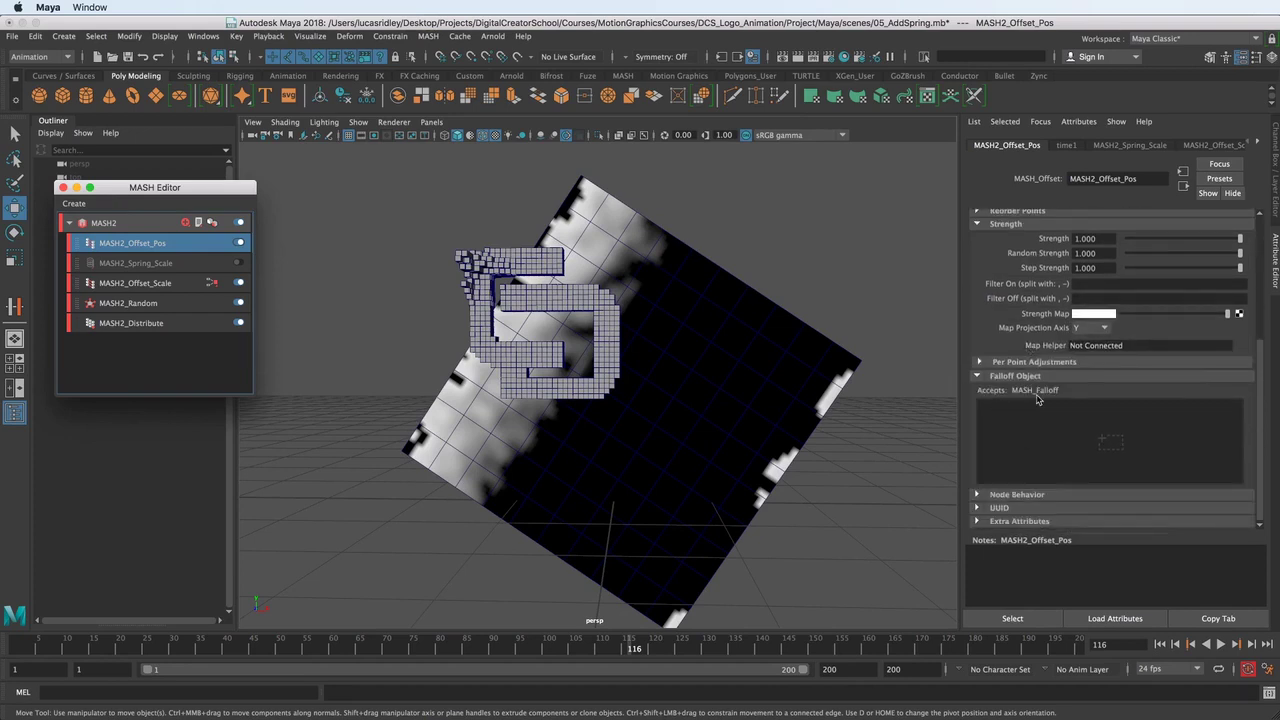
right_click(1034, 430)
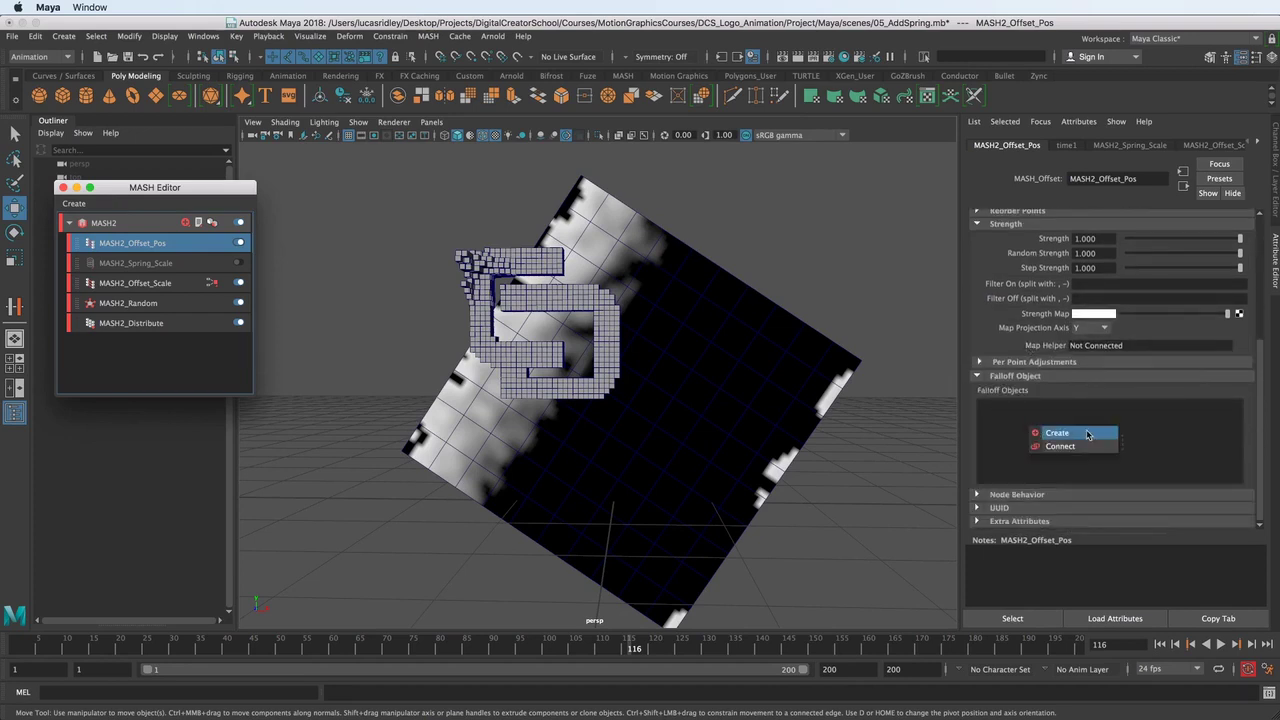
click(1088, 434)
drag(619, 503, 447, 238)
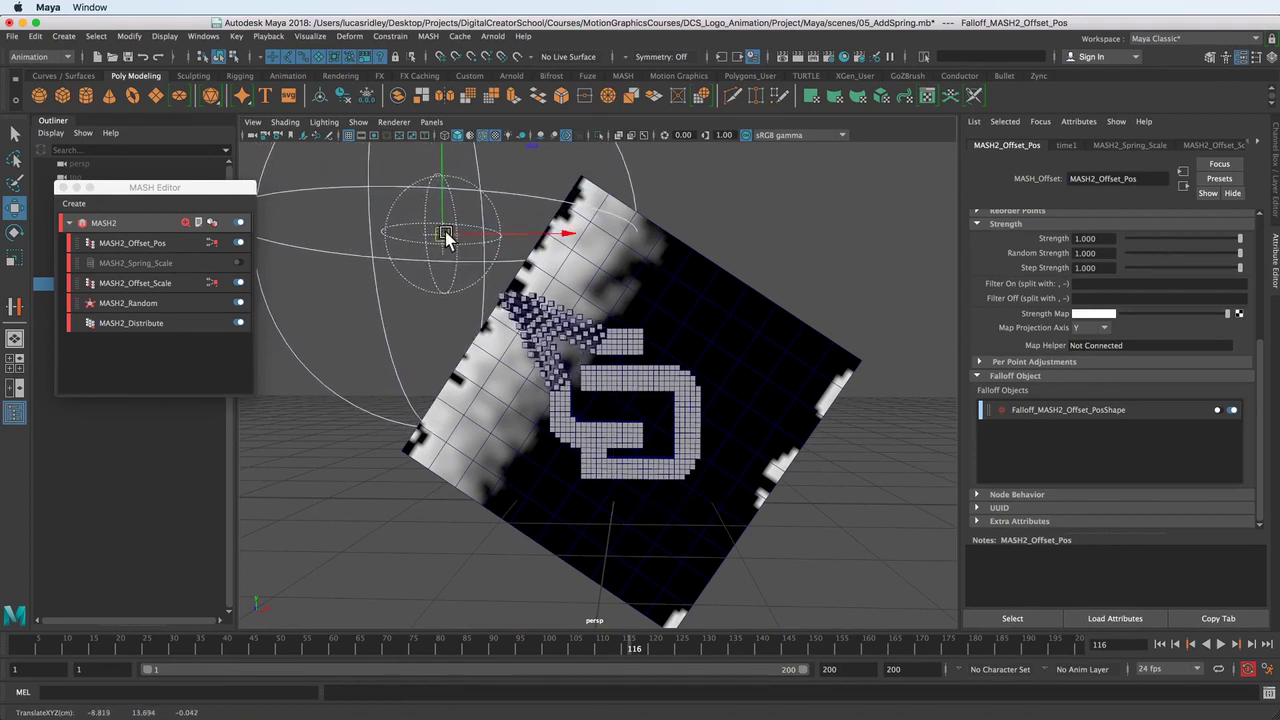
Try to reposition the falloff sphere from the front view and vertically from the side view.
alt+drag(525, 255, 522, 303)
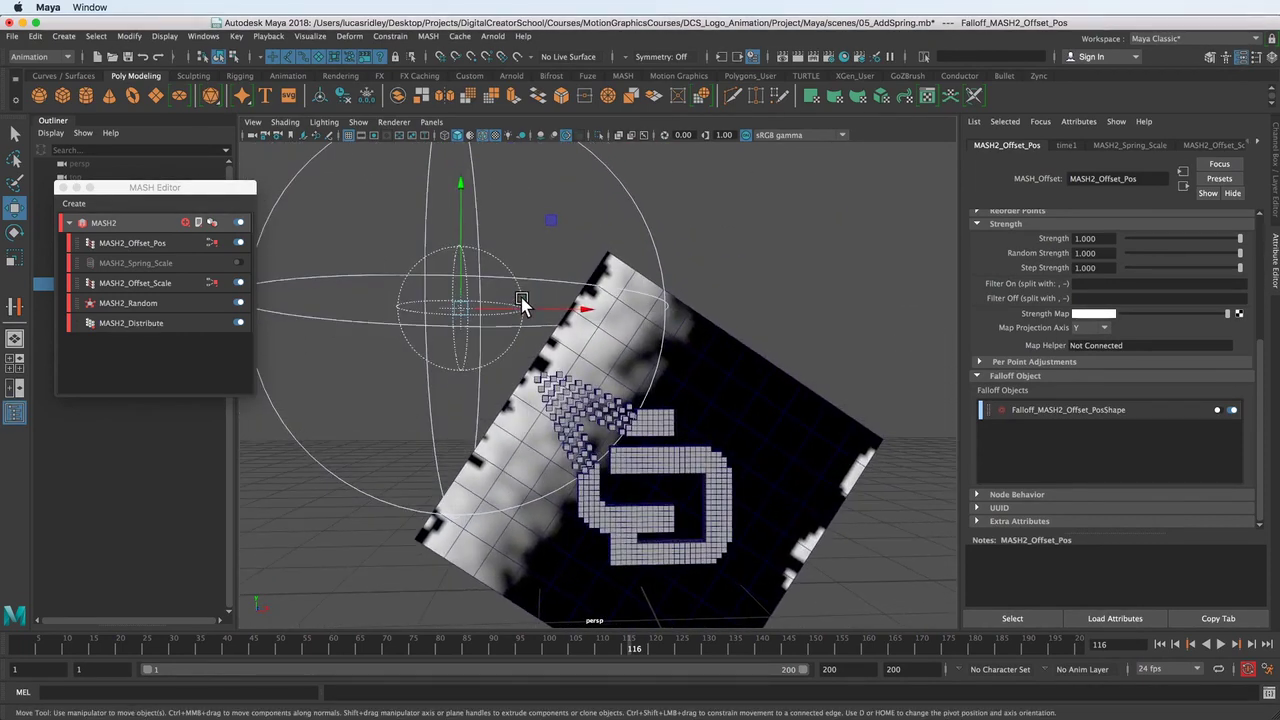
mouse_move(549, 228)
middle_down()
mouse_move(595, 267)
mouse_move(578, 258)
mouse_move(392, 423)
mouse_move(724, 155)
mouse_move(514, 360)
mouse_move(363, 183)
mouse_move(609, 257)
mouse_move(563, 215)
middle_up()
alt+drag(563, 204, 449, 252)
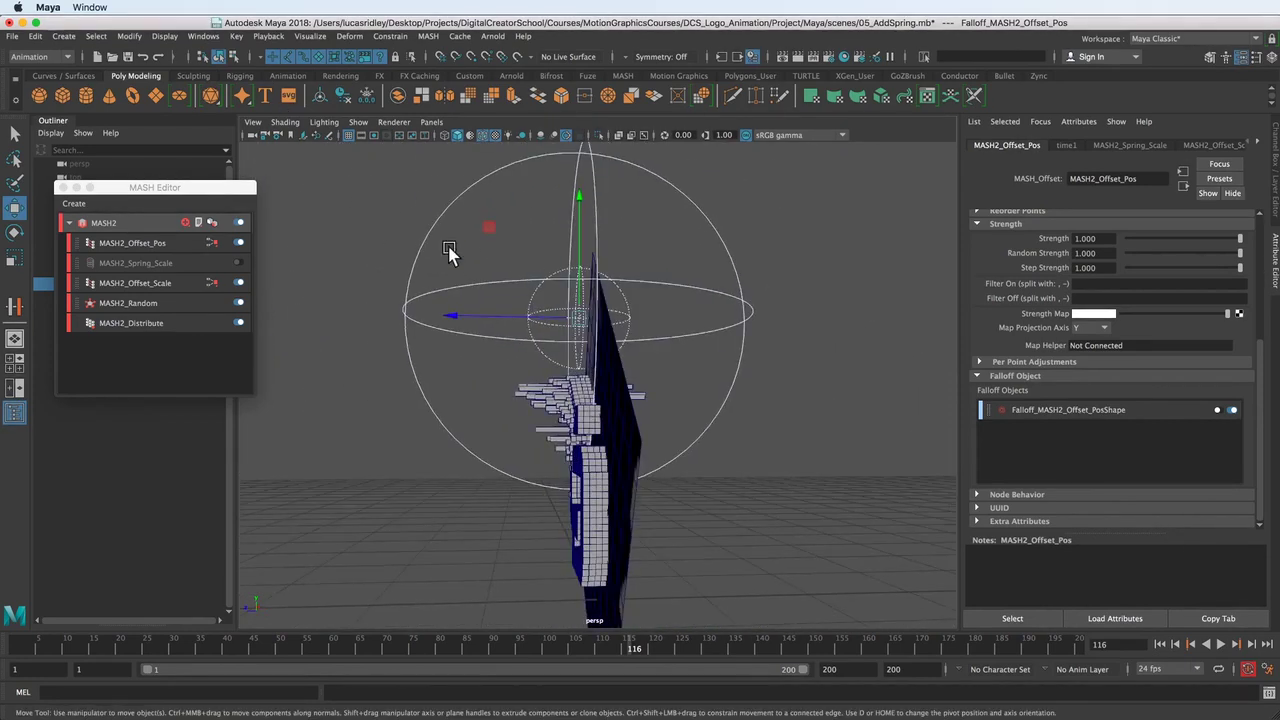
middle_drag(485, 228, 487, 342)
Undo the last moves of the falloff sphere.
key(super+z)
key(super+z)
key(super+z)
key(super+z)
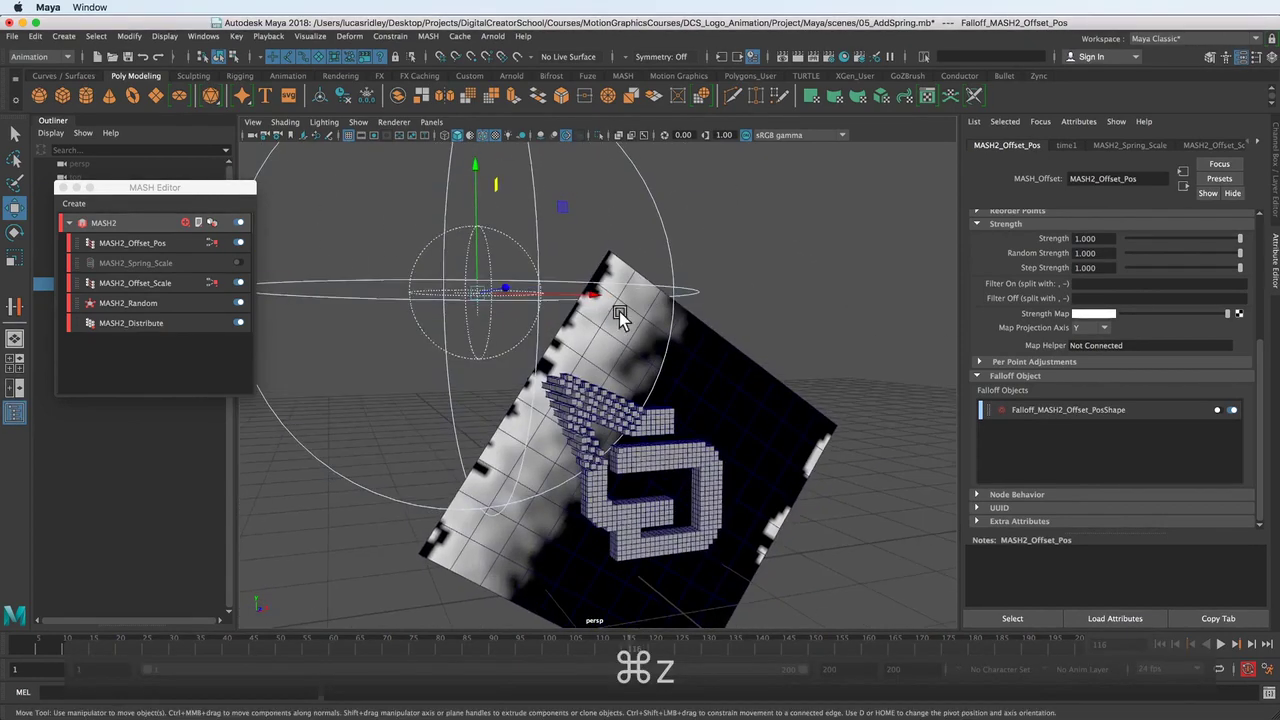
key(super+z)
key(super+z)
key(super+z)
key(super+z)
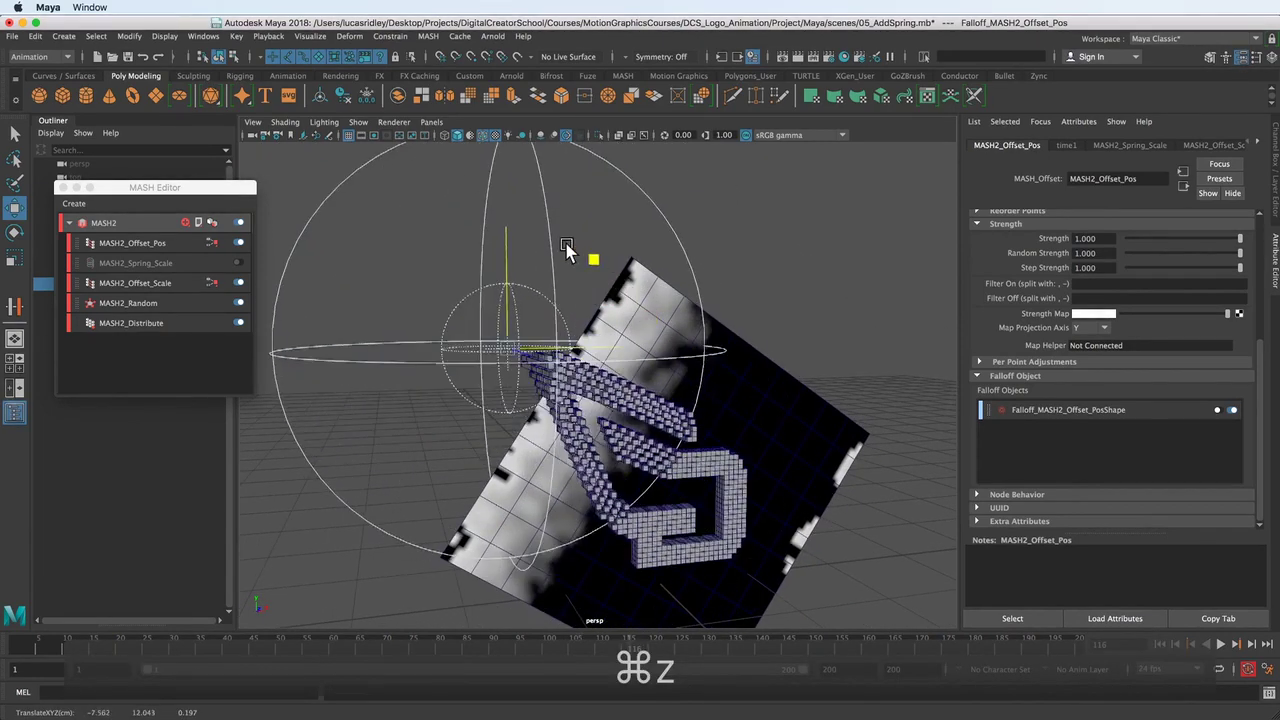
key(super+z)
key(super+z)
key(super+z)
key(super+z)
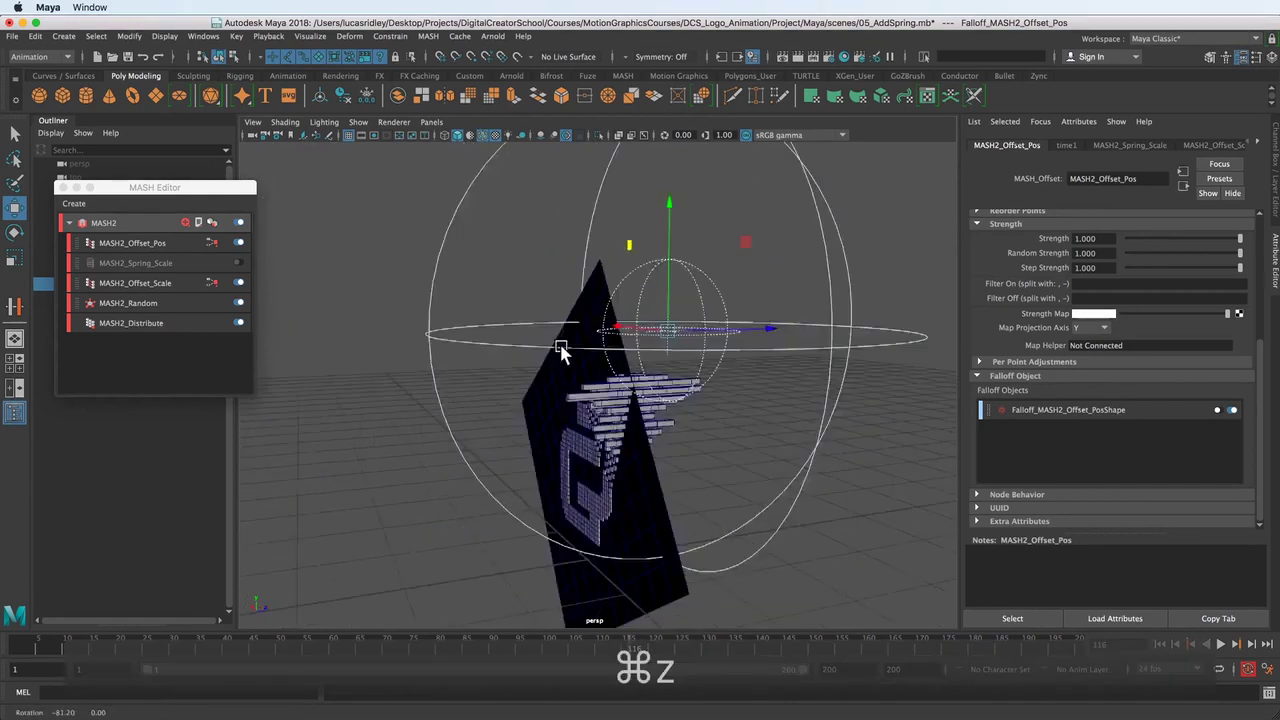
key(super+z)
key(super+z)
key(super+z)
key(super+z)
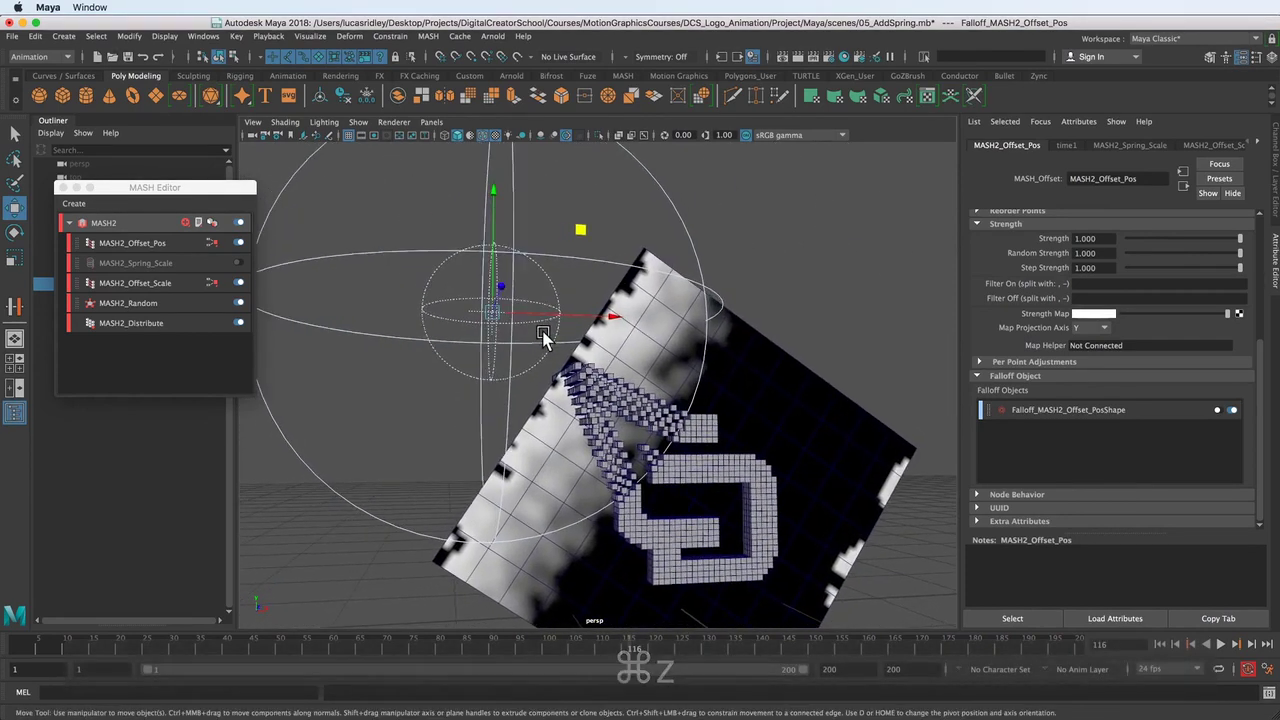
key(super+z)
Nudge the falloff sphere slightly up and to the right near the logo's upper-left corner.
mouse_move(570, 235)
middle_down()
mouse_move(534, 163)
mouse_move(582, 217)
middle_up()
drag(582, 212, 585, 209)
alt+middle_drag(607, 333, 595, 285)
alt+drag(595, 285, 606, 322)
Scrub to frame 85 and play a short stretch of the animation to examine the cubes close up.
drag(389, 652, 467, 652)
alt+middle_drag(560, 510, 574, 432)
alt+right_drag(574, 432, 655, 393)
alt+drag(655, 395, 641, 432)
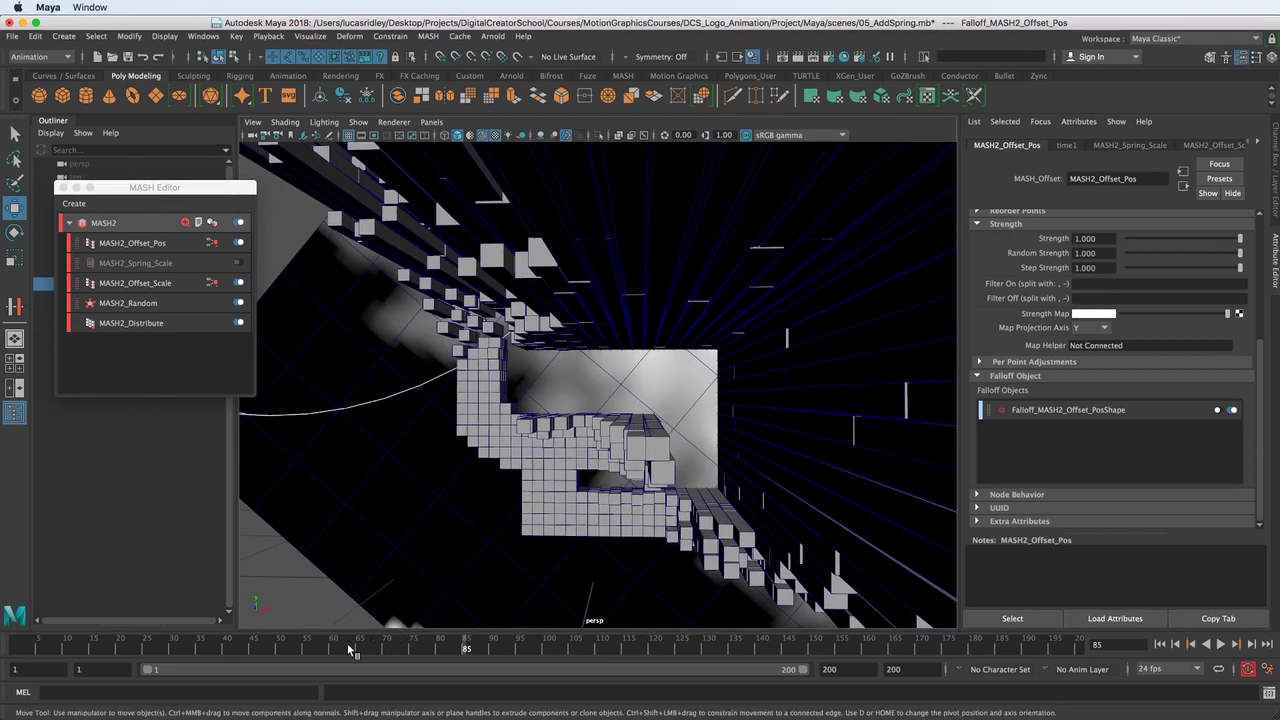
key(alt+v)
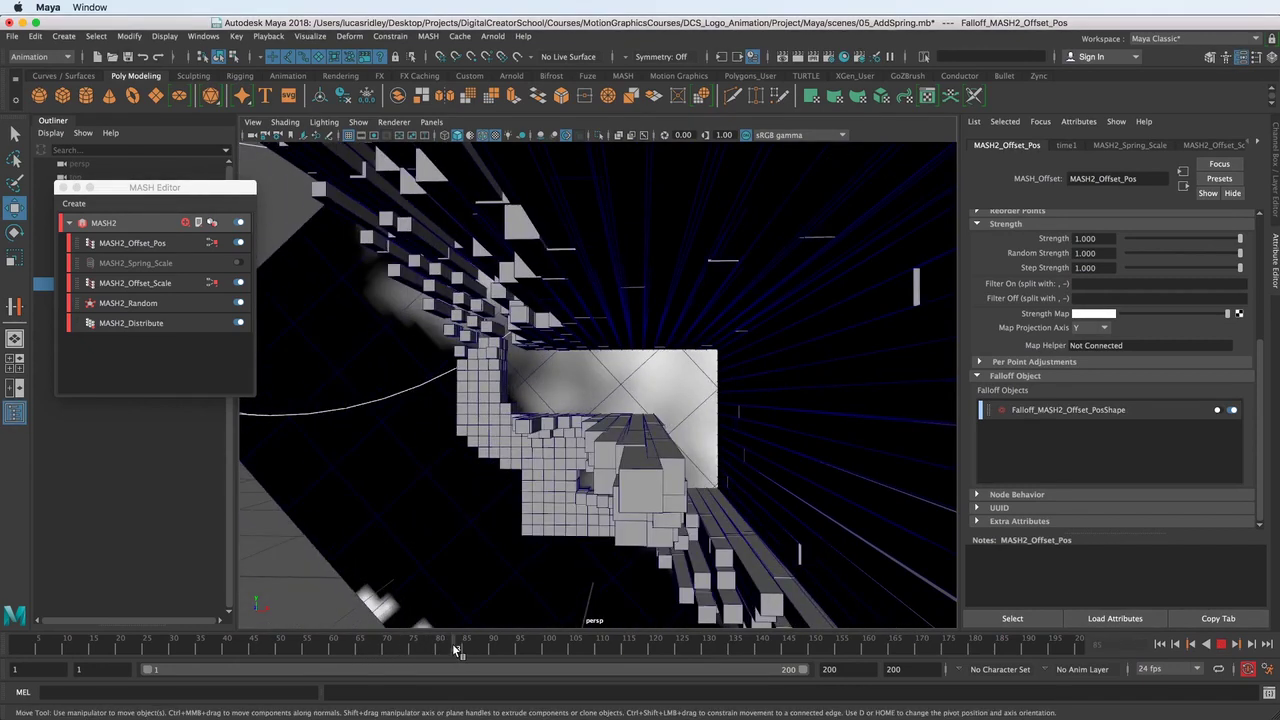
key(alt+v)
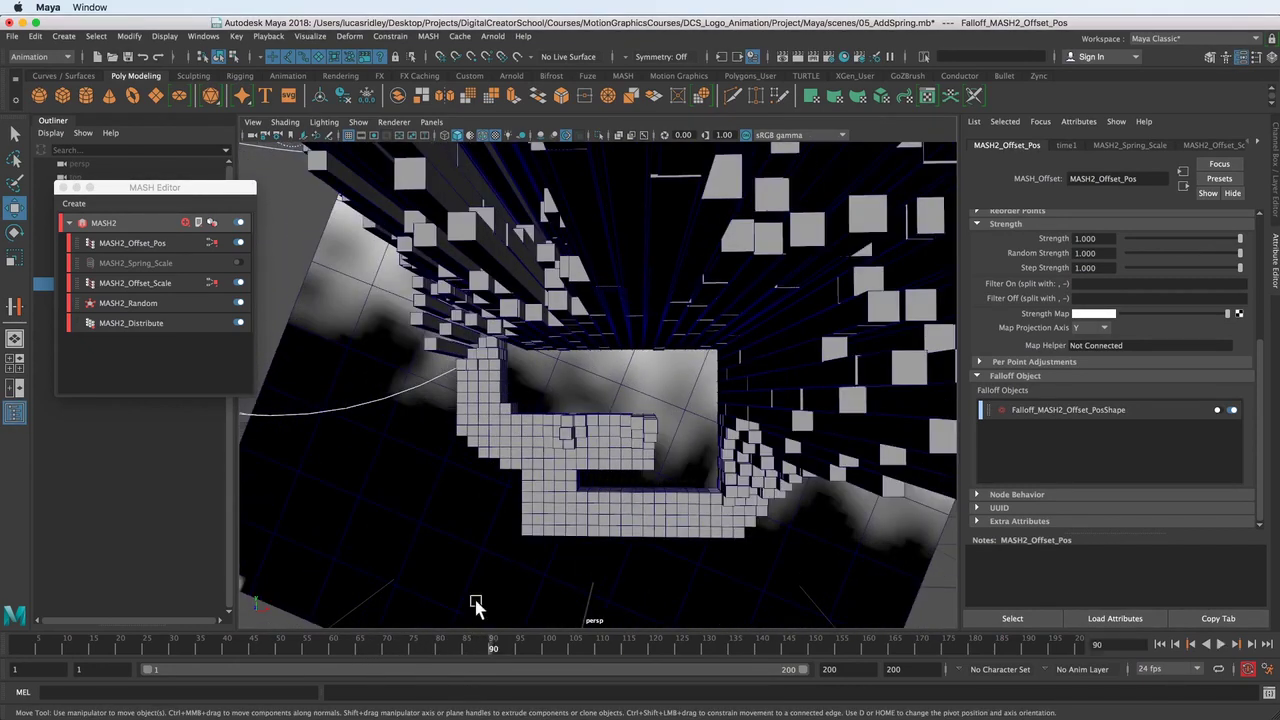
Raise the falloff sphere to about Y 14.94 and check the cubes at frame 113.
alt+drag(476, 606, 465, 285)
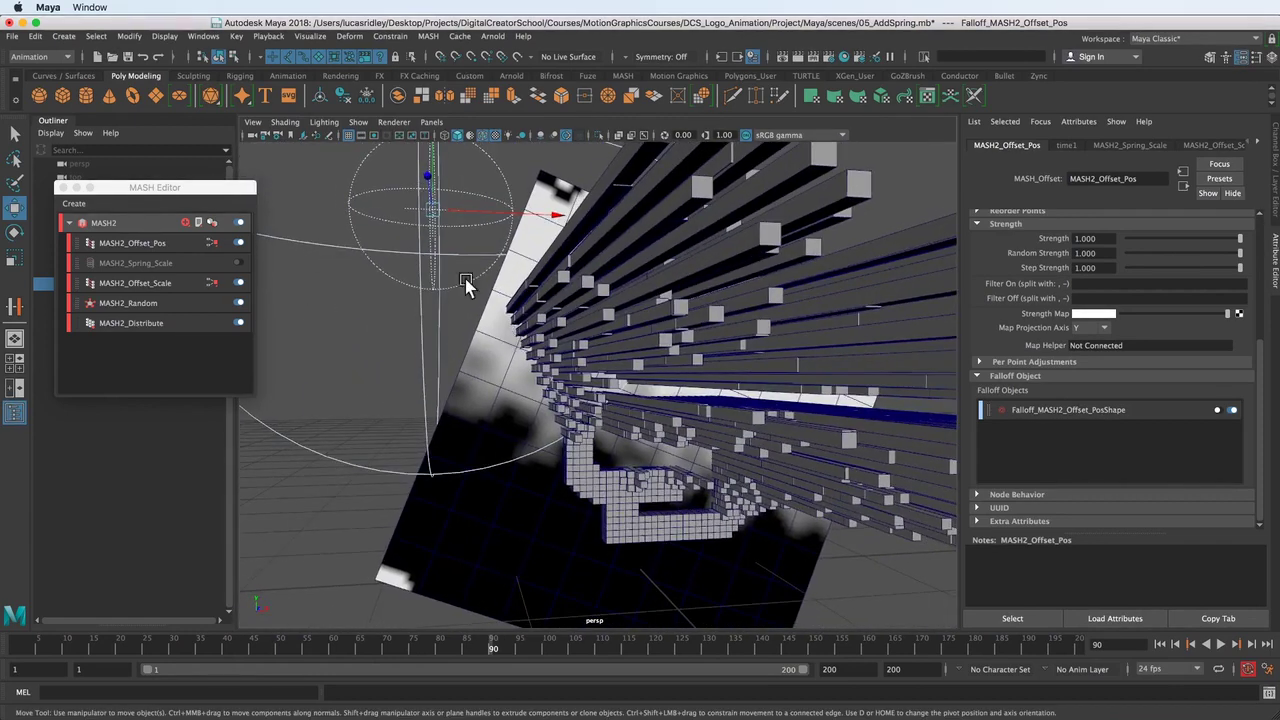
drag(434, 157, 431, 134)
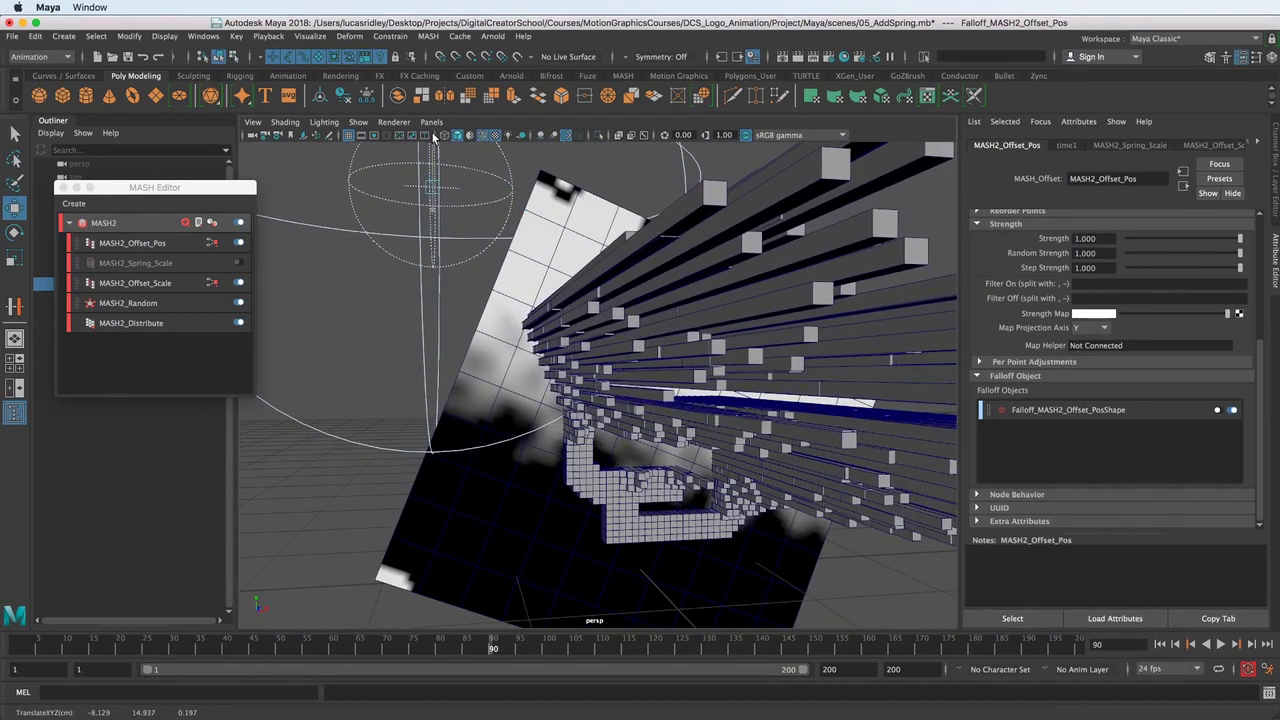
alt+drag(529, 389, 557, 488)
drag(499, 649, 530, 648)
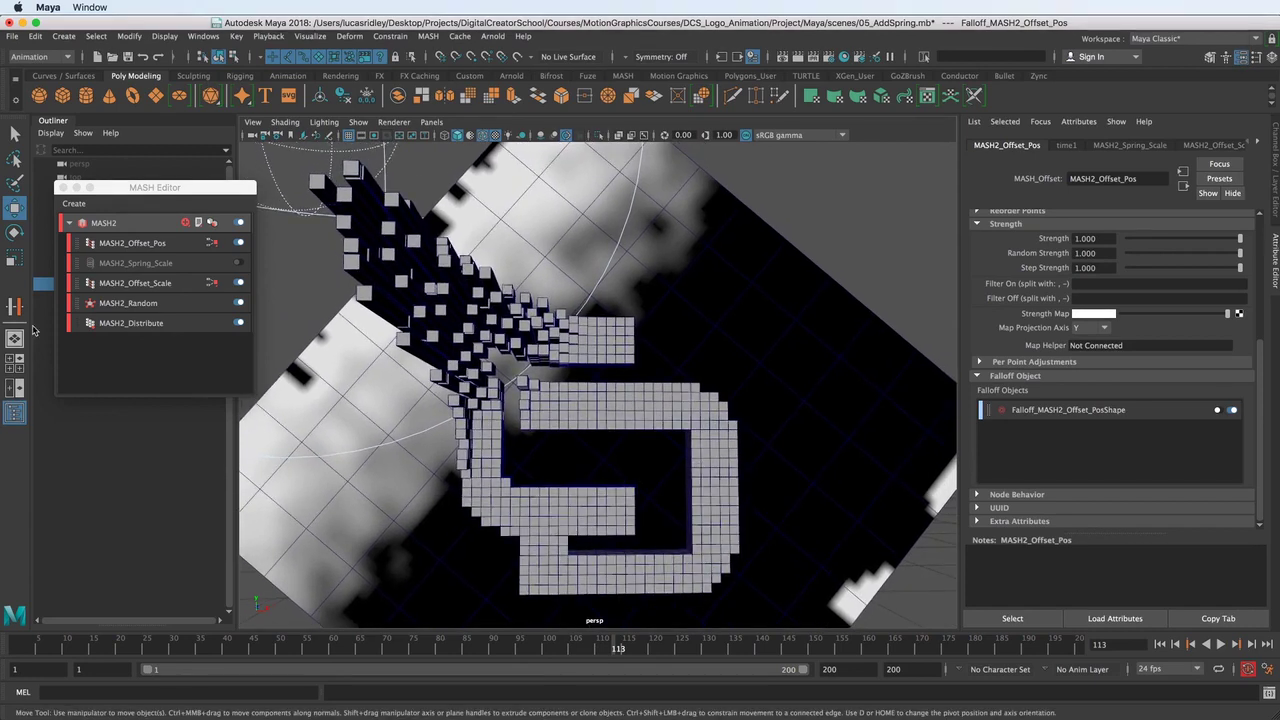
Move the MASH Editor clear of the Outliner list and review the attributes of the falloff and MASH2_Offset_Pos.
drag(162, 183, 150, 365)
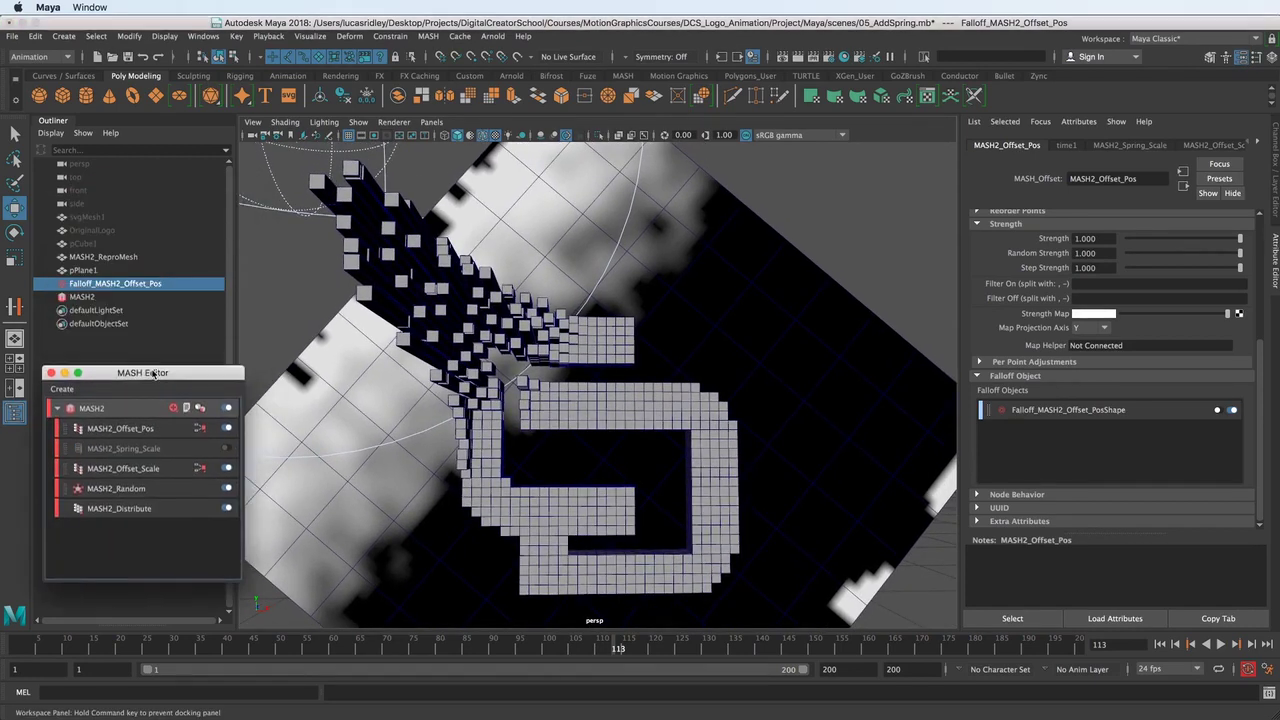
click(127, 285)
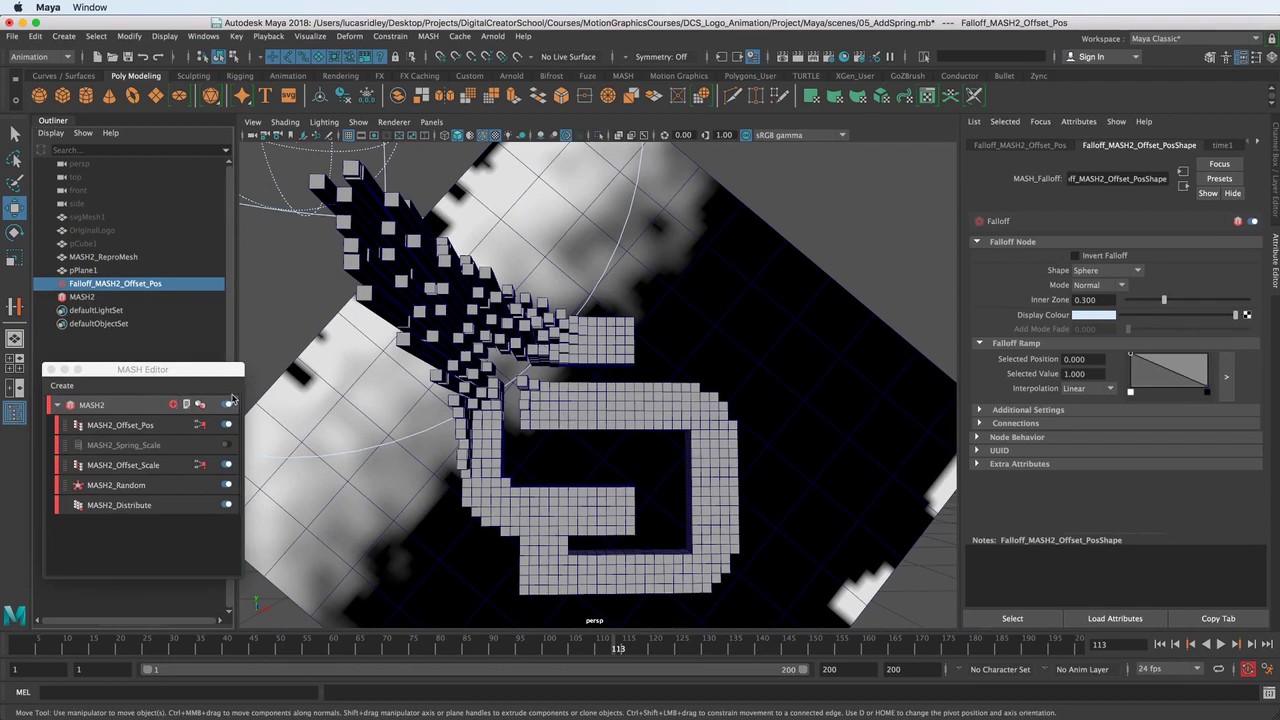
click(139, 427)
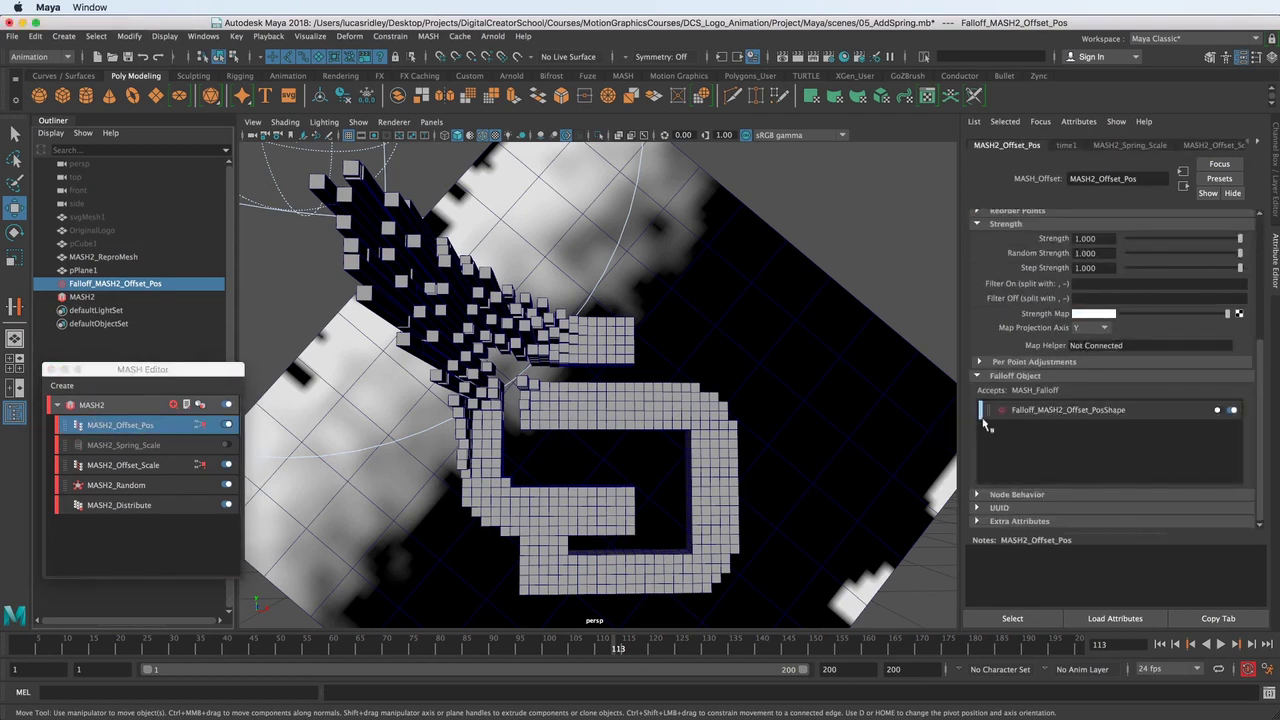
scroll(1035, 215, up, 5)
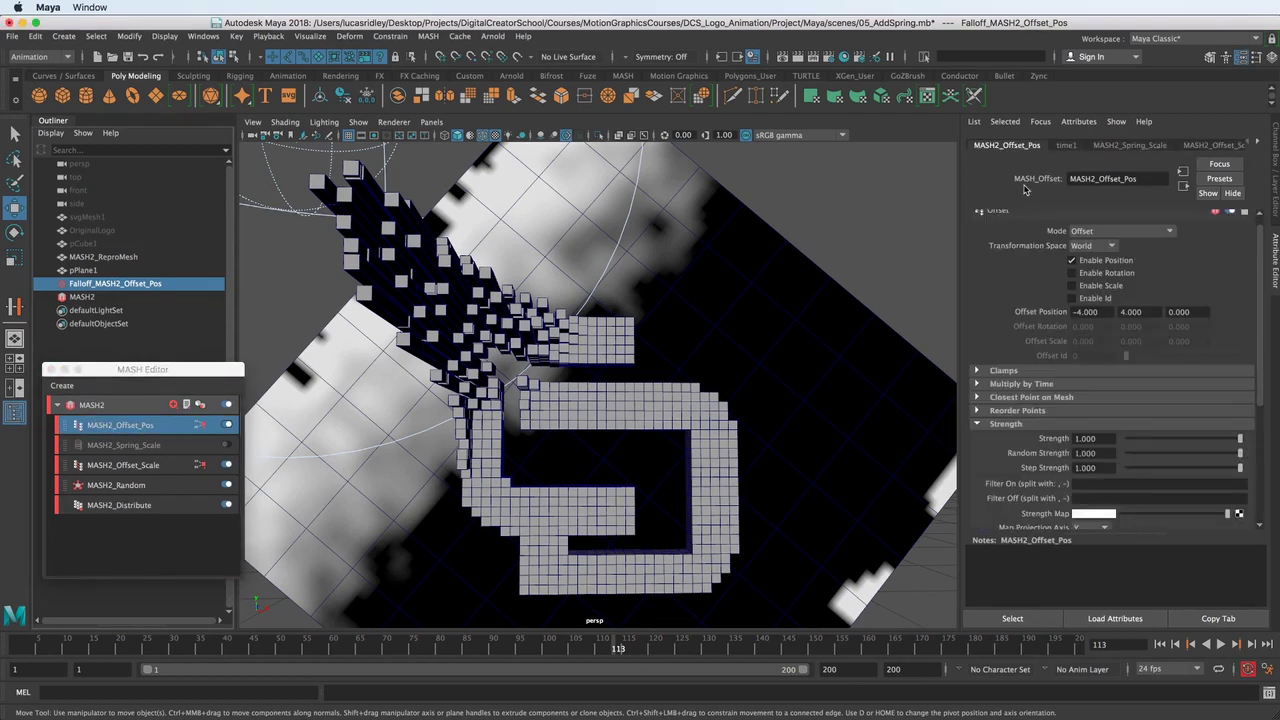
scroll(1035, 370, down, 5)
Open the falloff shape's attributes from MASH2_Offset_Pos, and select Falloff_MASH2_Offset_Pos to show its transform channels.
click(1075, 417)
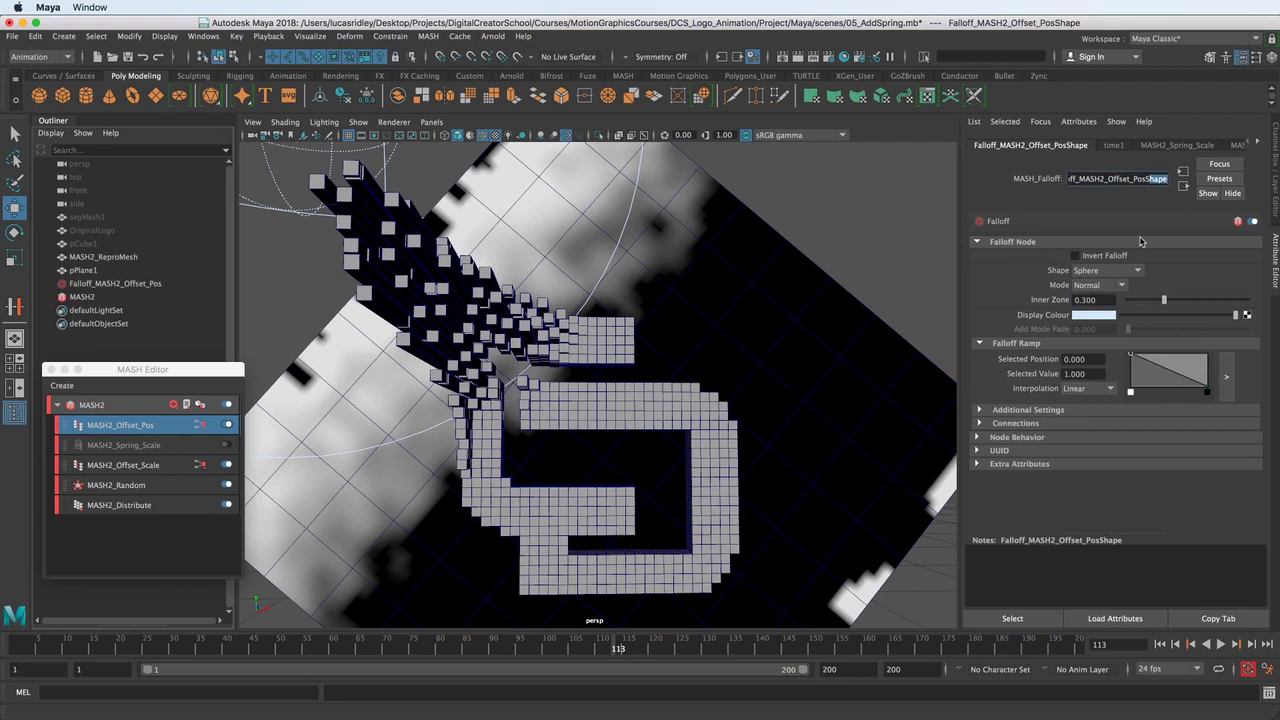
click(1271, 57)
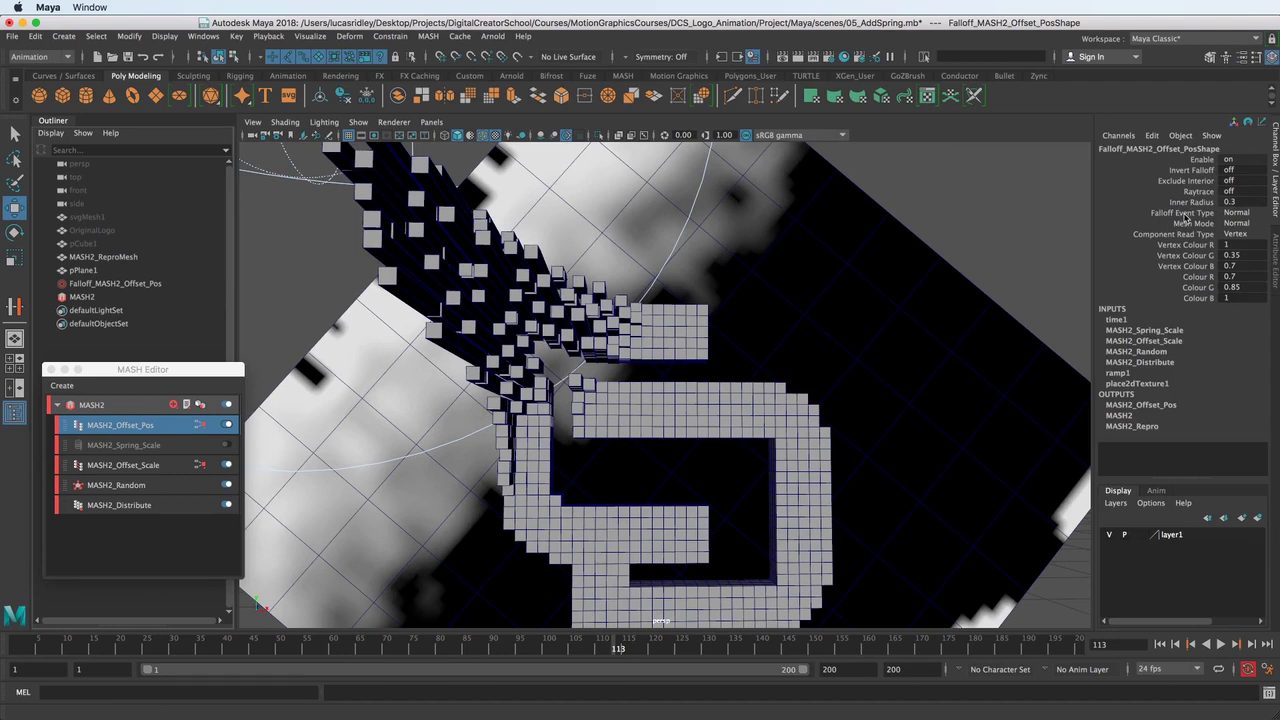
click(140, 287)
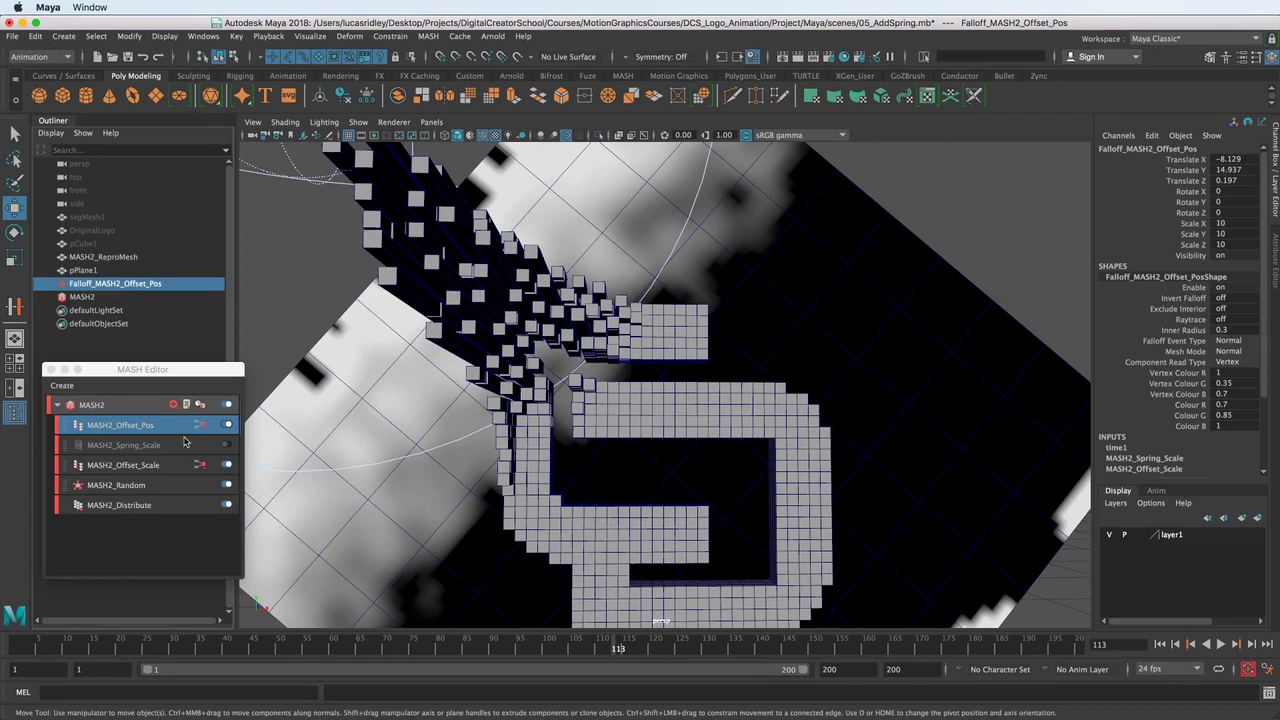
Review the falloff shape's attributes from MASH2_Offset_Pos and reselect Falloff_MASH2_Offset_Pos.
double_click(100, 426)
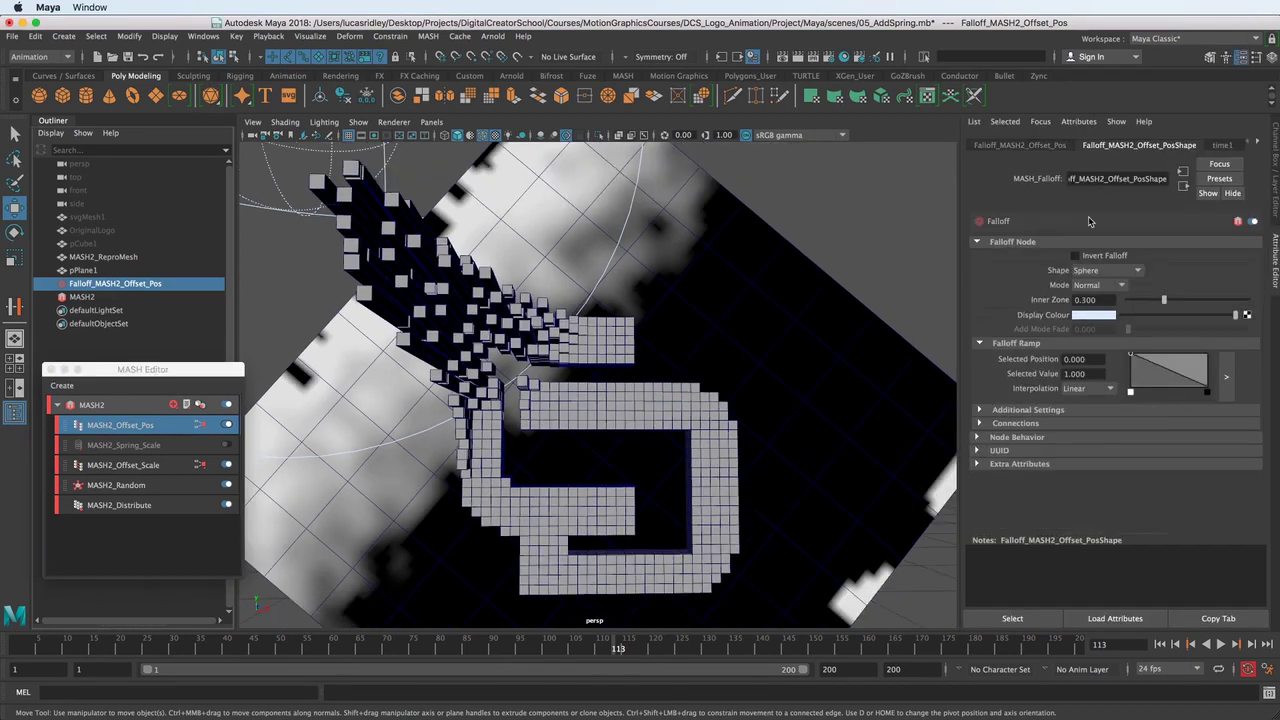
click(1020, 145)
click(1140, 146)
click(112, 432)
click(1028, 422)
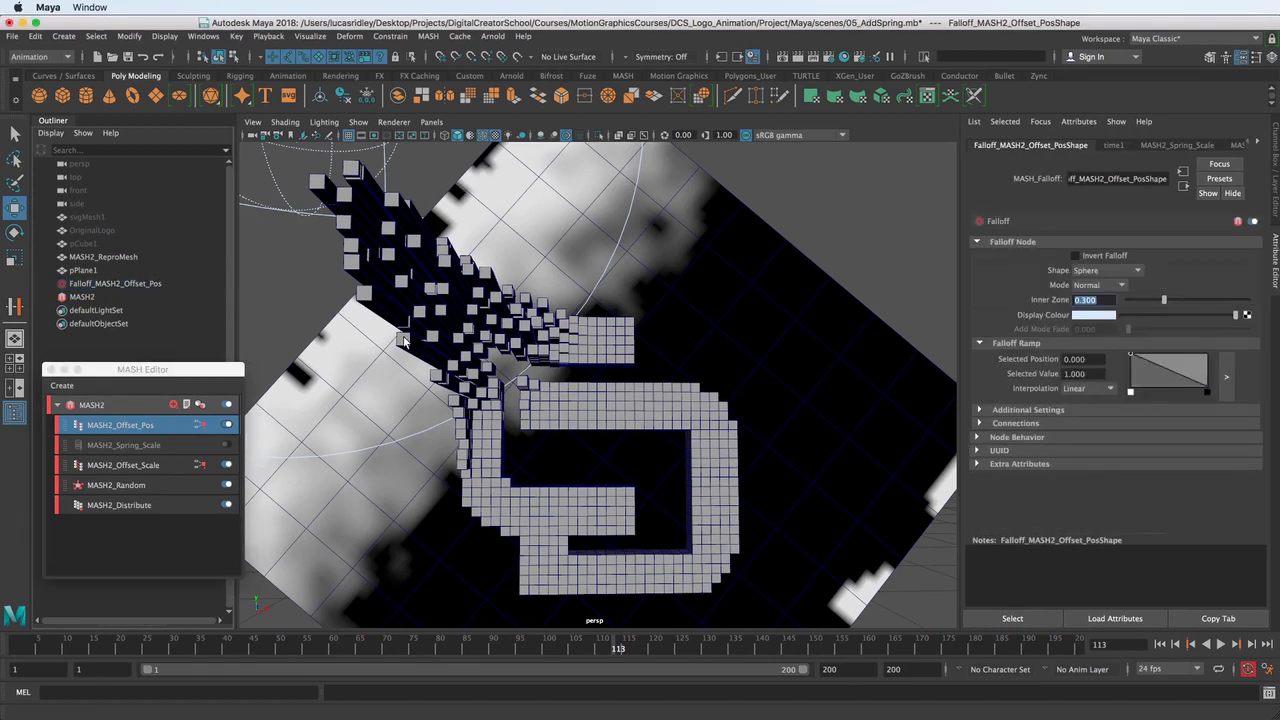
click(97, 284)
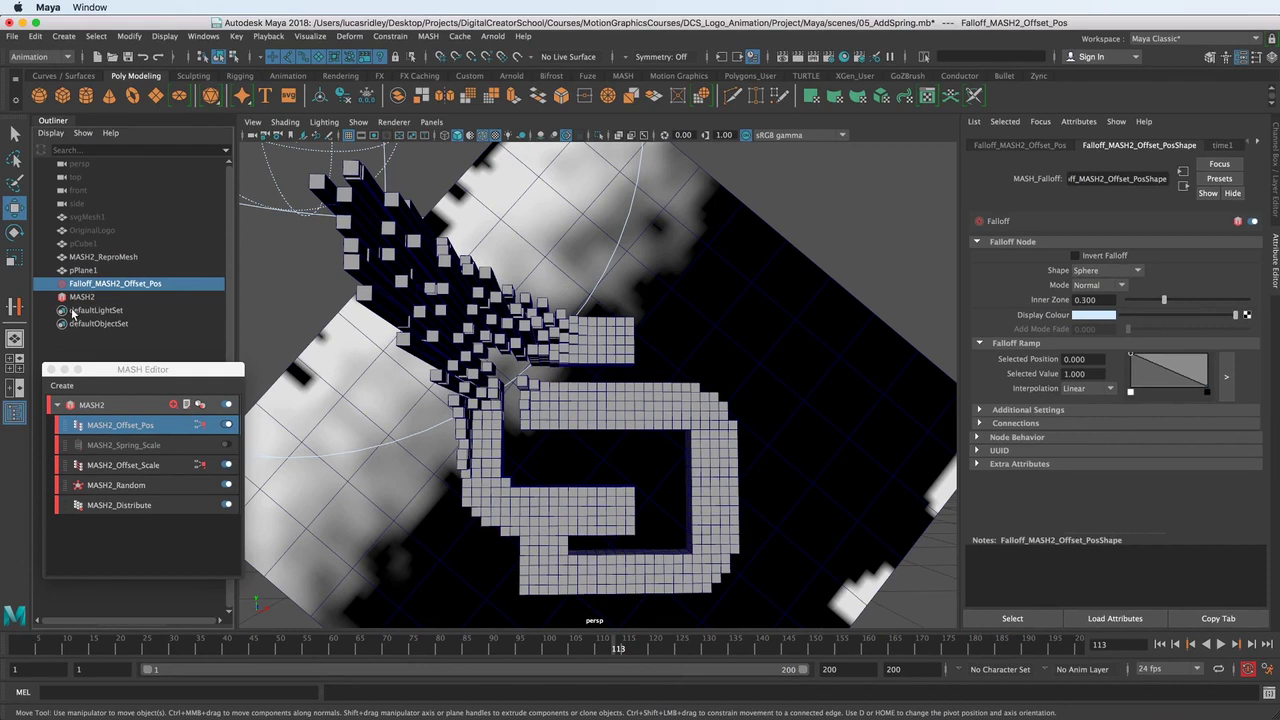
Key the falloff sphere's position at frame 113, and move it to about X -9.246, Y 16.340 at frame 131, checking with playback.
key(w)
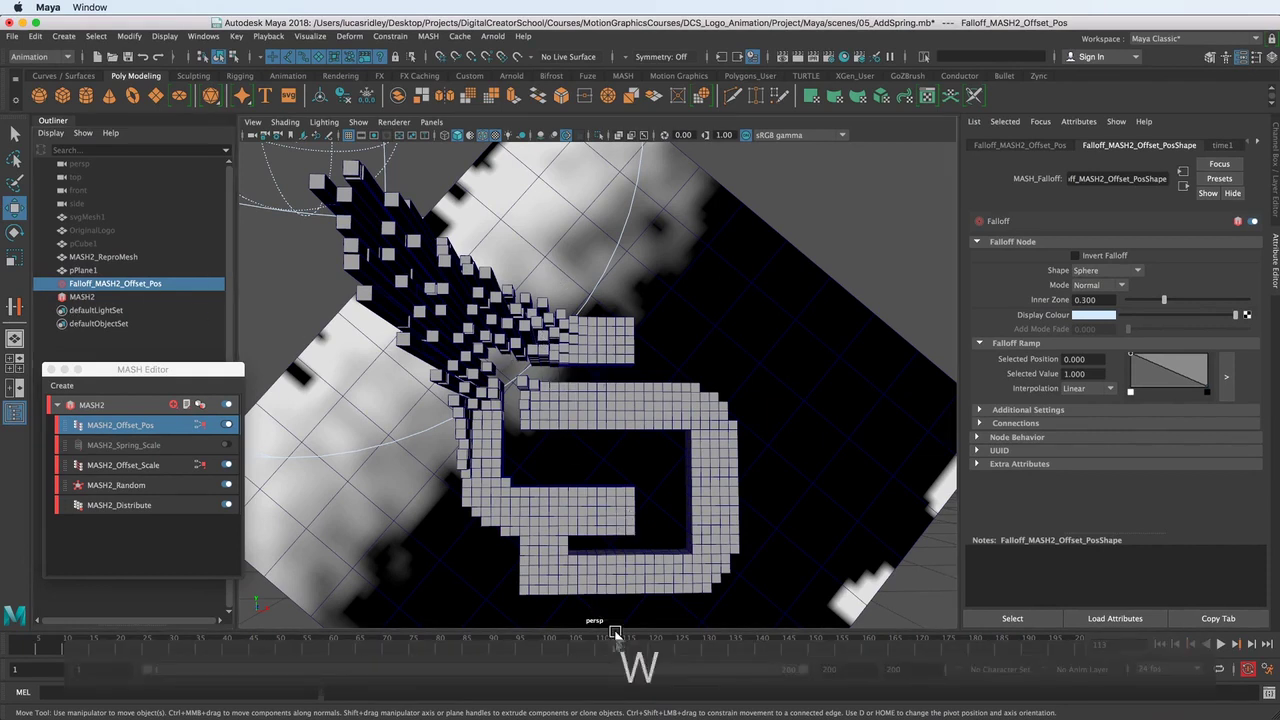
drag(617, 652, 711, 652)
alt+middle_drag(576, 404, 615, 550)
alt+right_drag(615, 550, 565, 363)
alt+middle_drag(565, 352, 572, 418)
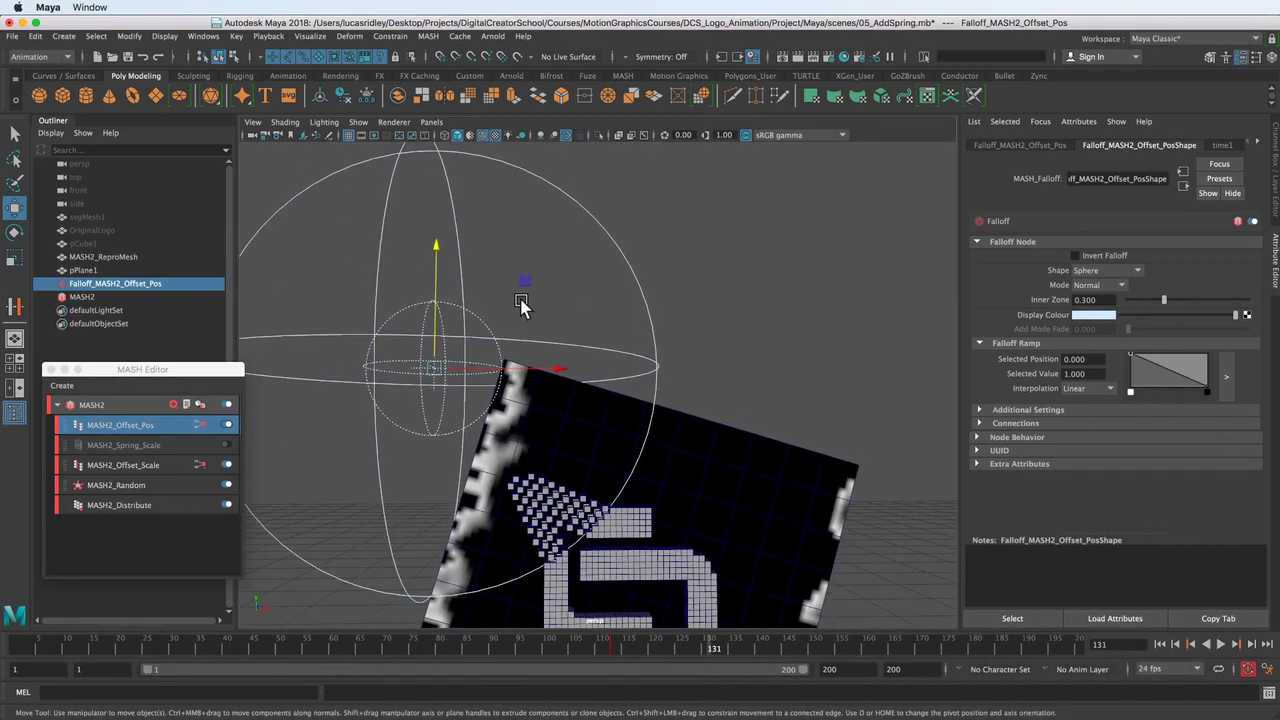
alt+middle_drag(521, 299, 519, 285)
drag(520, 288, 500, 246)
key(alt+v)
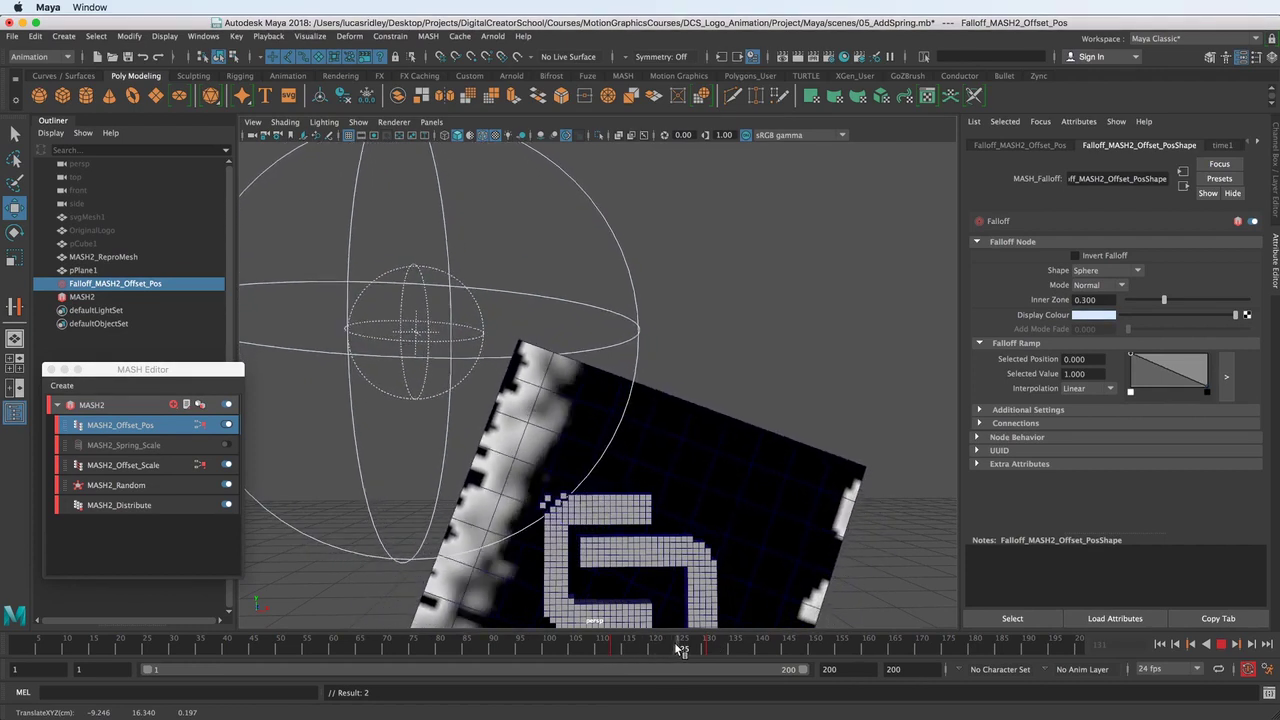
Return to frame 113, set the falloff's Inner Zone to about 0.534 and play the animation to check the cubes.
drag(637, 649, 618, 650)
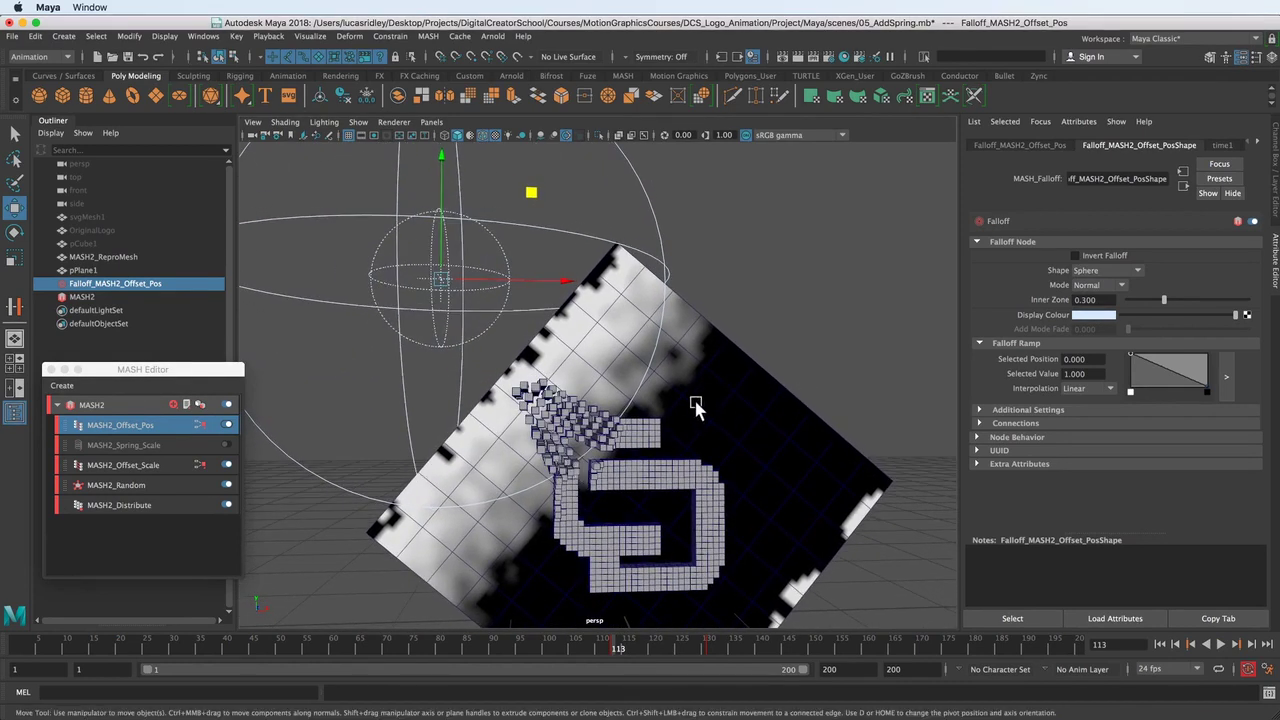
alt+middle_drag(601, 441, 585, 419)
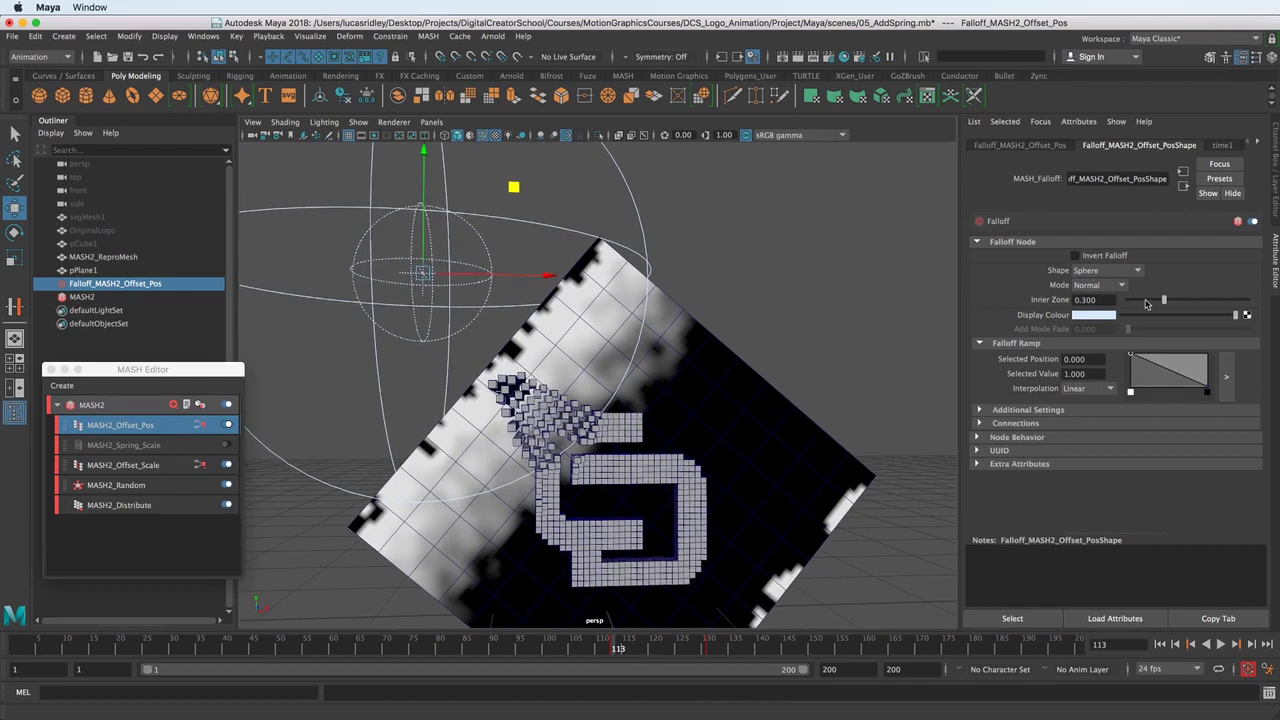
drag(1165, 302, 1191, 300)
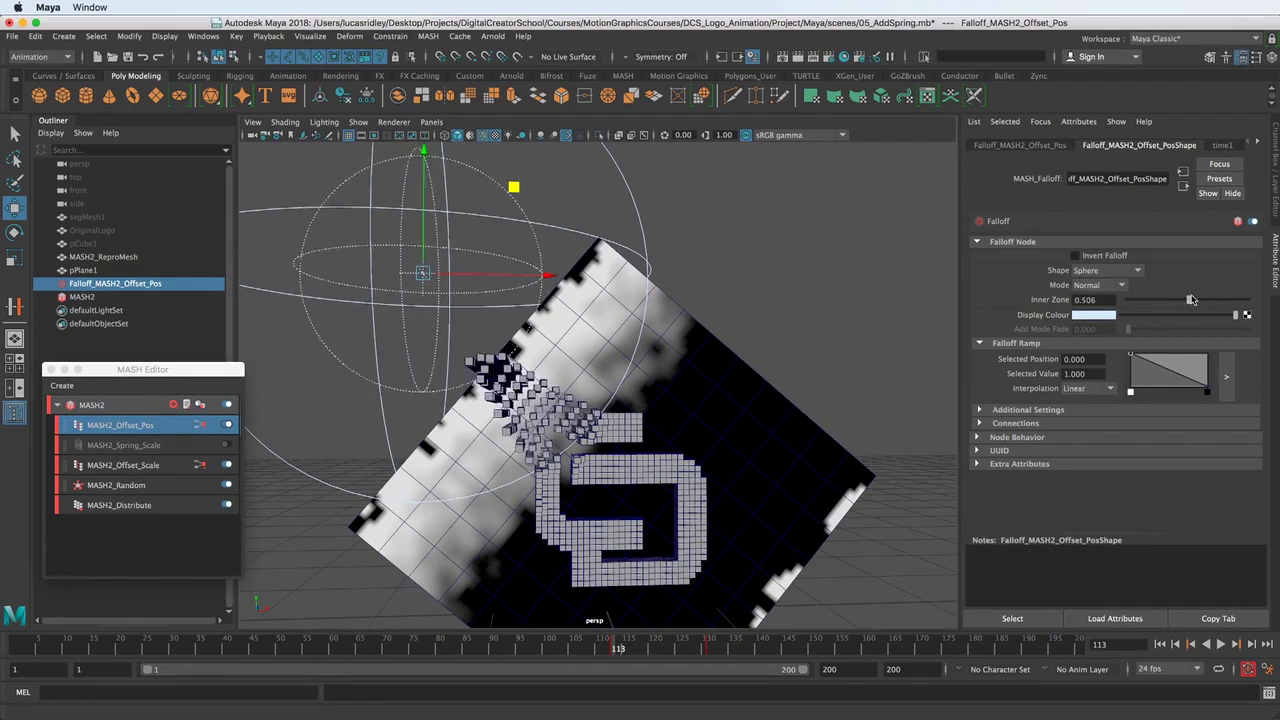
key(alt+v)
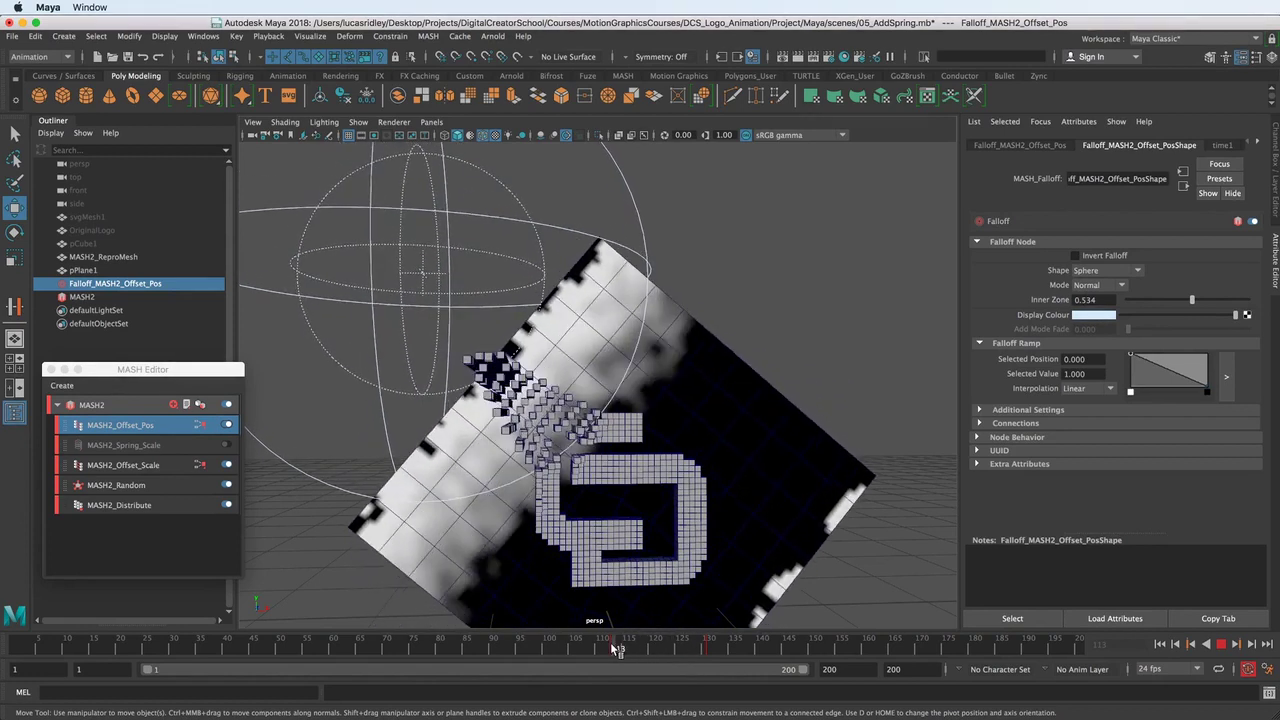
alt+middle_drag(605, 464, 546, 434)
alt+right_drag(546, 434, 607, 391)
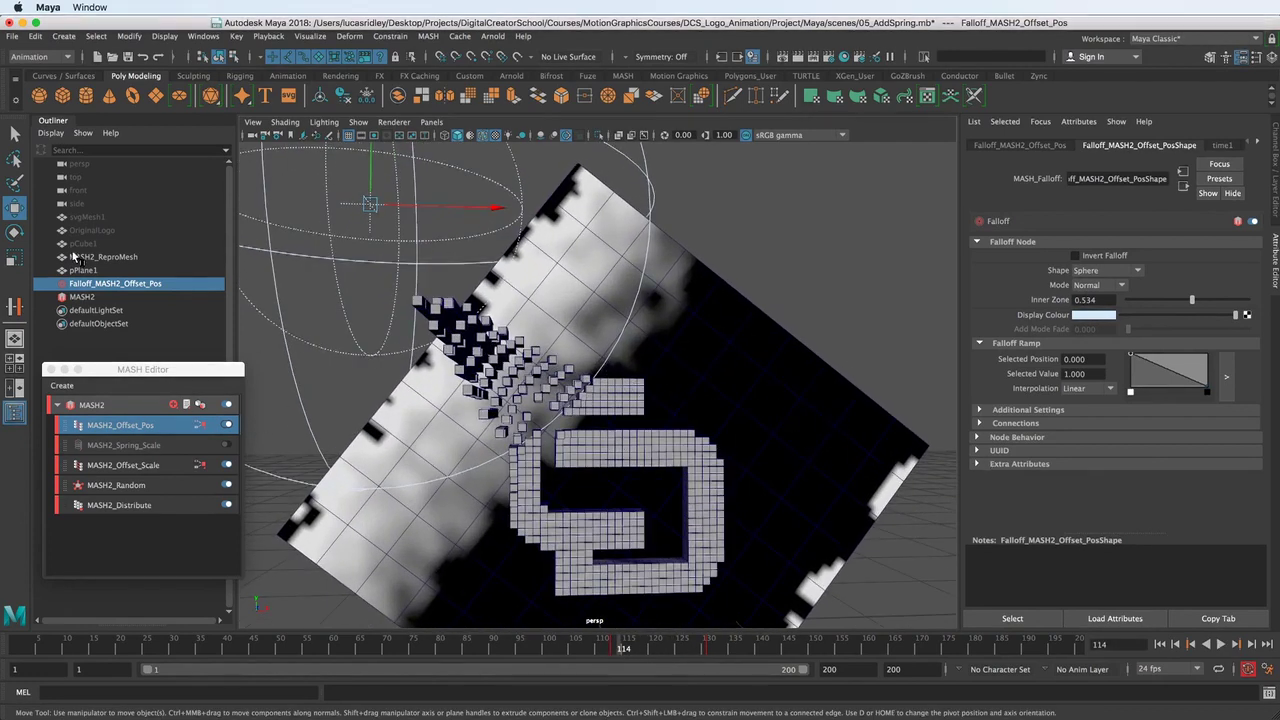
Lower the Random Strength of MASH2_Offset_Pos to about 0.807.
click(127, 430)
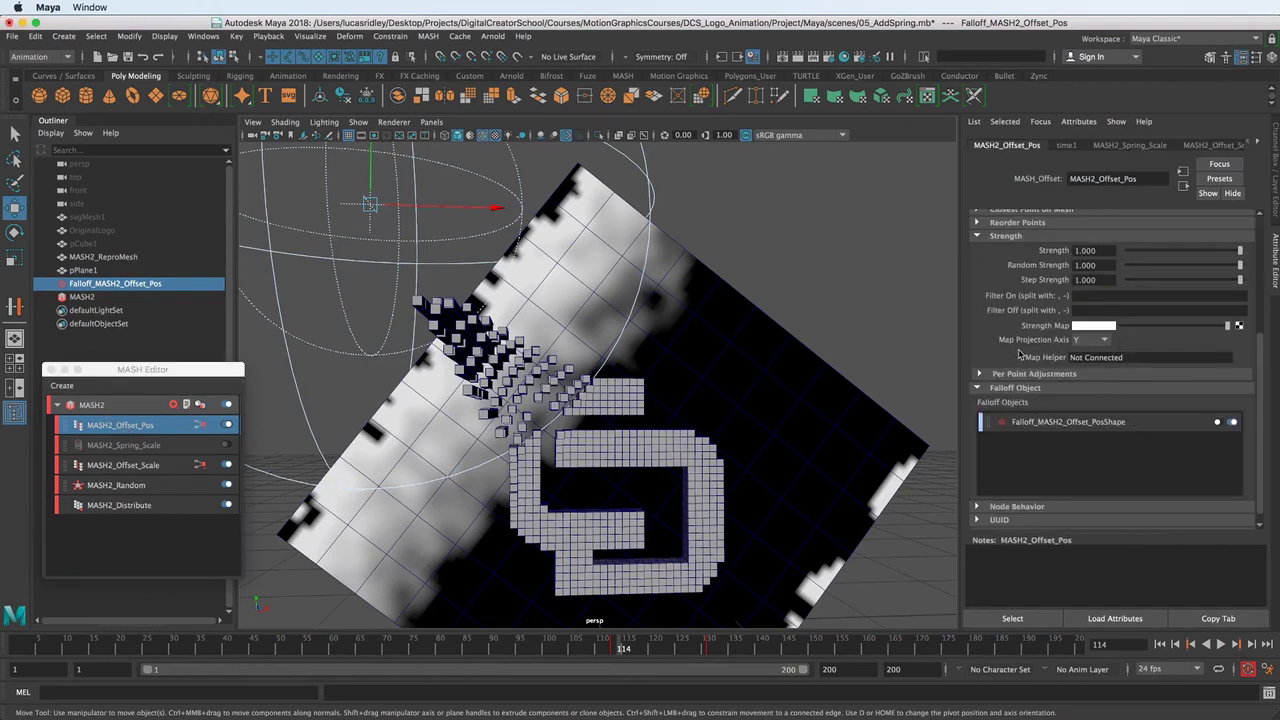
scroll(1043, 275, up, 3)
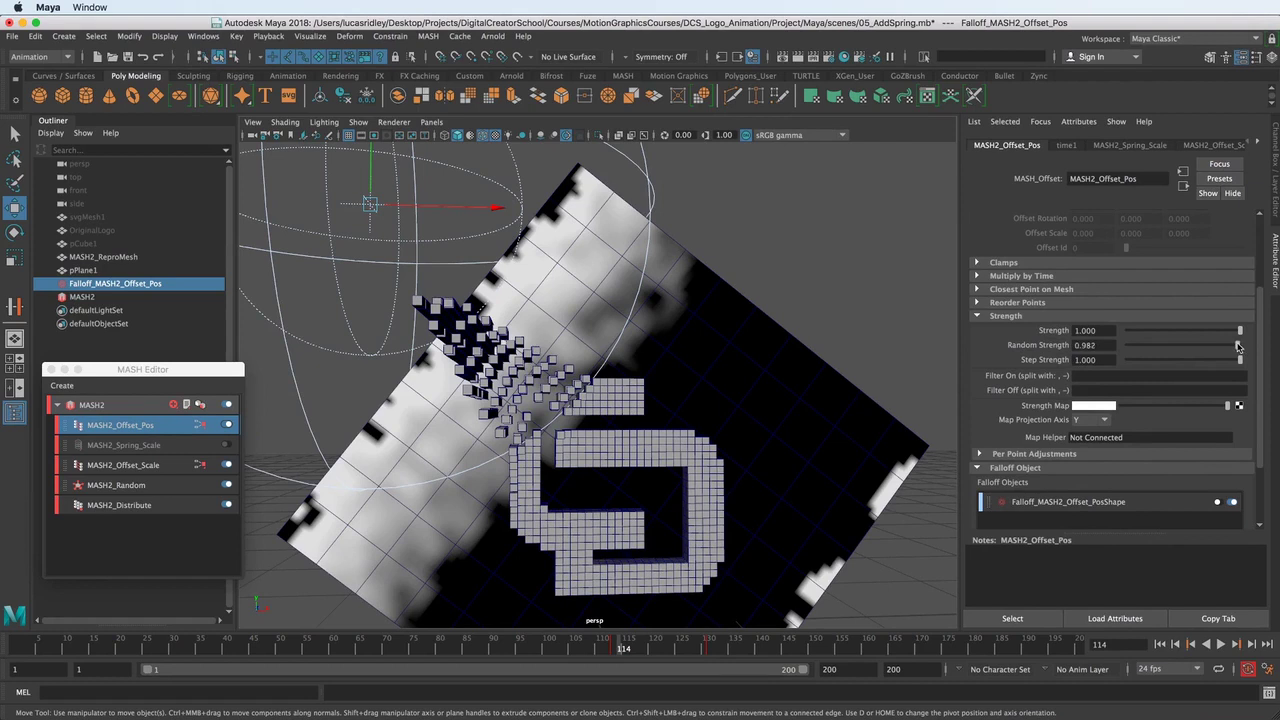
drag(1238, 346, 1229, 347)
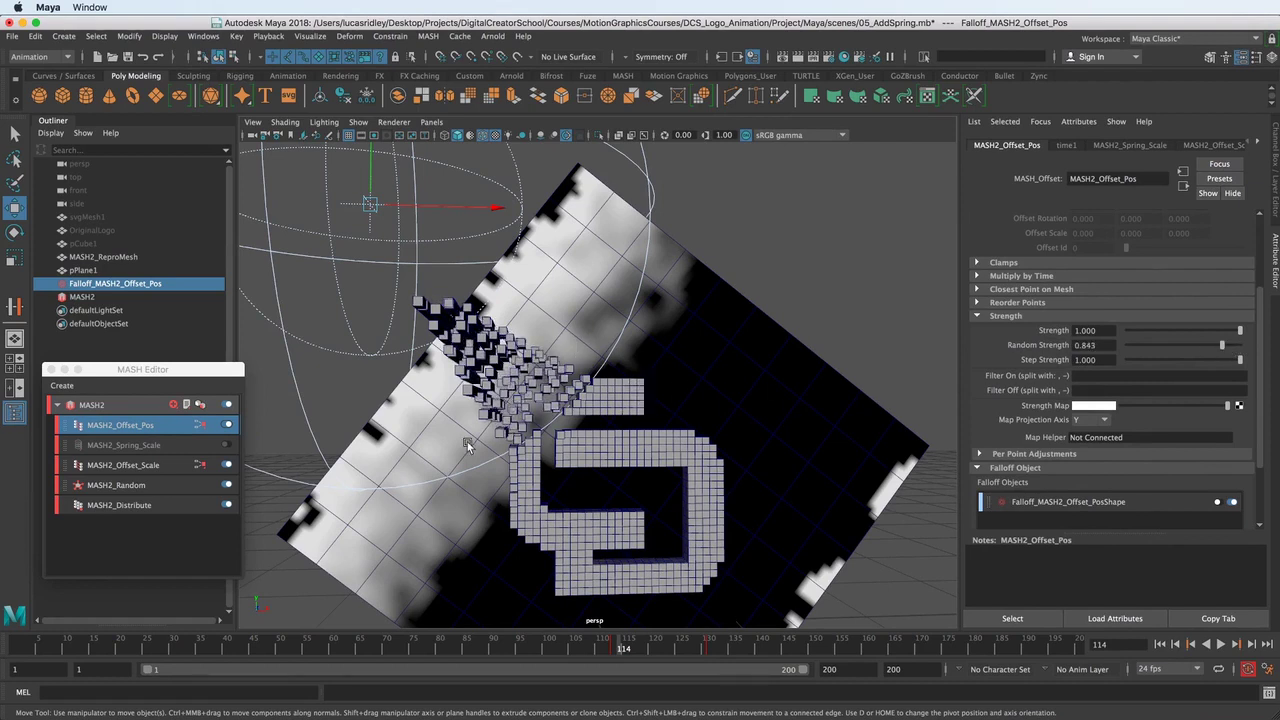
drag(1223, 345, 1215, 345)
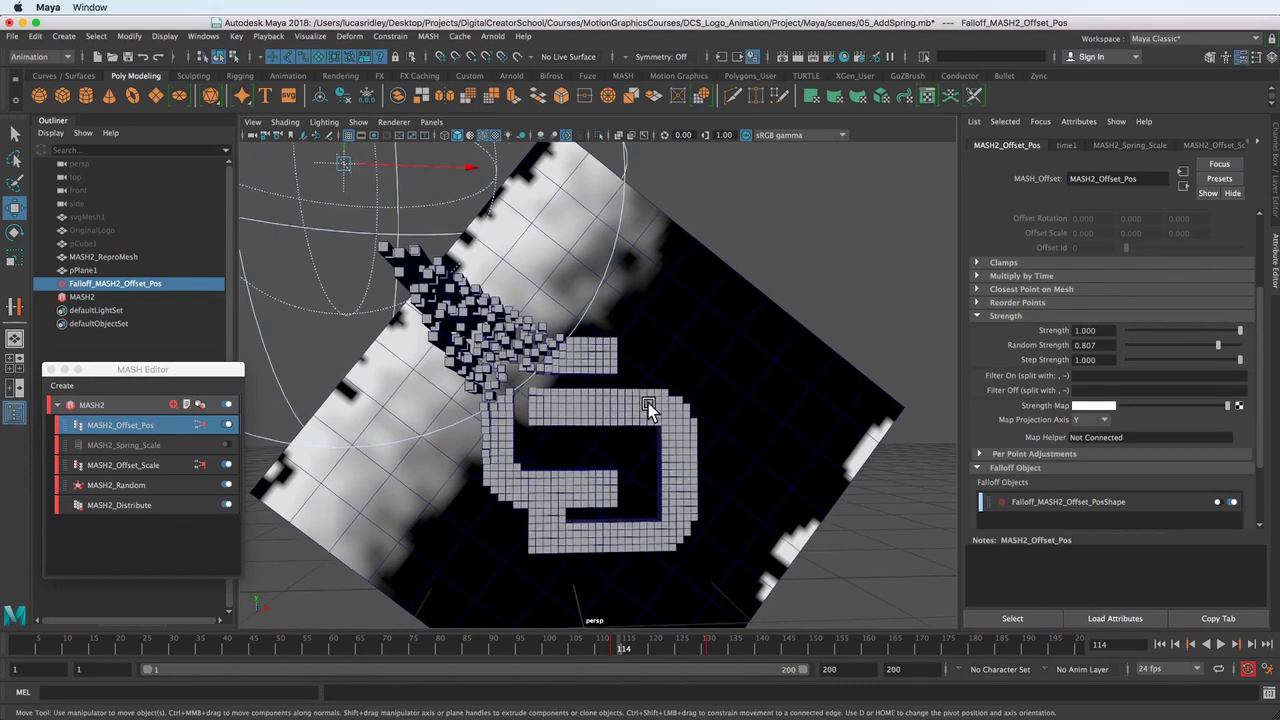
Shift both falloff position keys about four frames earlier on the timeline and play the result from a closer view.
drag(566, 652, 635, 648)
drag(514, 651, 650, 652)
shift+drag(558, 652, 747, 657)
drag(645, 650, 667, 652)
drag(531, 653, 559, 649)
alt+drag(556, 568, 600, 514)
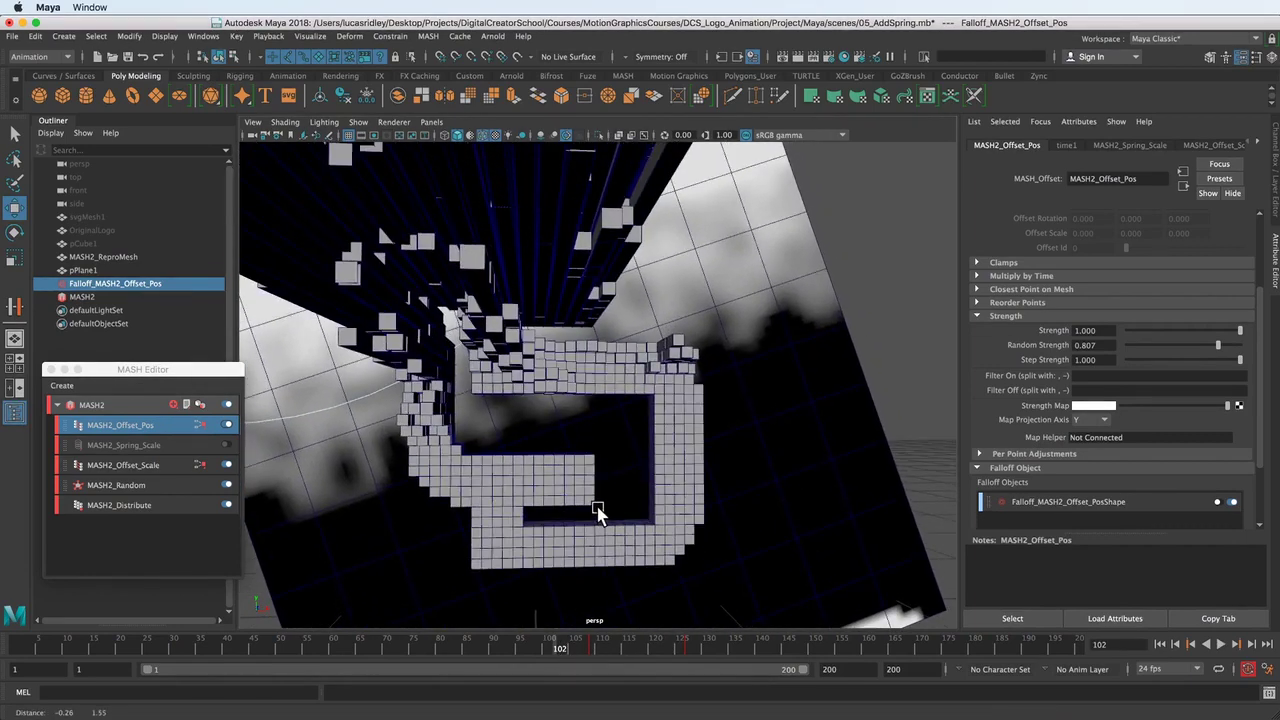
key(alt+v)
key(Escape)
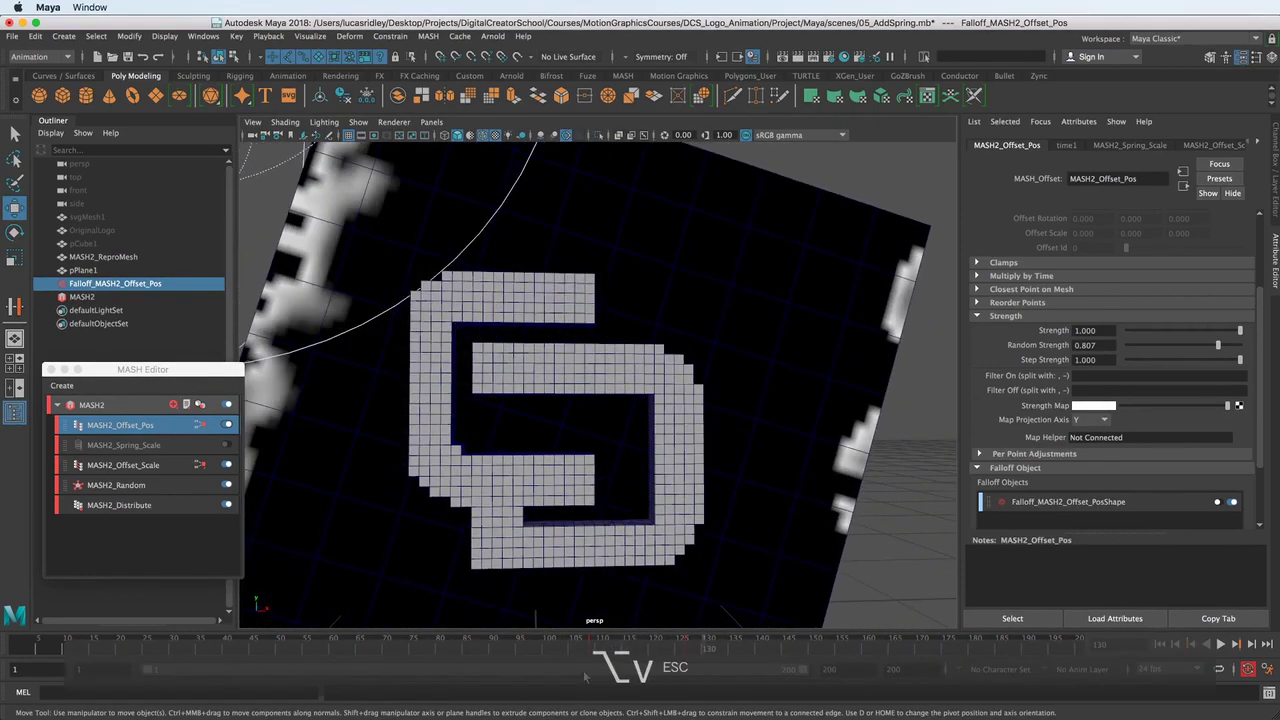
Move the falloff's ending position key in two passes to about frame 140, playing the animation after each.
drag(588, 642, 735, 655)
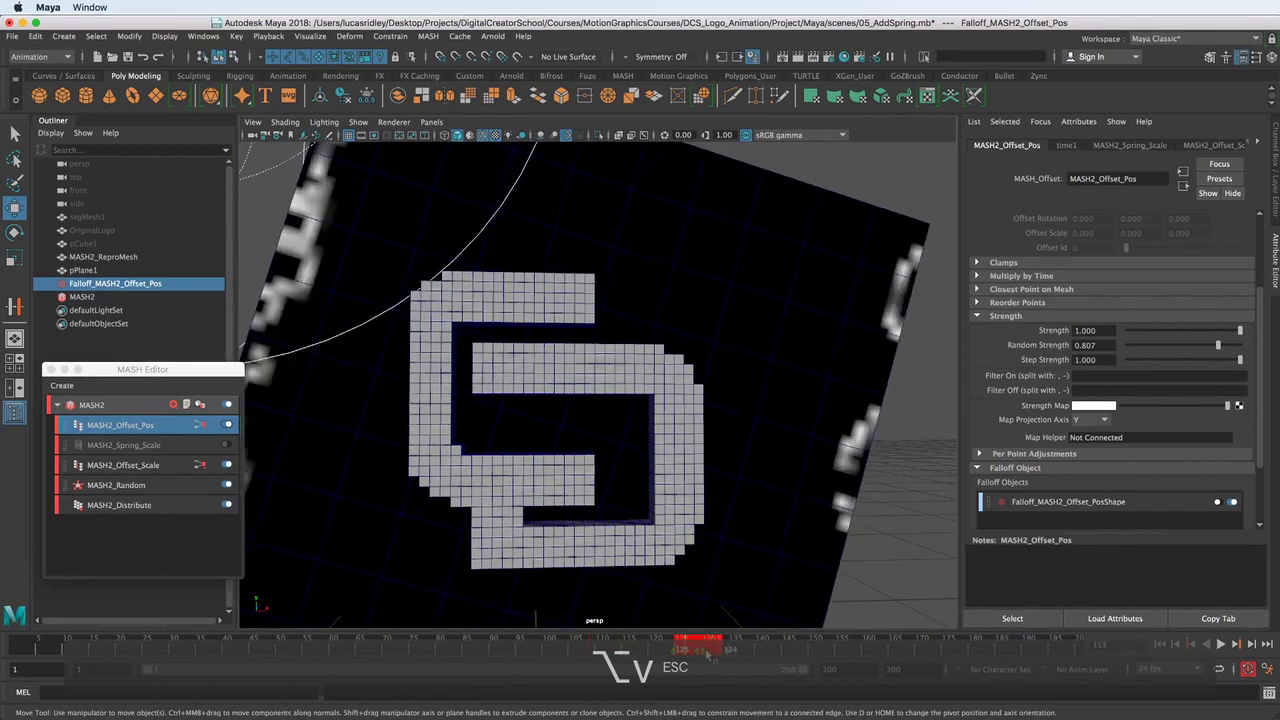
key(alt+v)
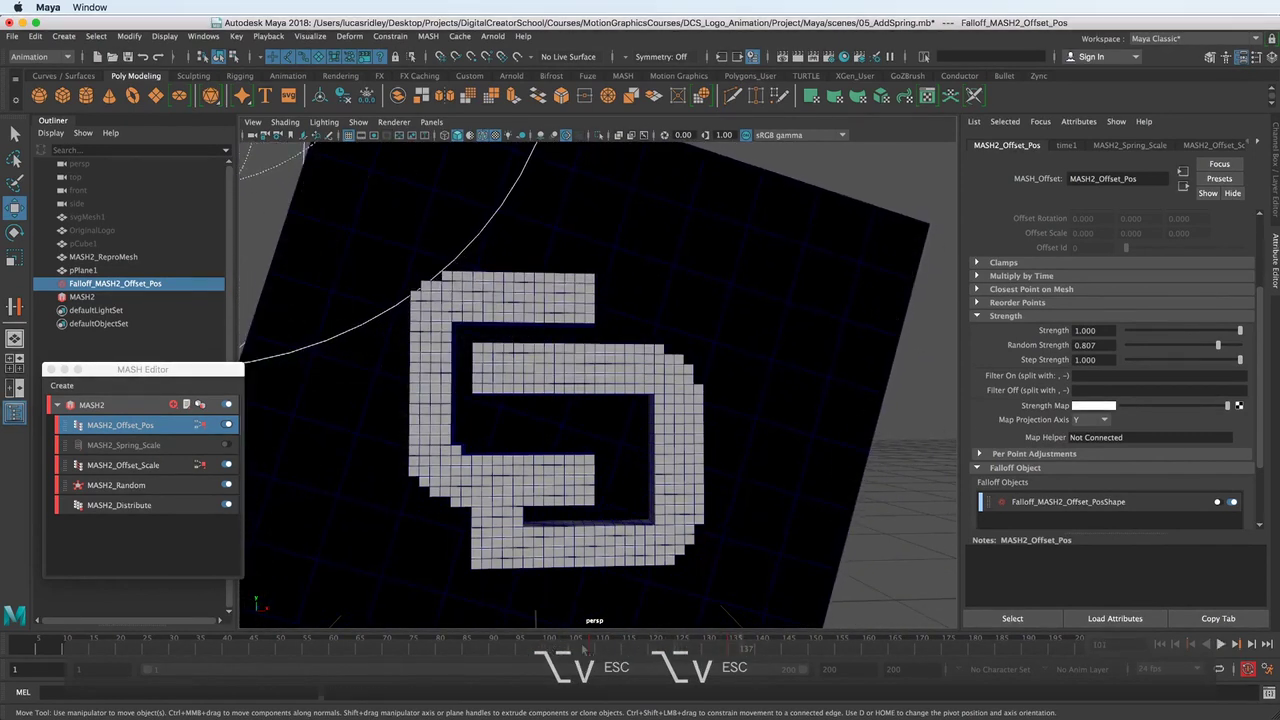
key(Escape)
shift+drag(697, 650, 768, 652)
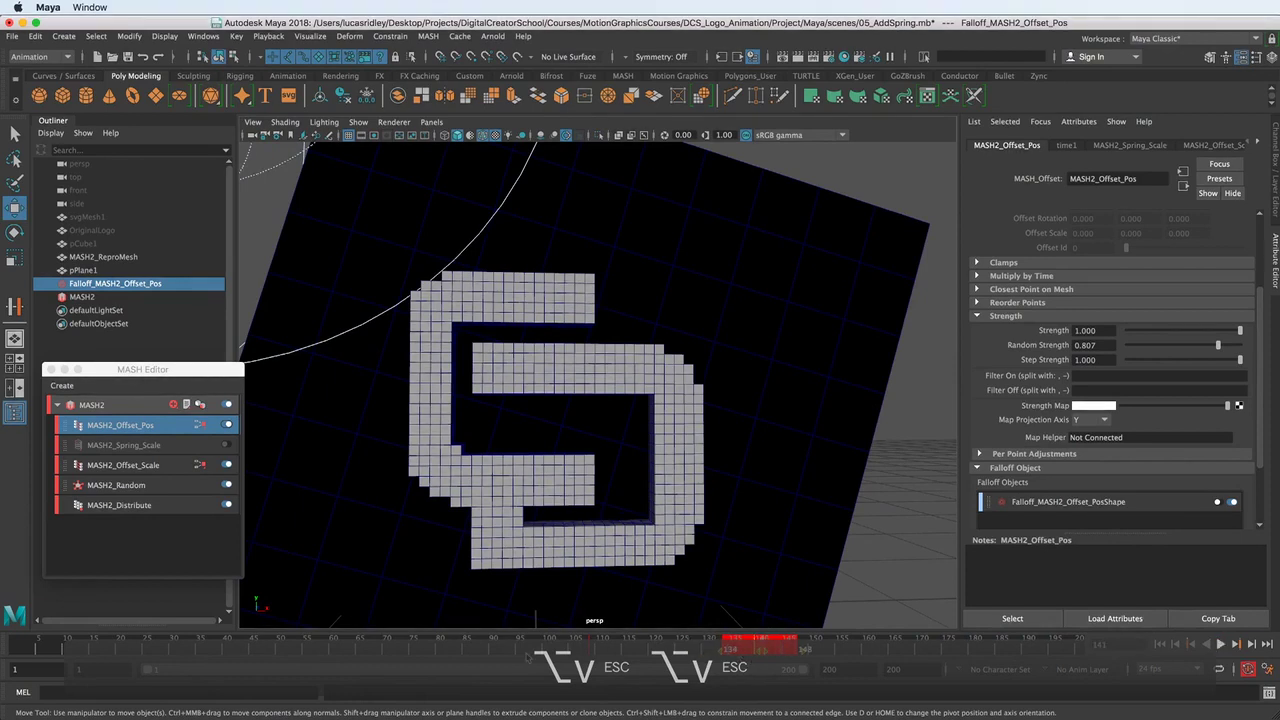
key(alt+v)
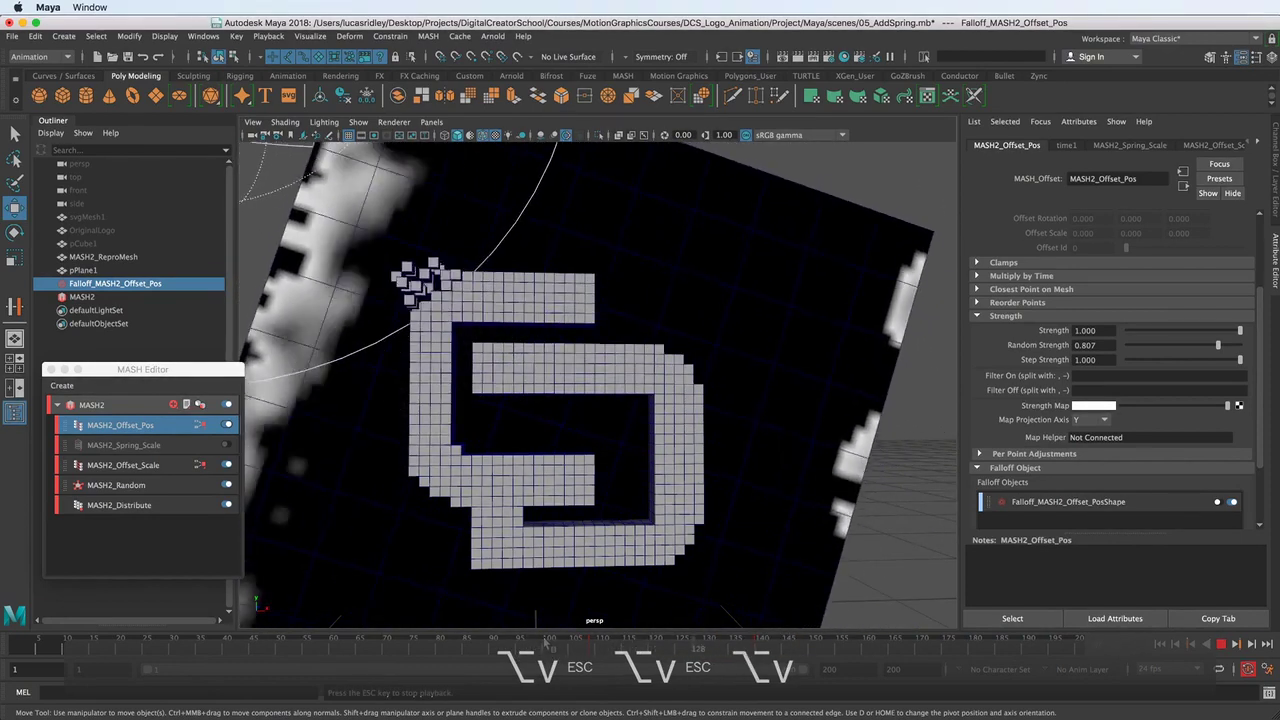
key(Escape)
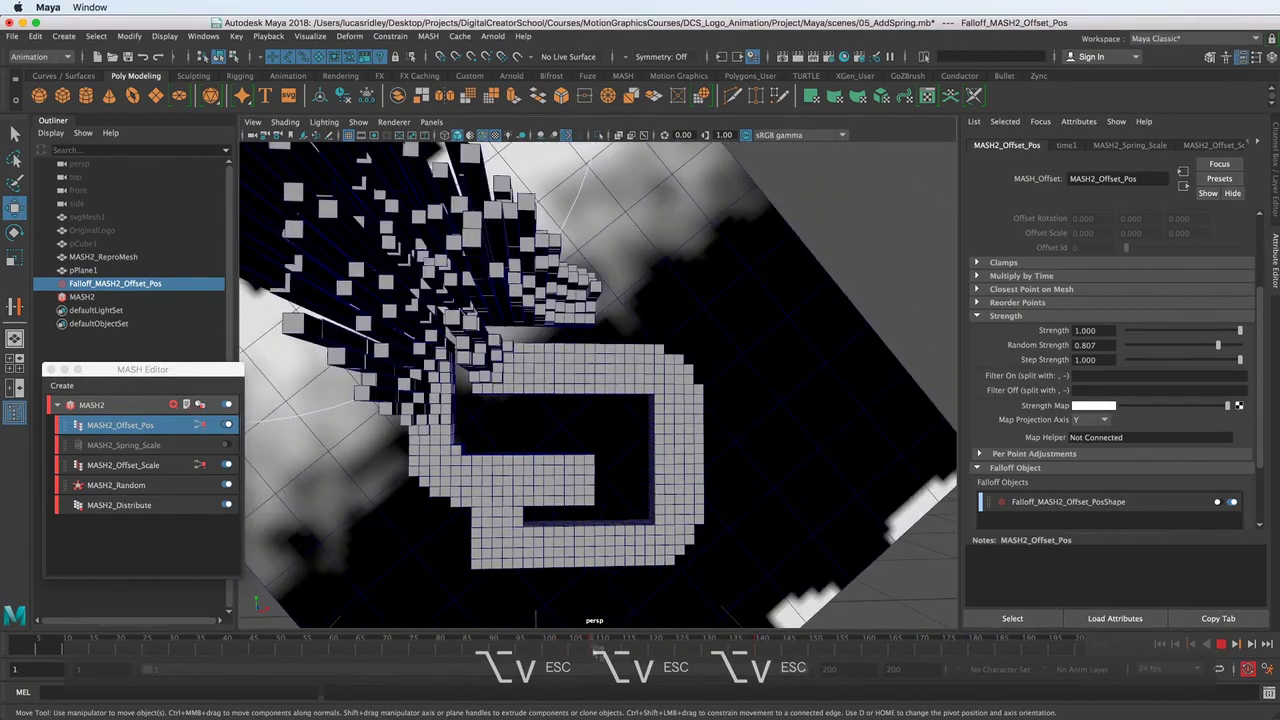
Raise the Inner Zone of Falloff_MASH2_Offset_Pos to about 0.680 and play the animation.
alt+middle_drag(582, 355, 707, 499)
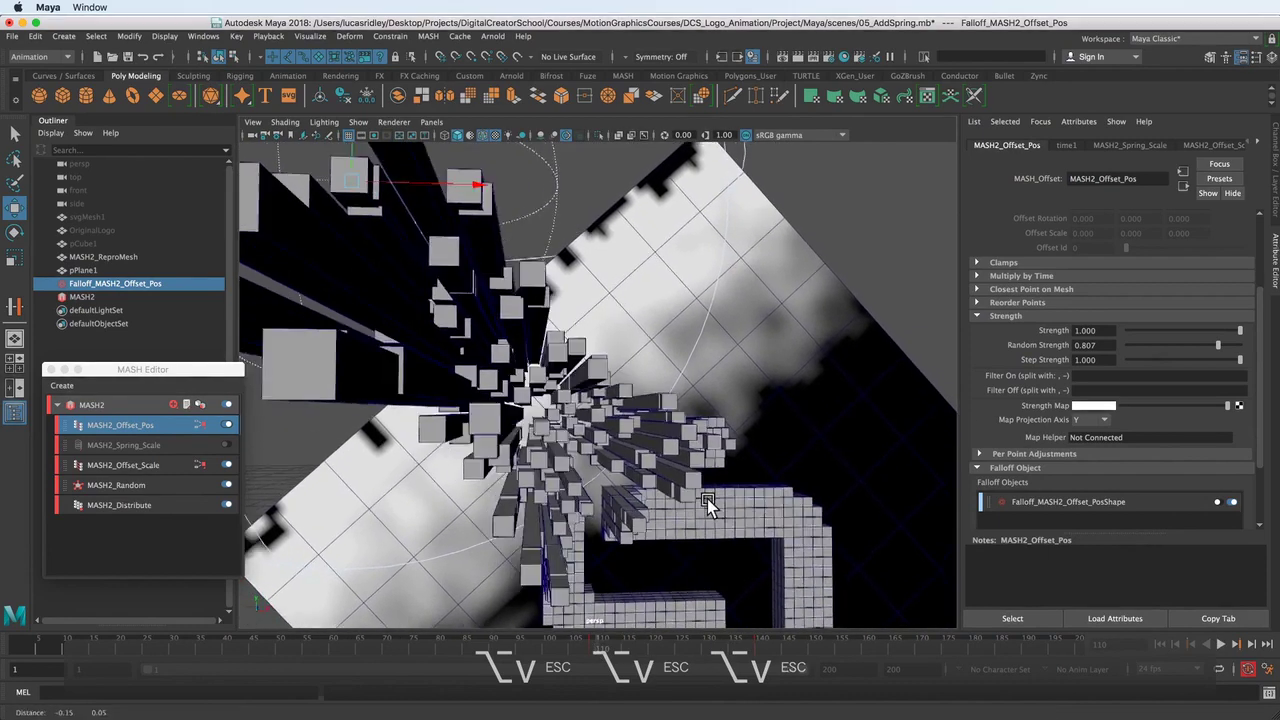
alt+right_drag(707, 499, 668, 496)
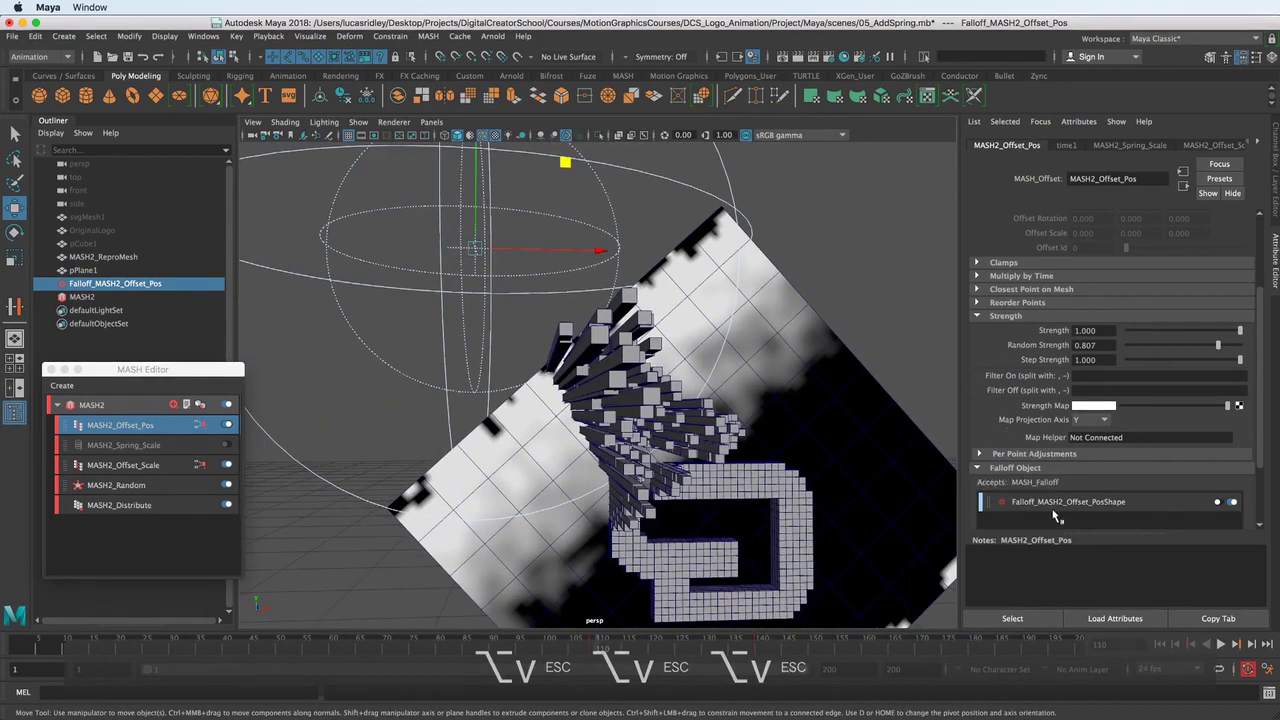
alt+middle_drag(635, 432, 590, 440)
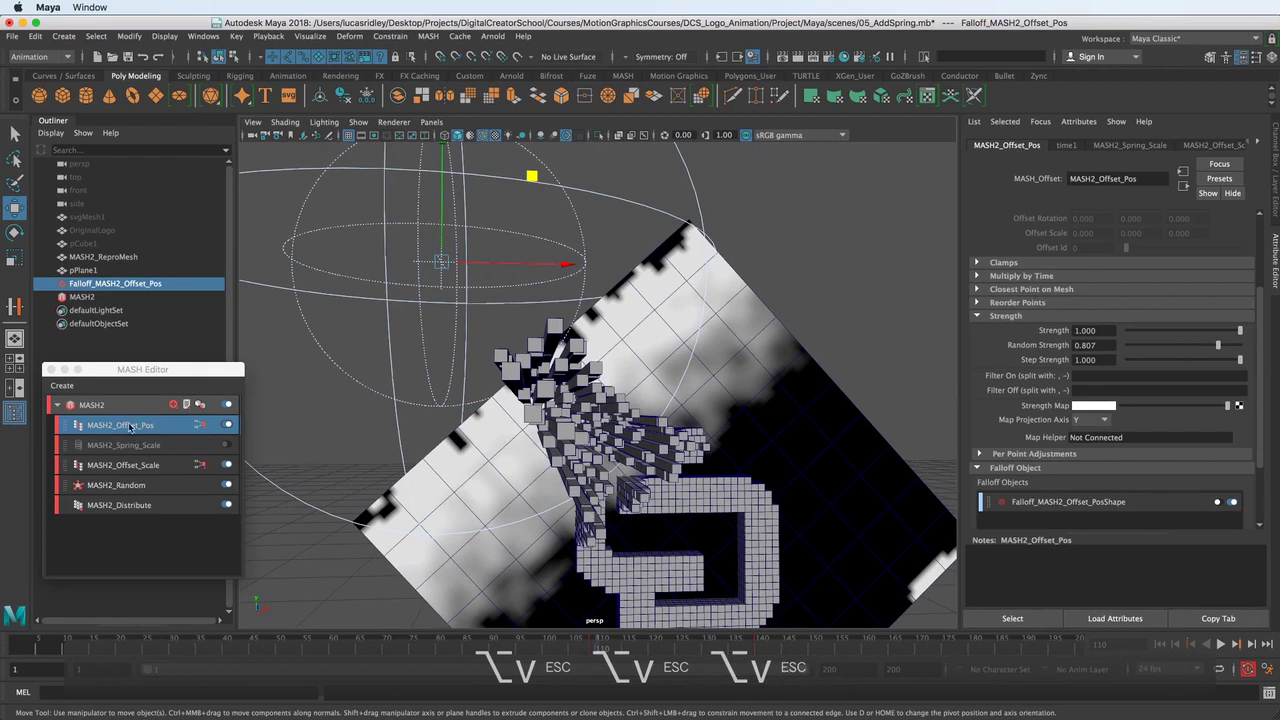
click(160, 284)
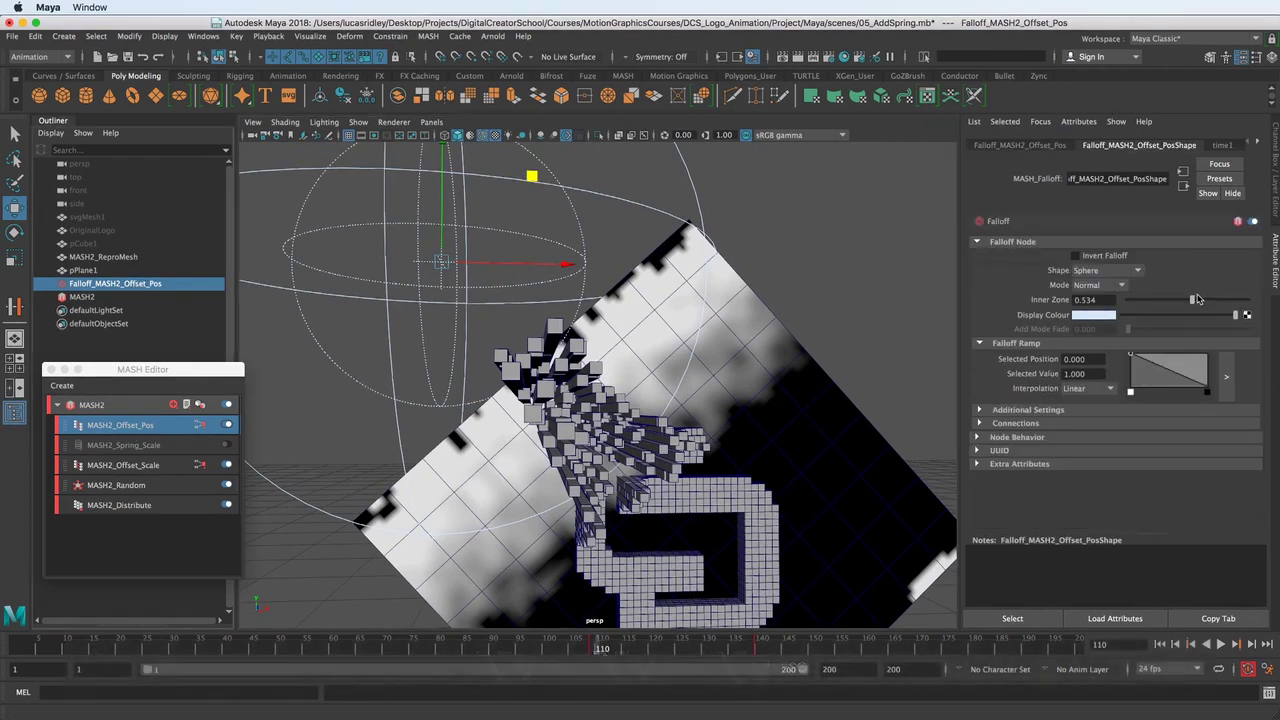
drag(1193, 303, 1209, 302)
scroll(751, 366, up, 8)
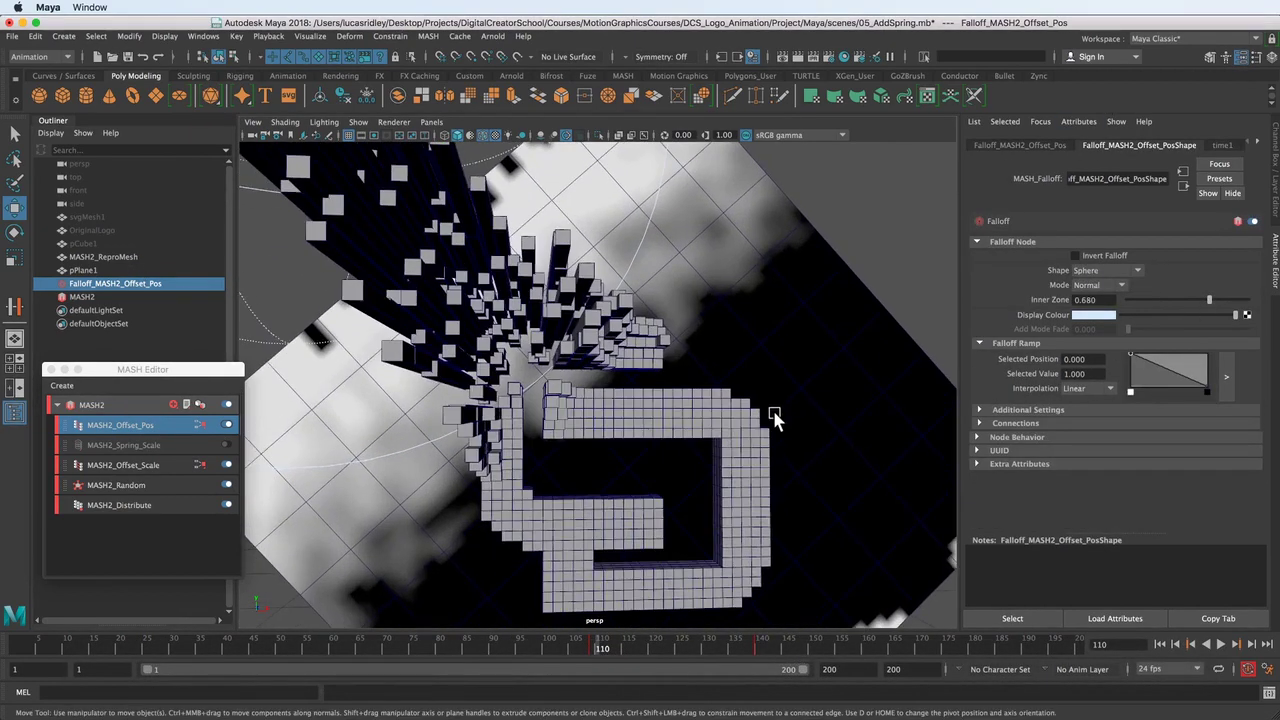
alt+middle_drag(776, 418, 728, 413)
key(alt+v)
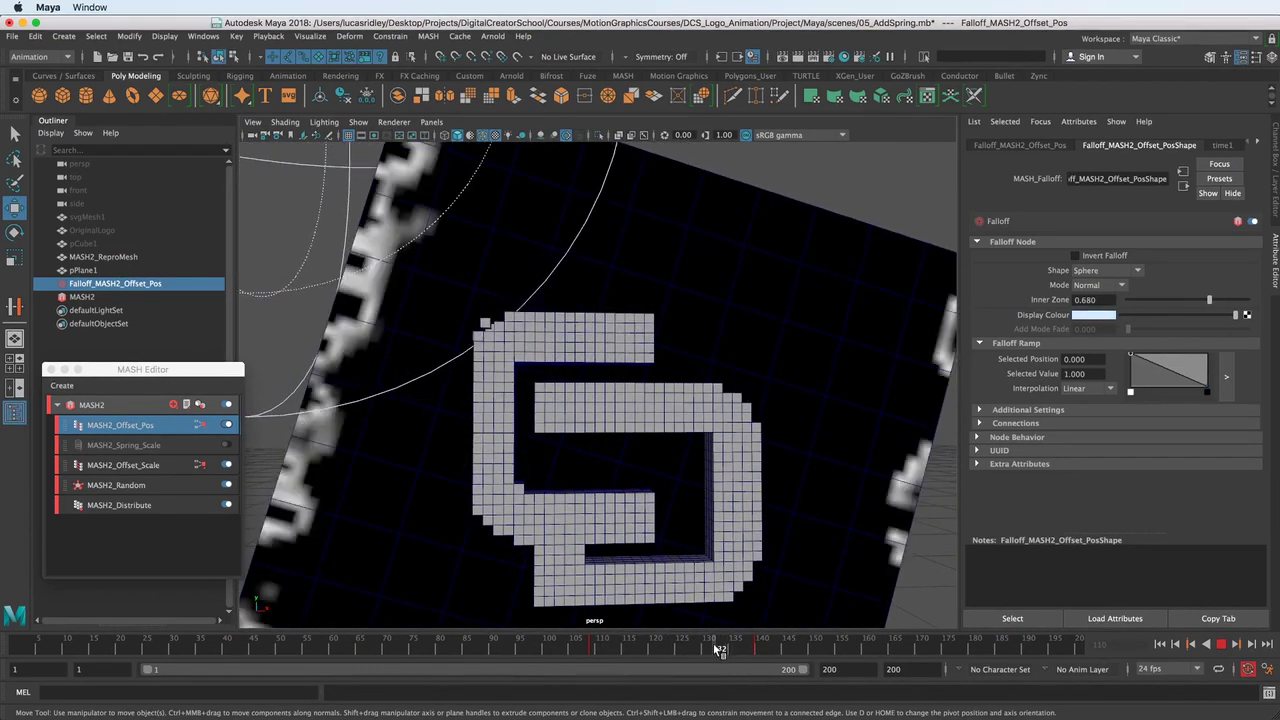
Move the falloff's ending position key to about frame 146 and play from around frame 100.
shift+drag(729, 649, 787, 652)
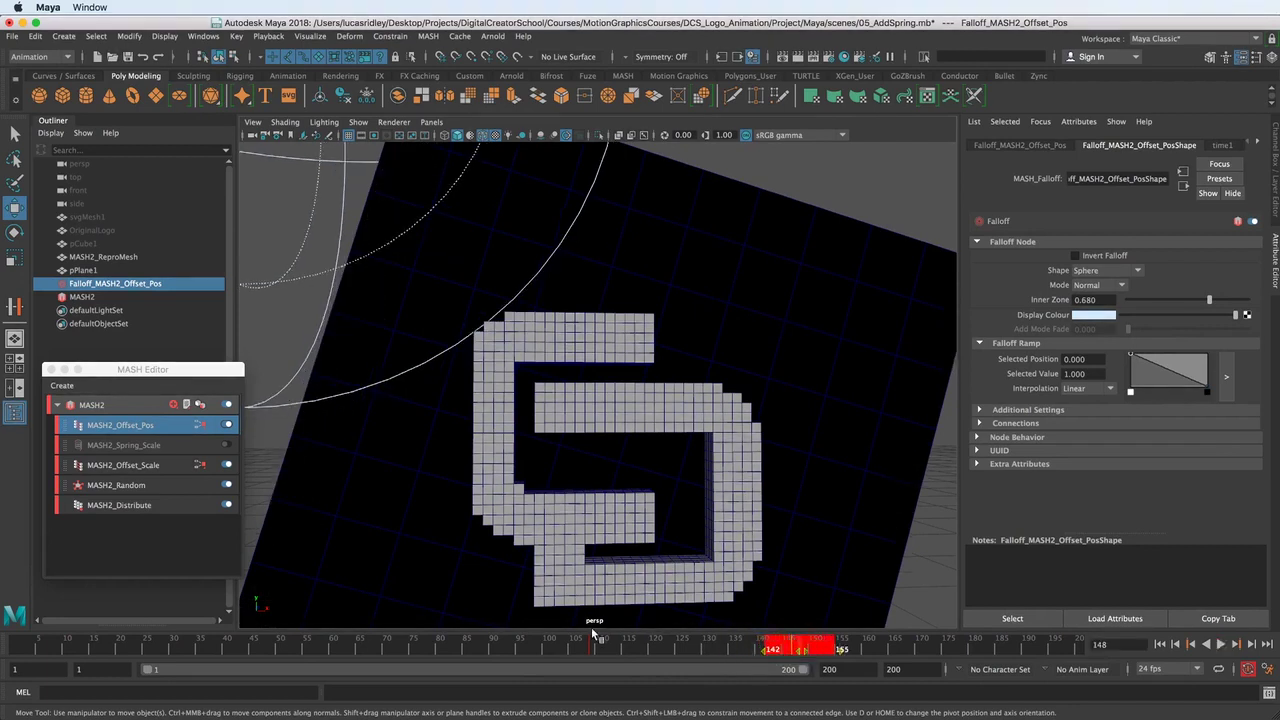
click(548, 647)
key(alt+v)
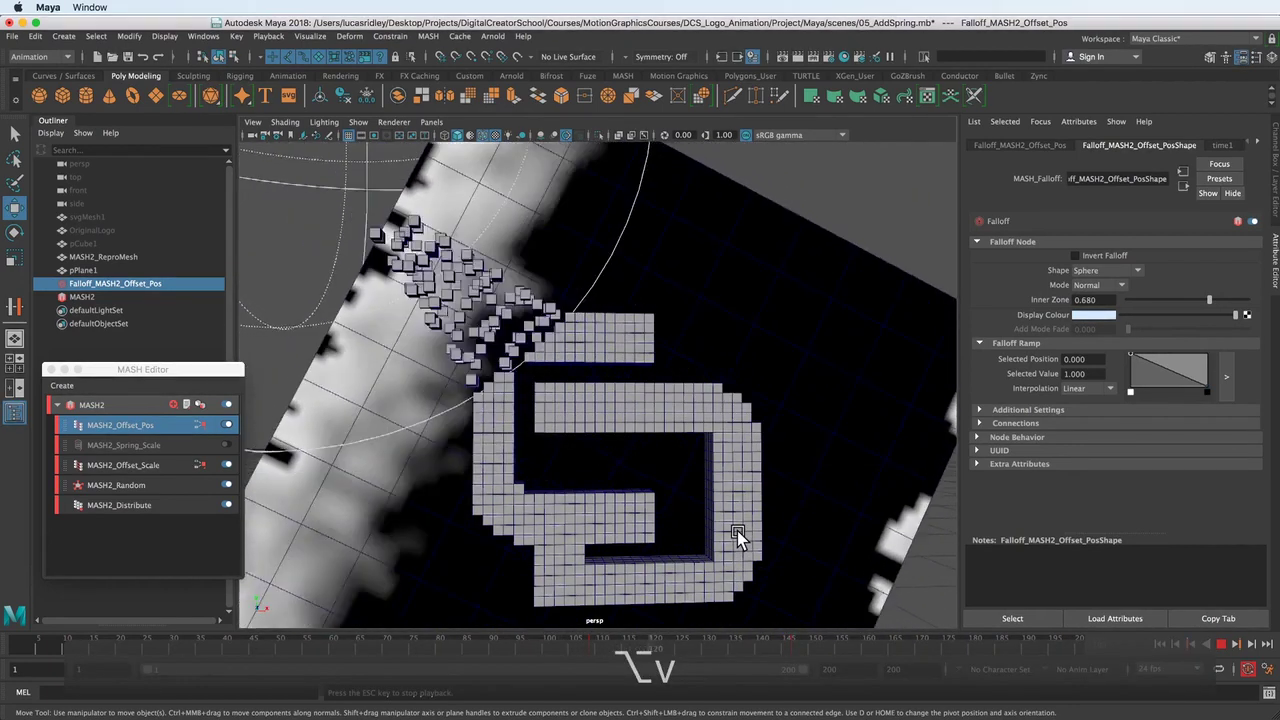
key(Escape)
Replay the animation several times up close to examine how the cubes settle into the logo.
alt+middle_drag(727, 522, 675, 478)
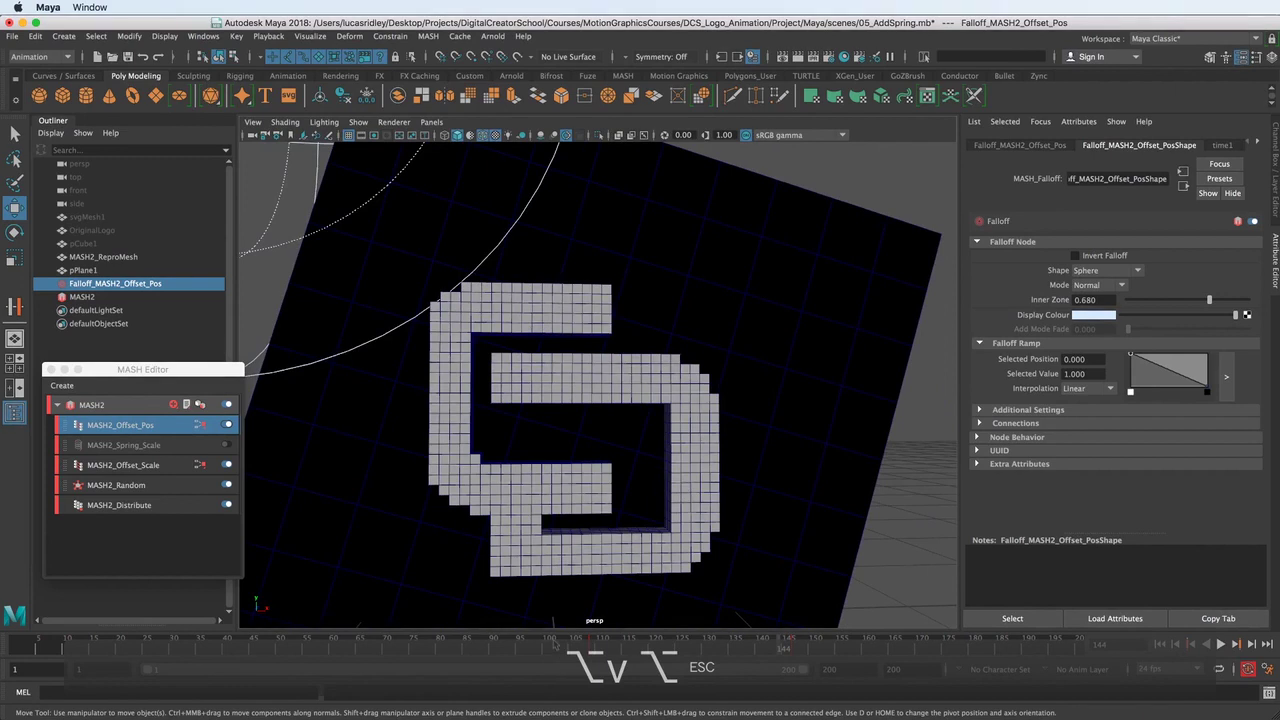
key(alt+v)
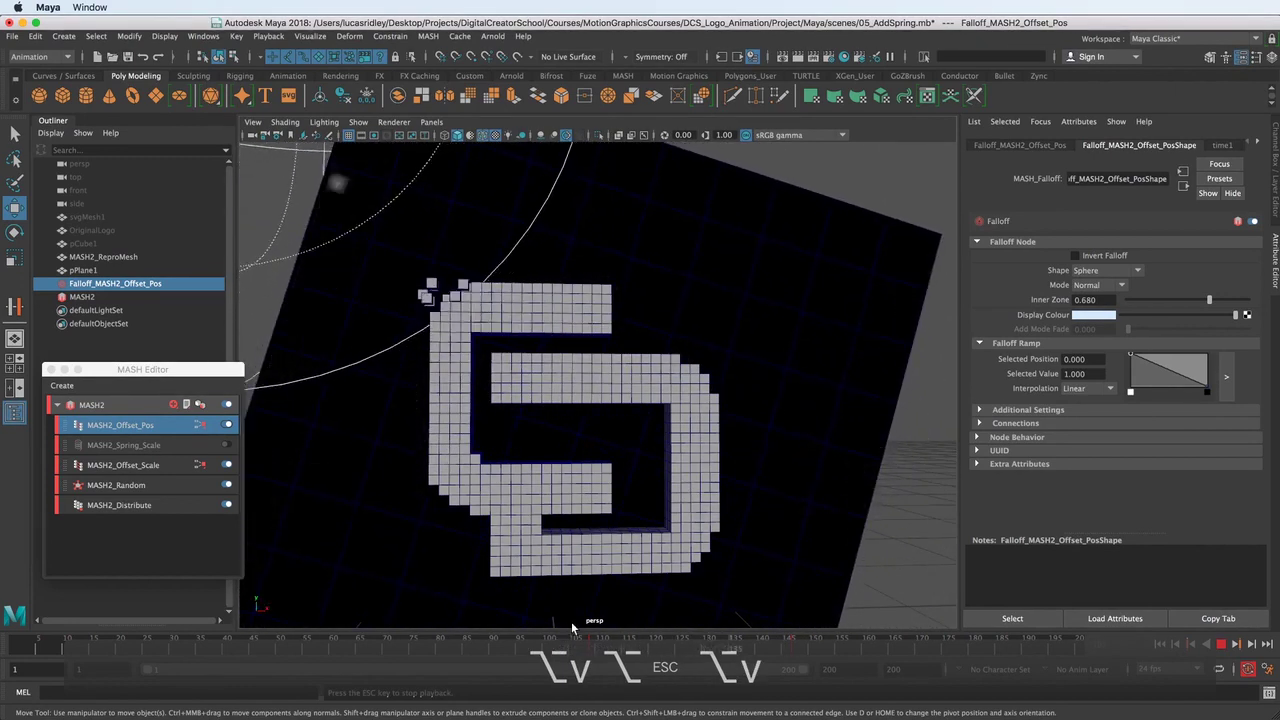
key(Escape)
mouse_move(632, 537)
alt+middle_down()
mouse_move(609, 508)
mouse_move(617, 520)
alt+middle_up()
scroll(609, 508, up, 2)
key(alt+v)
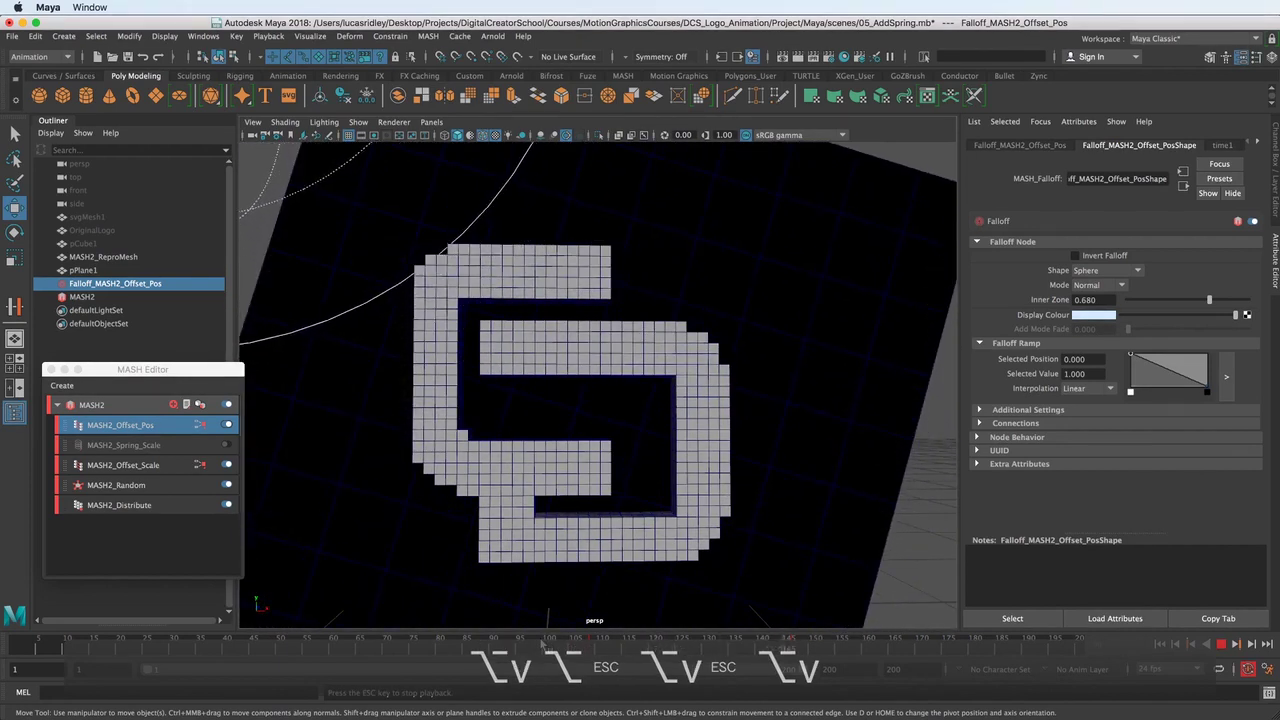
key(Escape)
key(alt+v)
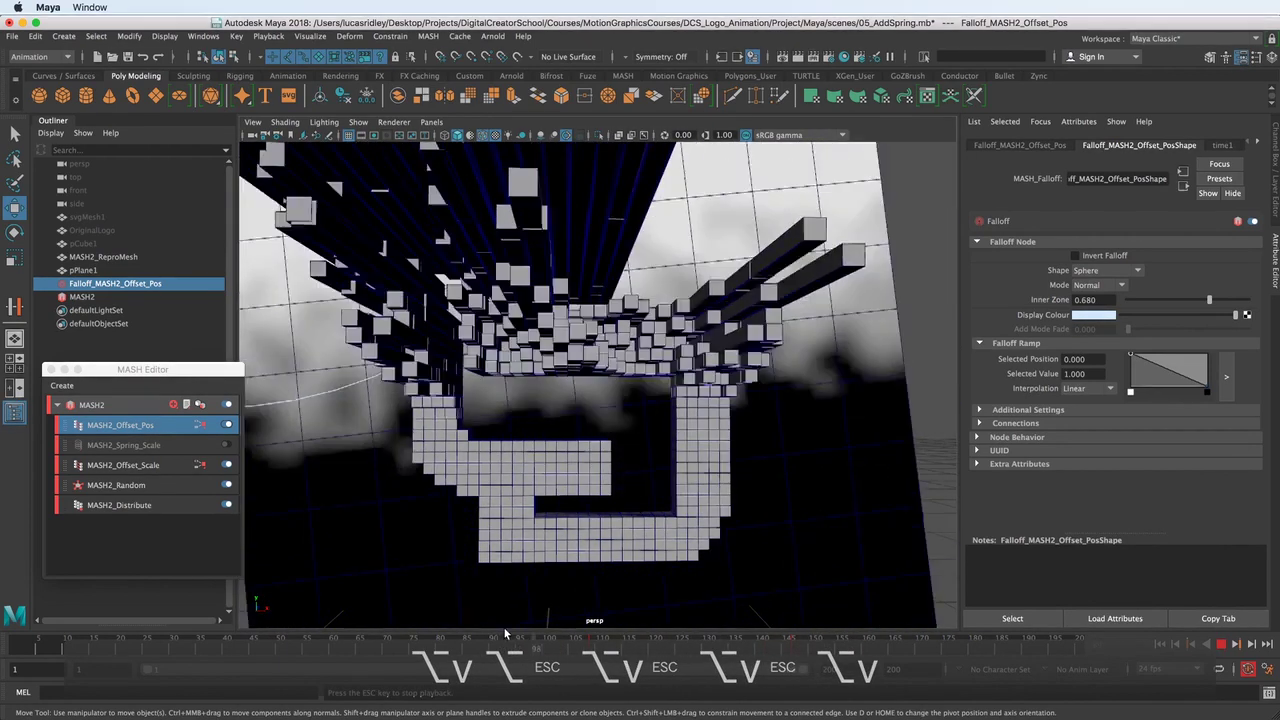
key(Escape)
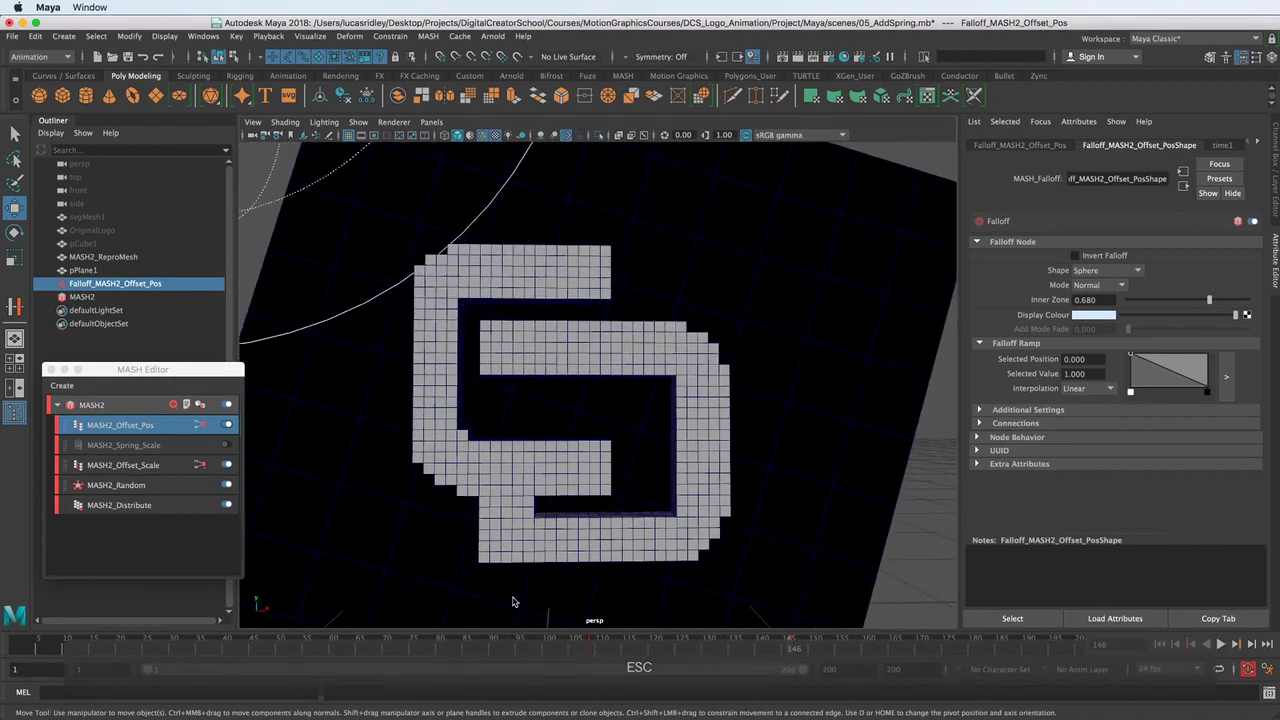
Scrub back to frame 58 and view the scattered cubes from several angles, reverting the camera moves.
alt+drag(766, 486, 622, 525)
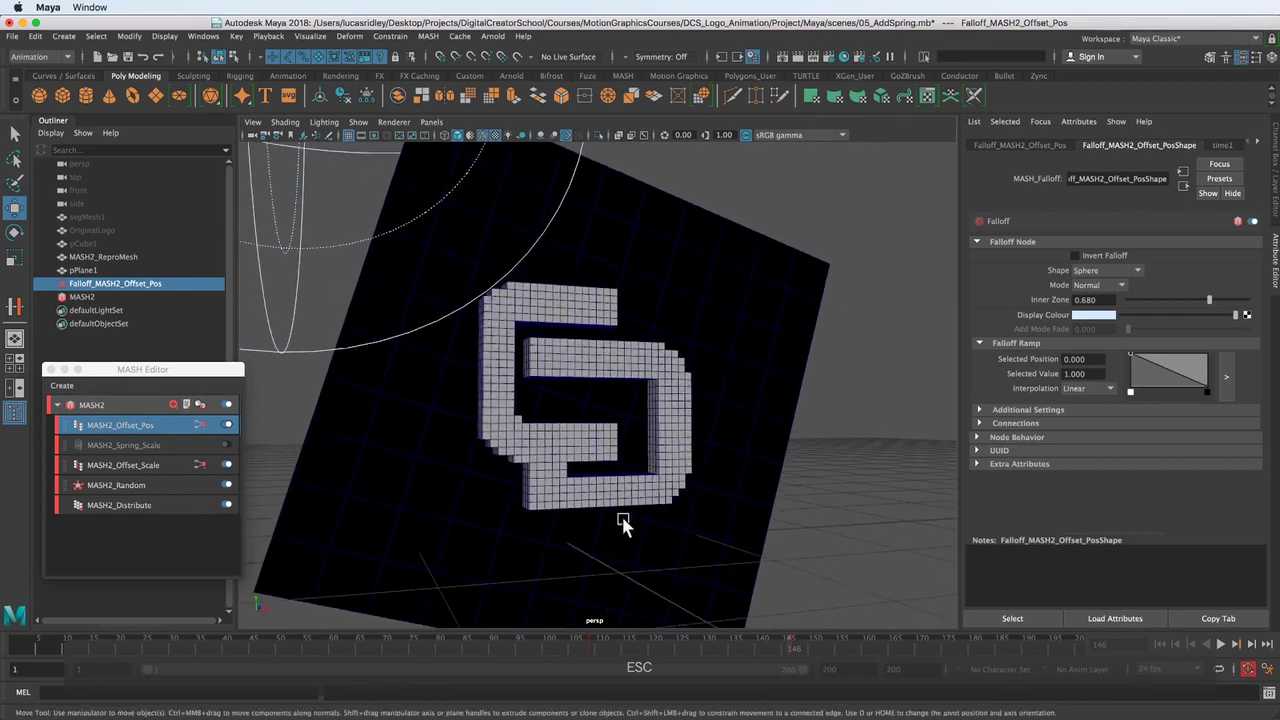
drag(440, 650, 323, 636)
alt+drag(534, 523, 503, 509)
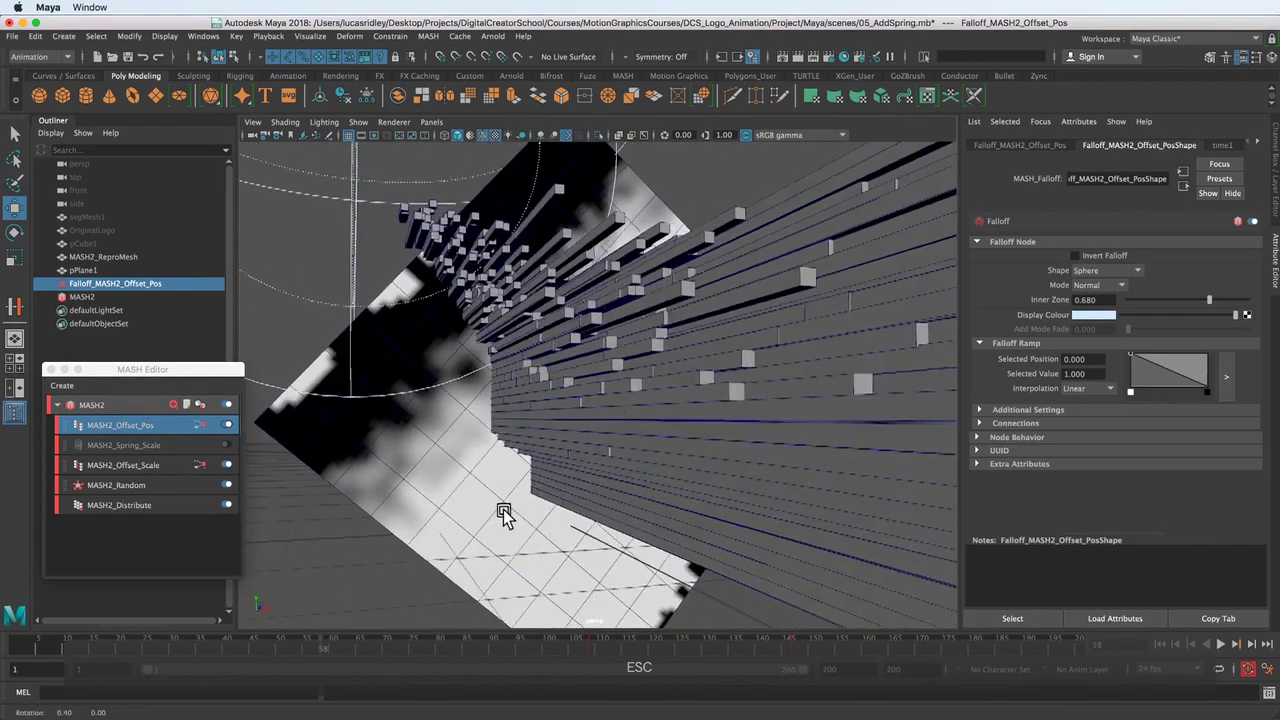
key(bracketleft)
key(bracketleft)
key(bracketleft)
key(bracketleft)
key(bracketleft)
key(bracketleft)
key(bracketleft)
key(bracketleft)
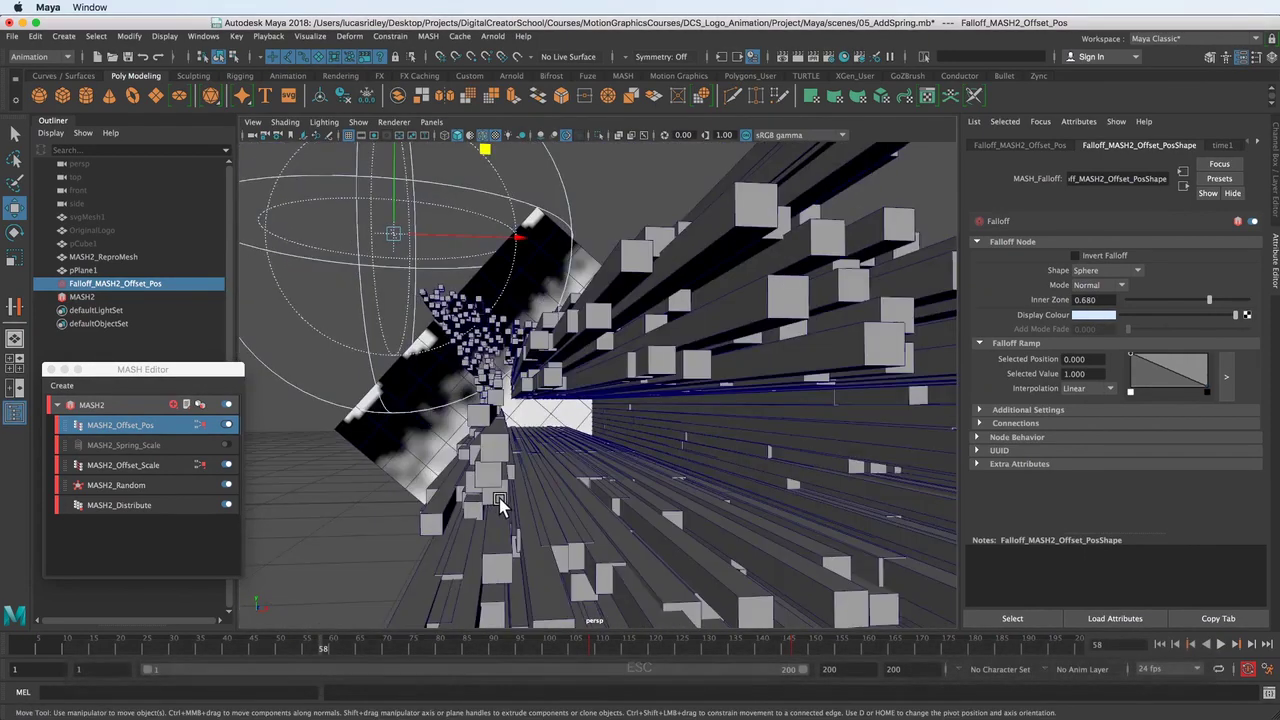
Inspect the stretched cubes at frame 58 from the side, the front and close up inside the tunnel they form.
alt+drag(580, 483, 737, 434)
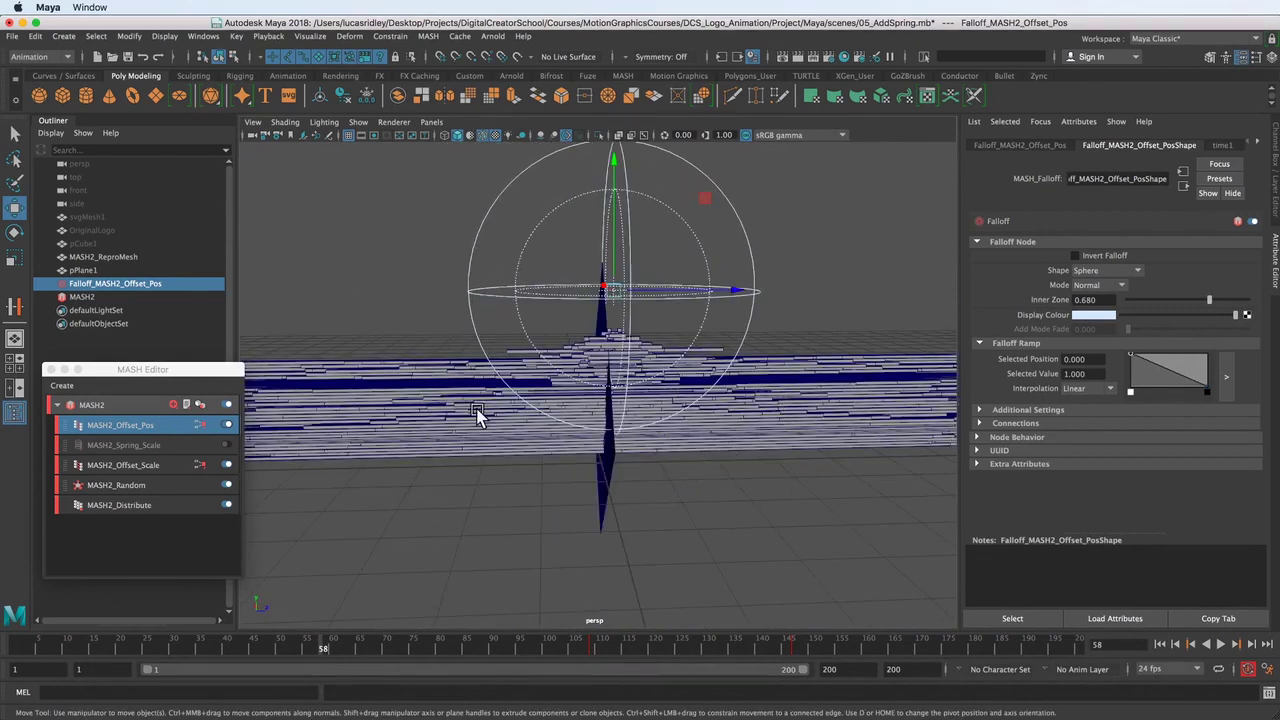
alt+drag(606, 472, 456, 480)
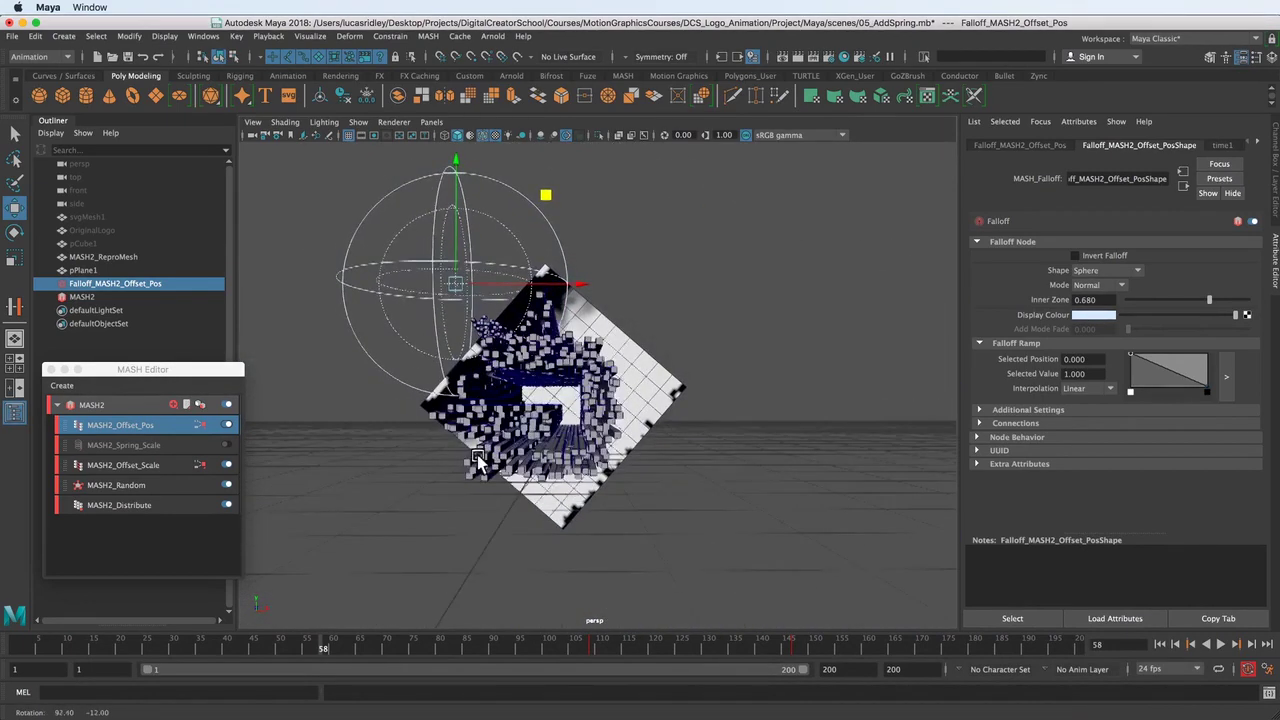
alt+right_drag(456, 480, 600, 492)
alt+middle_drag(526, 514, 586, 514)
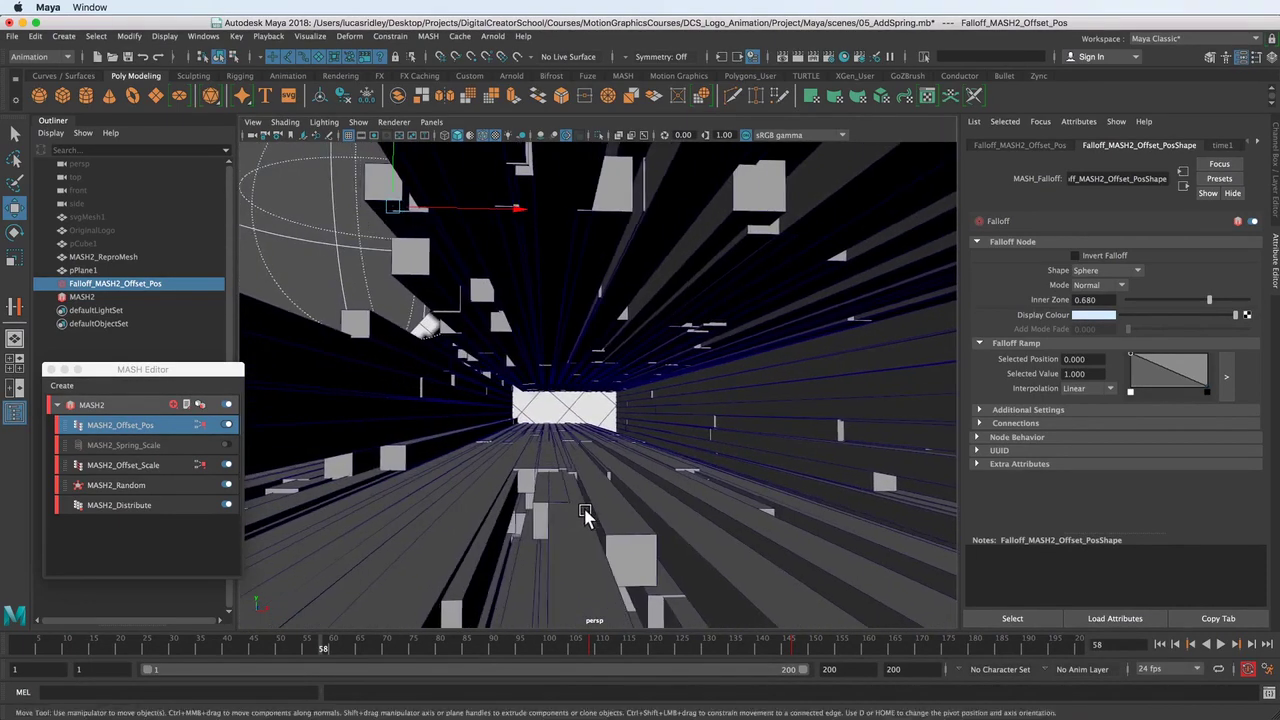
alt+right_drag(586, 514, 665, 545)
alt+middle_drag(665, 546, 640, 532)
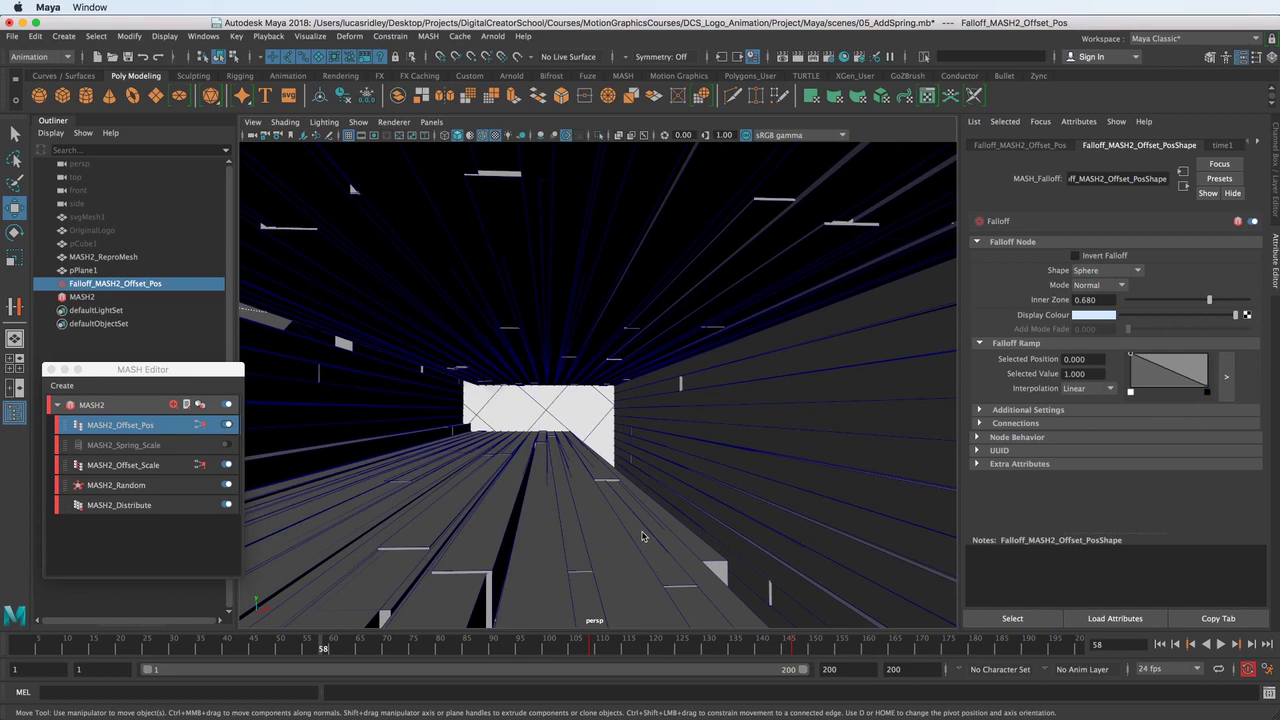
Scrub ahead, frame the whole falloff sphere and play the animation to check how the cubes converge into the logo.
mouse_move(568, 646)
mouse_down()
mouse_move(748, 646)
mouse_move(483, 670)
mouse_move(726, 650)
mouse_move(643, 656)
mouse_up()
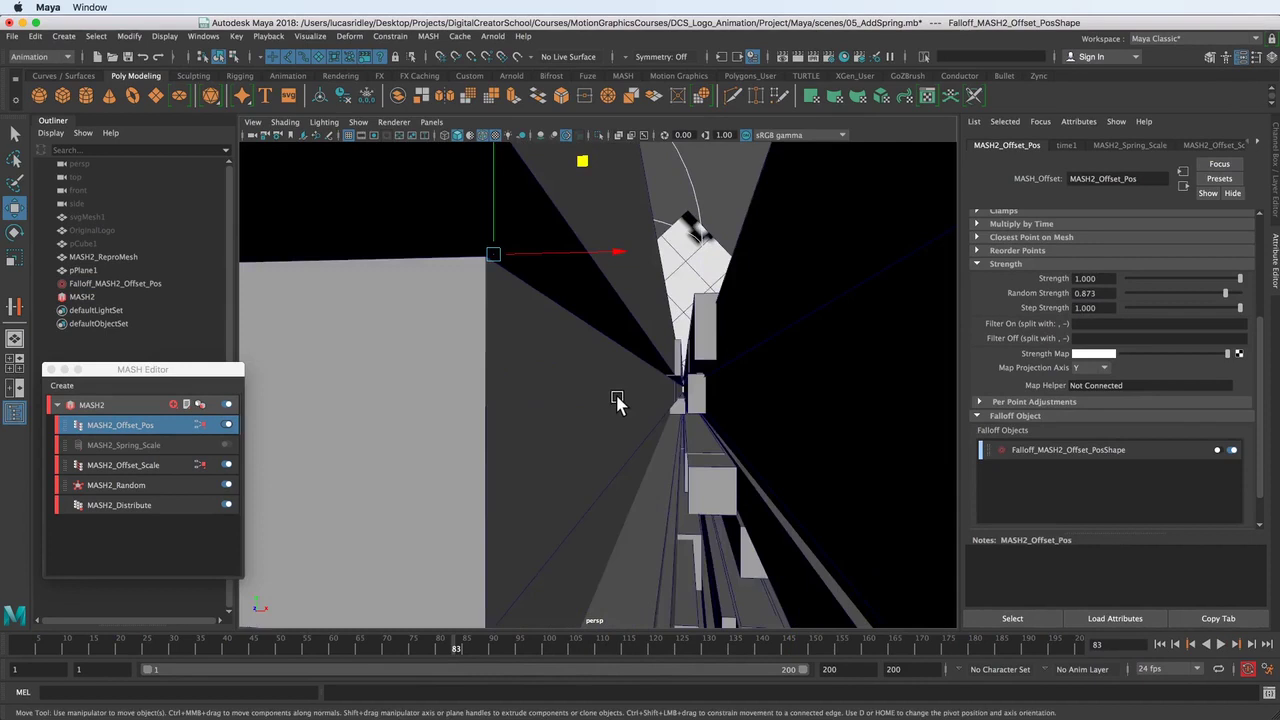
alt+right_drag(617, 399, 520, 400)
alt+drag(520, 400, 491, 406)
alt+right_drag(491, 406, 551, 430)
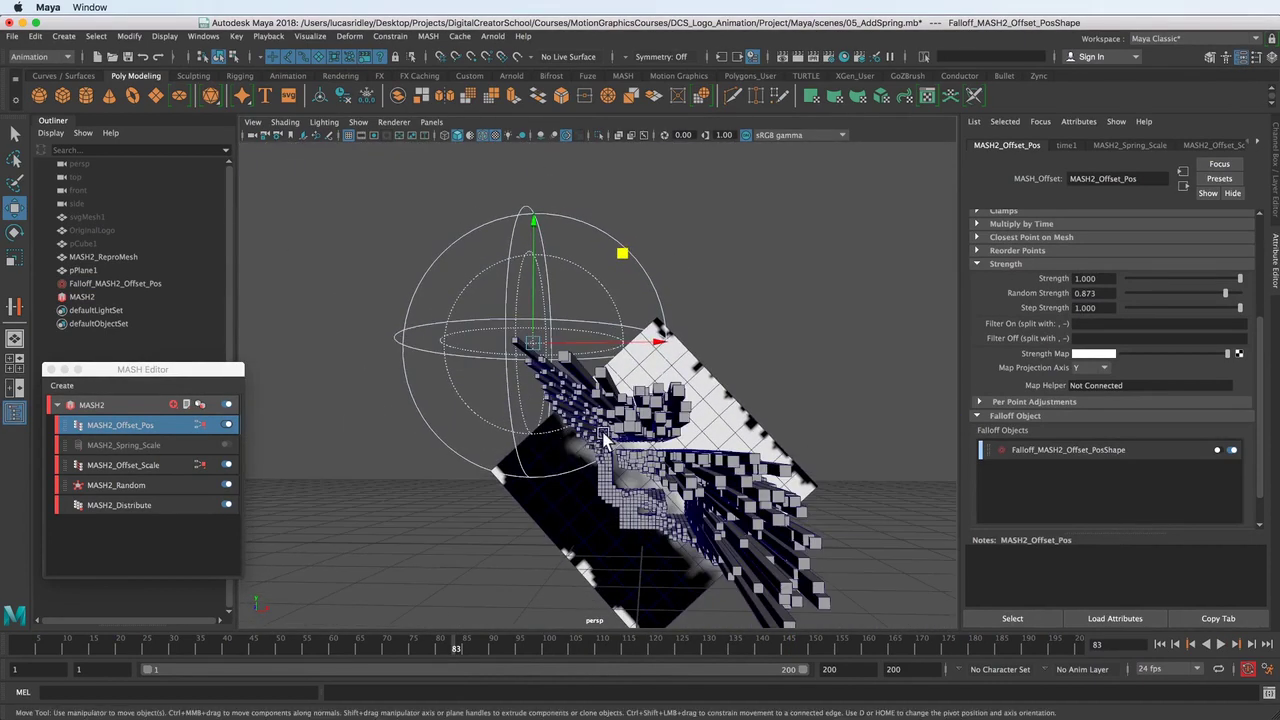
key(alt+v)
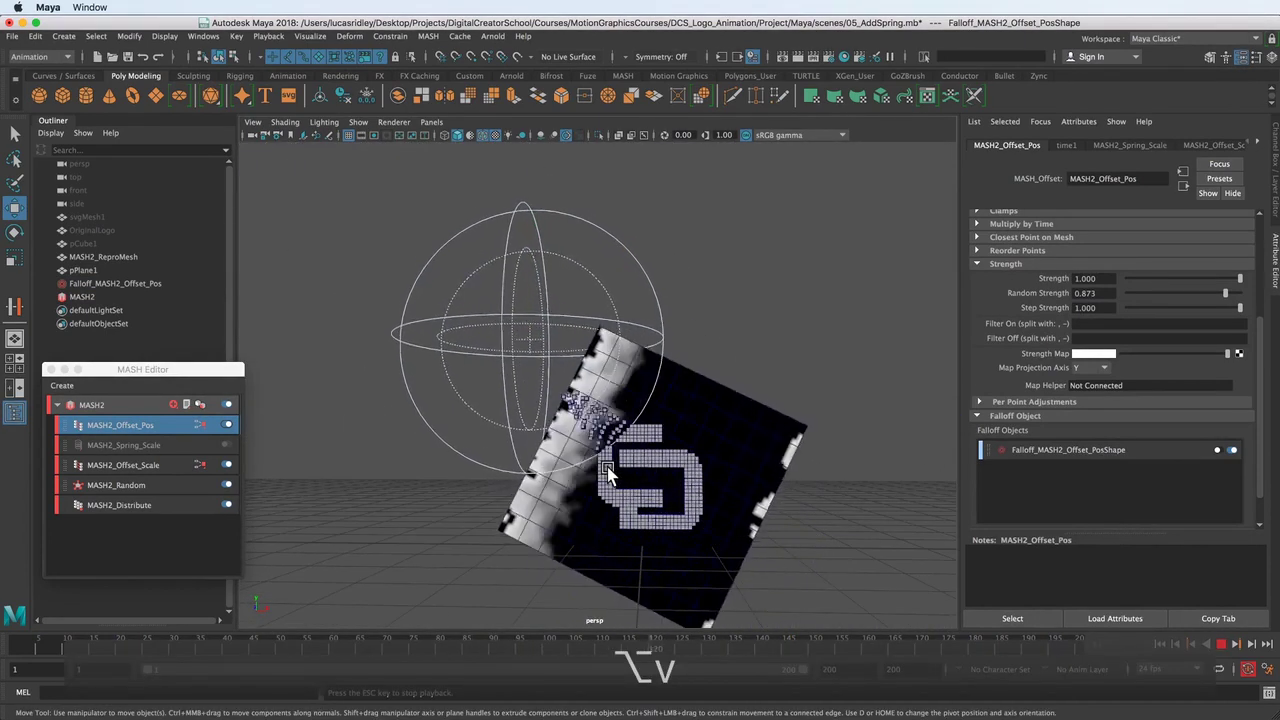
key(Escape)
scroll(636, 519, up, 5)
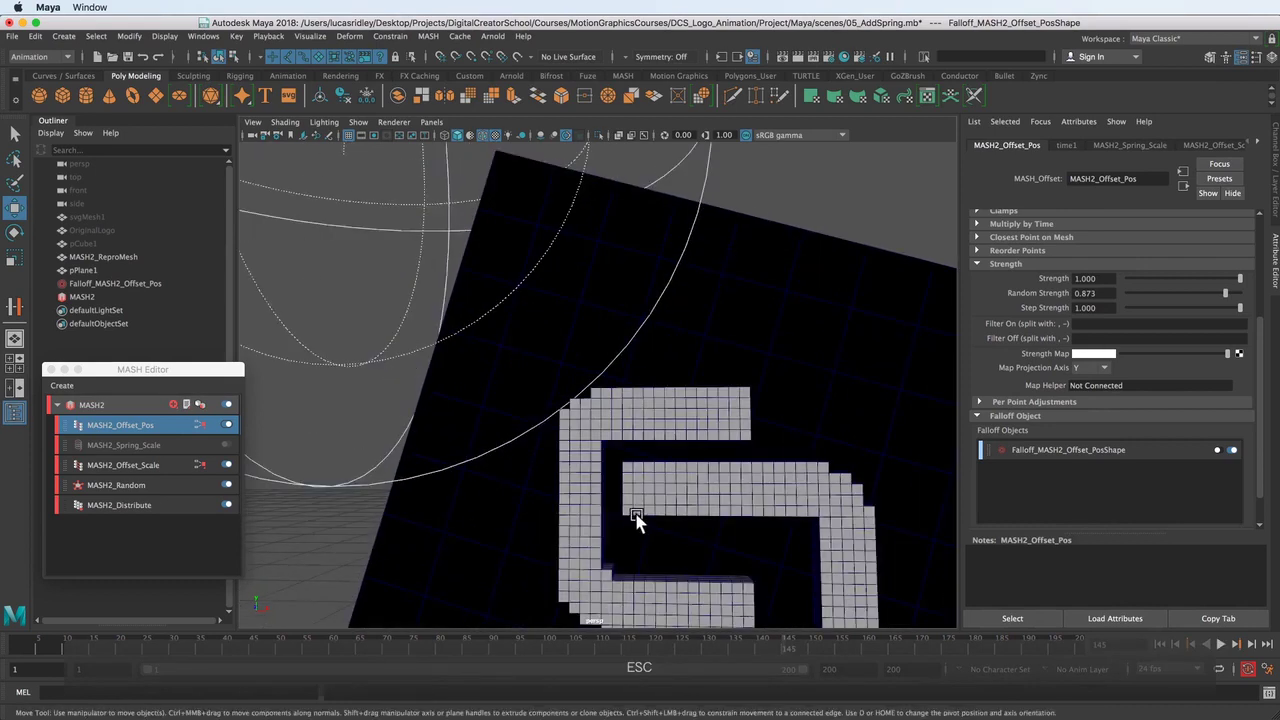
alt+middle_drag(738, 548, 640, 449)
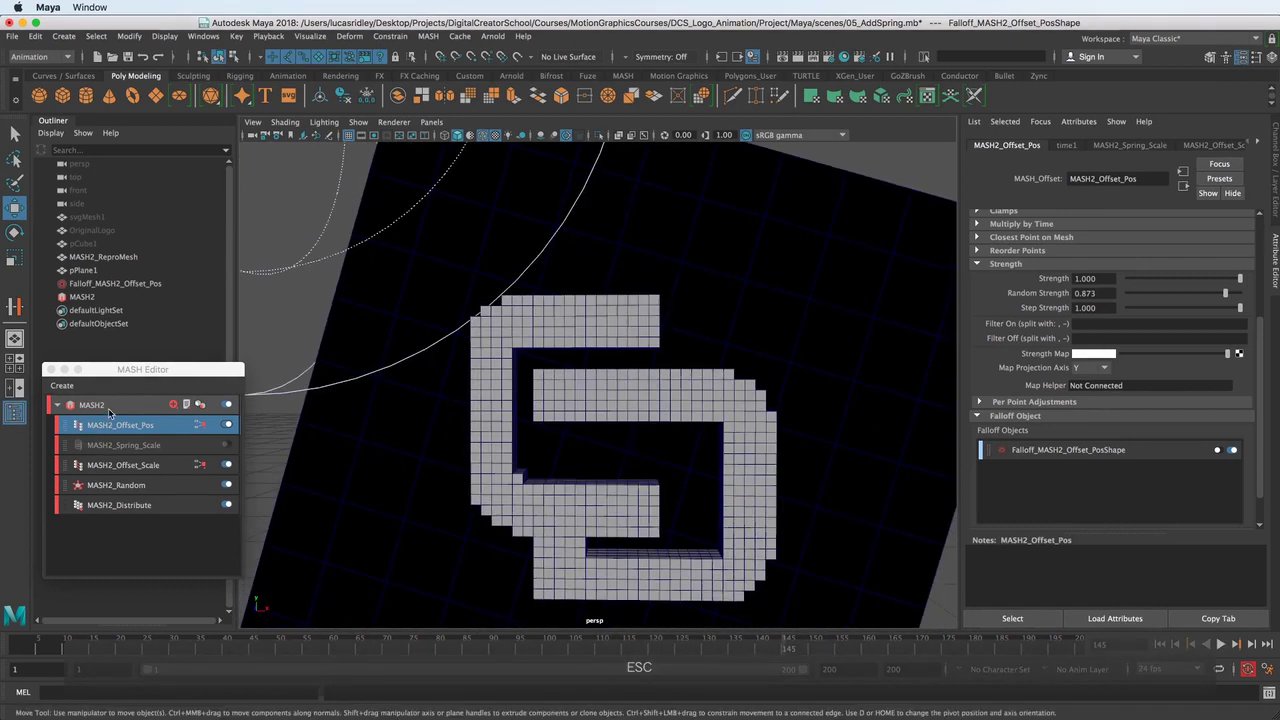
Add a Spring node to the MASH2 network.
click(108, 406)
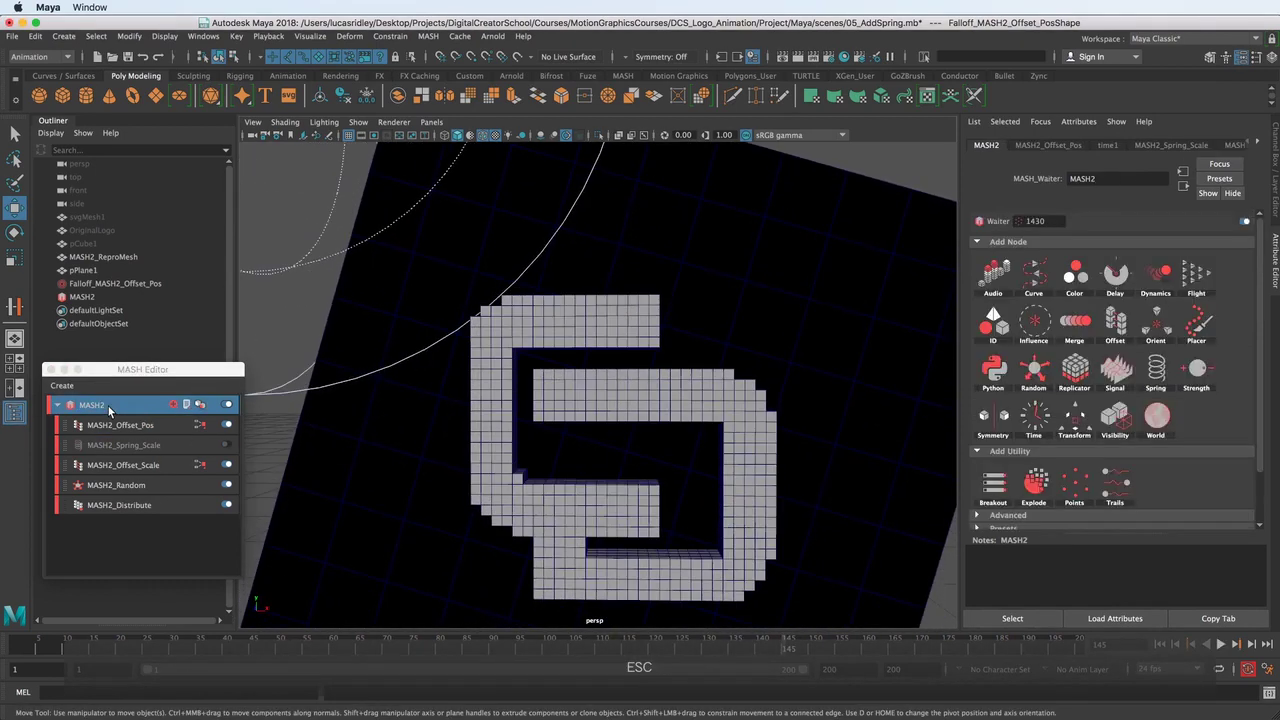
click(1155, 370)
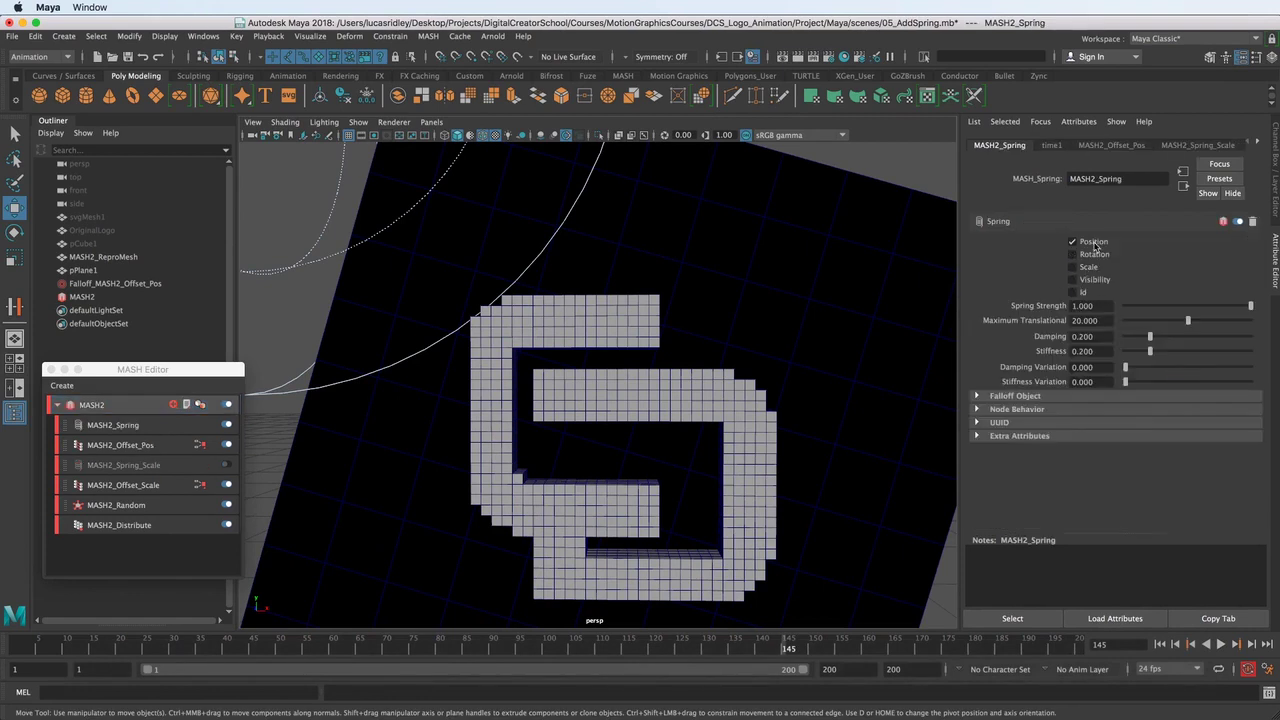
alt+drag(705, 503, 560, 543)
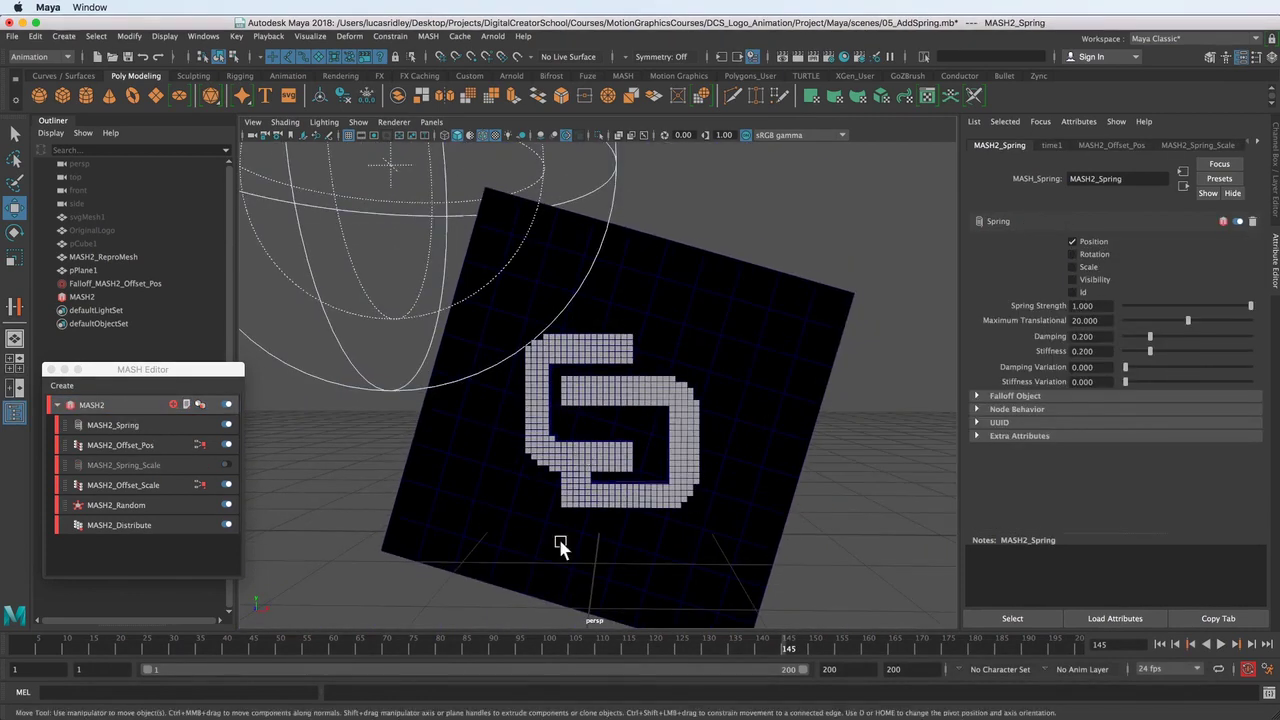
Open the Playback Speed options as a floating window, rewind to frame 1 and play the animation with the new spring.
right_click(388, 645)
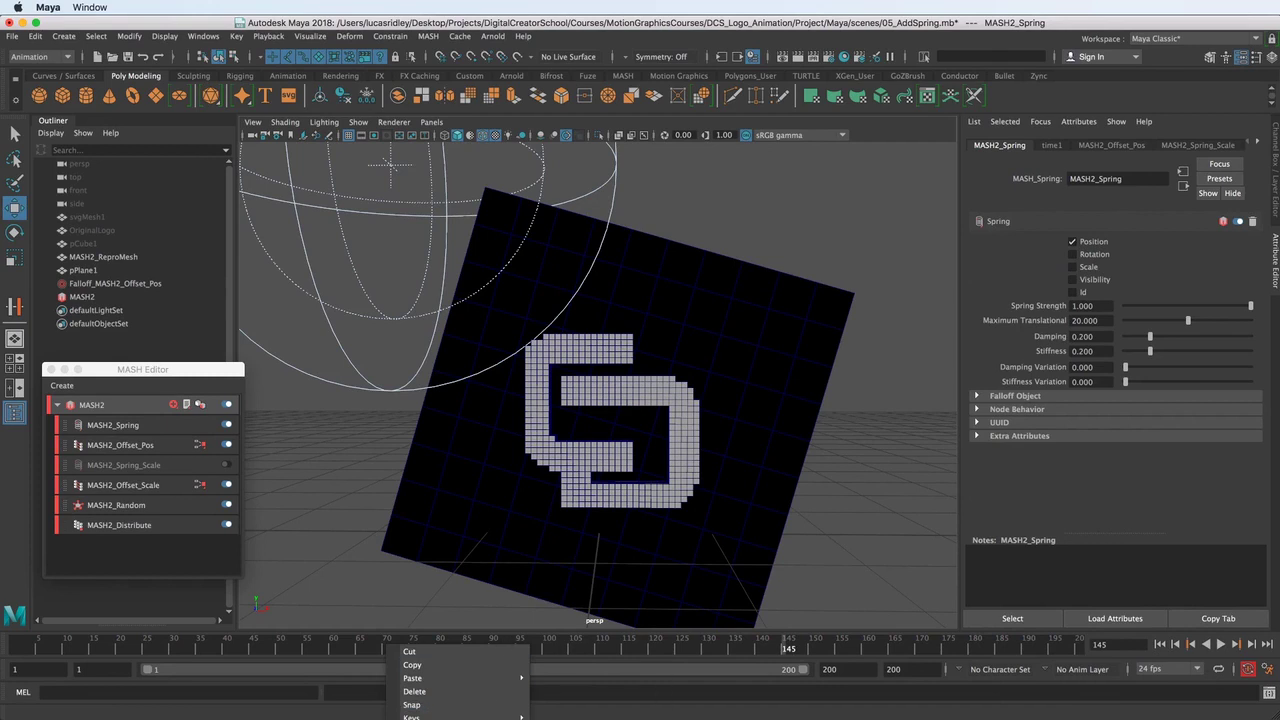
click(590, 719)
drag(590, 719, 183, 247)
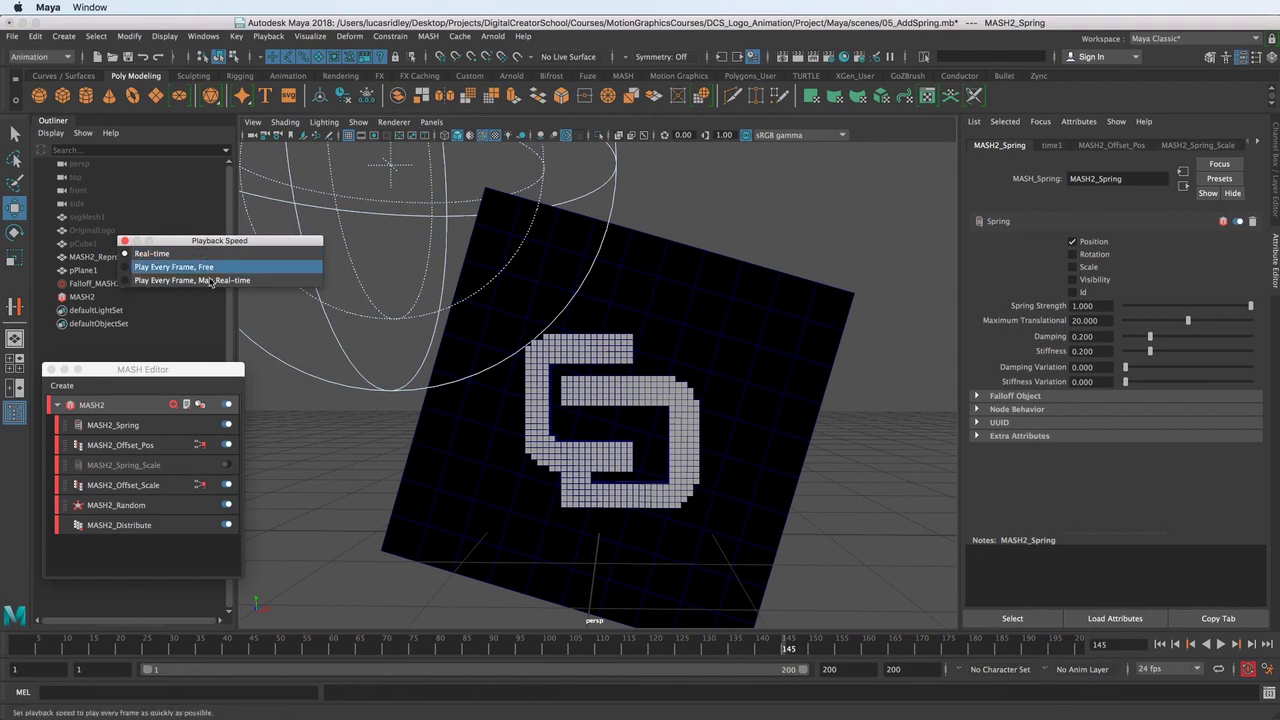
key(alt+shift+v)
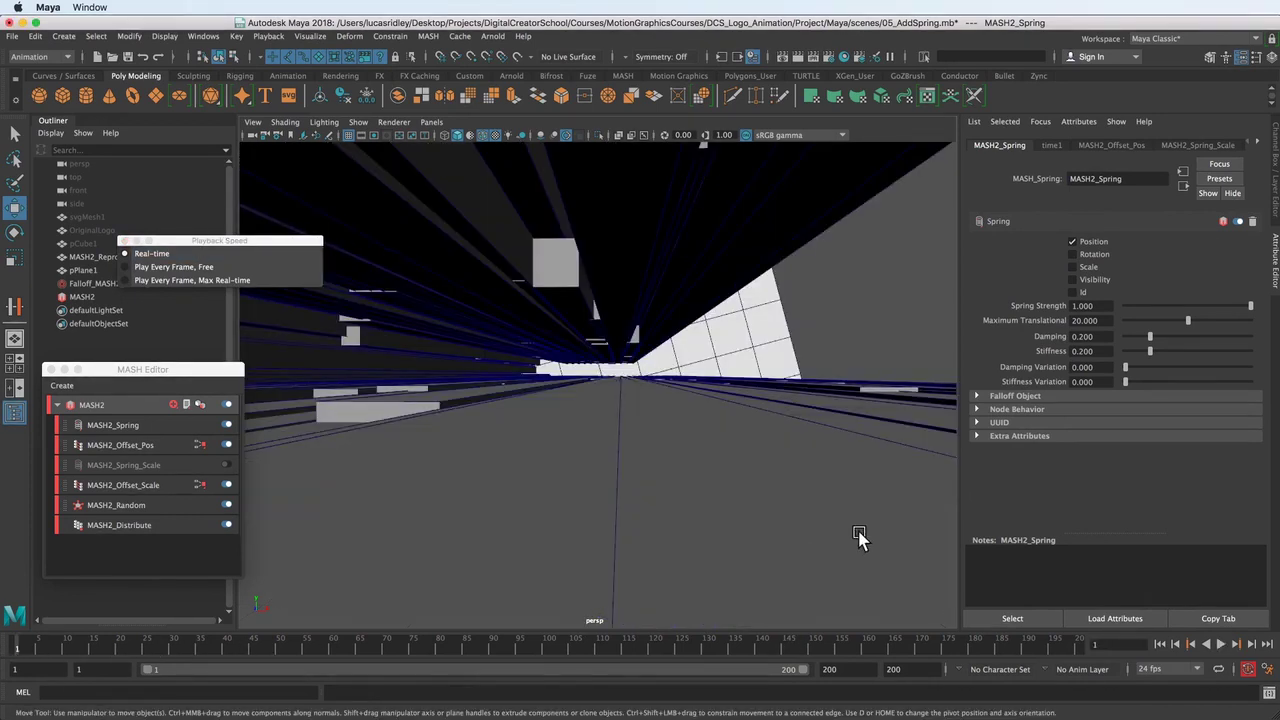
key(alt+v)
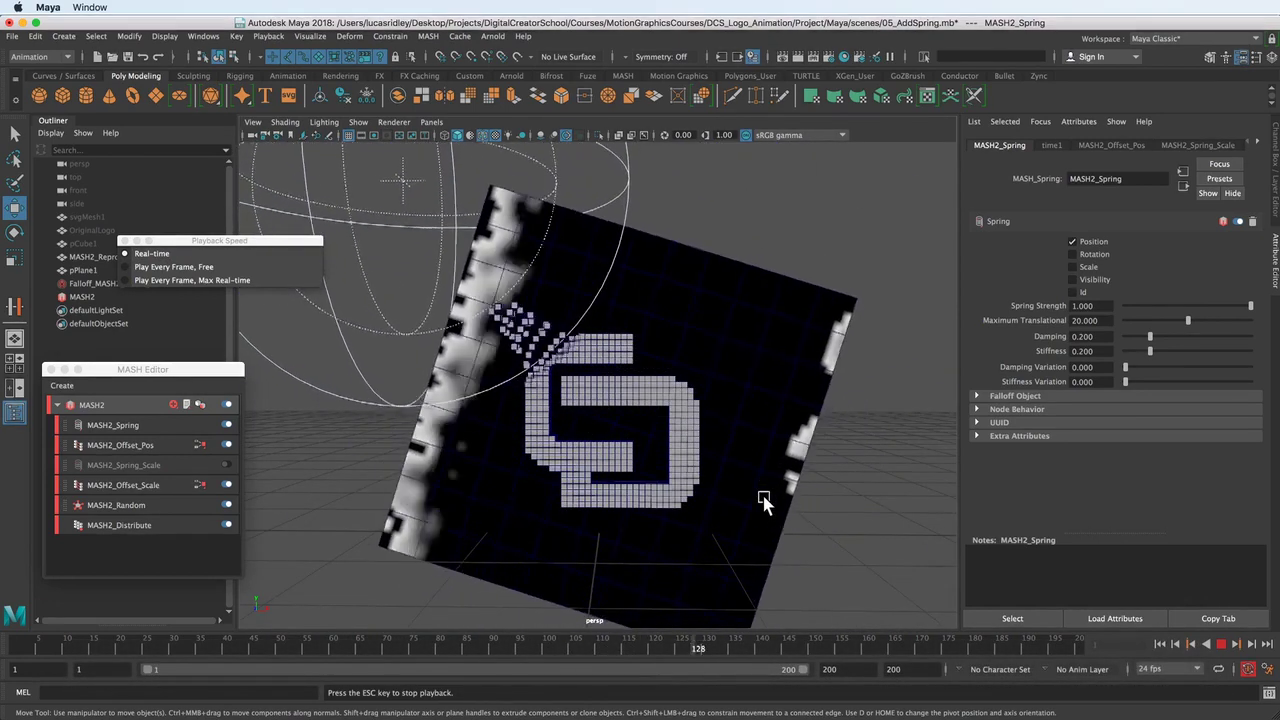
key(Escape)
Select the position falloff sphere, move its ending position key to about frame 140 and play the animation from around frame 108.
mouse_move(551, 400)
alt+right_down()
mouse_move(611, 428)
mouse_move(569, 382)
alt+right_up()
alt+middle_drag(569, 382, 585, 412)
drag(604, 182, 634, 203)
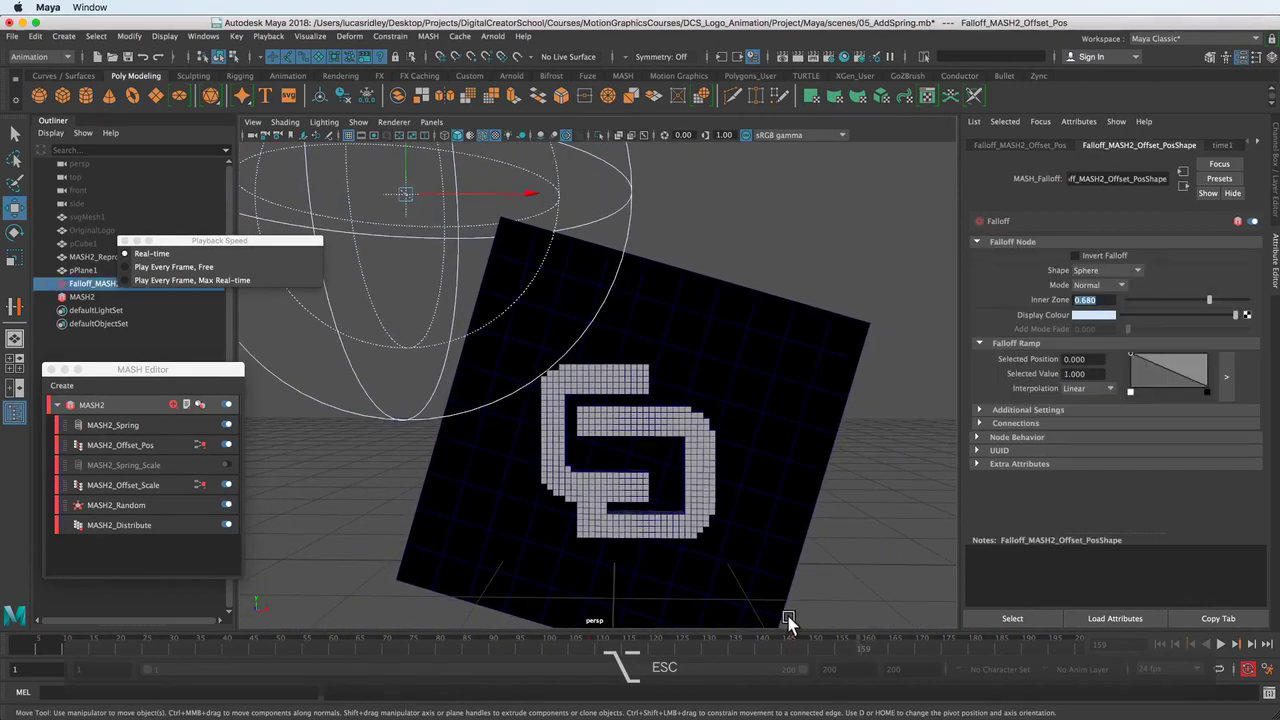
shift+drag(777, 645, 838, 647)
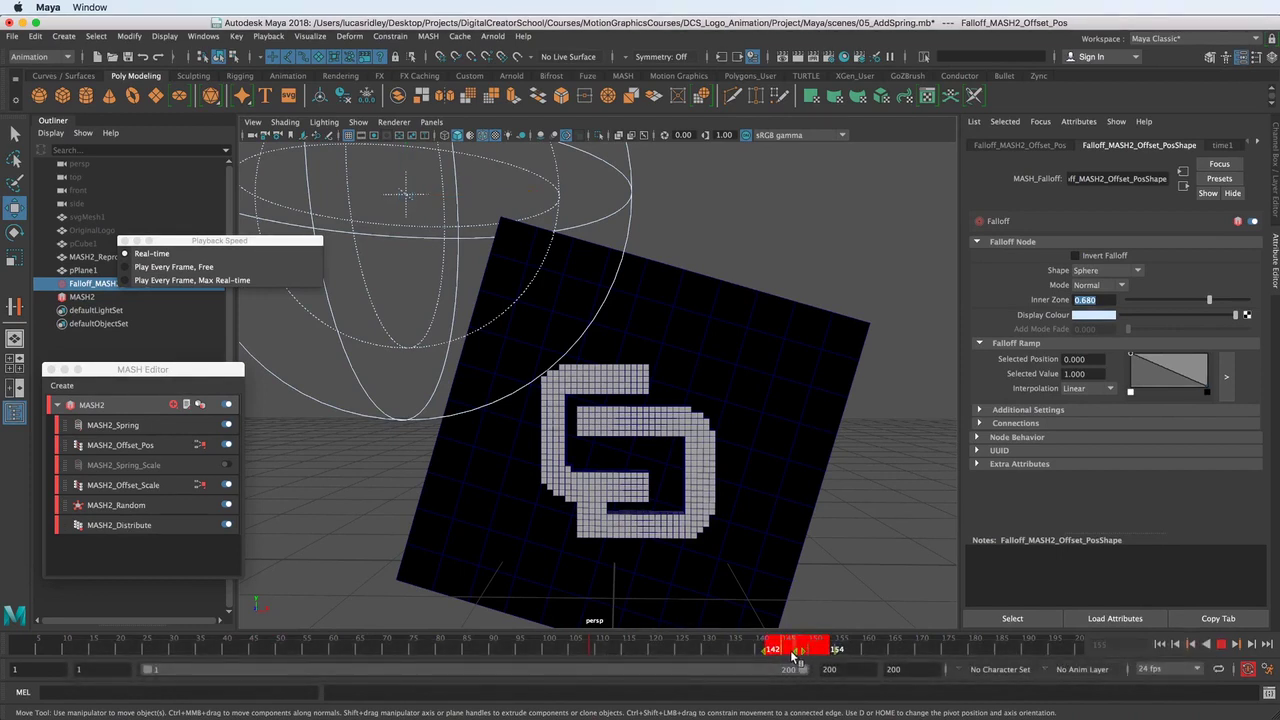
click(585, 645)
key(alt+v)
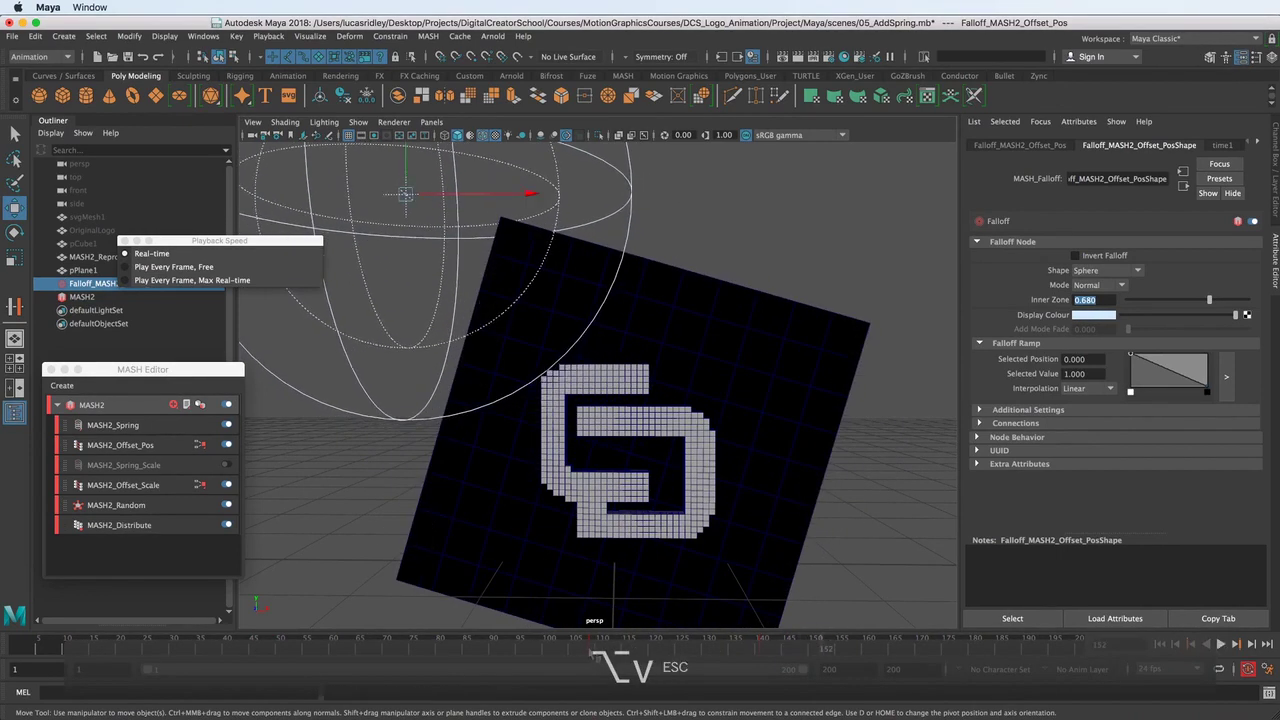
Move the falloff's starting position key to about frame 103 and play the animation.
click(591, 648)
key(alt+v)
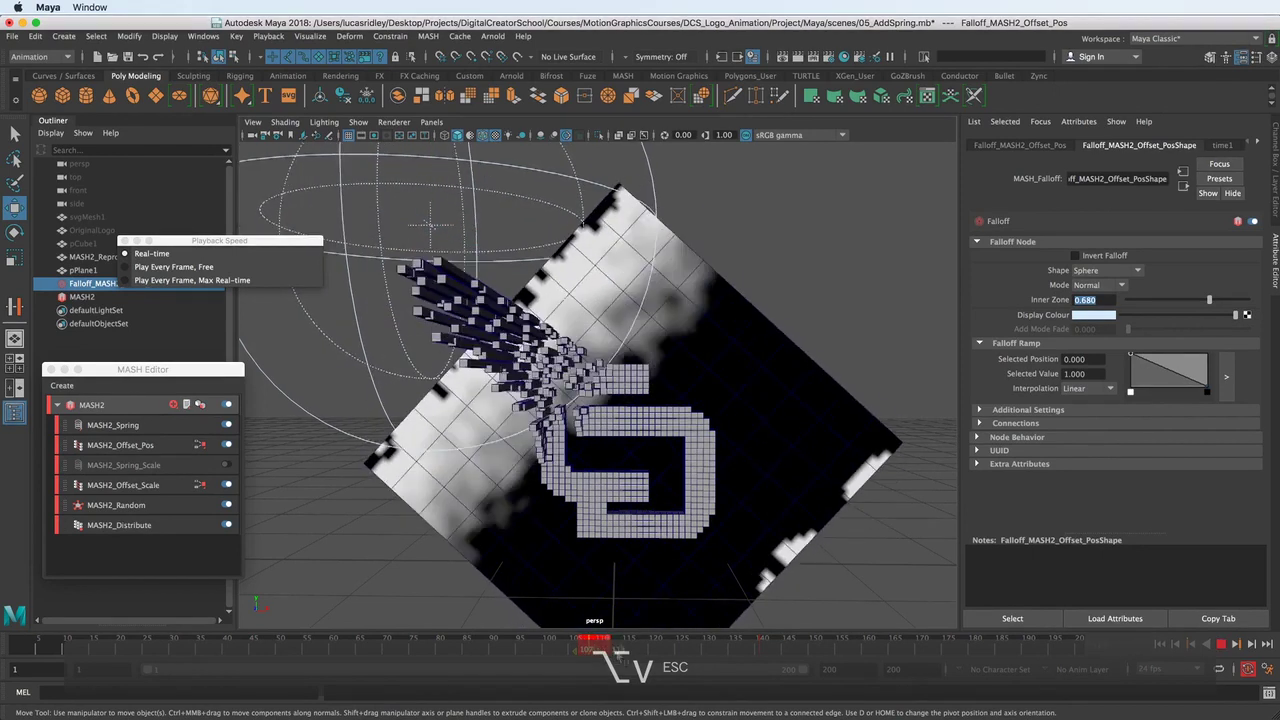
drag(618, 652, 521, 648)
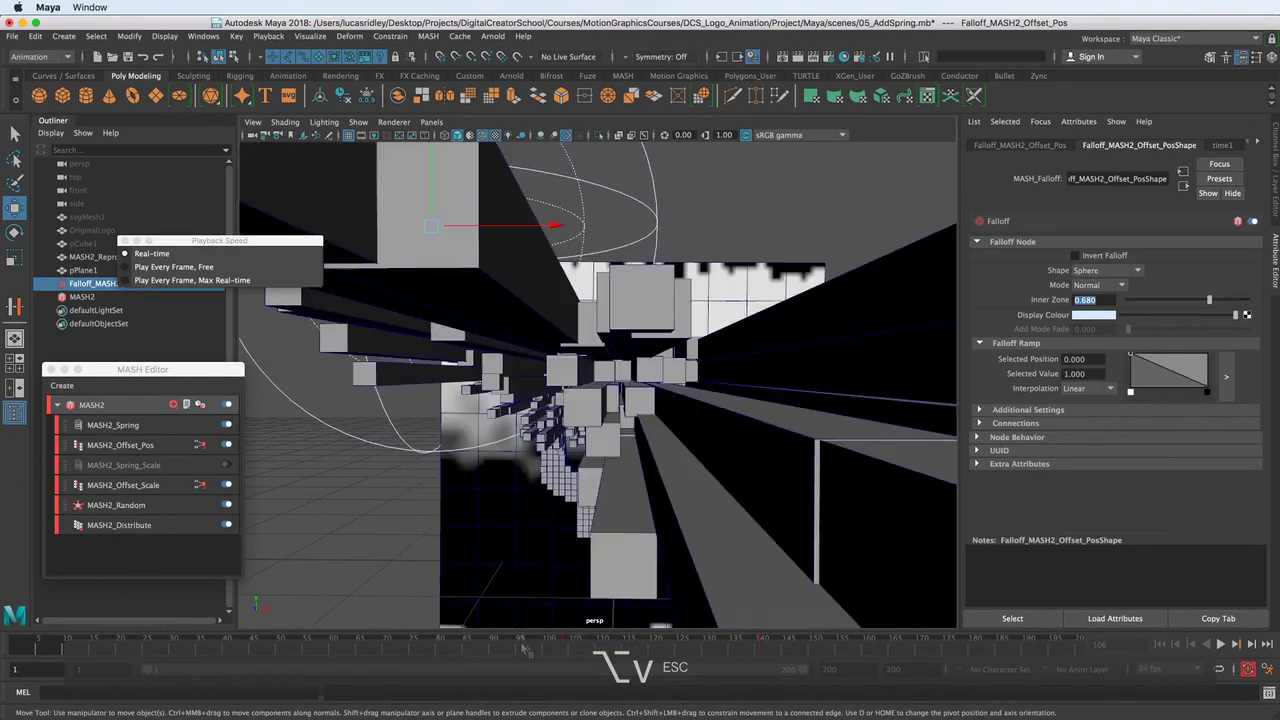
key(alt+v)
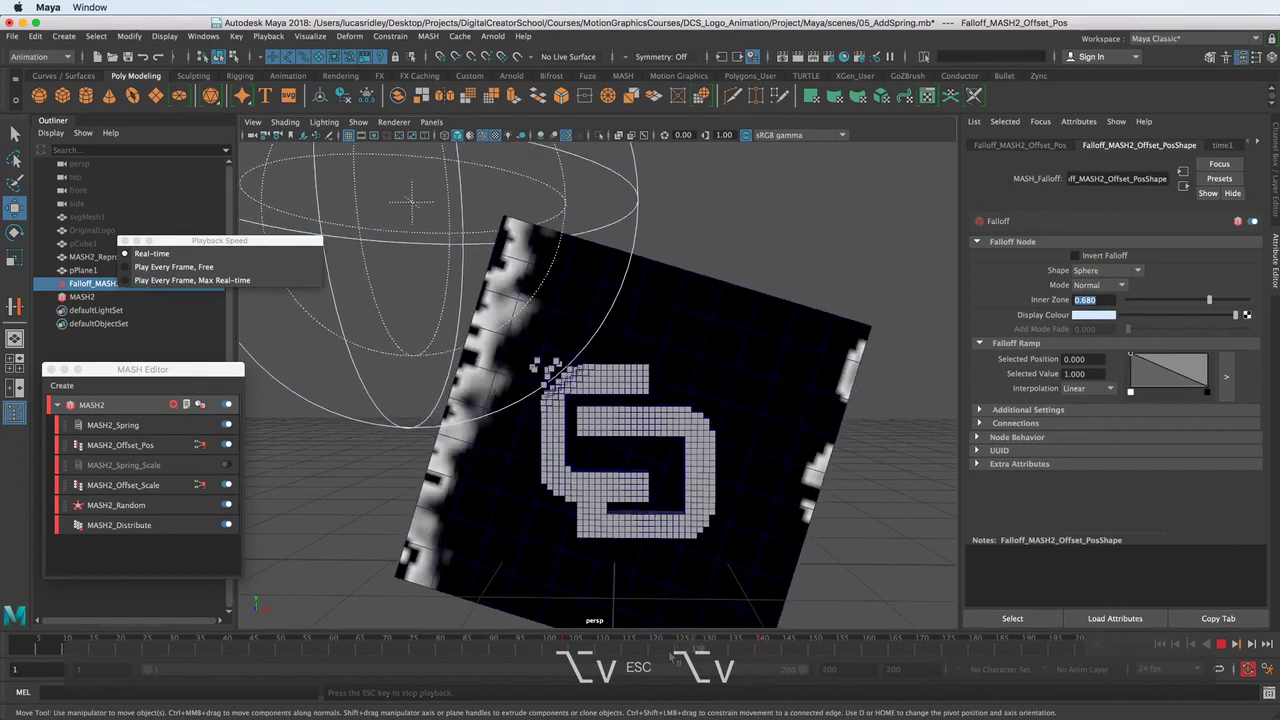
key(Escape)
Replay the animation several times from around frame 95, closer up, to examine how the cubes land with the spring.
key(alt+v)
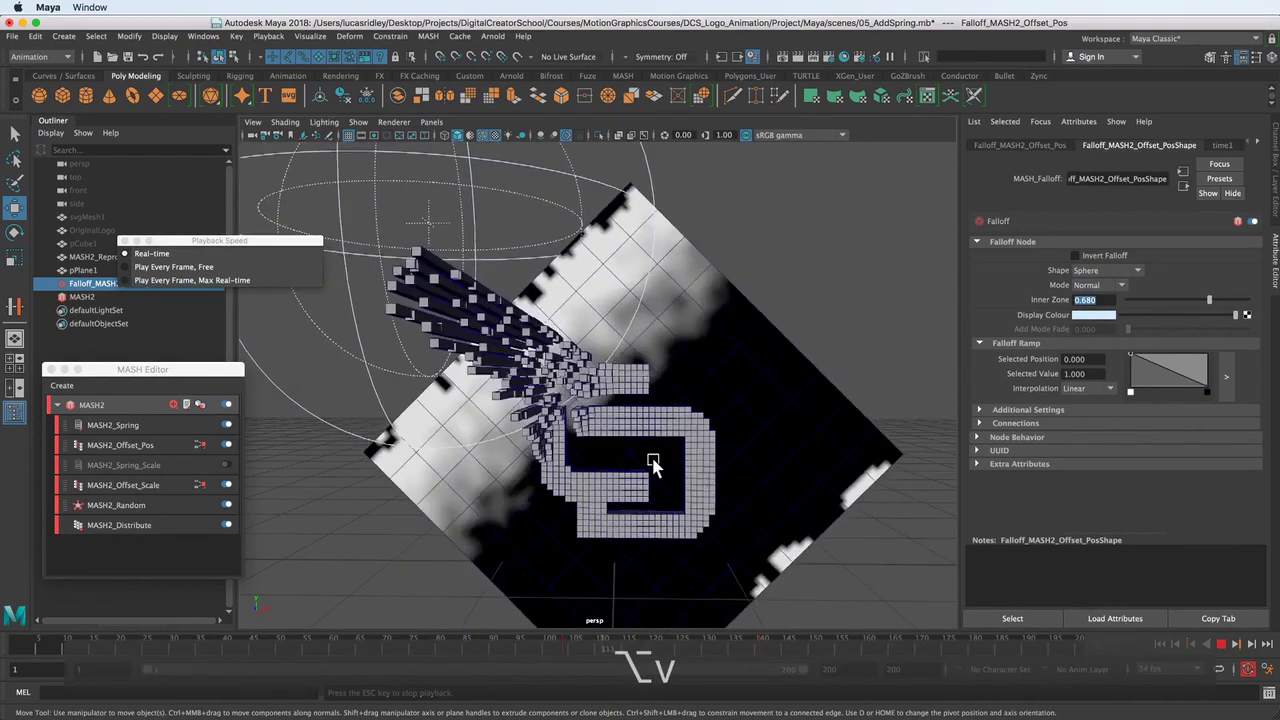
scroll(657, 484, up, 3)
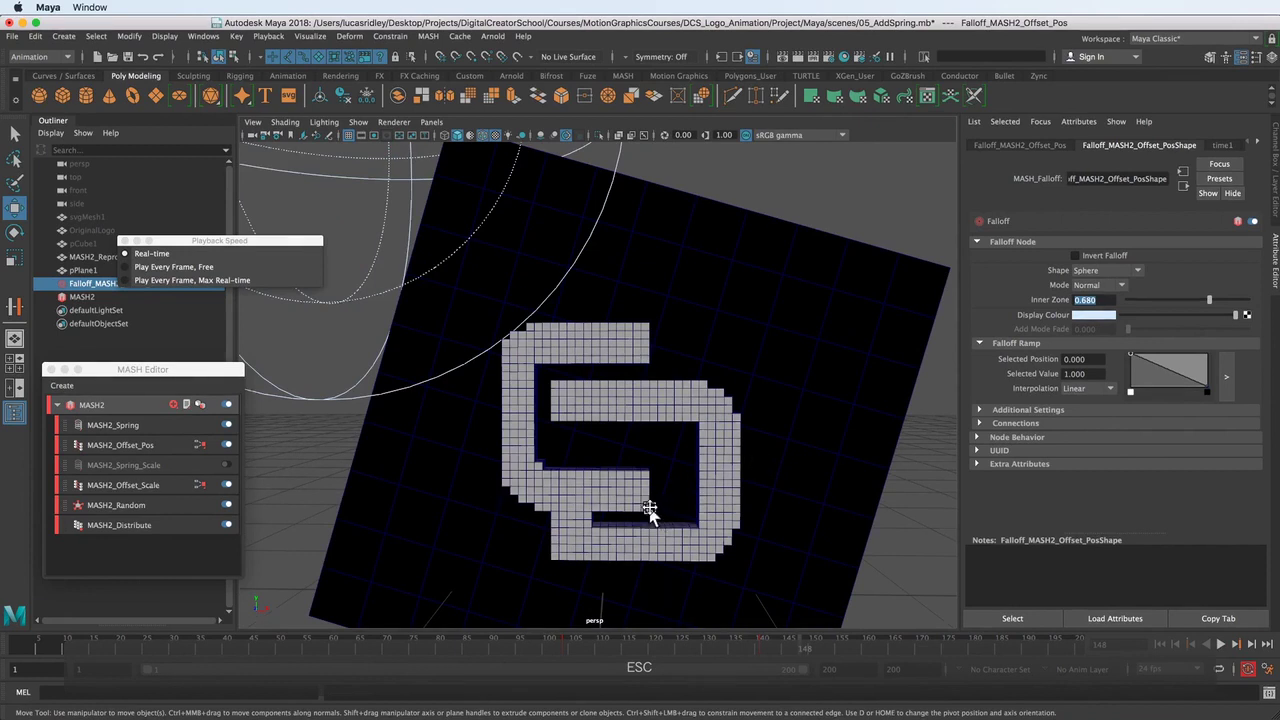
click(522, 645)
key(alt+v)
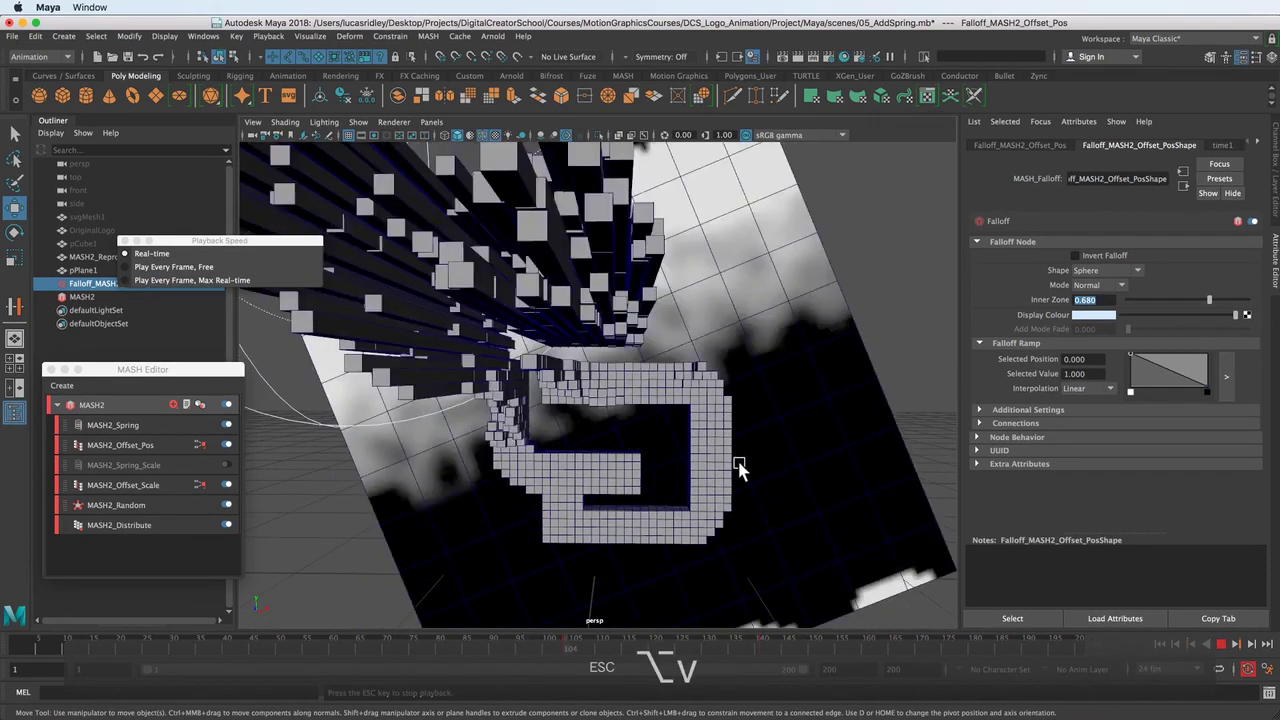
key(Escape)
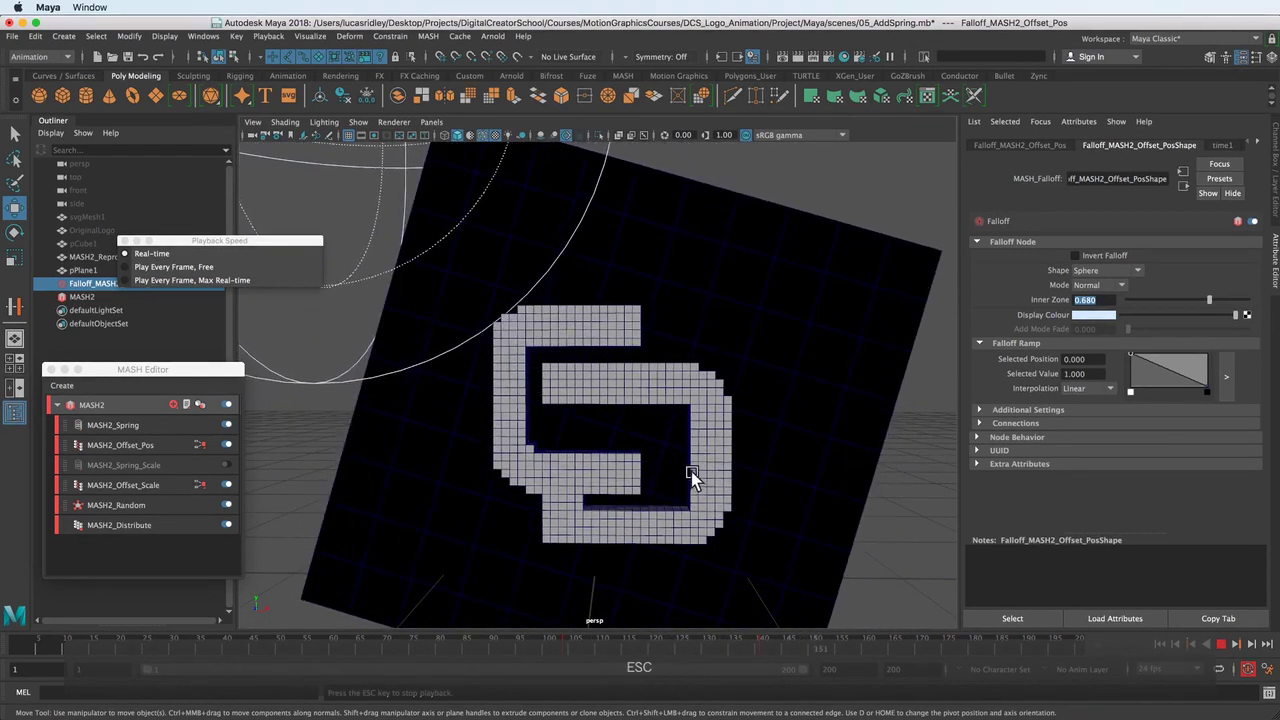
alt+drag(691, 477, 662, 452)
click(538, 645)
key(alt+v)
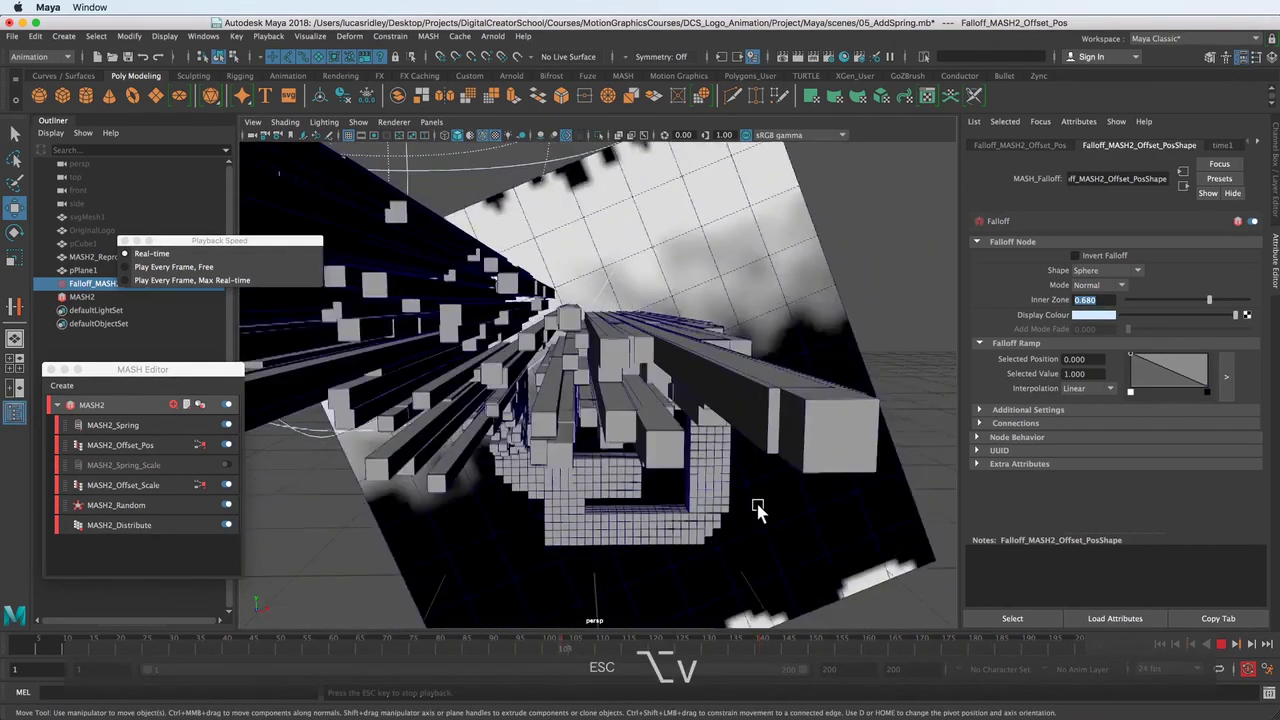
key(Escape)
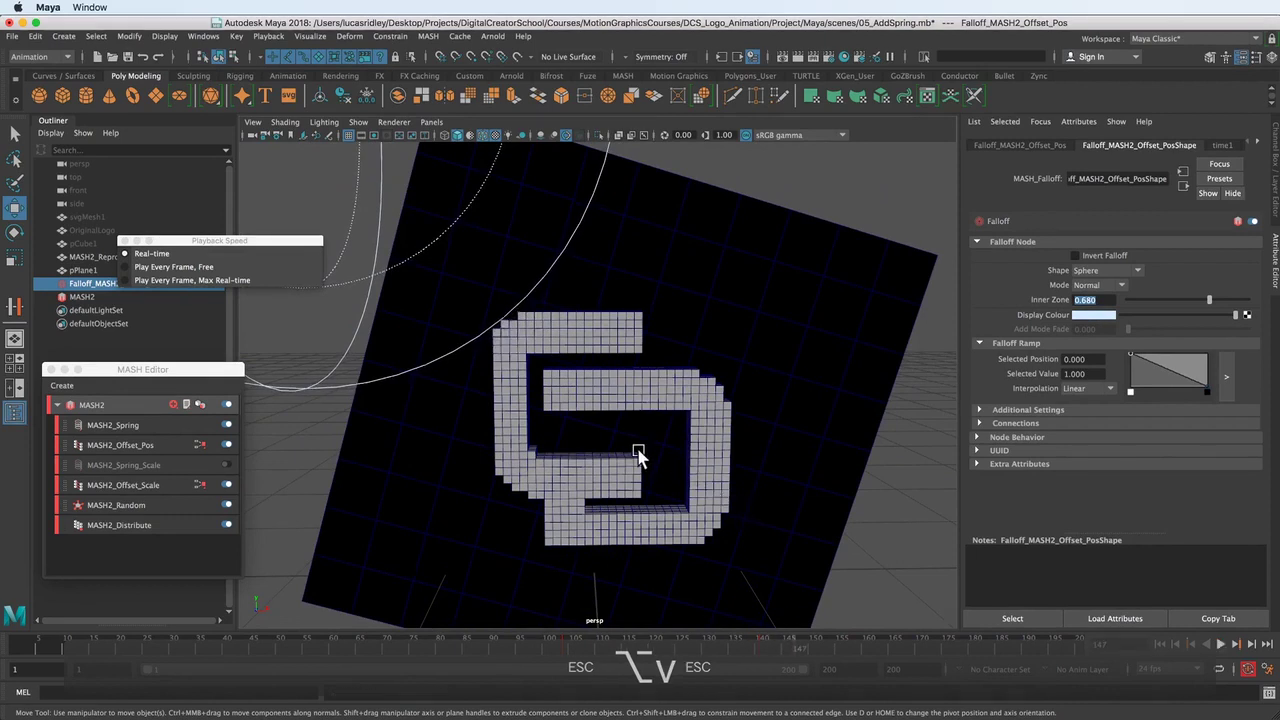
Set the Z offset position of MASH2_Offset_Pos to -2.
mouse_move(637, 449)
alt+mouse_down()
mouse_move(754, 457)
mouse_move(708, 473)
mouse_move(620, 460)
alt+mouse_up()
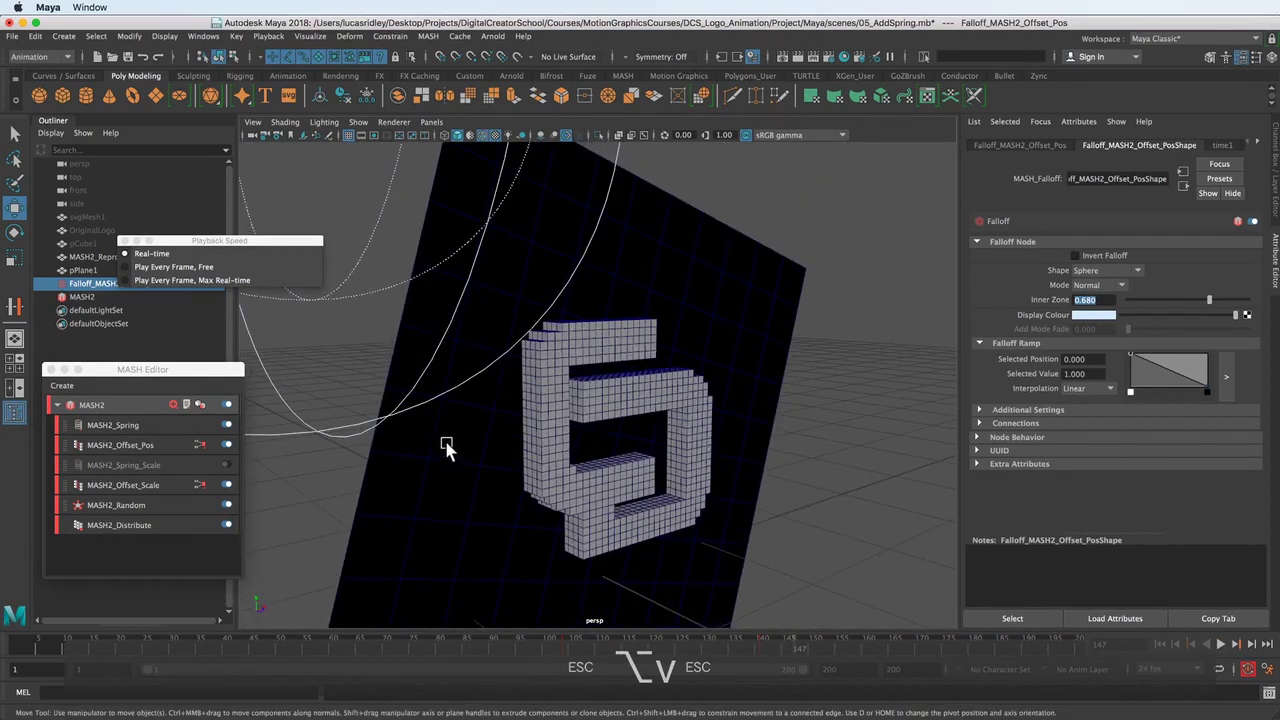
click(120, 445)
alt+drag(708, 396, 675, 396)
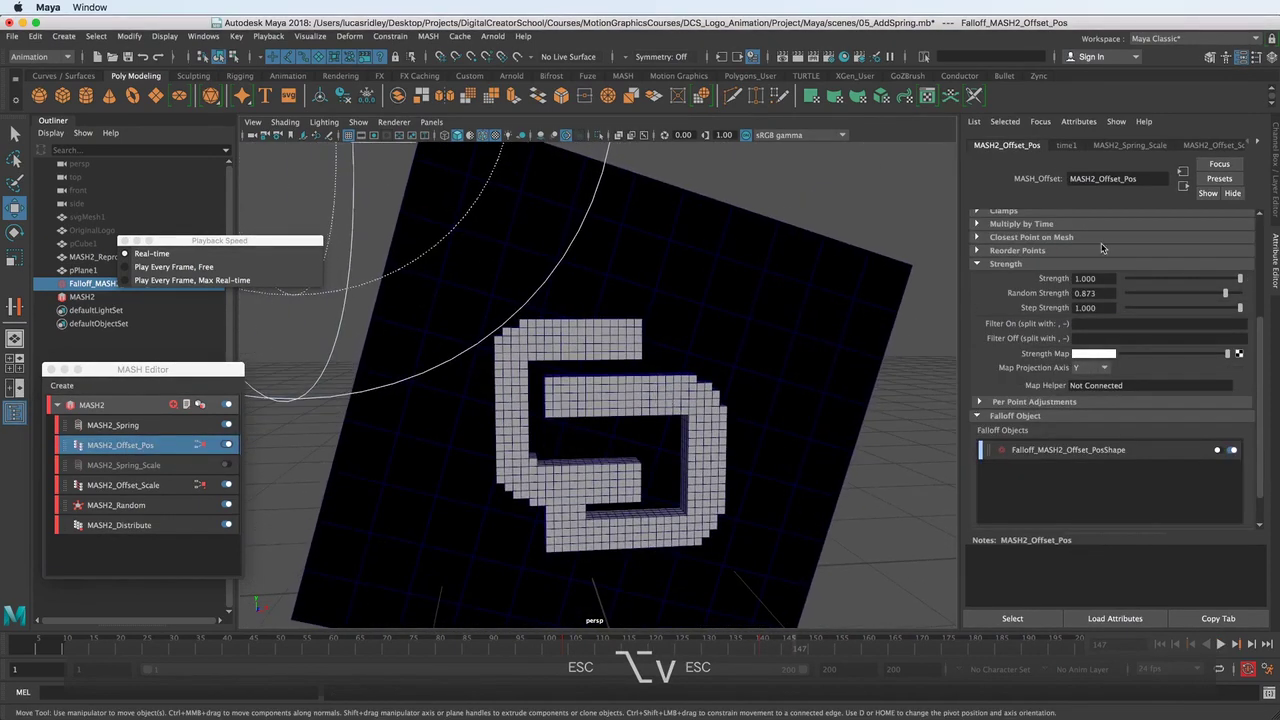
scroll(990, 212, up, 5)
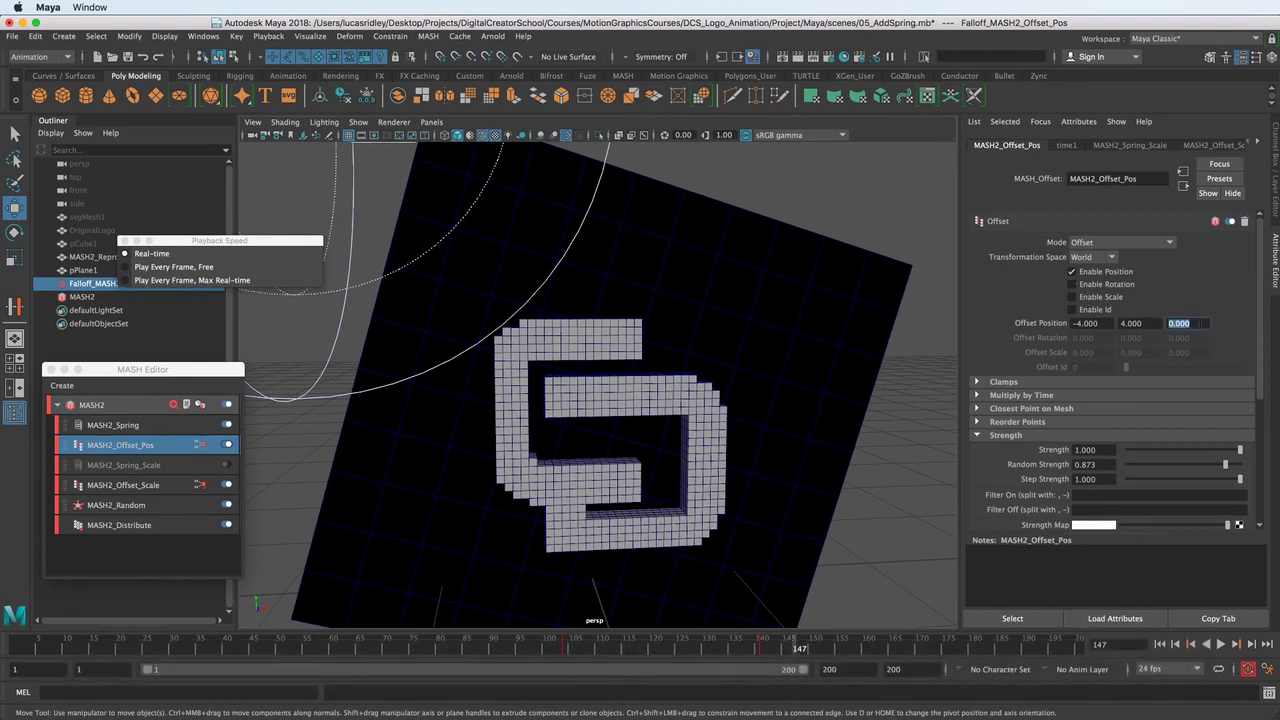
text(-2)
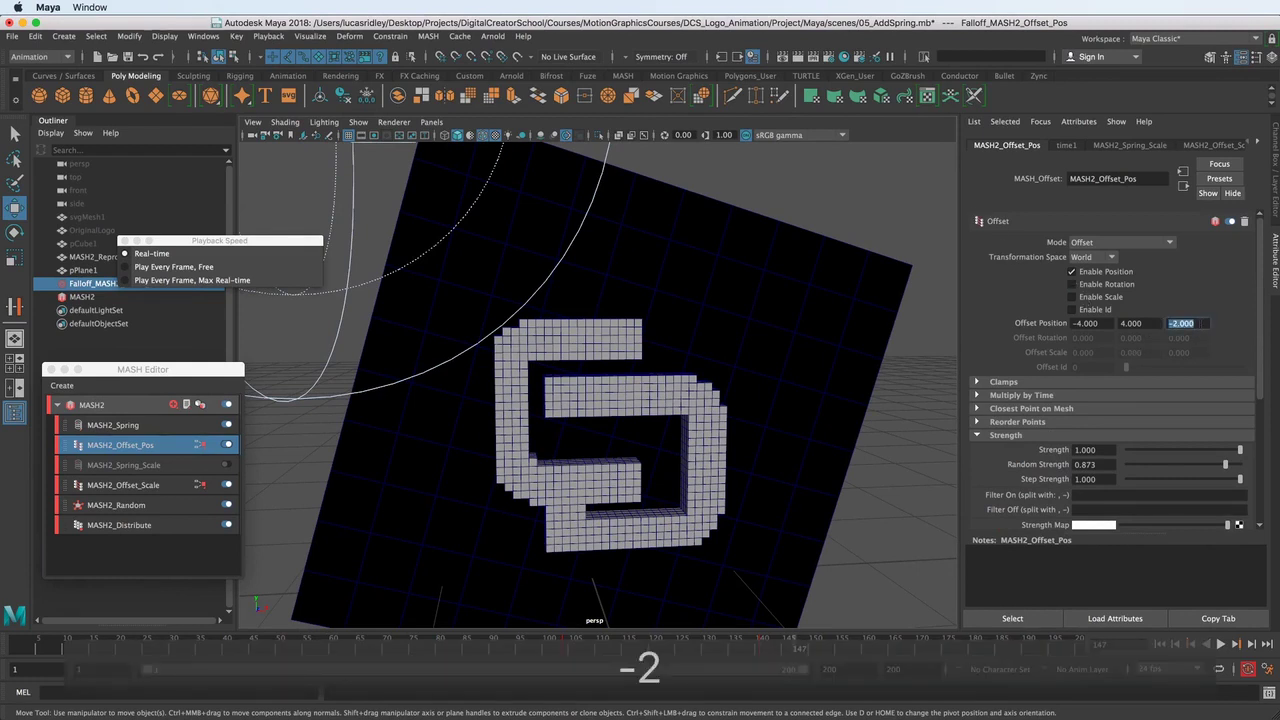
Play the animation from the front and then from a close side view to examine how the cubes land with the current offset.
text(f)
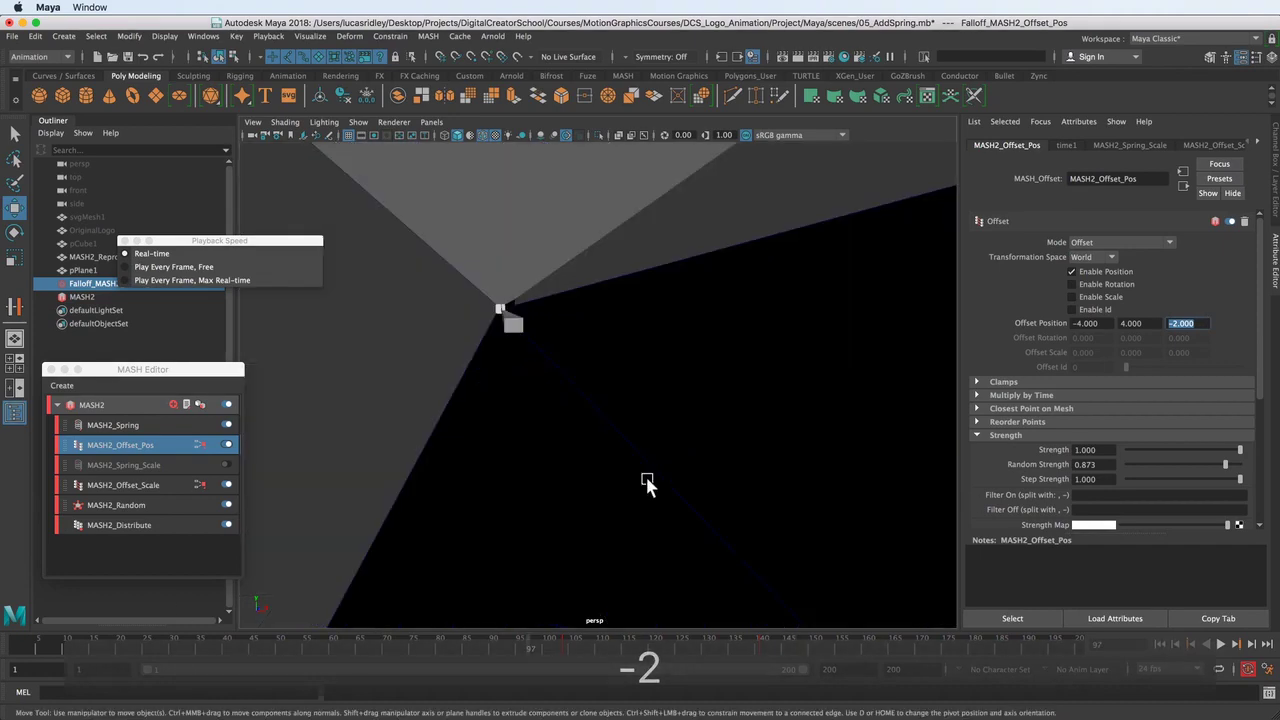
key(alt+v)
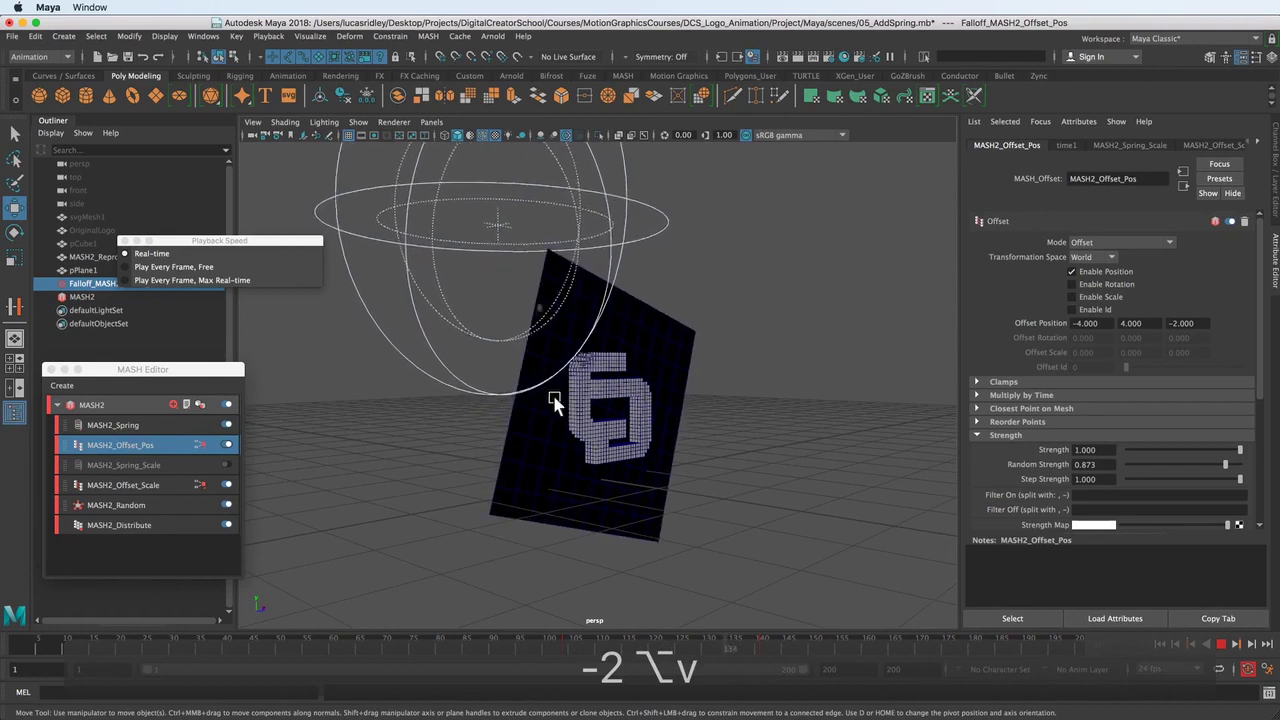
key(Escape)
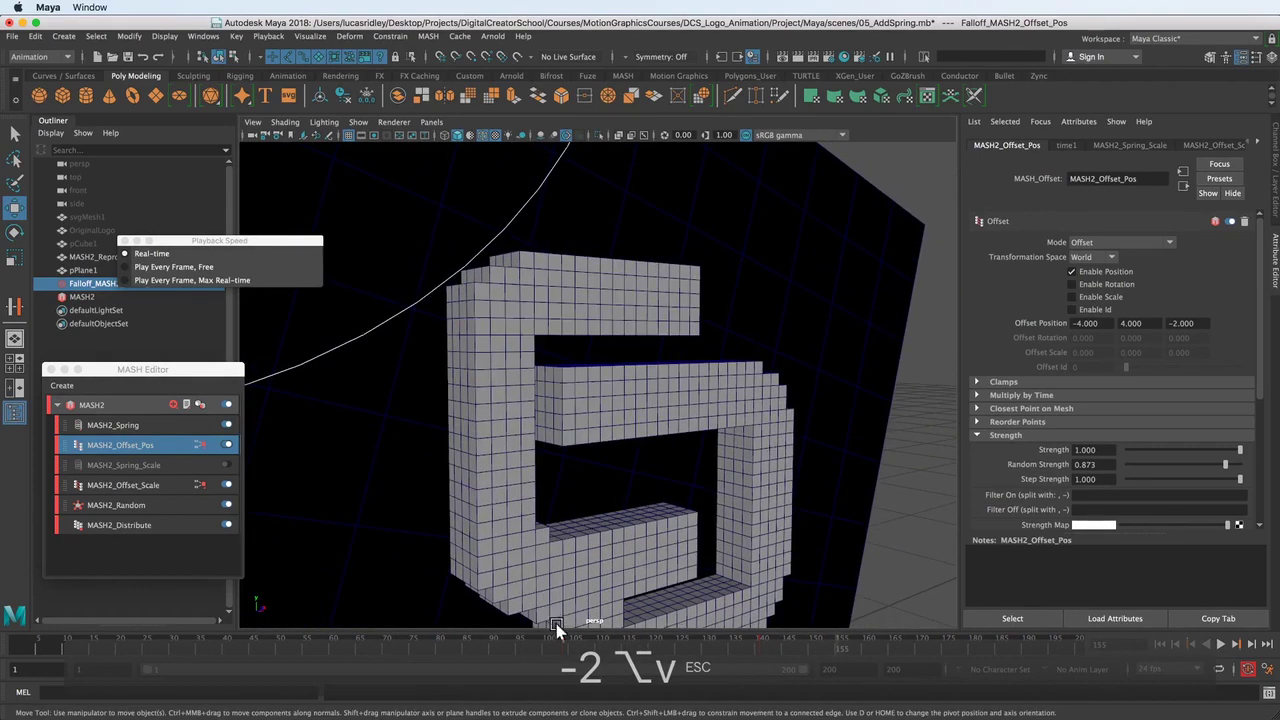
alt+drag(590, 430, 628, 432)
alt+middle_drag(629, 429, 634, 360)
alt+right_drag(634, 360, 712, 335)
alt+middle_drag(712, 335, 660, 400)
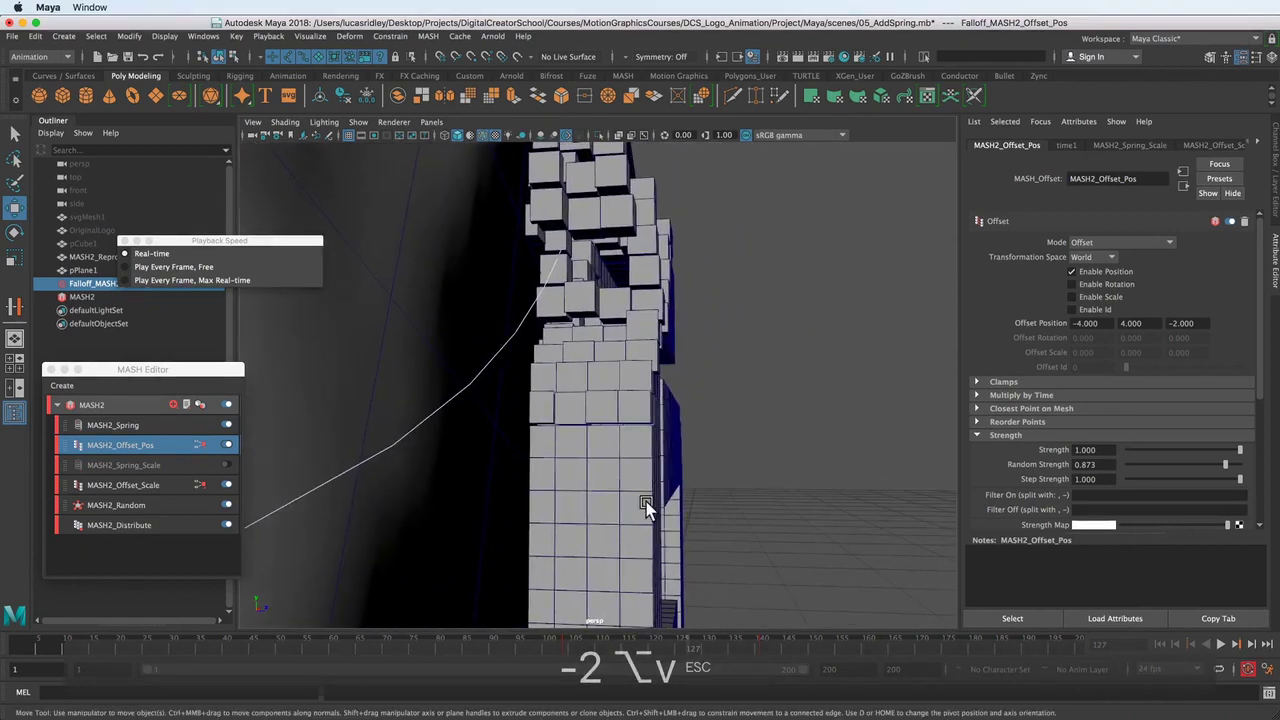
click(555, 641)
key(alt+v)
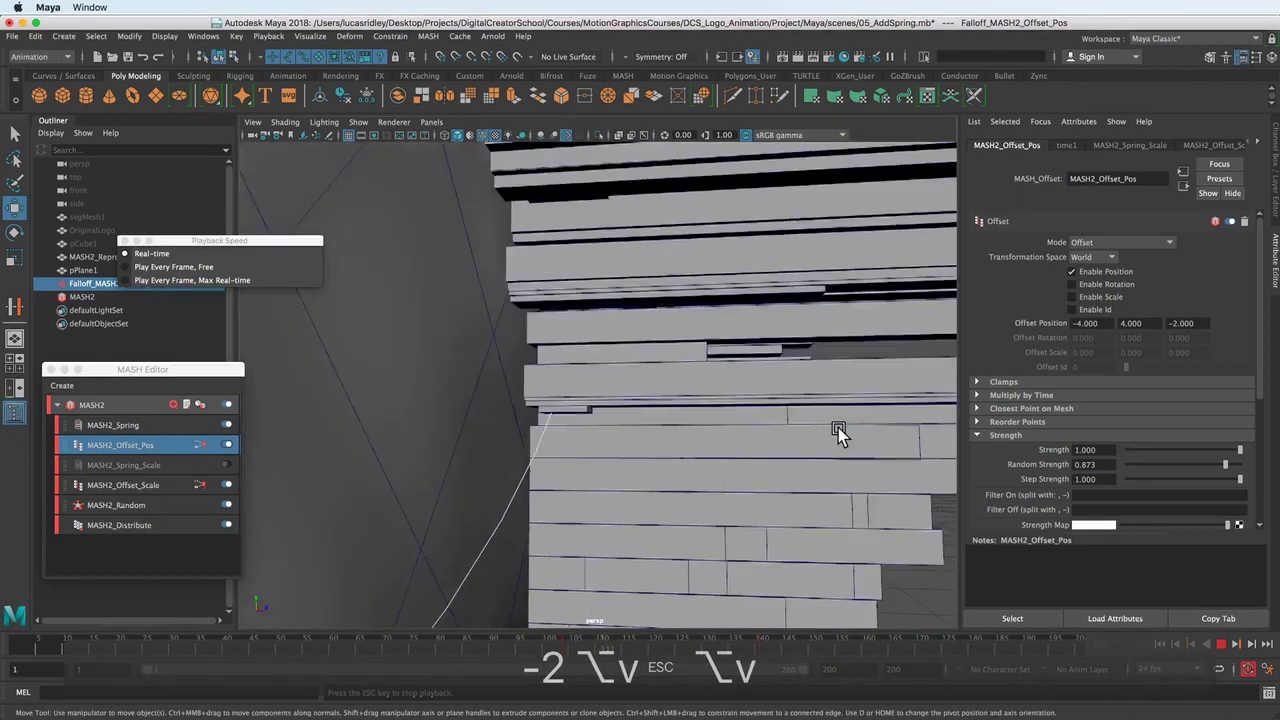
key(Escape)
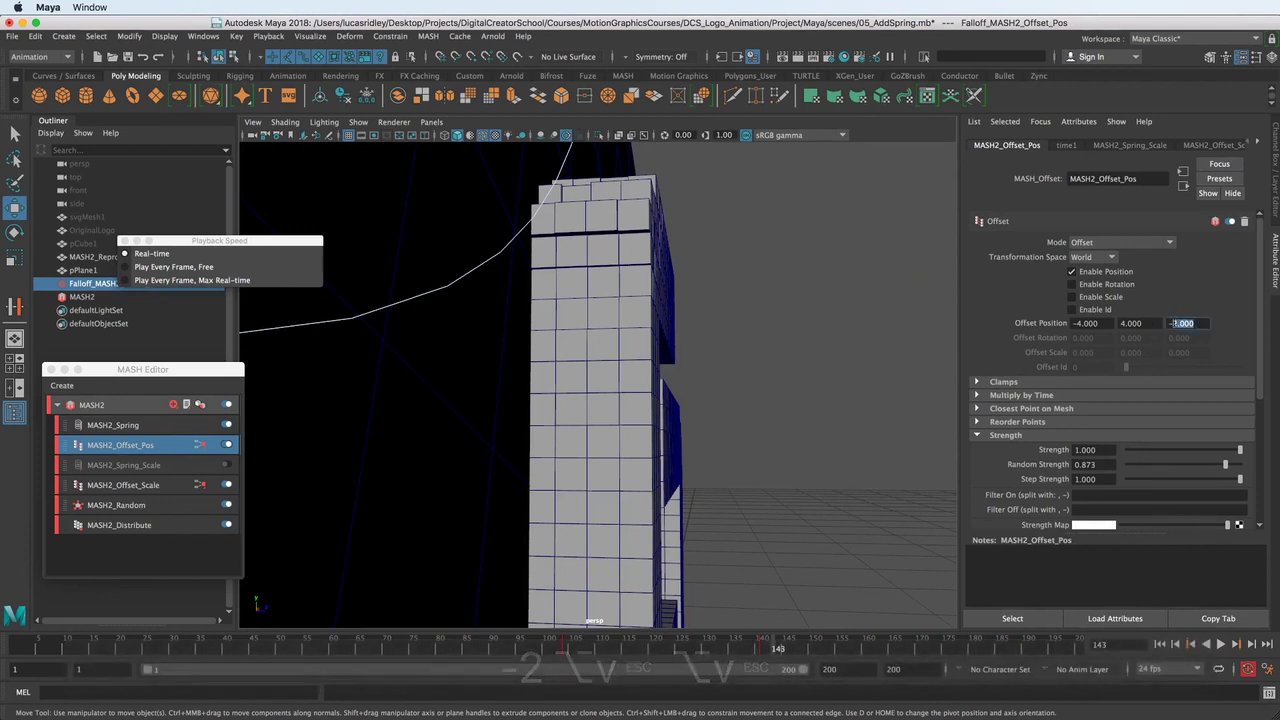
Set the Z offset position of MASH2_Offset_Pos to -4 and replay the animation from the side and front.
text(-4)
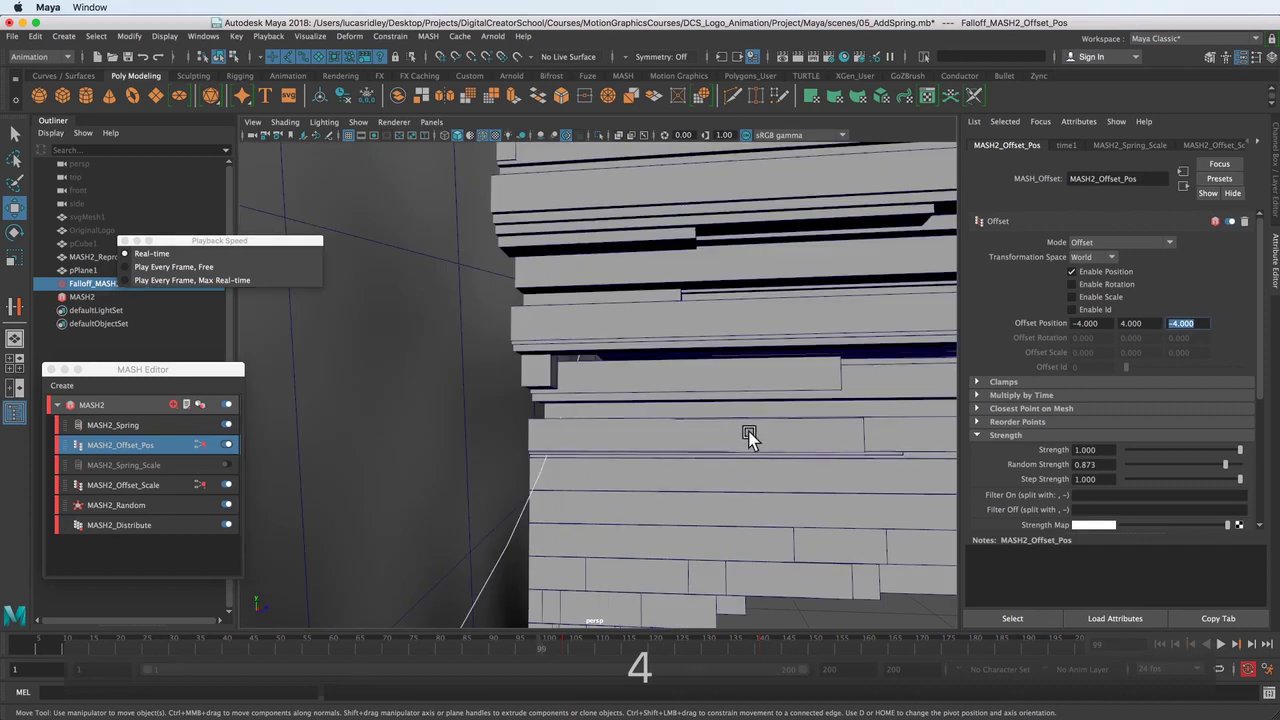
key(alt+v)
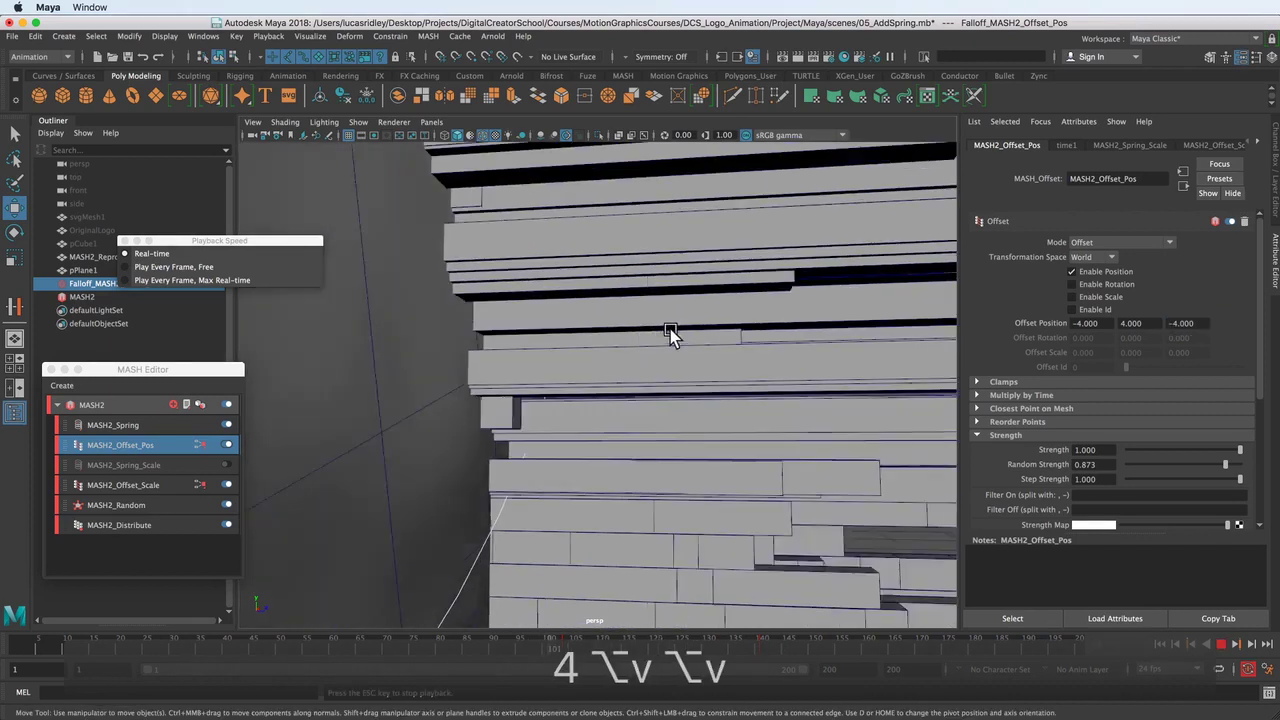
key(Escape)
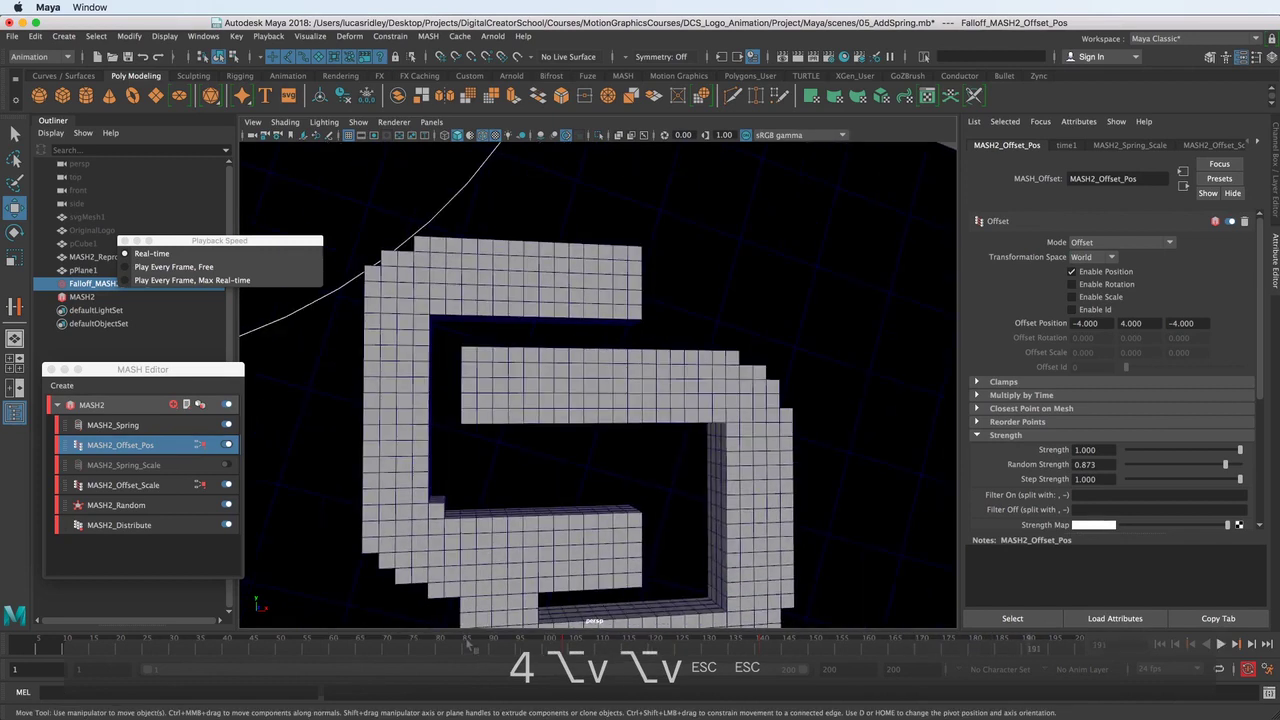
key(alt+v)
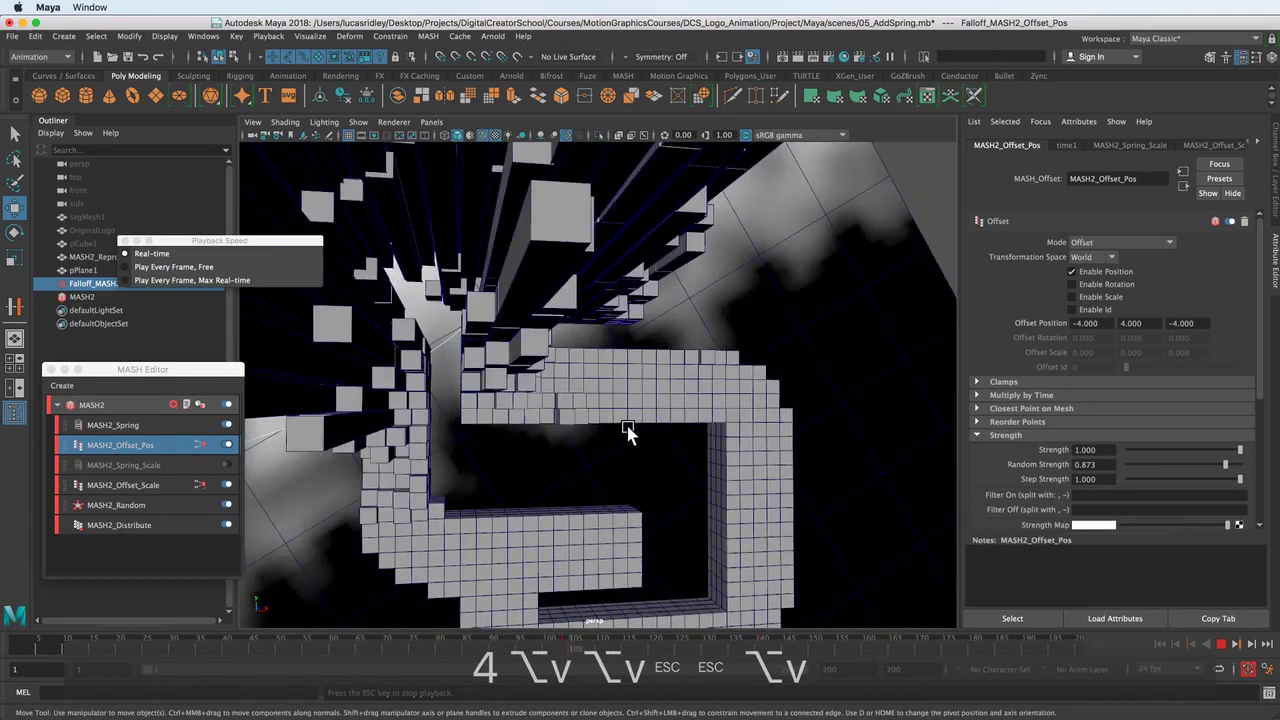
key(Escape)
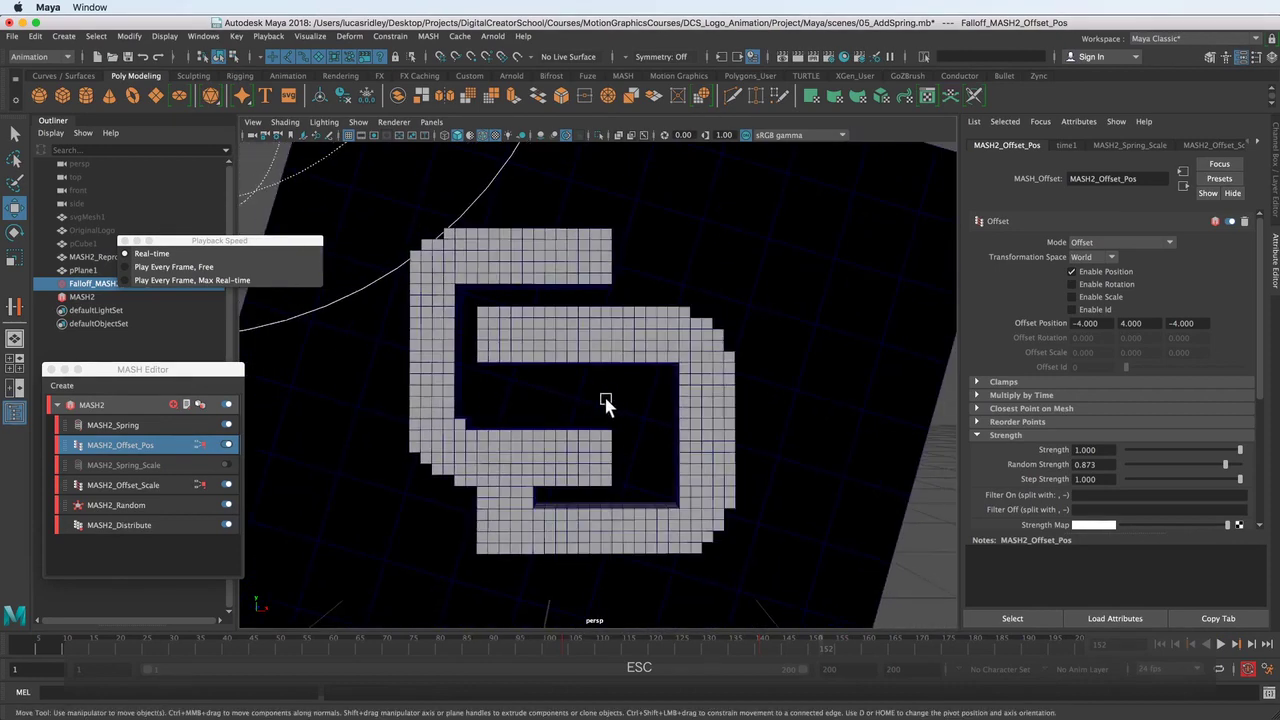
click(435, 650)
key(alt+v)
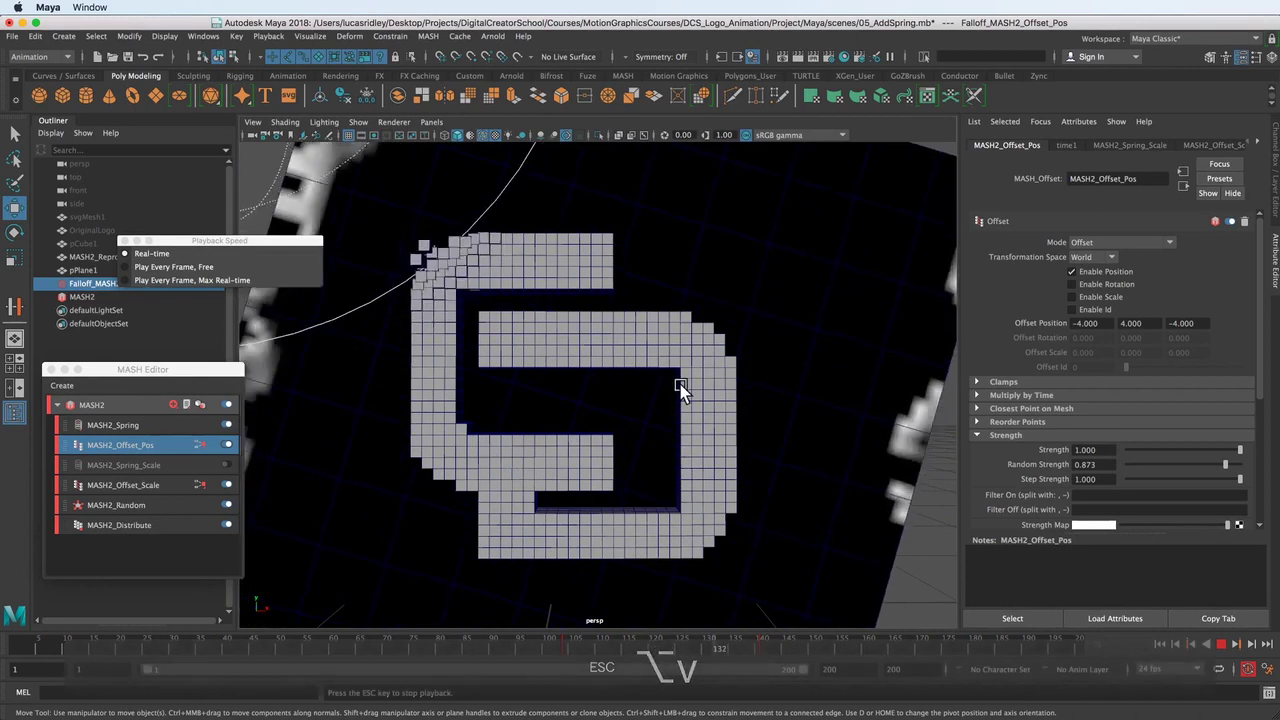
key(Escape)
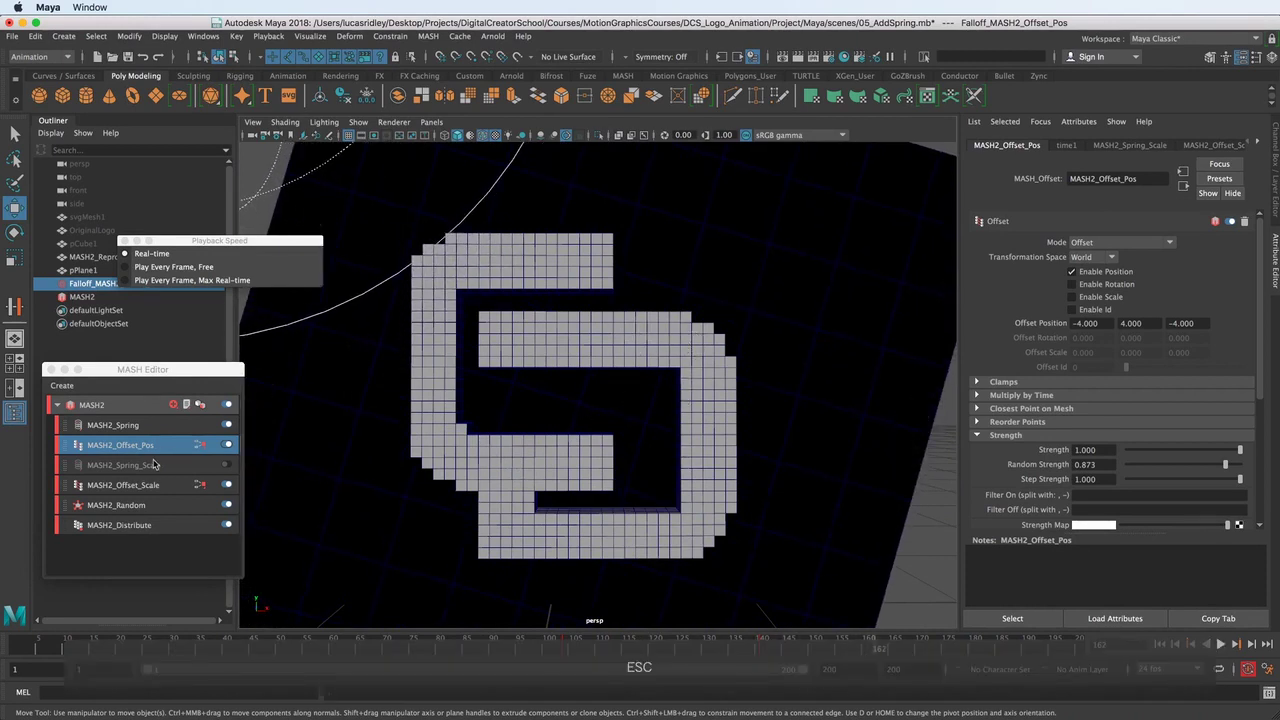
Rename the MASH2_Spring node to MASH2_Spring_Pos.
click(113, 425)
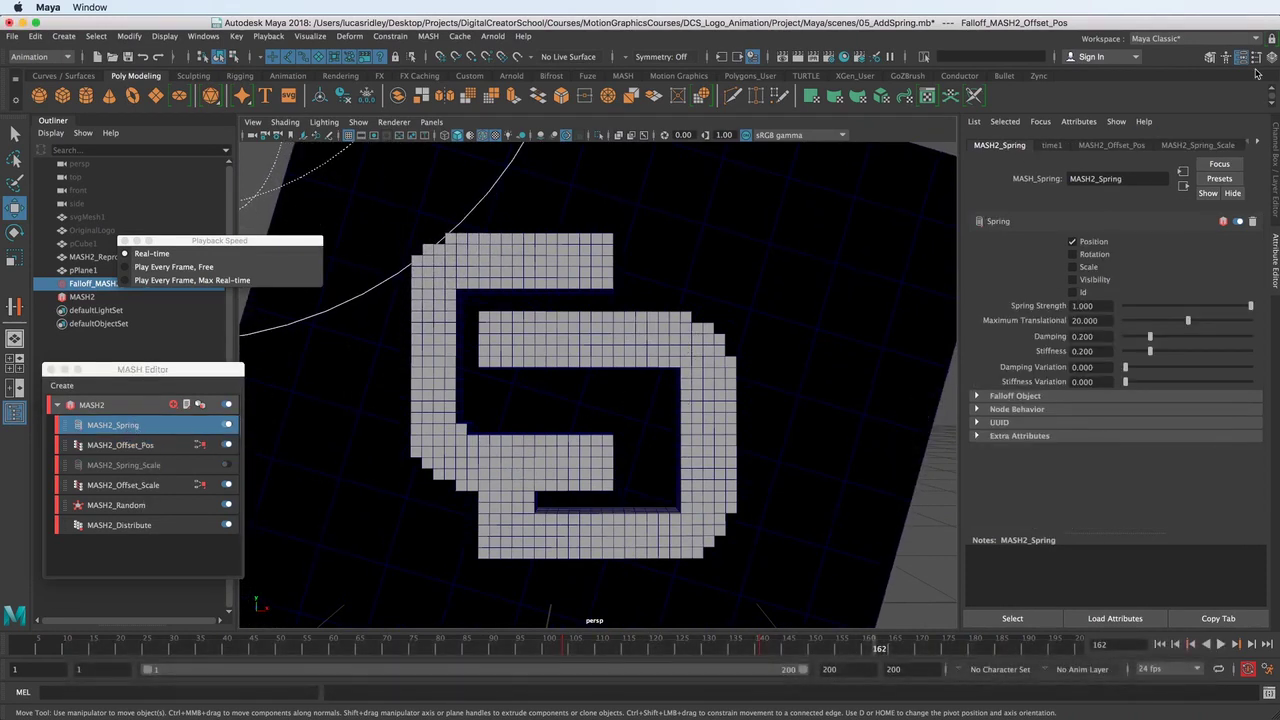
text(_)
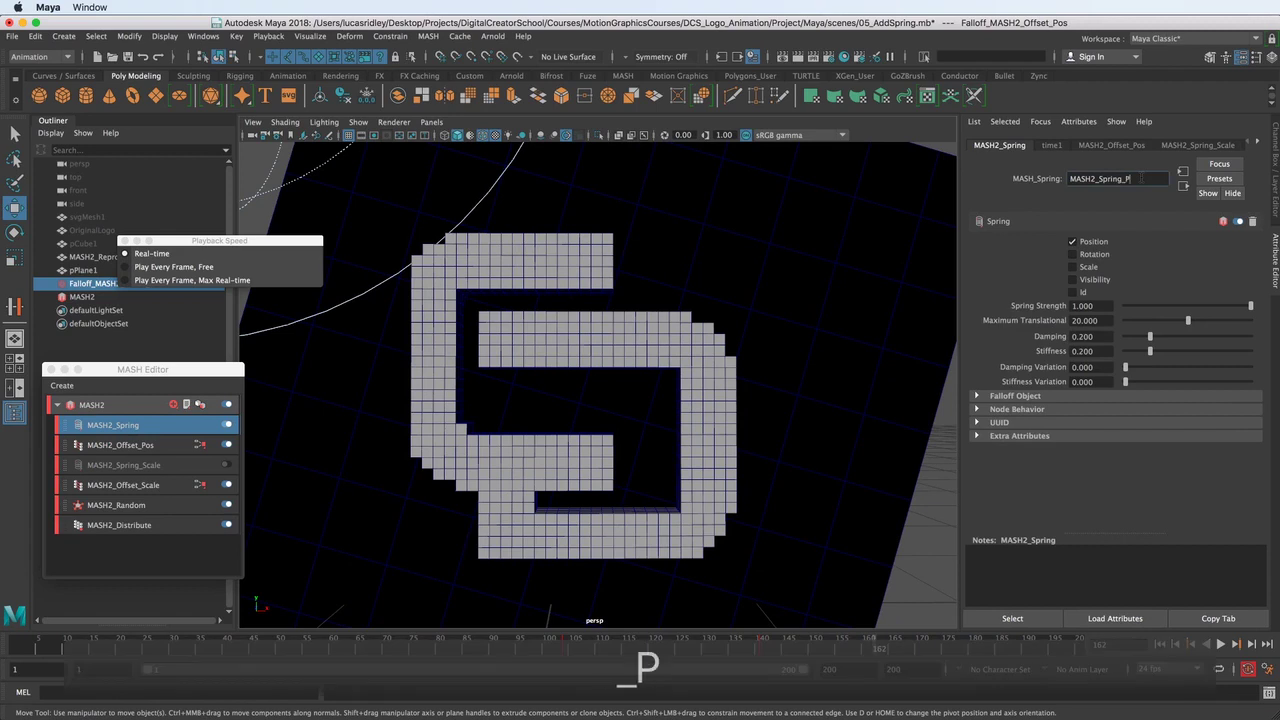
text(Pos)
key(Return)
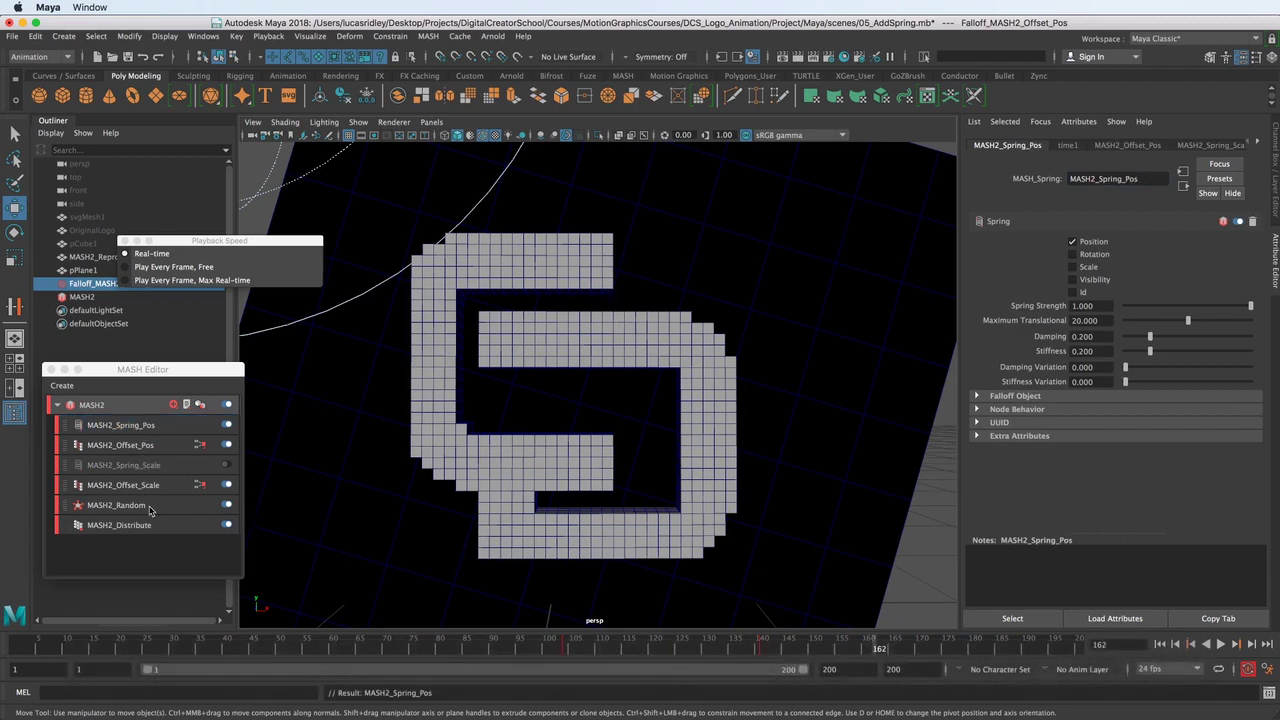
View the whole cube logo from the front and switch to QuickTime Player to compare it with the reference animation.
alt+drag(640, 440, 551, 420)
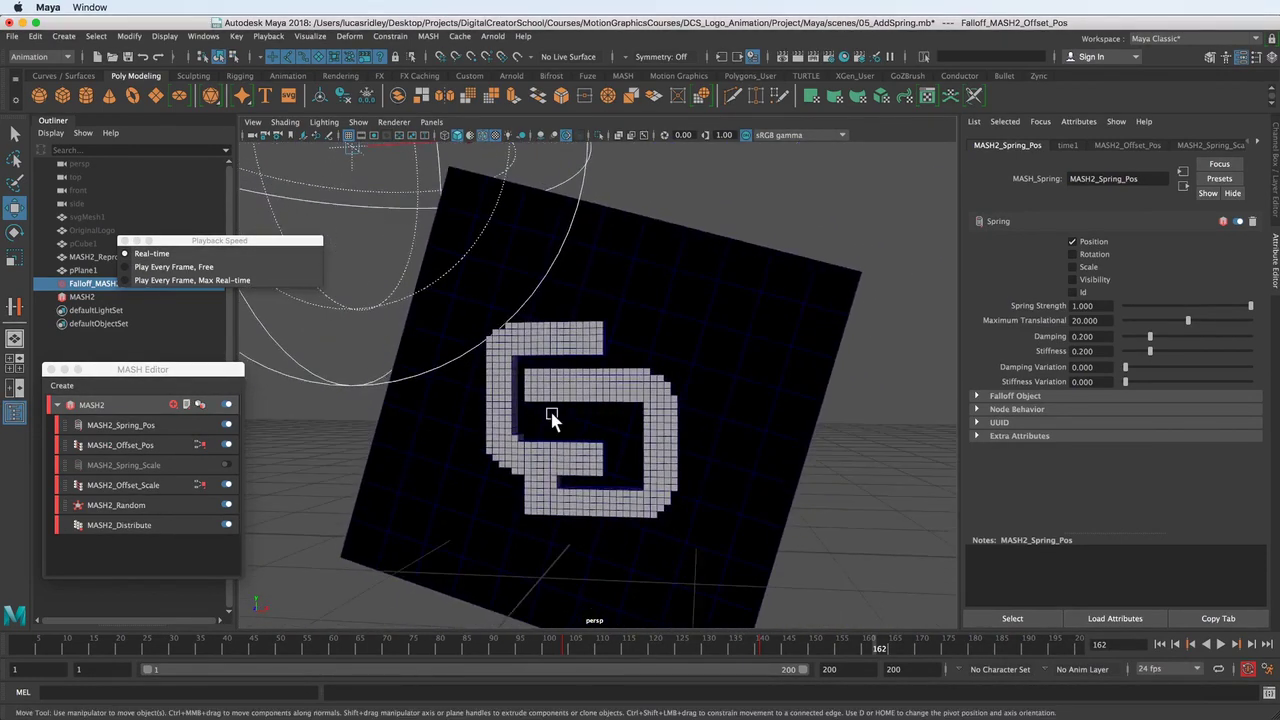
alt+right_drag(551, 420, 576, 362)
alt+drag(576, 362, 586, 362)
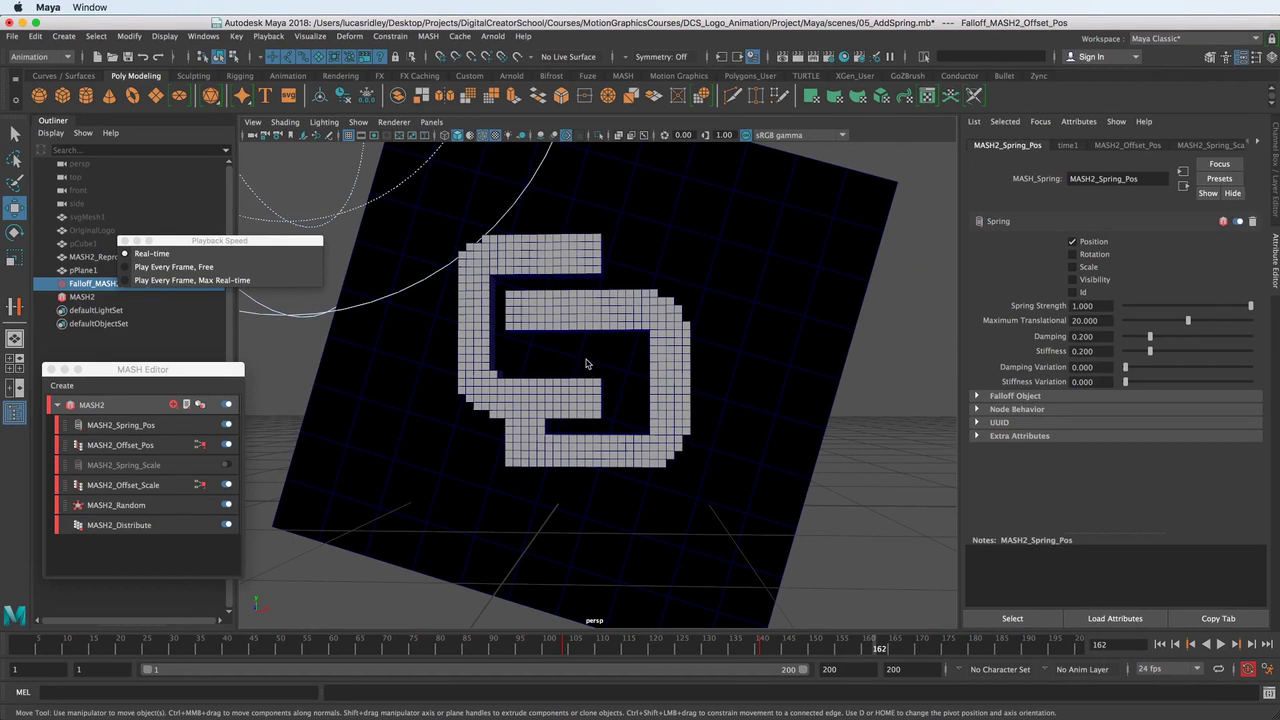
key(super+Tab)
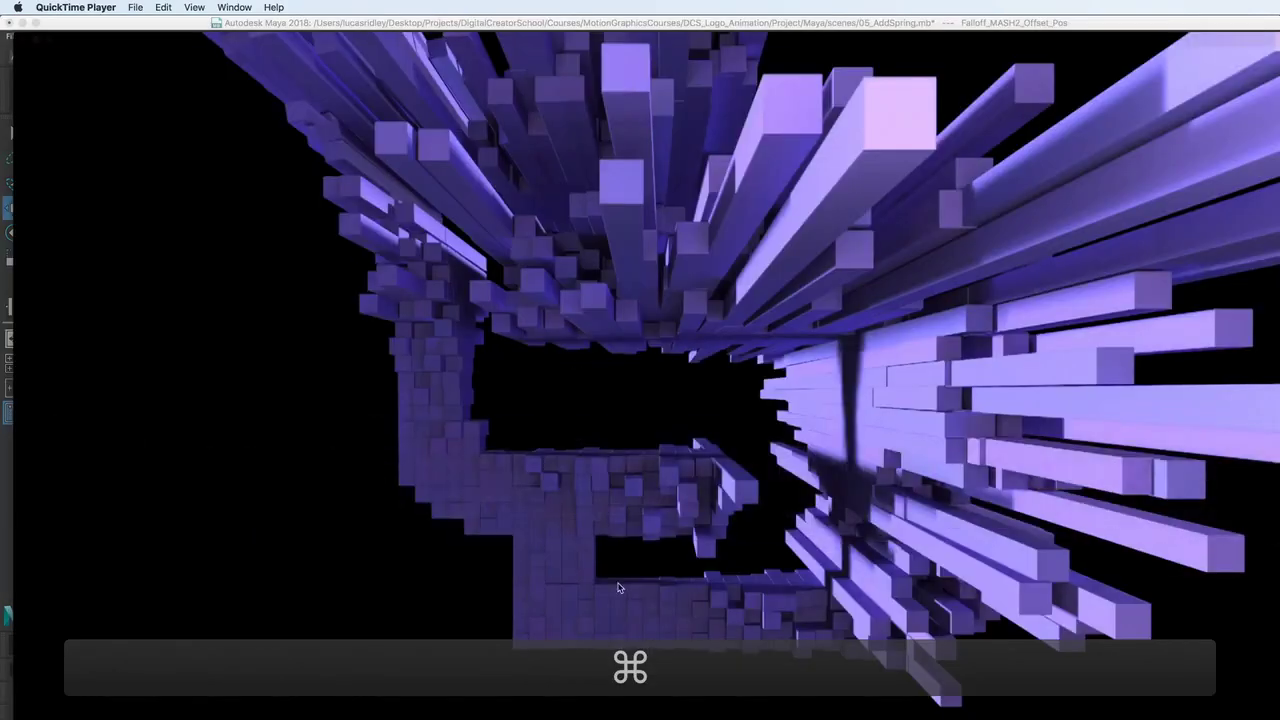